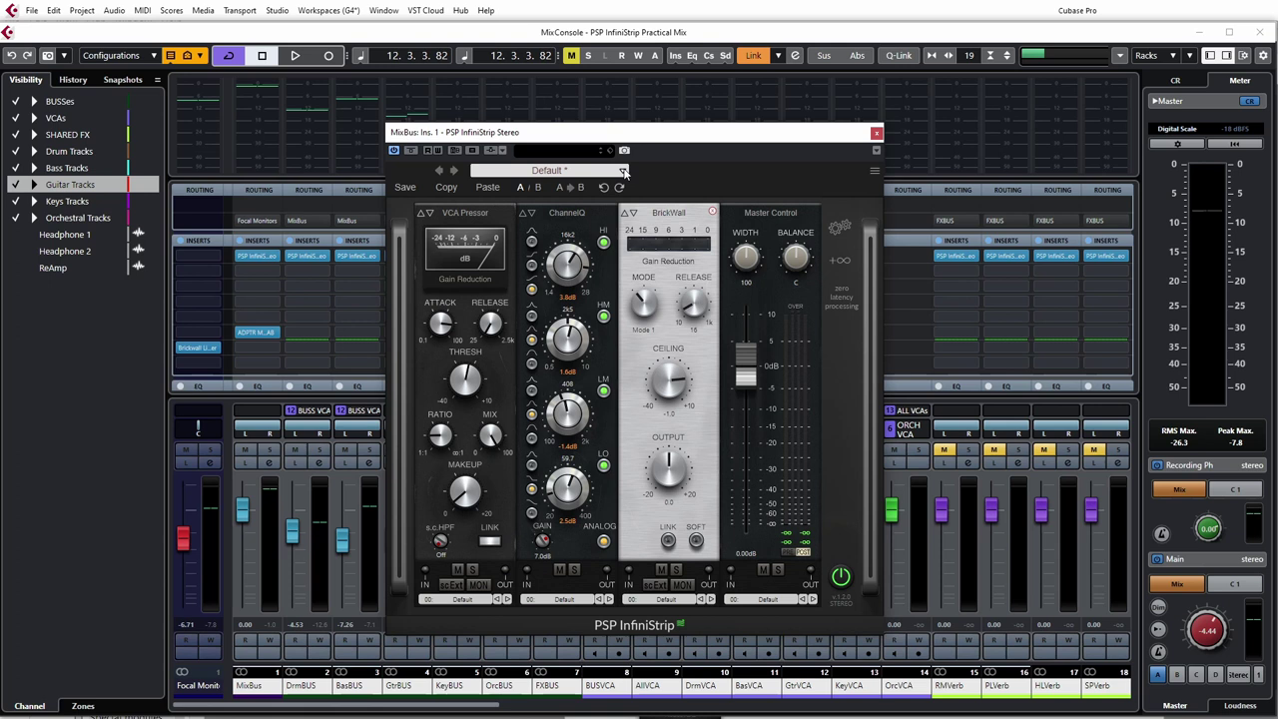
Browse the complete factory preset list of the MixBus InfiniStrip under the All application category.
left_click(623, 172)
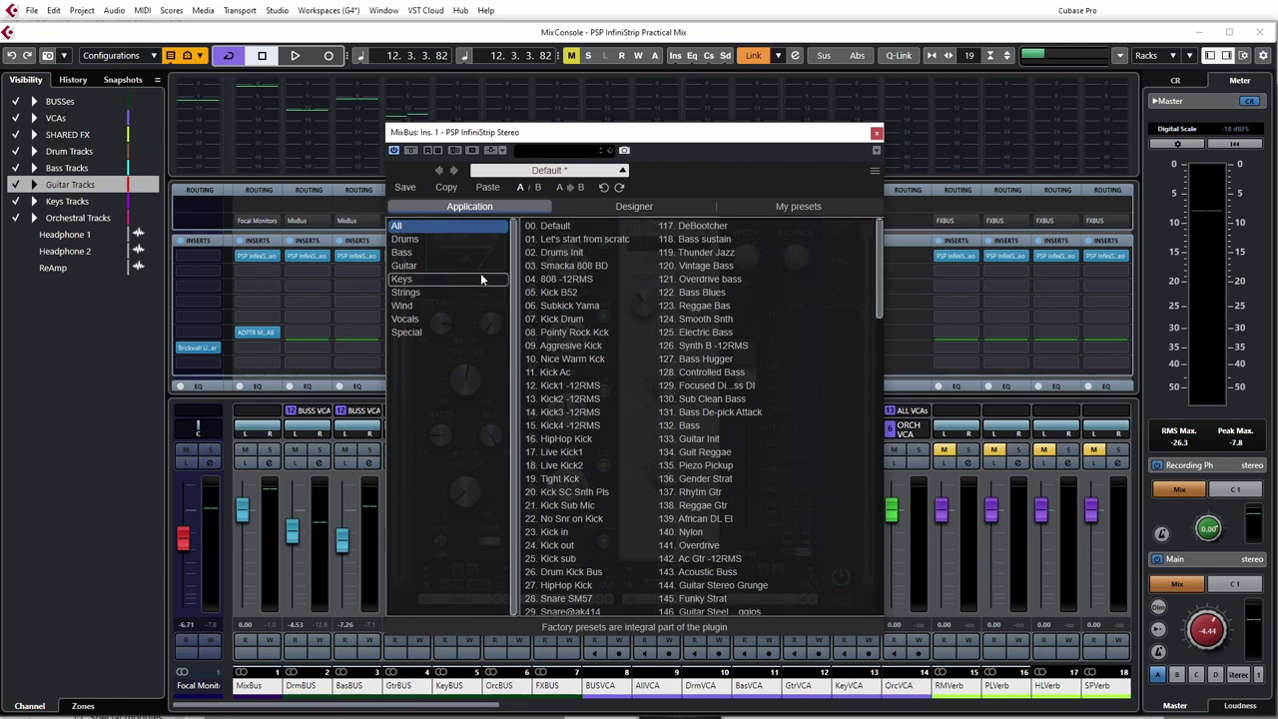
left_click(397, 227)
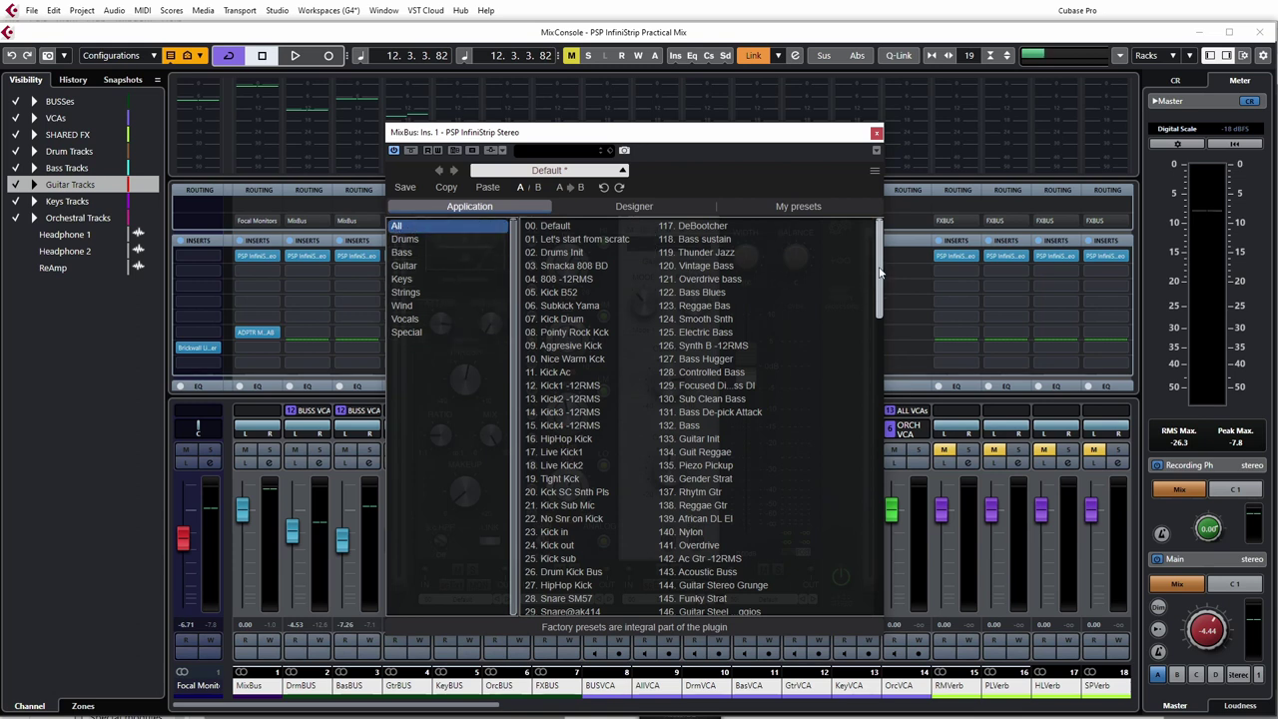
left_click_drag(878, 278, 878, 302)
scroll(704, 485, "down", 20)
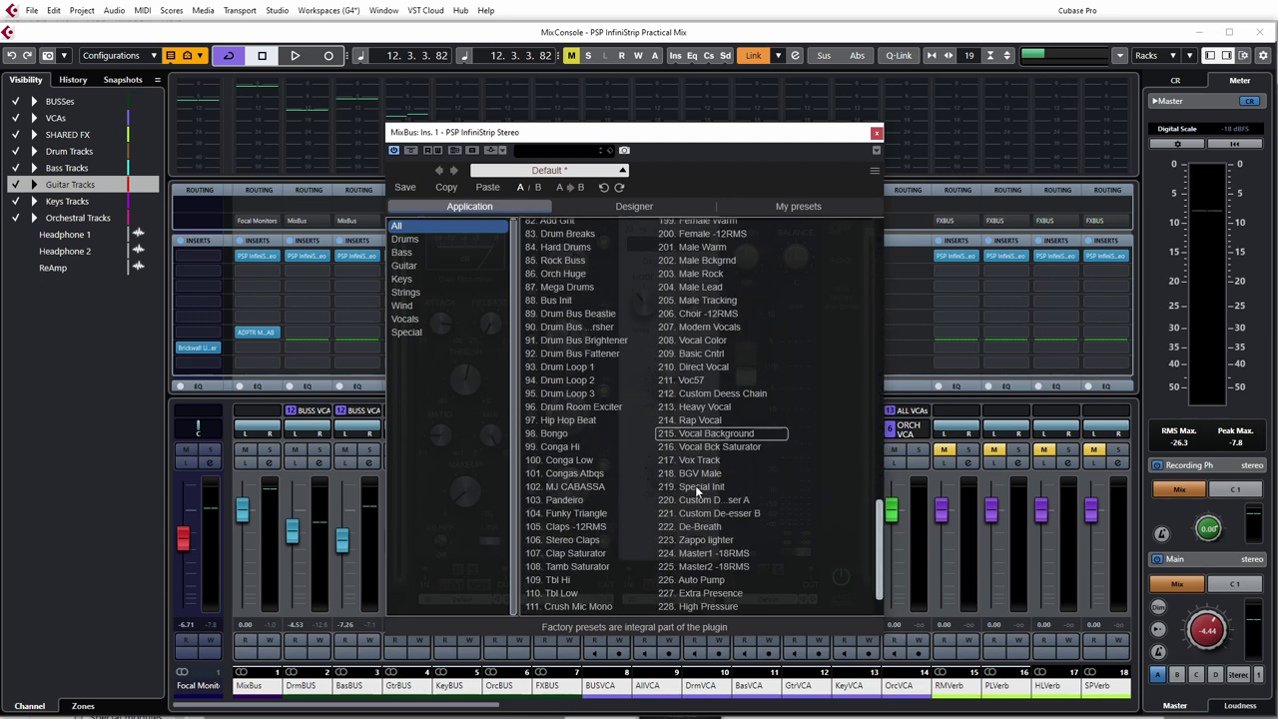
scroll(704, 482, "up", 16)
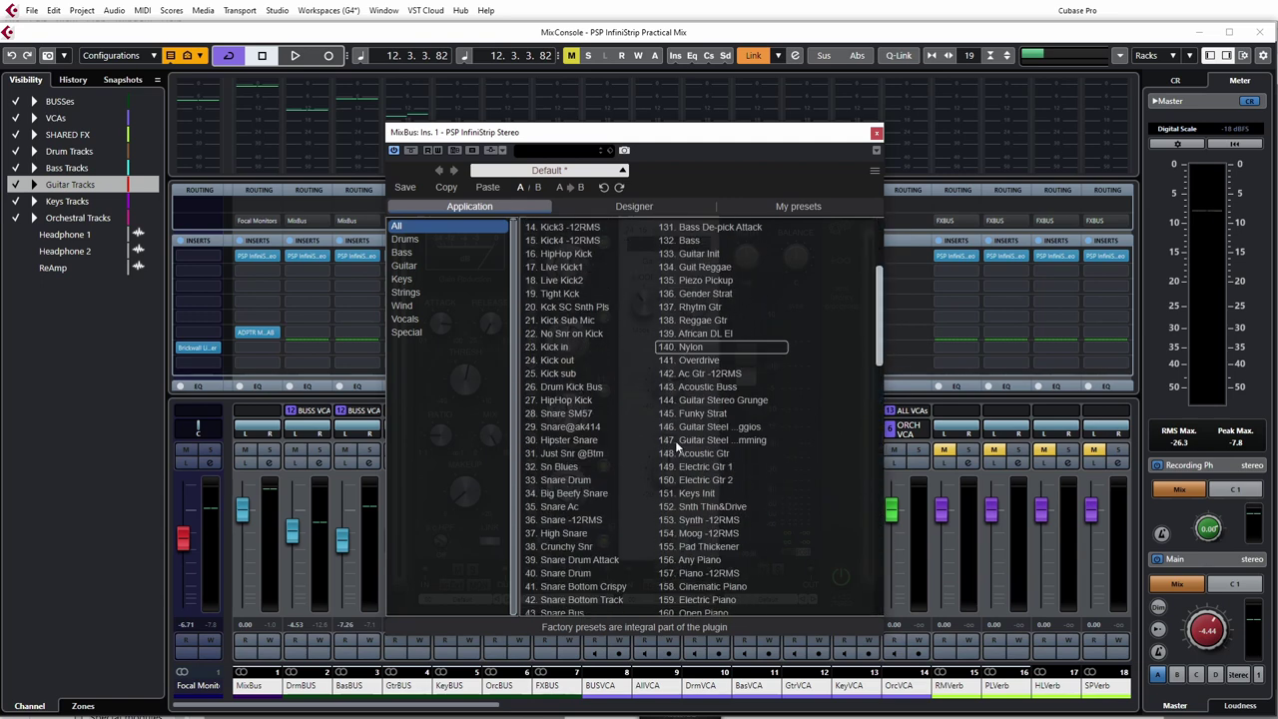
scroll(689, 455, "down", 15)
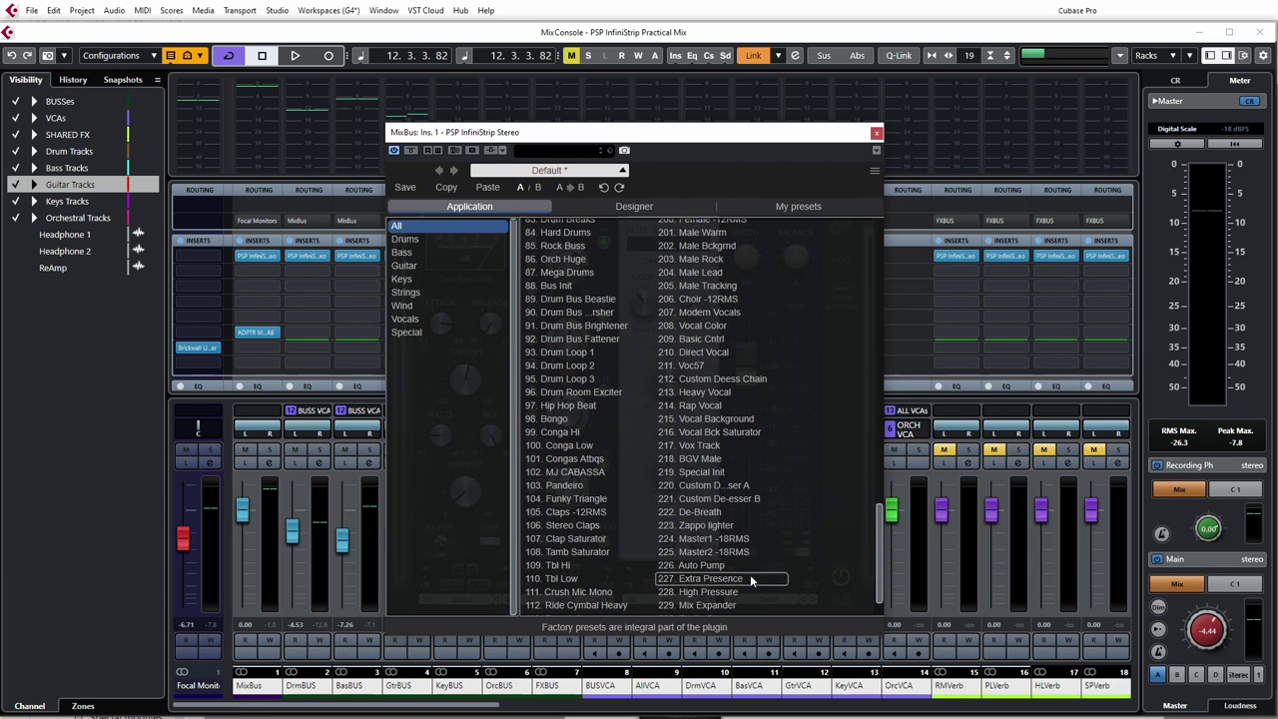
Review the presets in each application category from Drums through Special, and return to the full list.
left_click(404, 239)
left_click(402, 252)
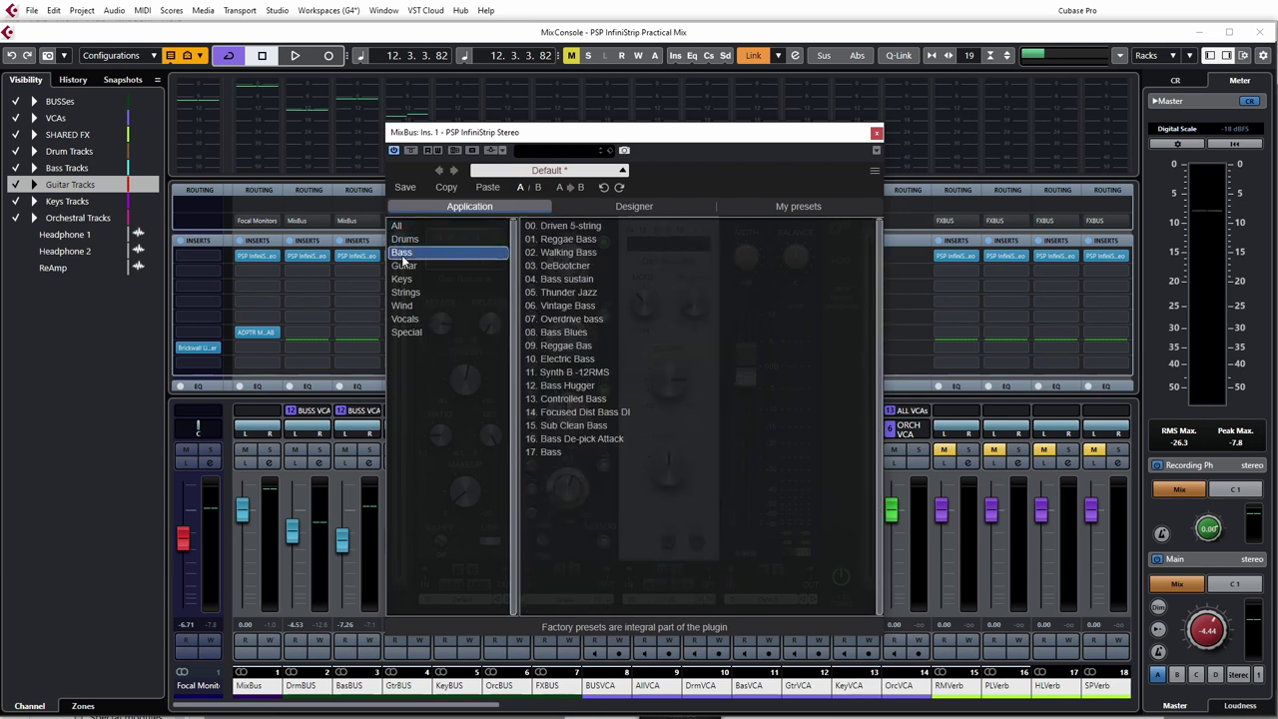
left_click(403, 265)
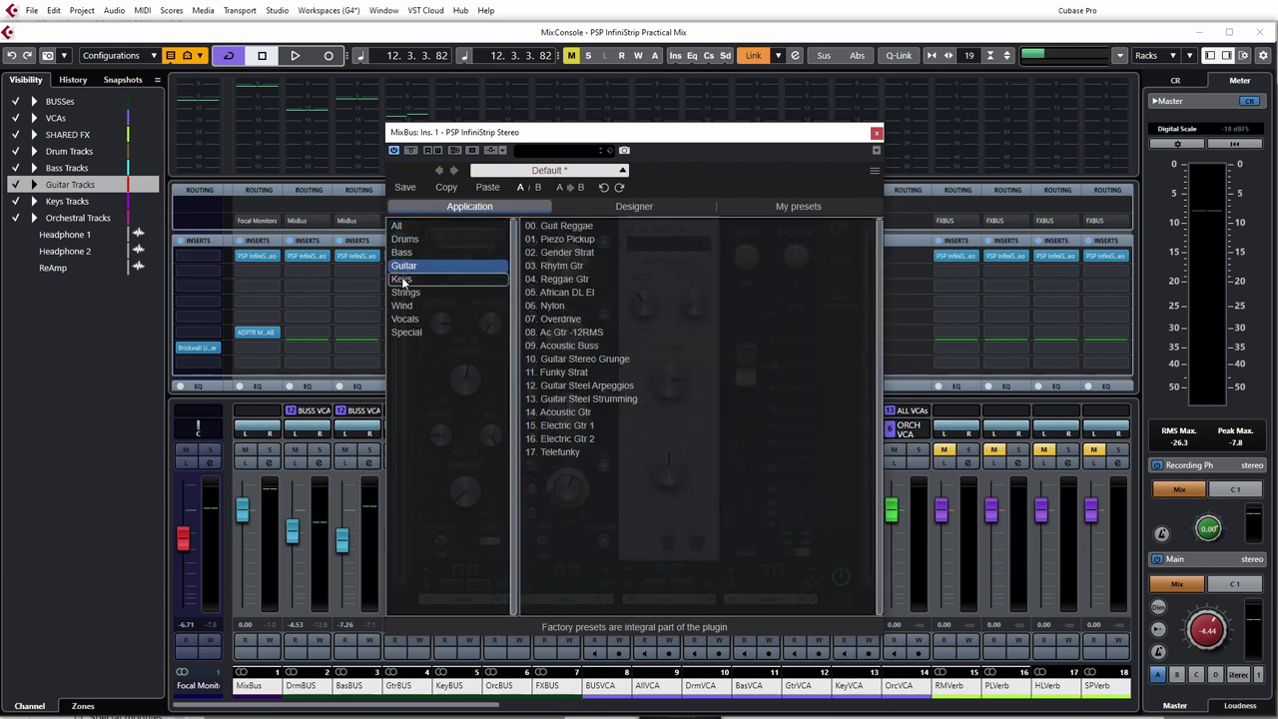
left_click(403, 280)
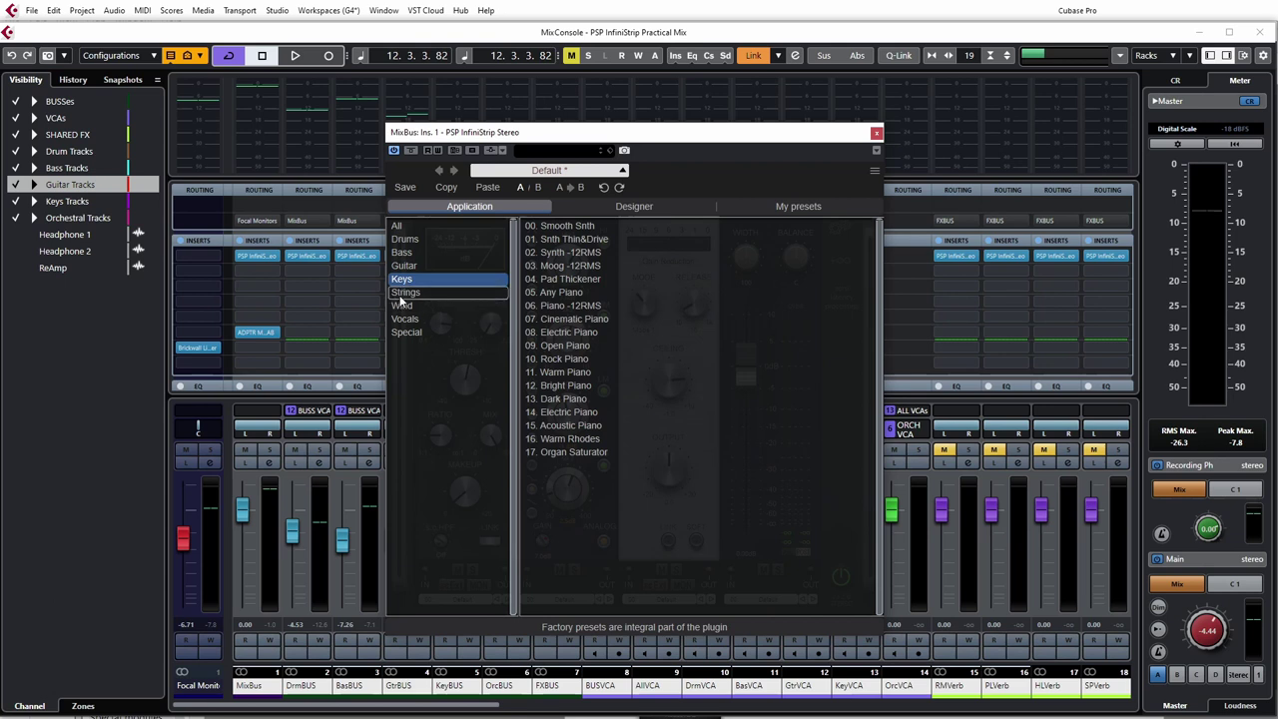
left_click(403, 292)
left_click(402, 305)
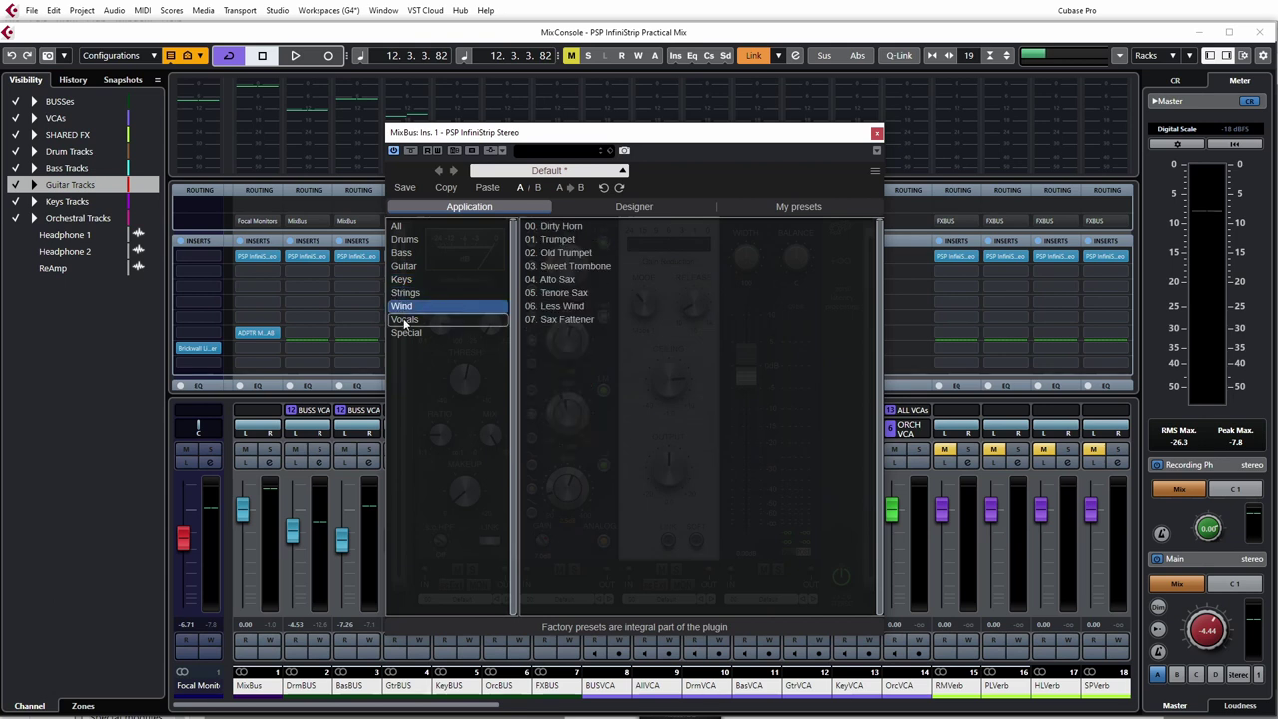
left_click(404, 319)
left_click(407, 332)
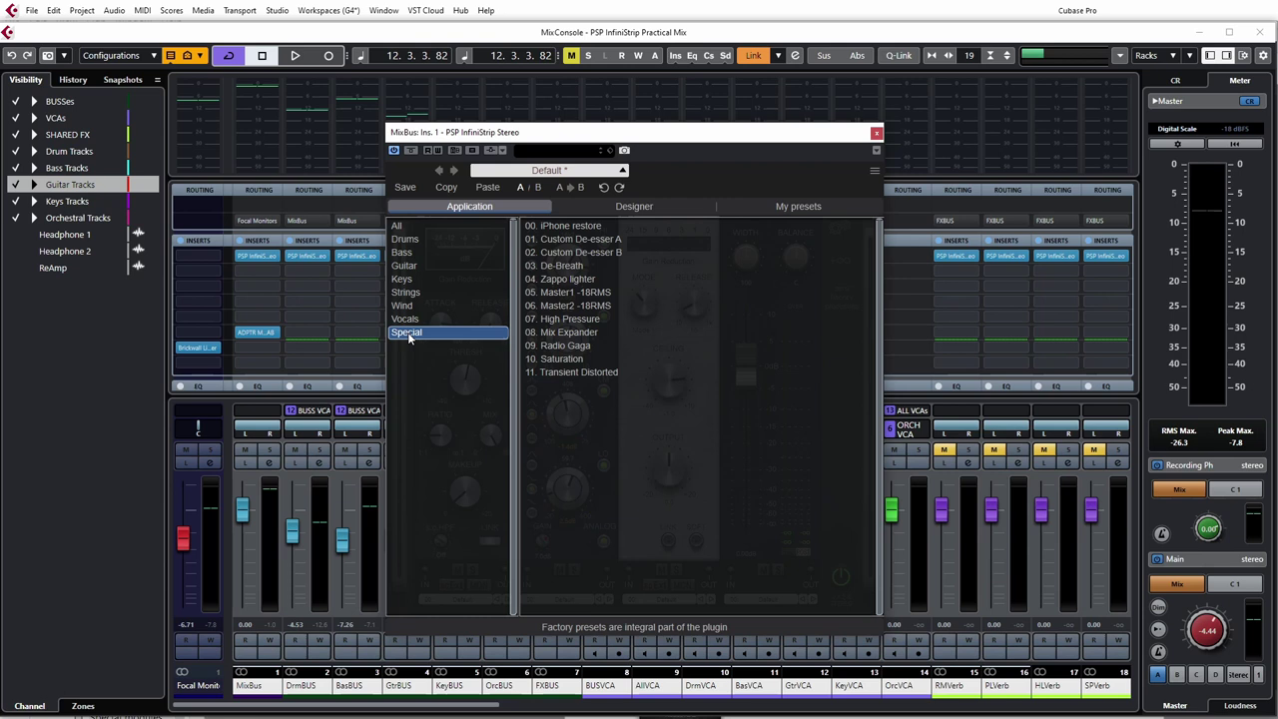
left_click(398, 225)
View the factory presets grouped by designer, check one designer's presets, and return to the application grouping.
left_click(620, 206)
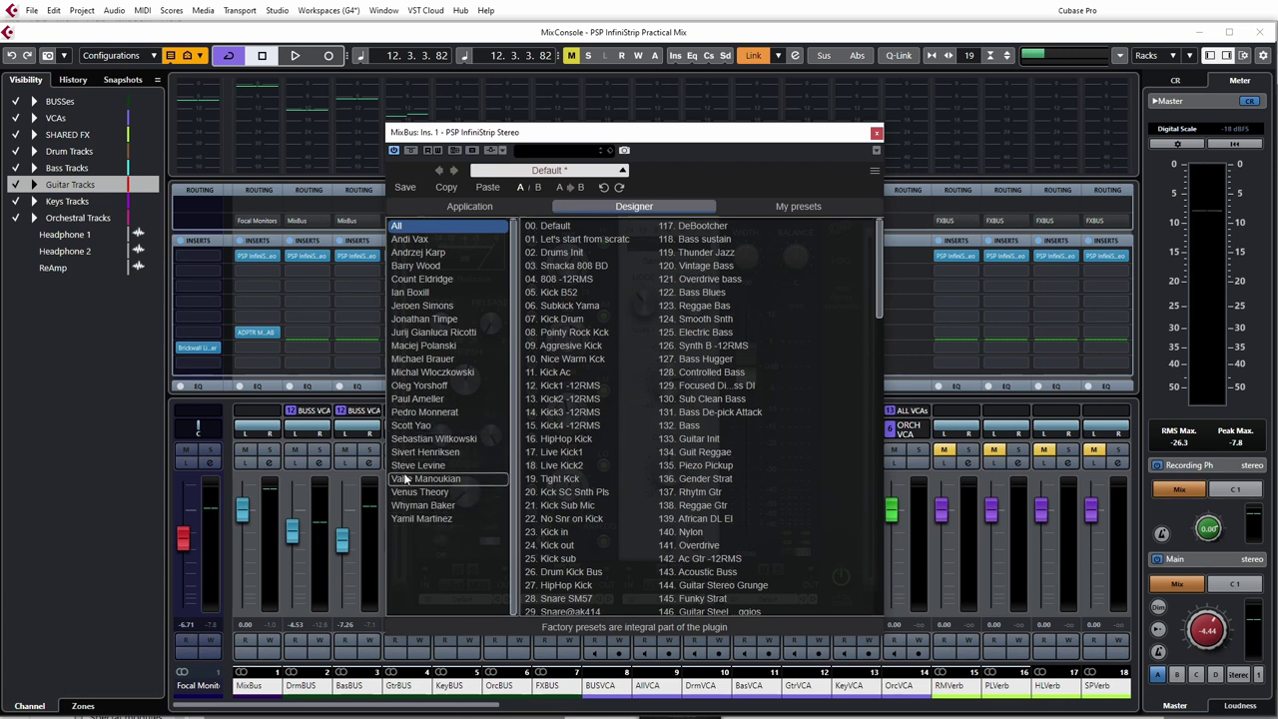
left_click(421, 359)
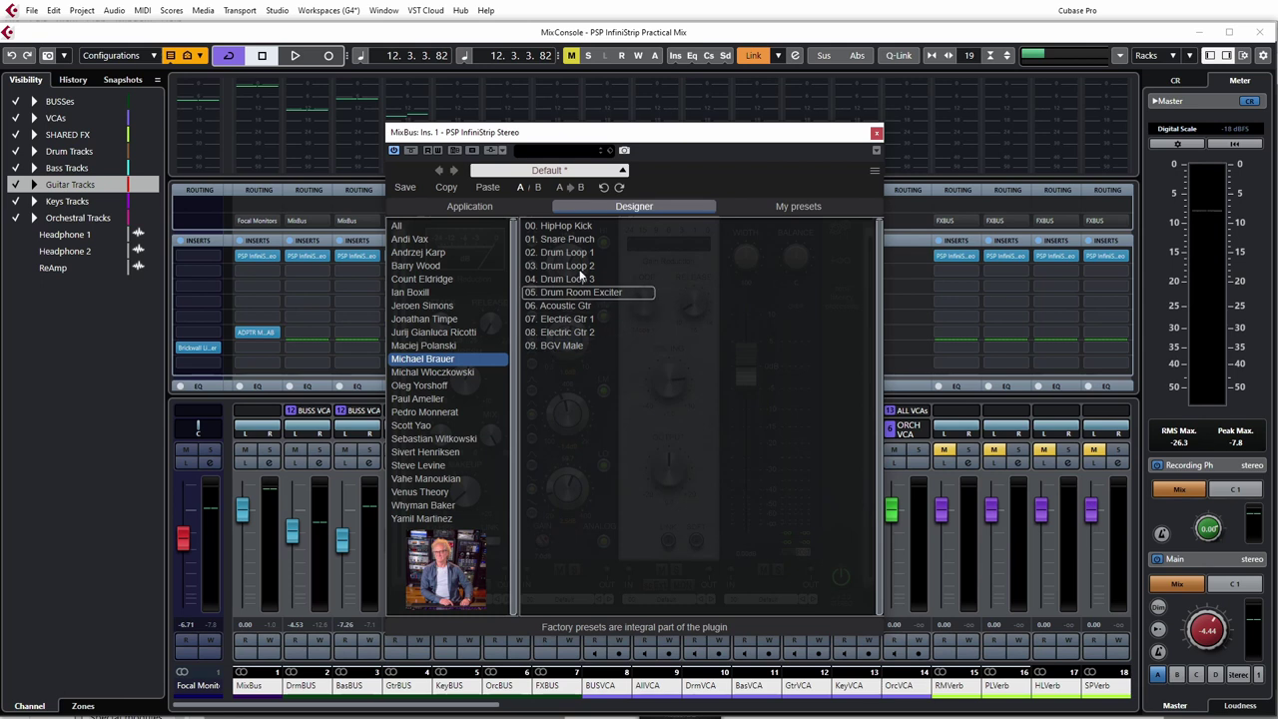
left_click(408, 229)
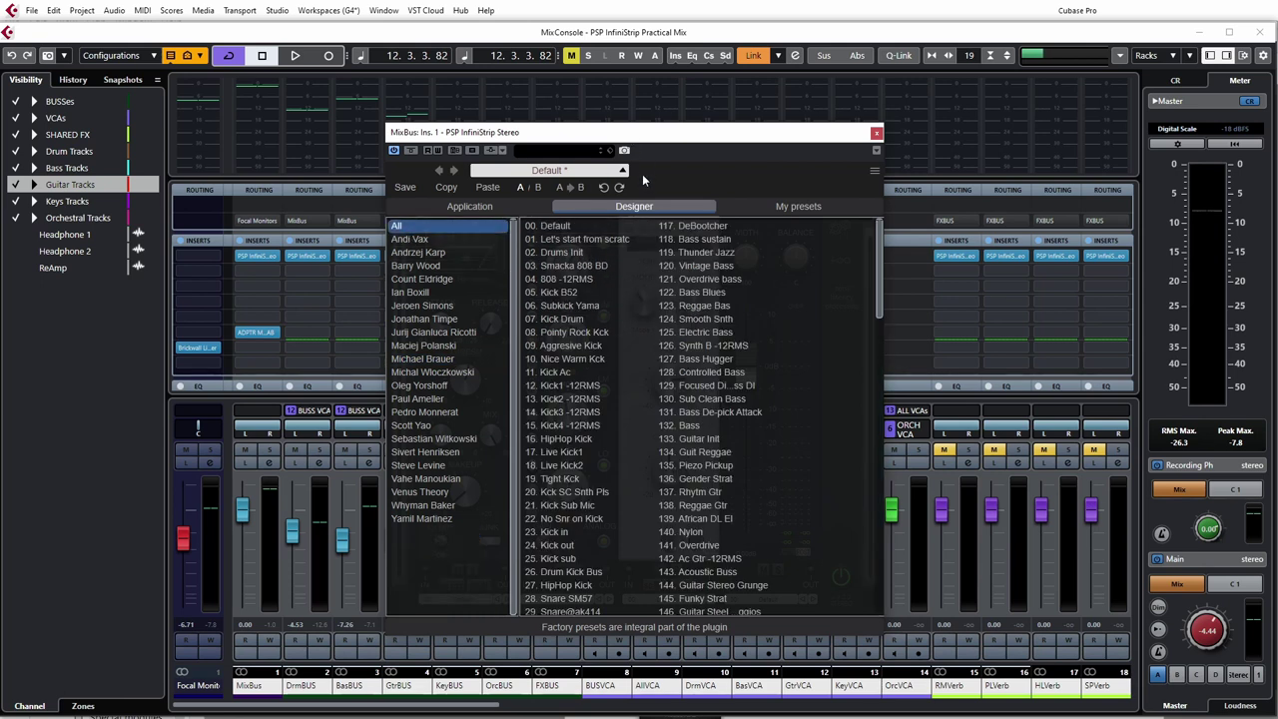
left_click(459, 210)
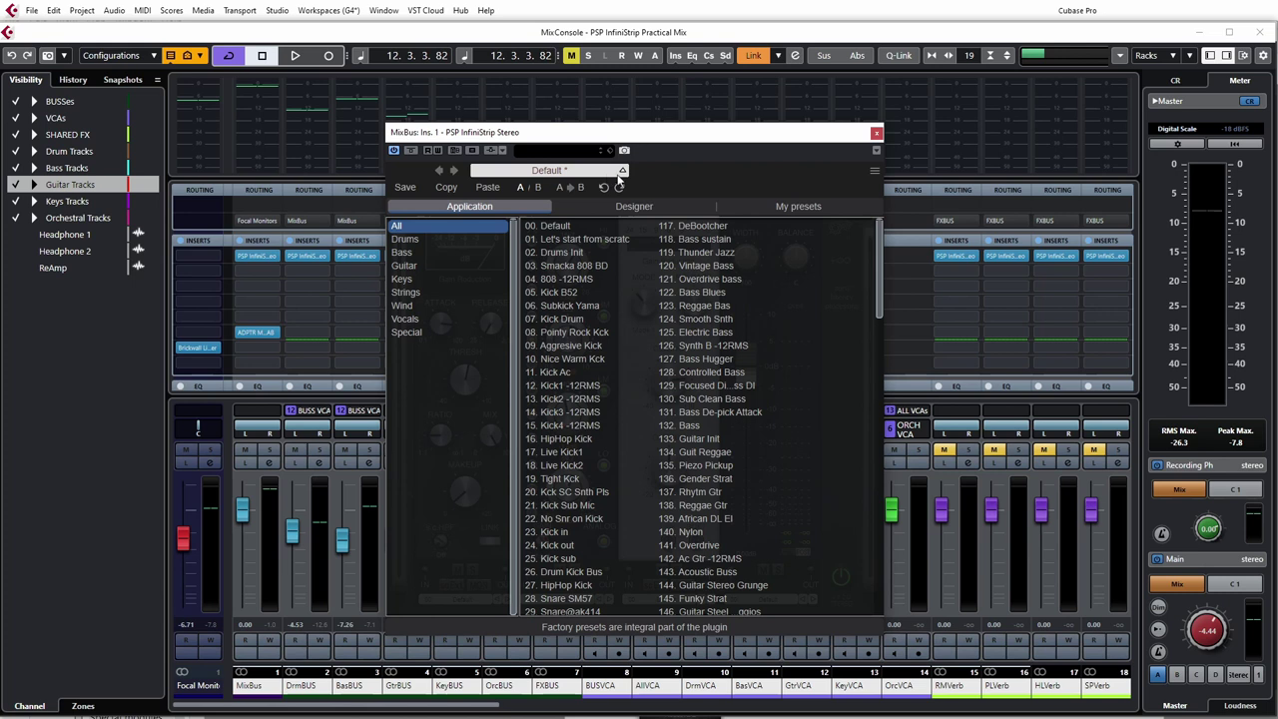
Check the user's own presets in the preset browser, and close the browser to return to the modules.
left_click(622, 172)
left_click(622, 172)
left_click(622, 172)
left_click(622, 172)
scroll(643, 512, "down", 10)
scroll(731, 483, "up", 6)
left_click(805, 207)
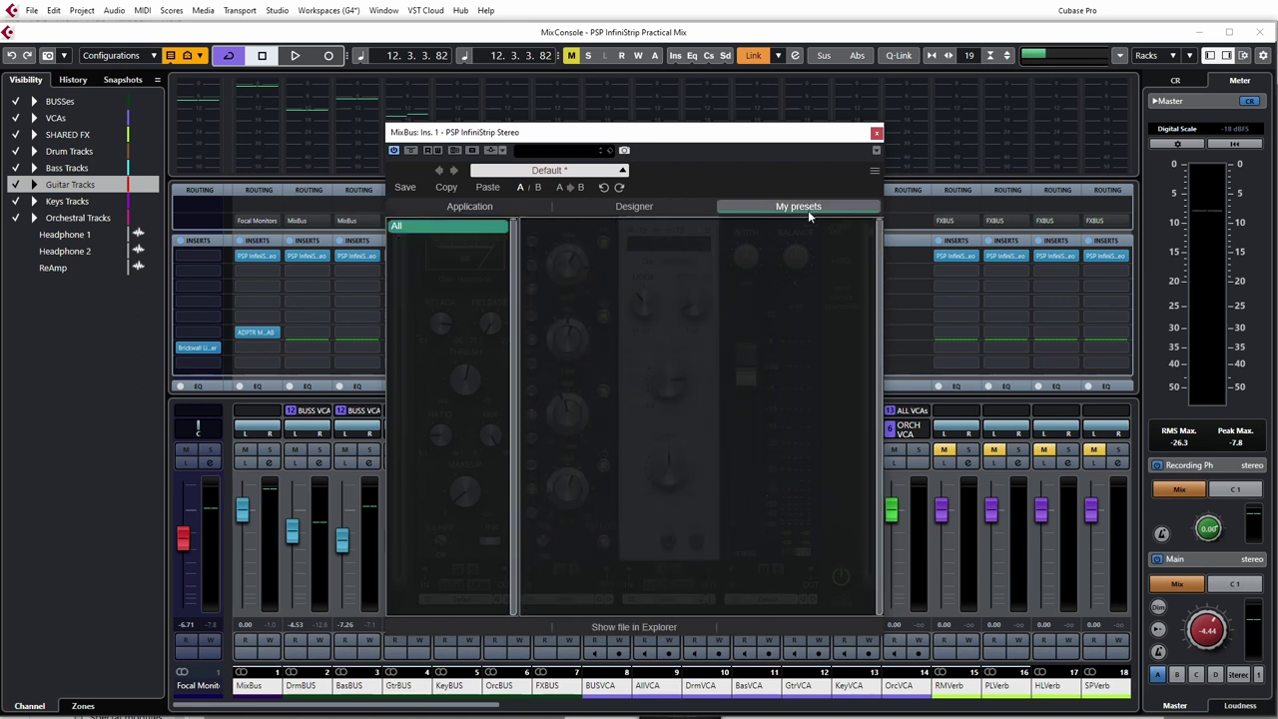
left_click(469, 206)
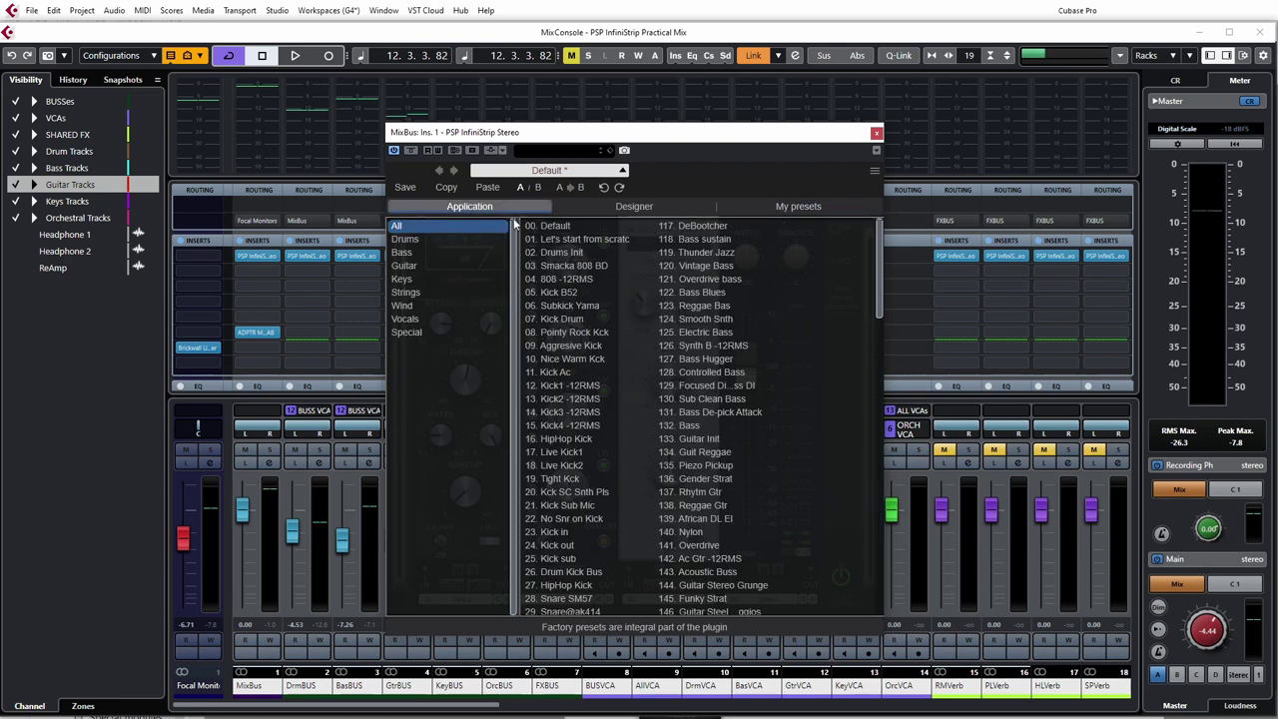
left_click(622, 172)
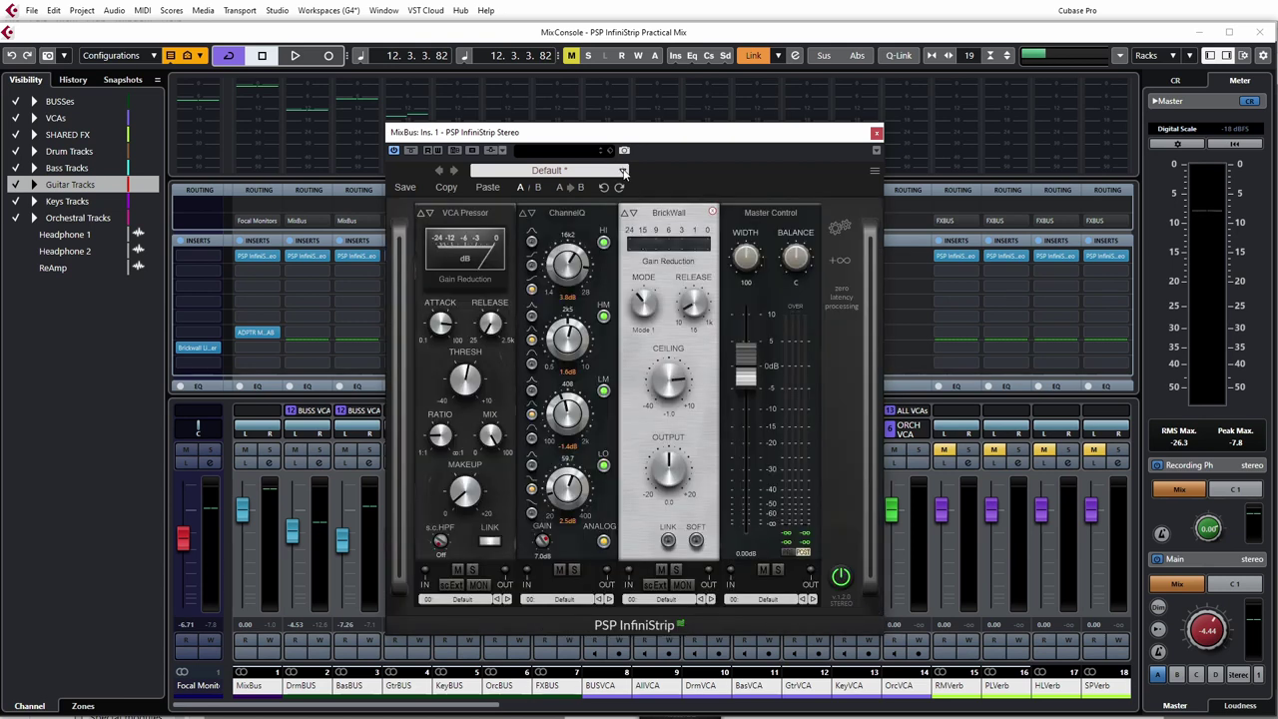
Close the plug-in window and insert a PSP InfiniStrip Stereo in the second insert slot of MixBus.
left_click(876, 133)
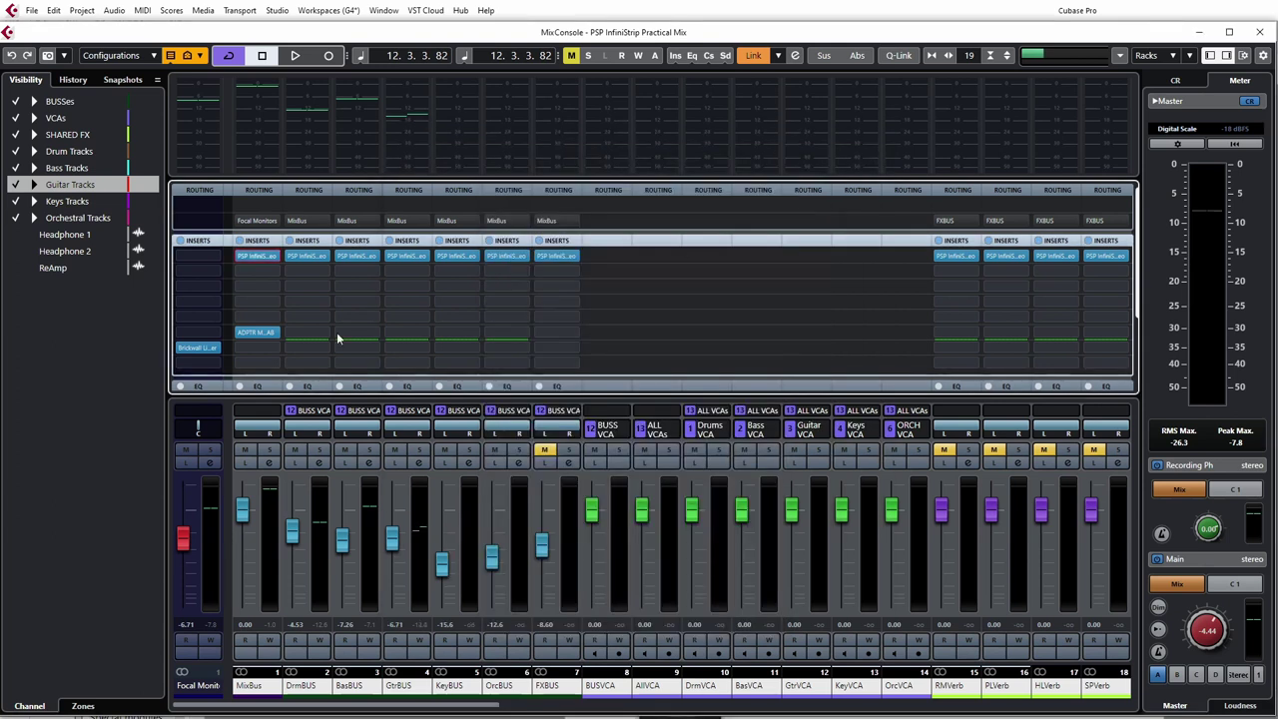
left_click(274, 276)
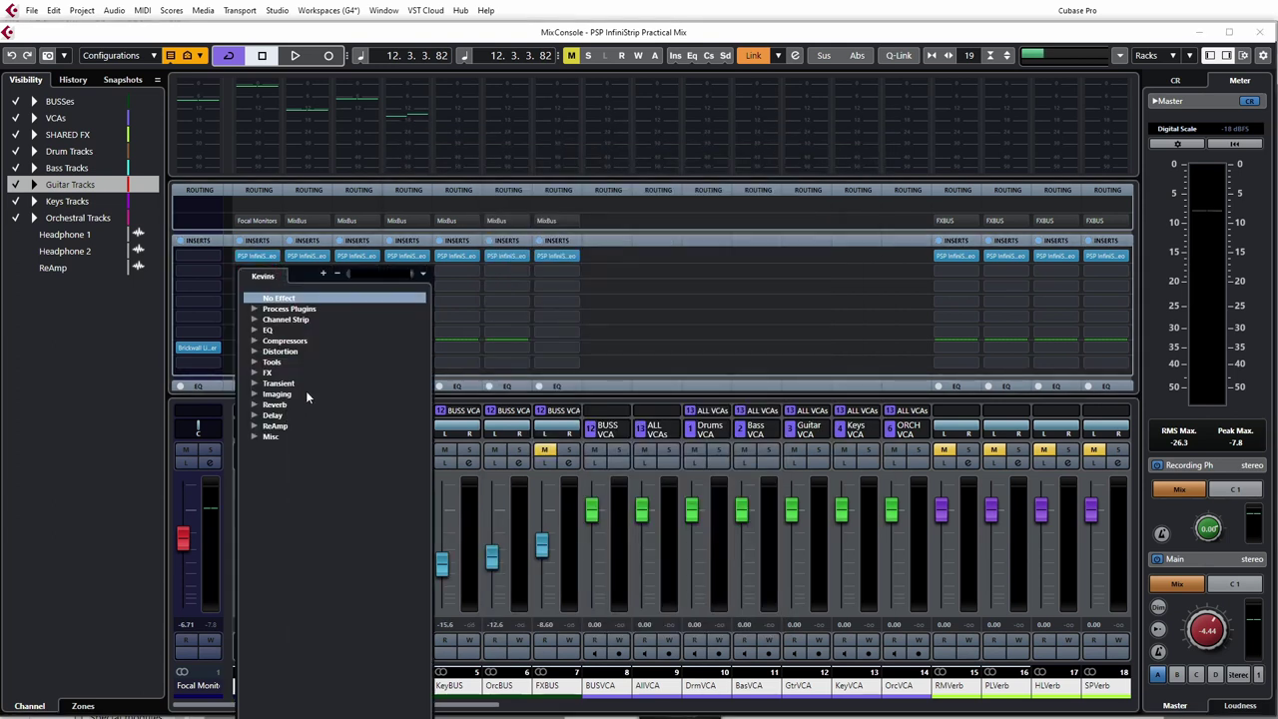
type("in")
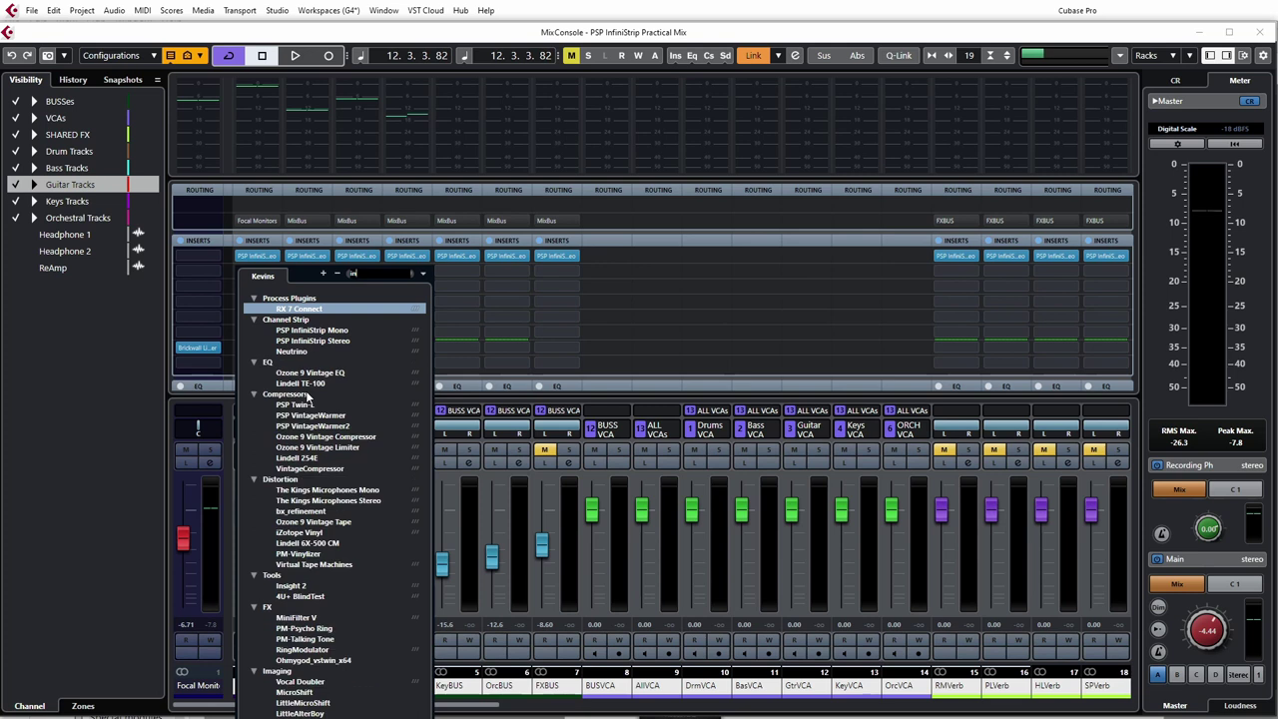
type("fini")
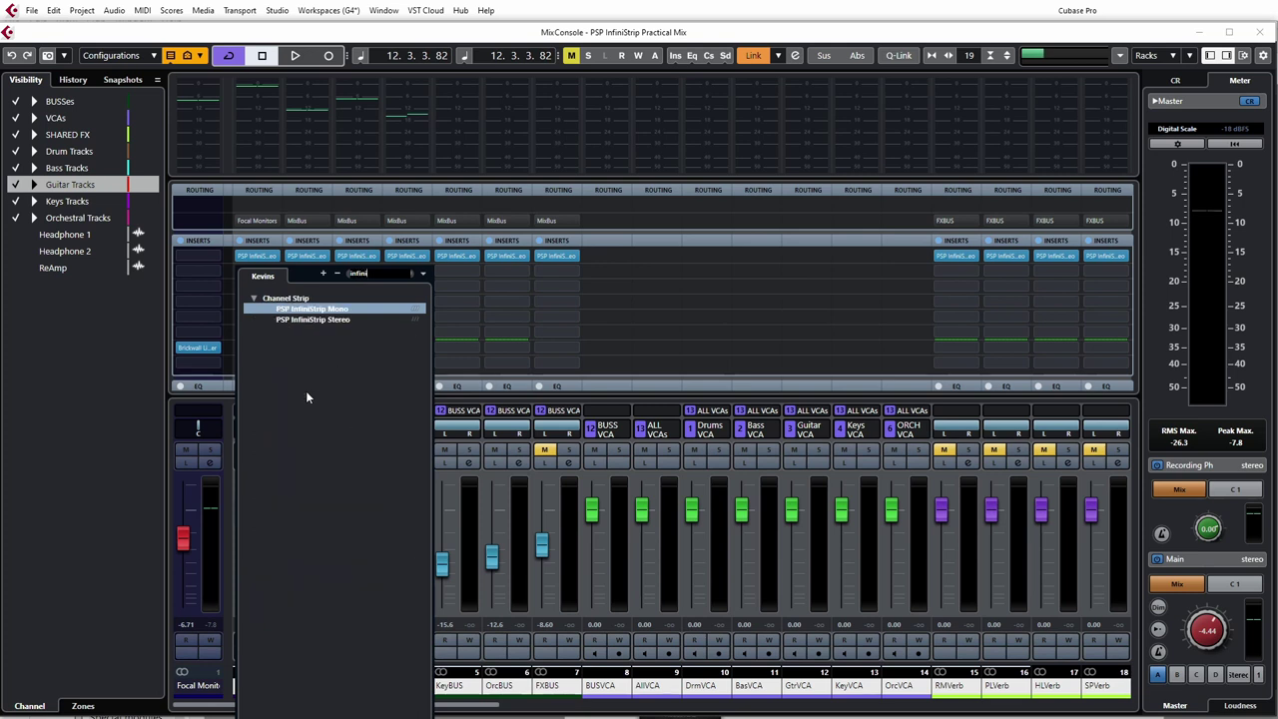
left_click(333, 319)
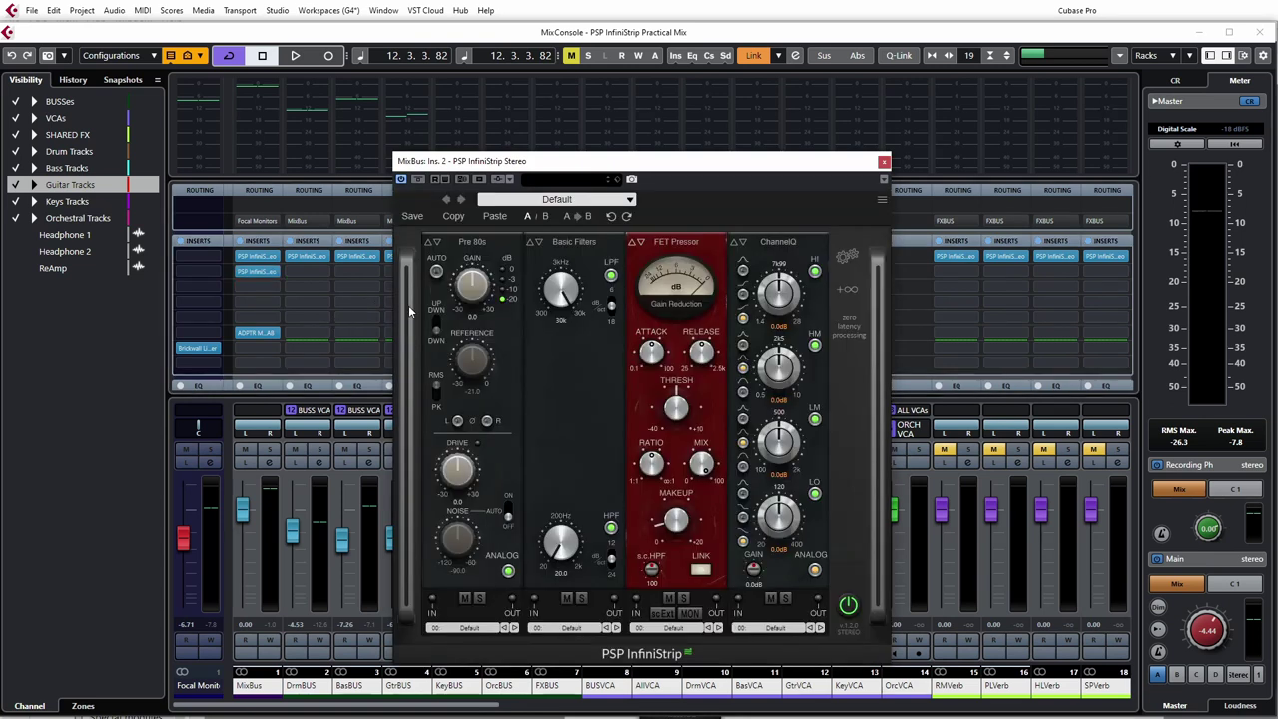
Load the designer preset Acoustic Gtr into the second InfiniStrip and view its modules.
left_click(623, 202)
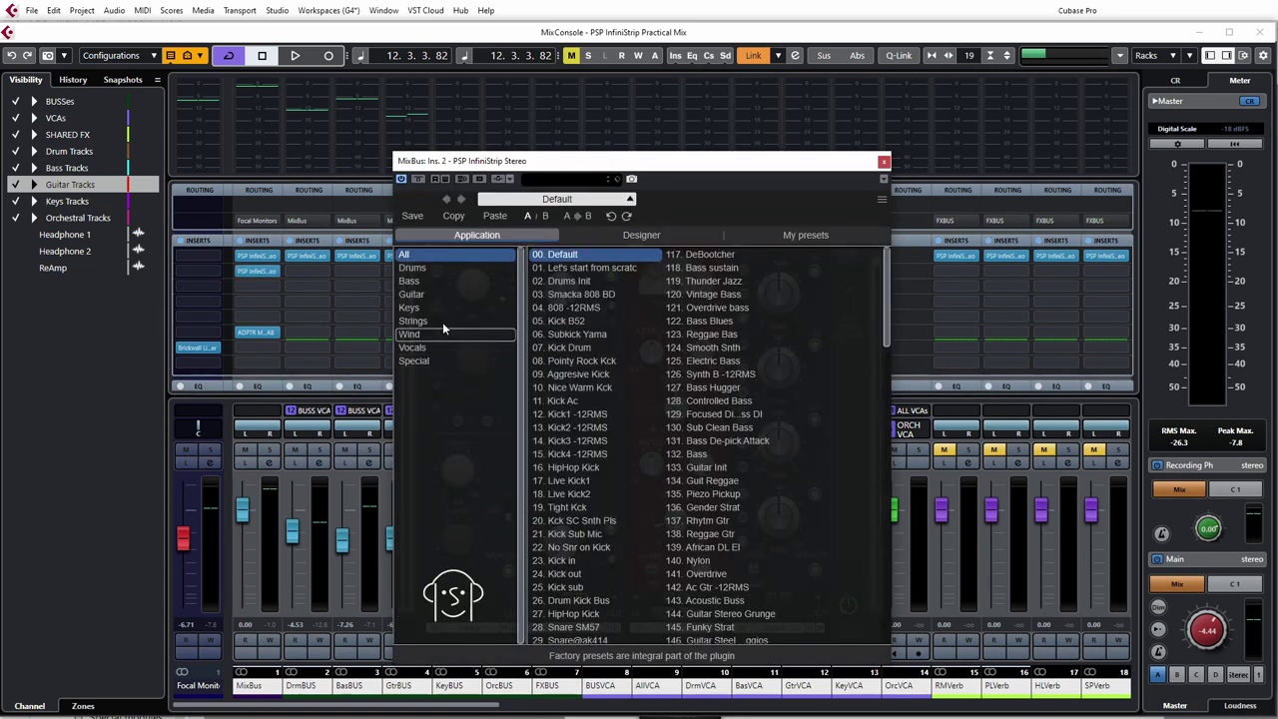
left_click(595, 238)
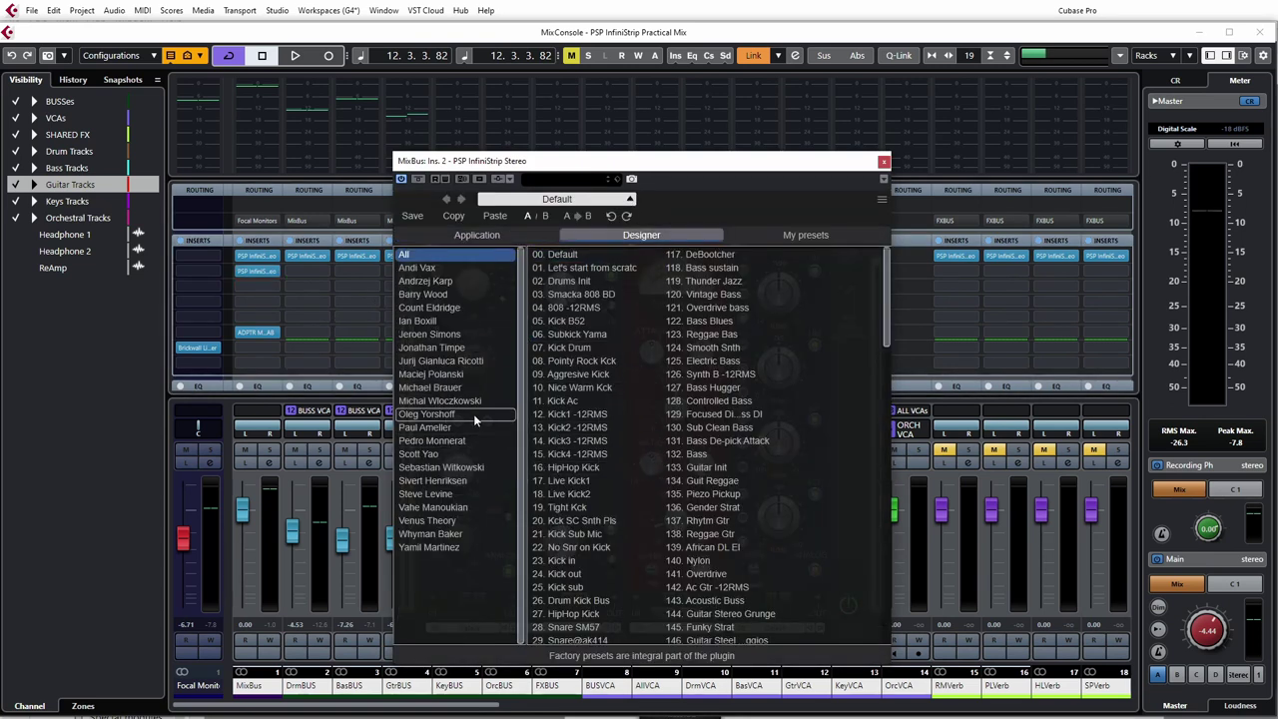
left_click(469, 388)
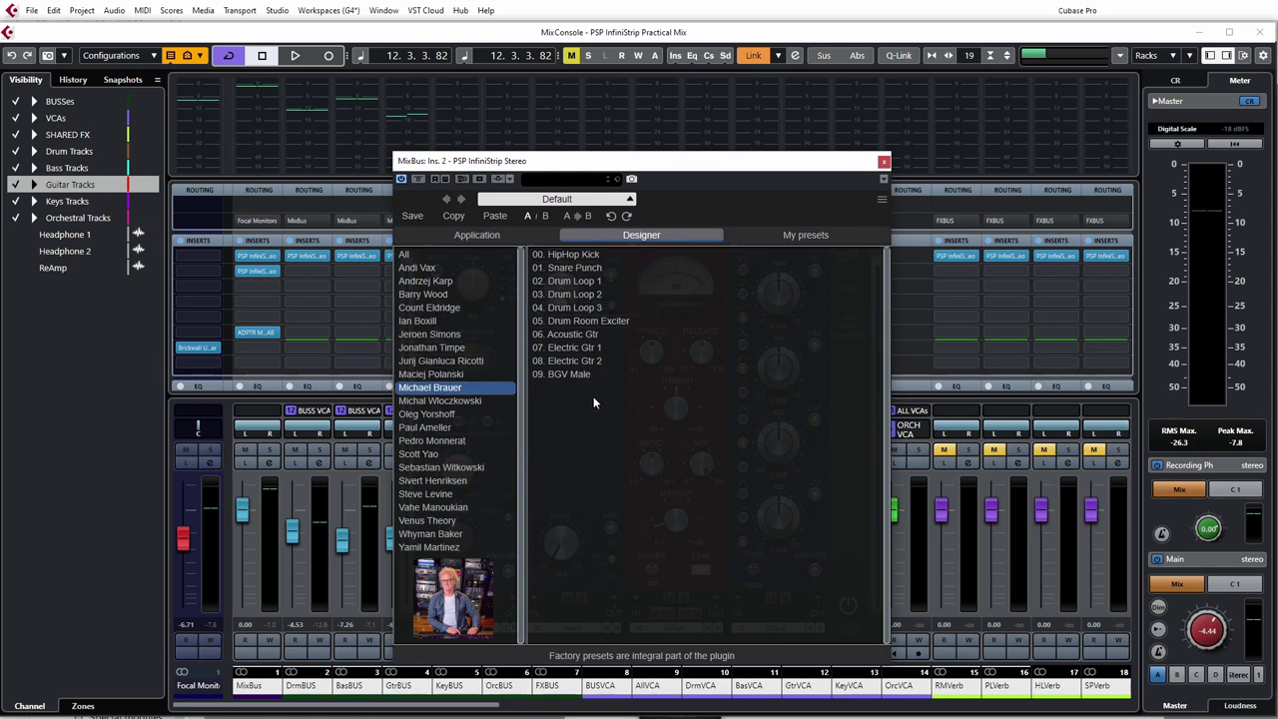
left_click(574, 334)
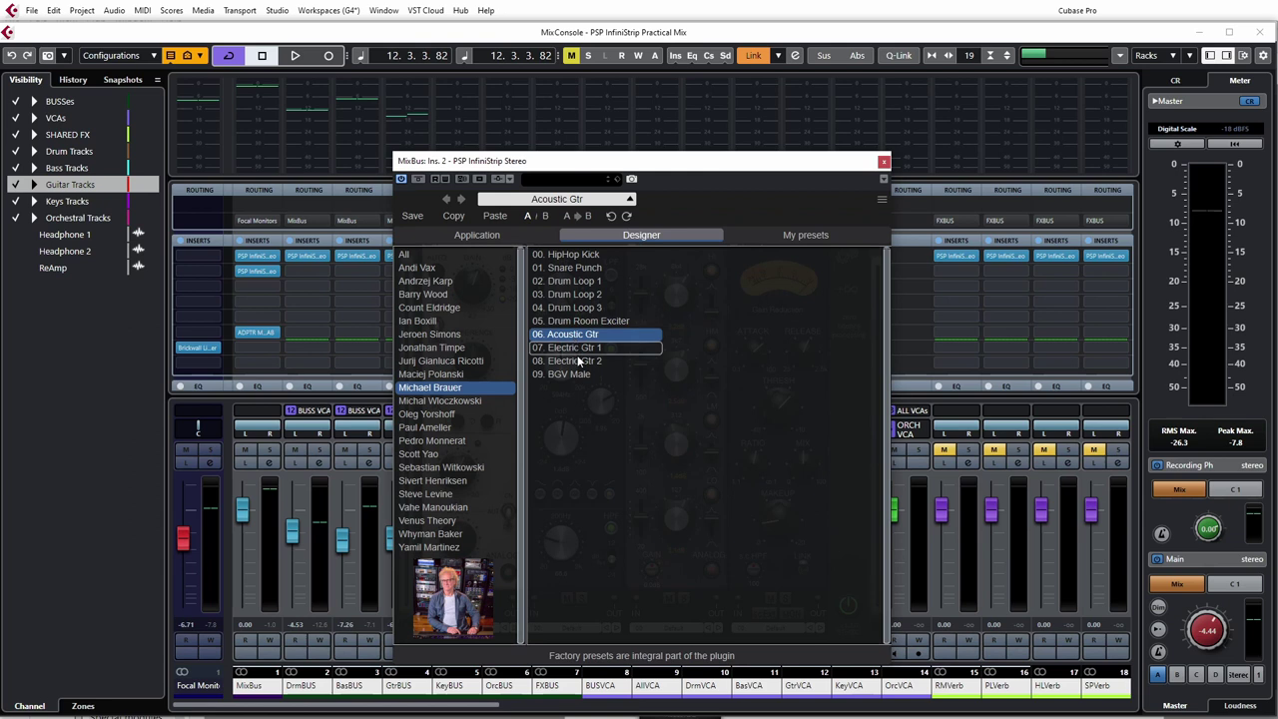
left_click(630, 199)
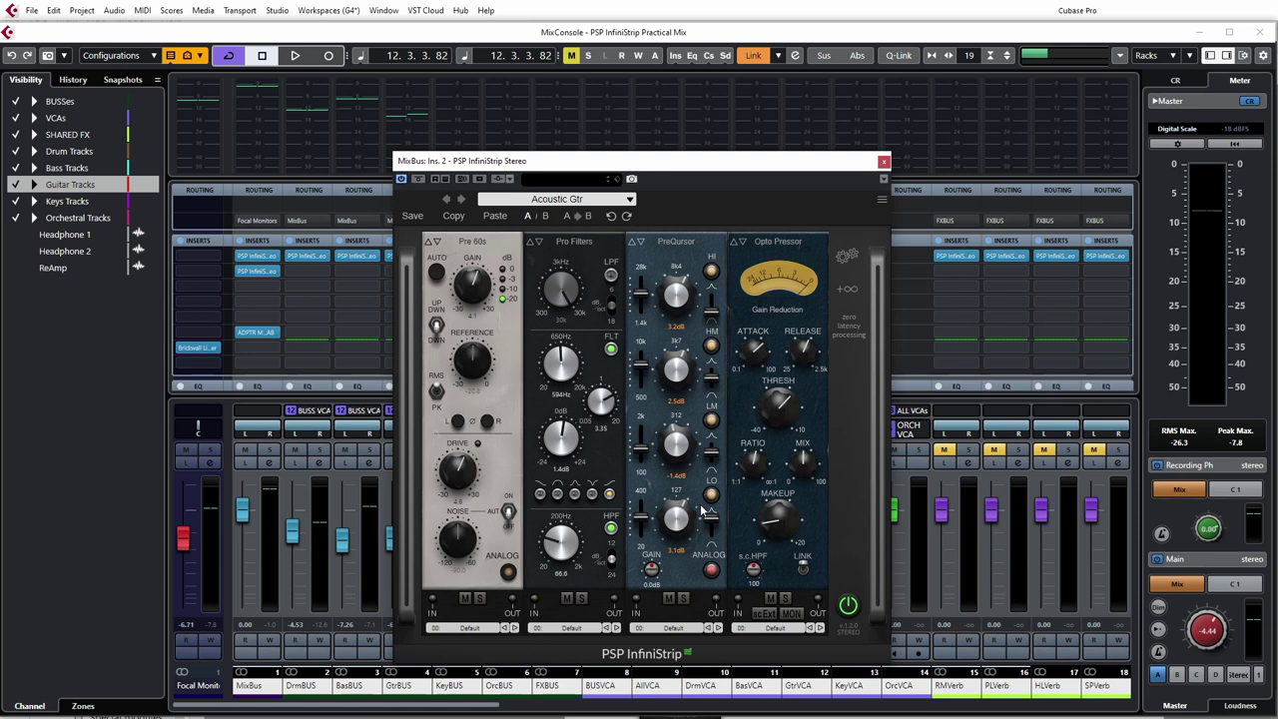
mouse_move(797, 397)
mouse_move(758, 350)
Load the BGV Male preset from the same designer and move the plug-in window so it fits on screen.
left_click(630, 200)
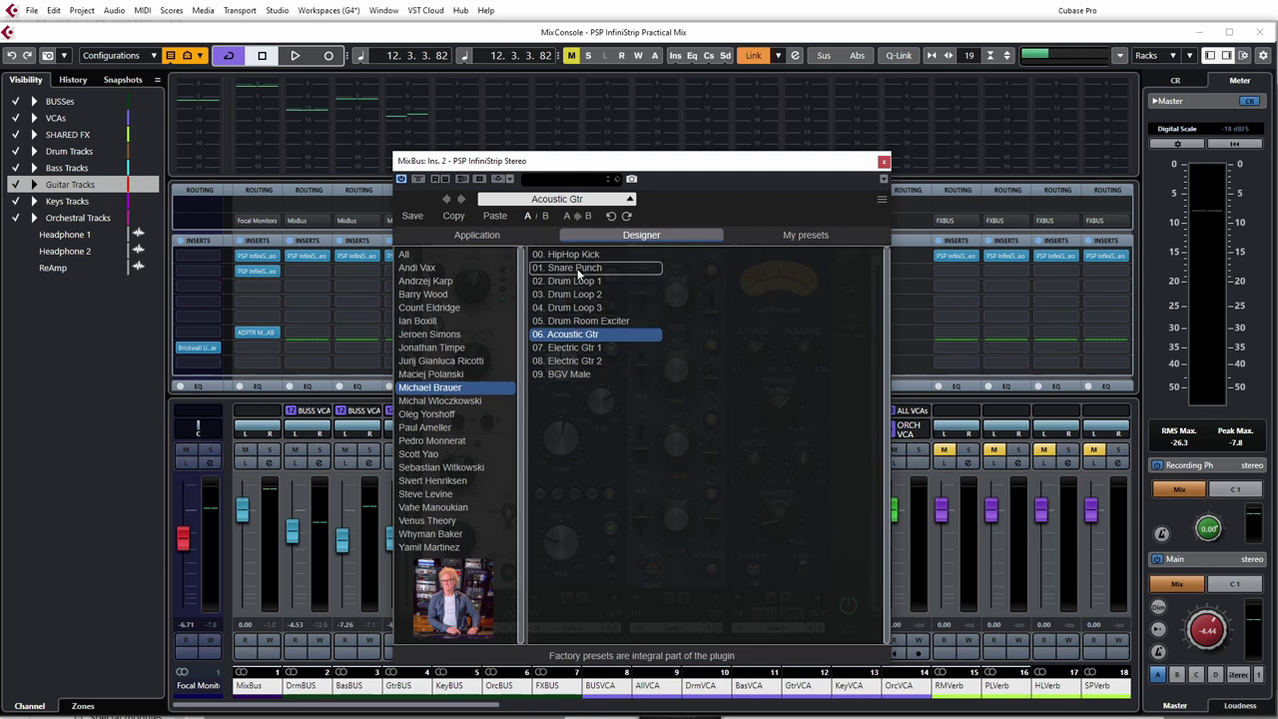
left_click(569, 375)
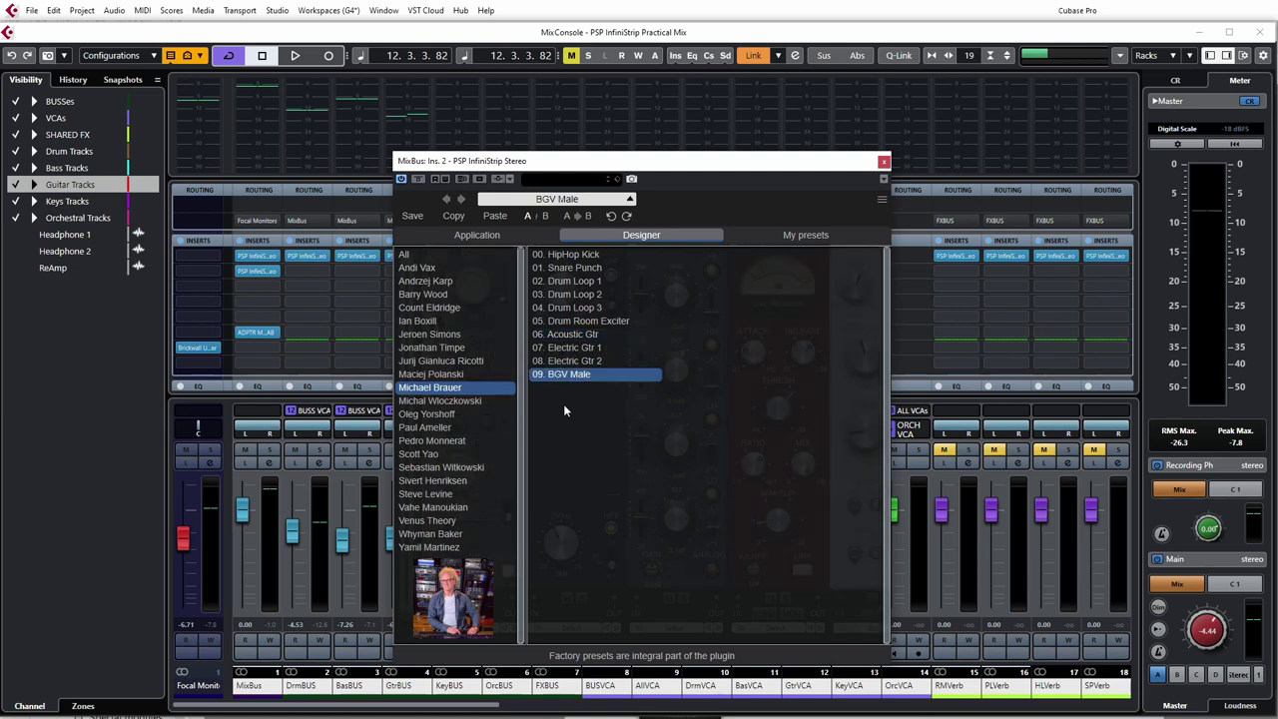
left_click(630, 199)
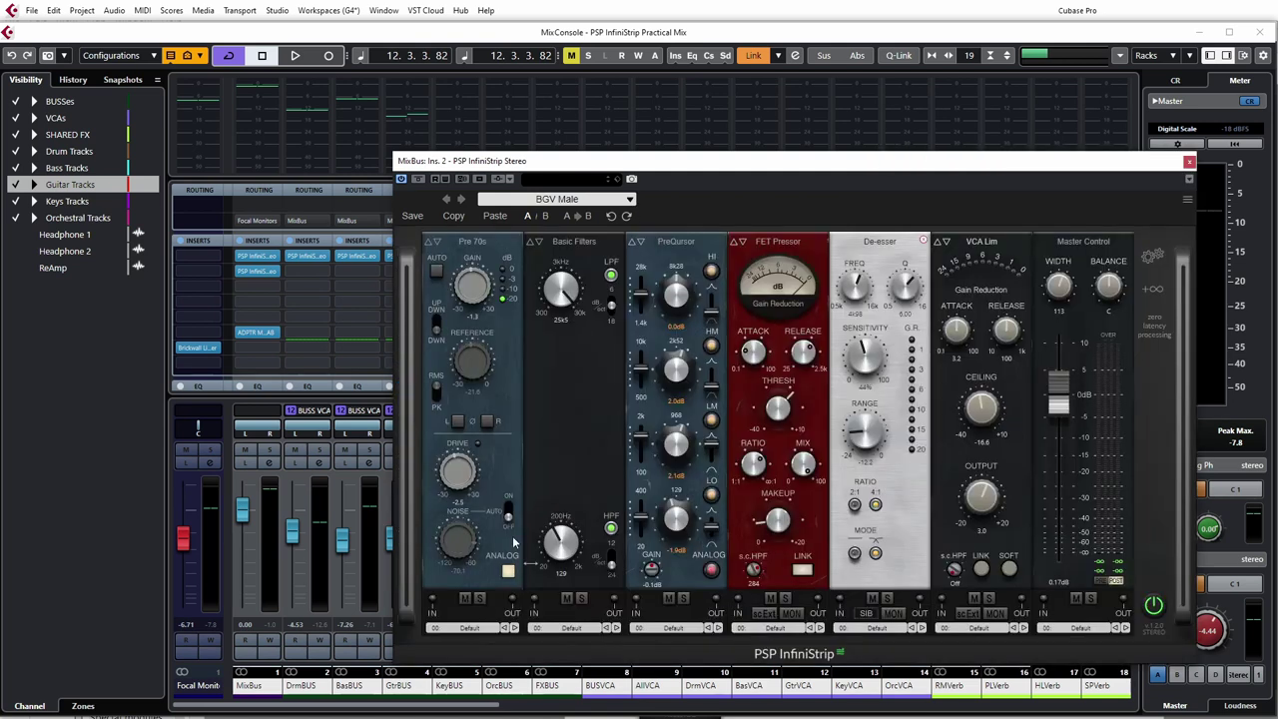
left_click_drag(896, 167, 730, 159)
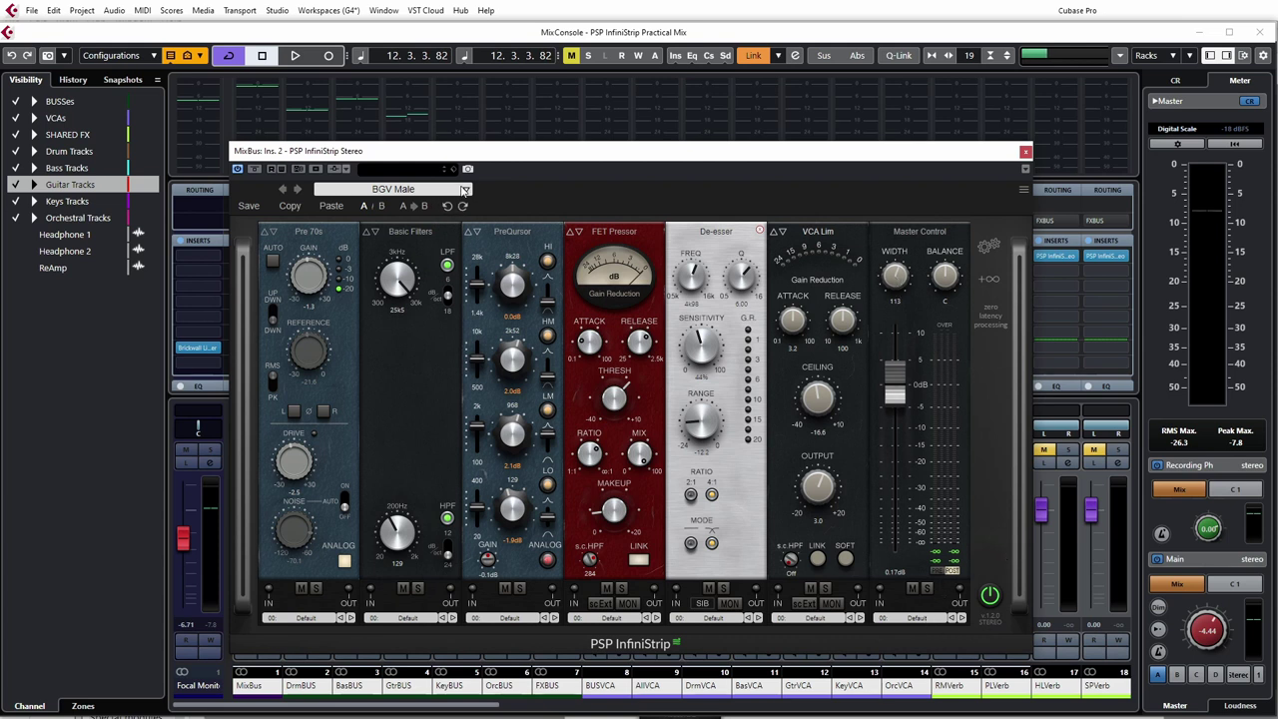
Browse the factory preset lists of different designers in the second InfiniStrip's preset browser.
left_click(465, 189)
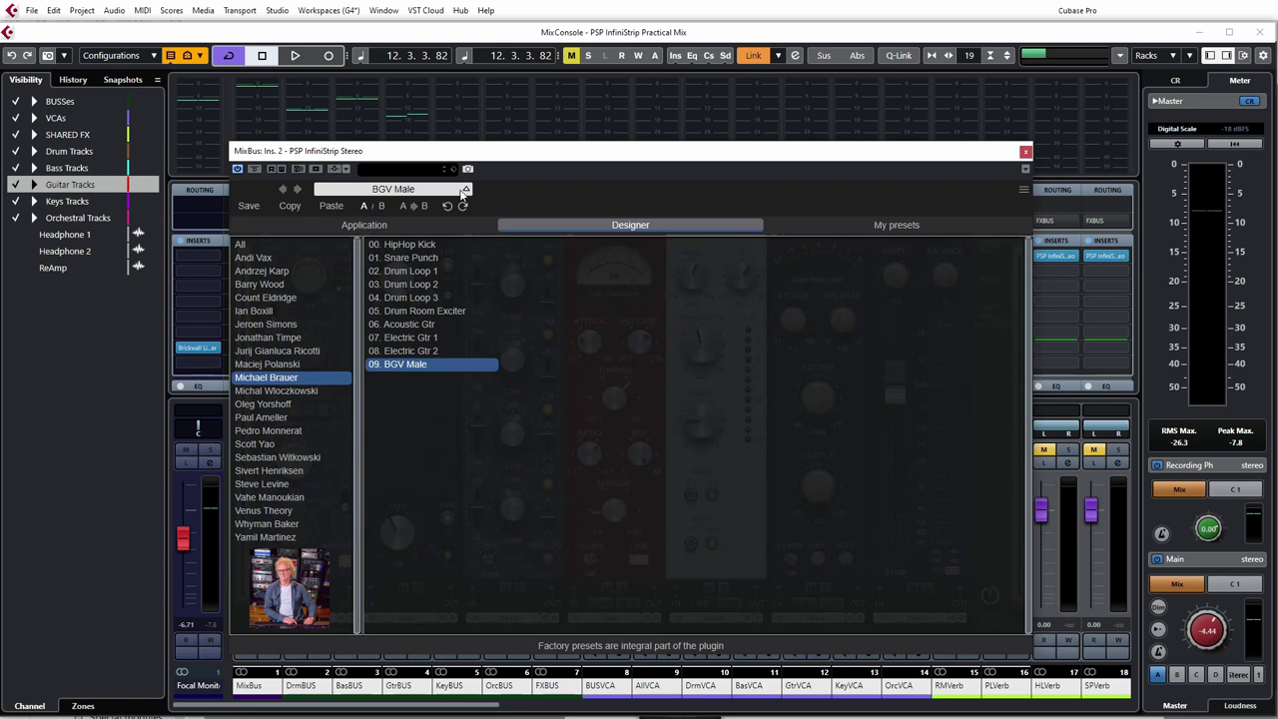
left_click(268, 443)
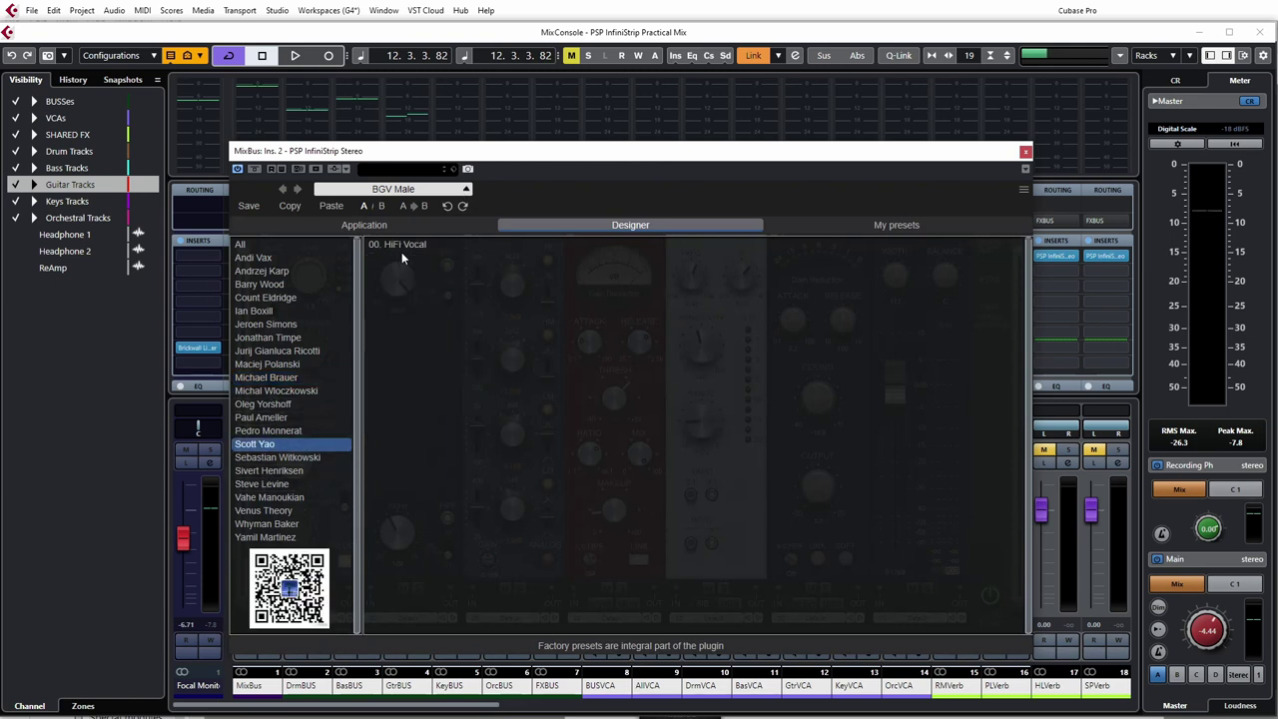
left_click(260, 259)
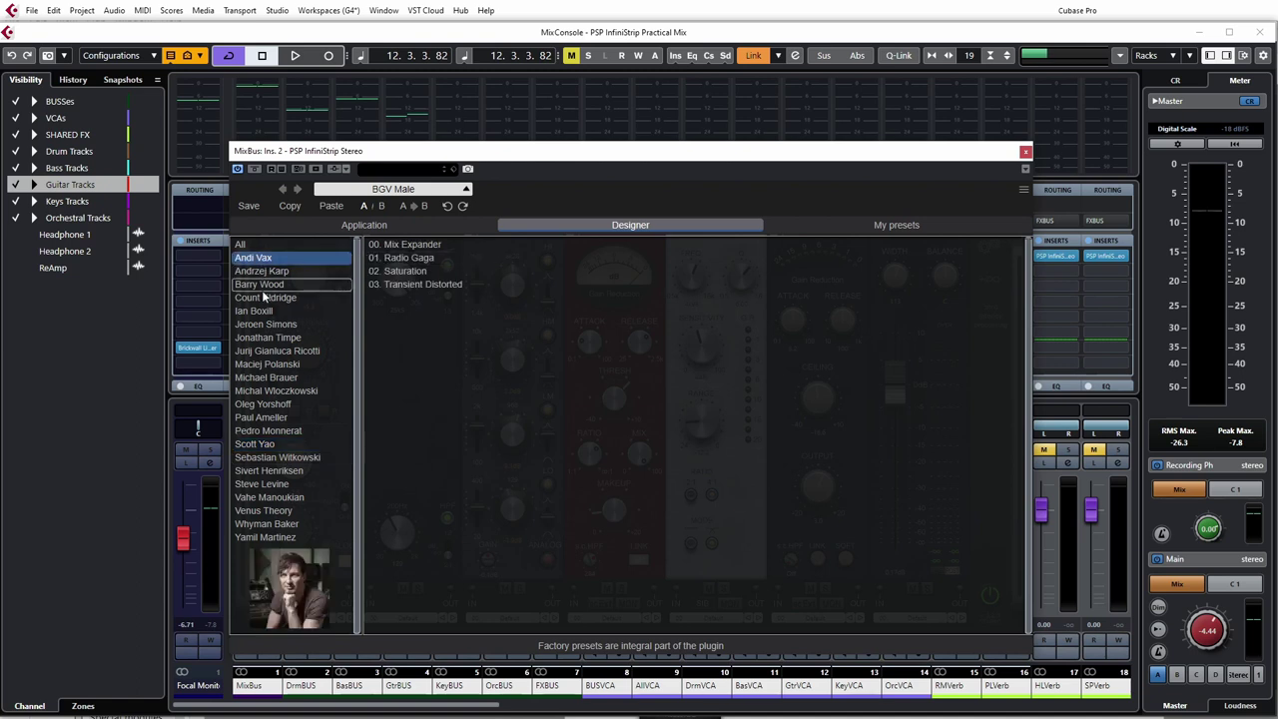
left_click(262, 272)
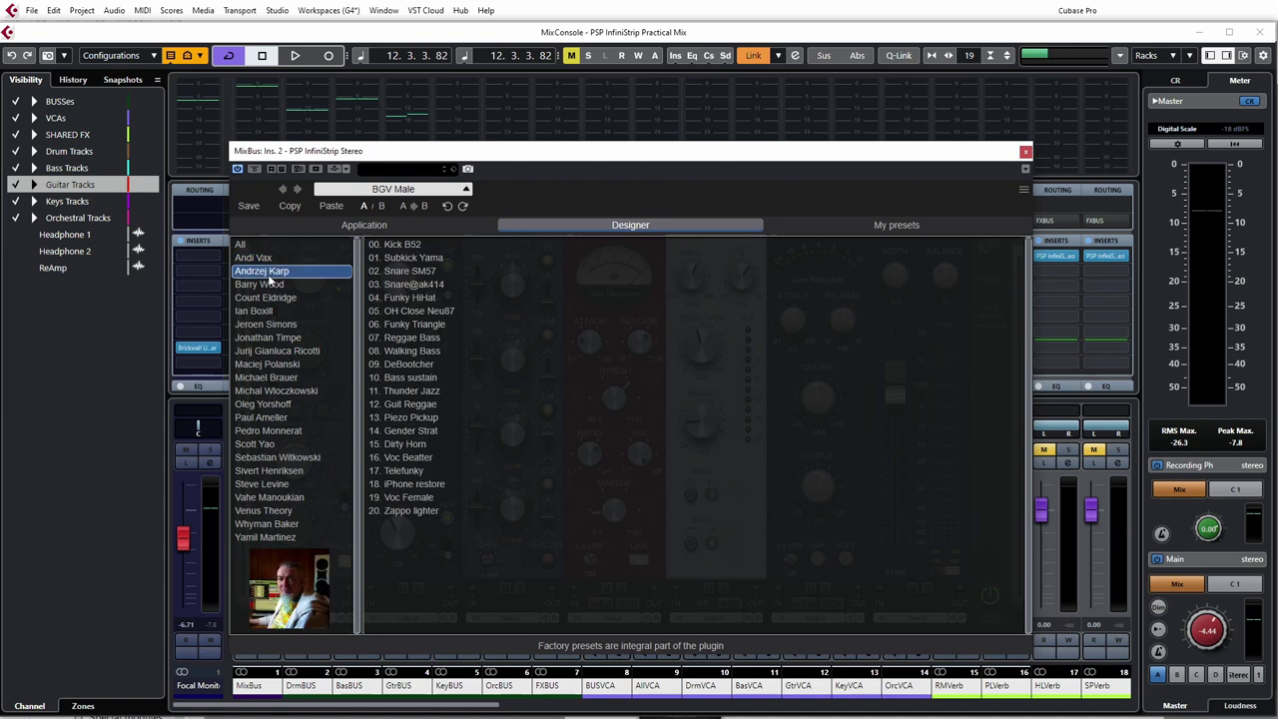
left_click(270, 524)
left_click(280, 539)
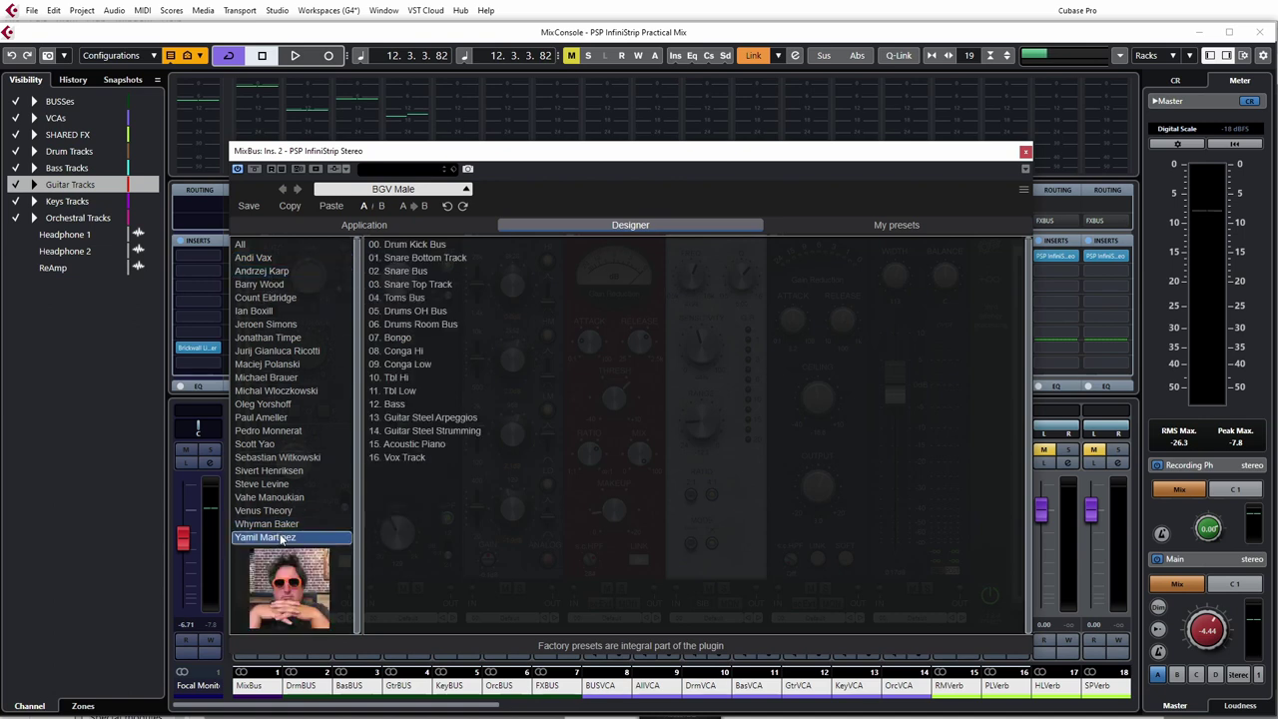
left_click(269, 524)
left_click(271, 512)
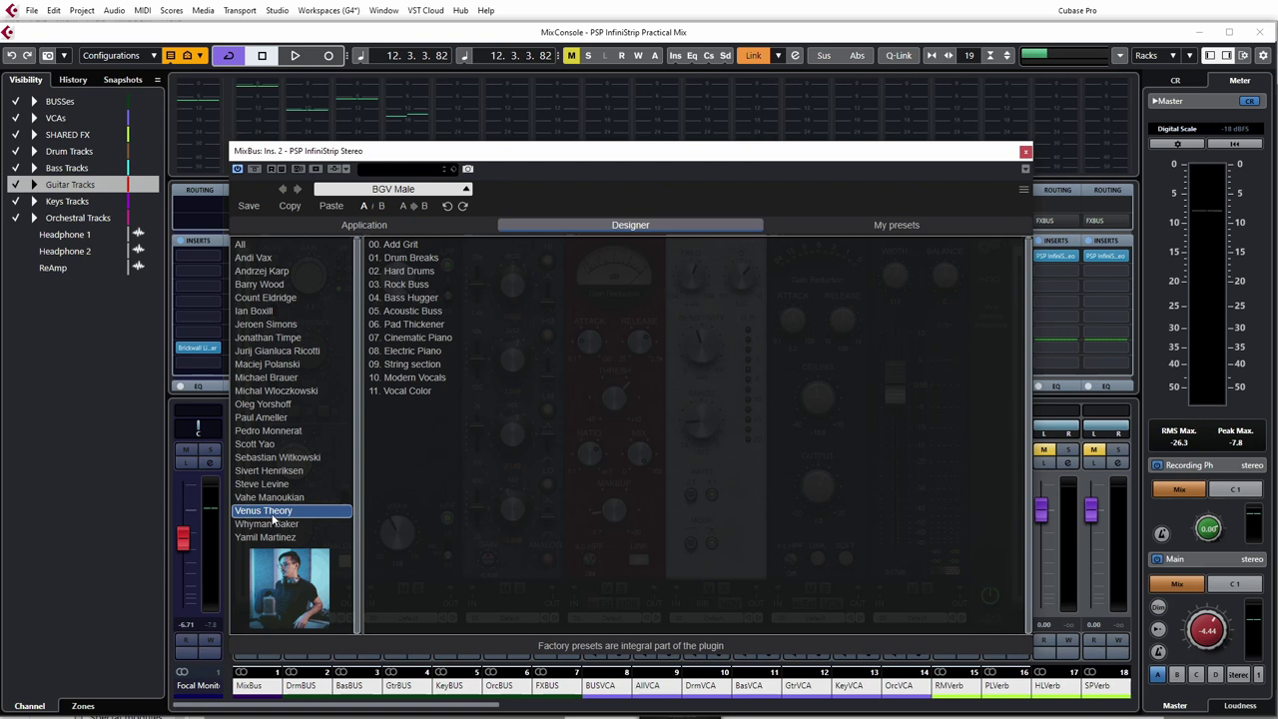
left_click(272, 499)
left_click(273, 483)
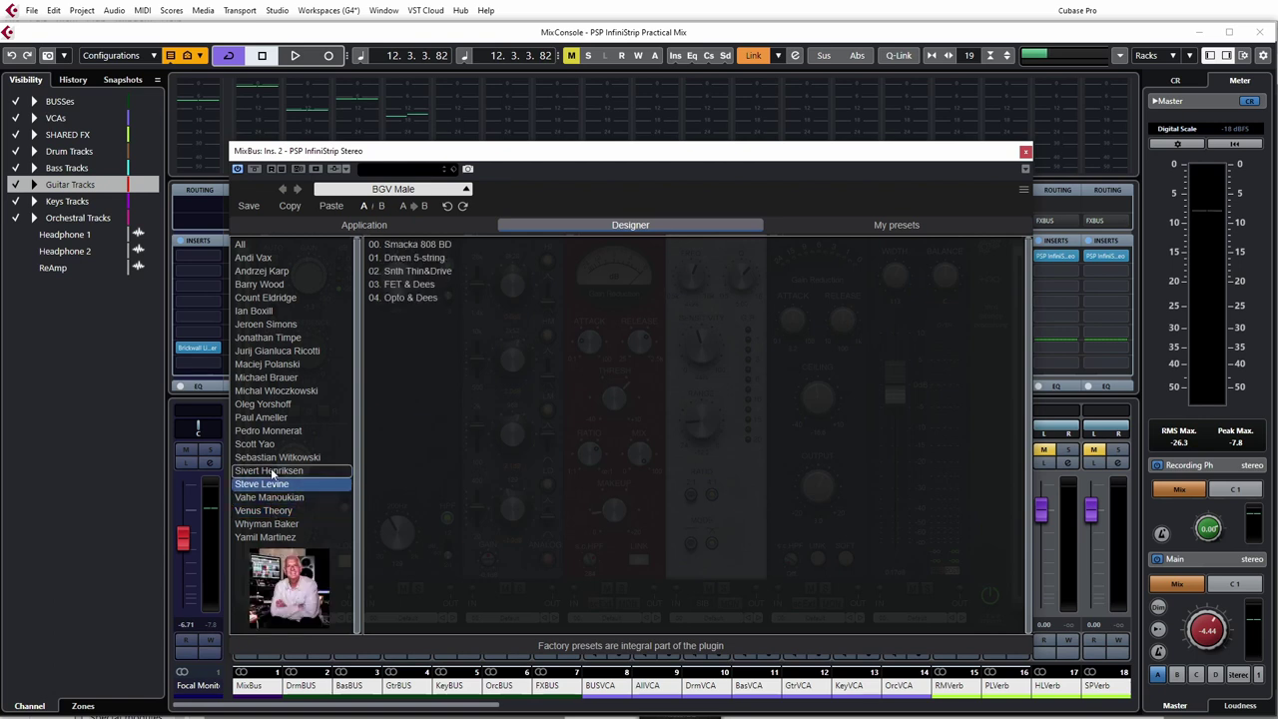
left_click(283, 471)
left_click(280, 457)
left_click(274, 443)
left_click(272, 432)
left_click(268, 418)
left_click(273, 378)
left_click(272, 338)
left_click(280, 297)
left_click(268, 270)
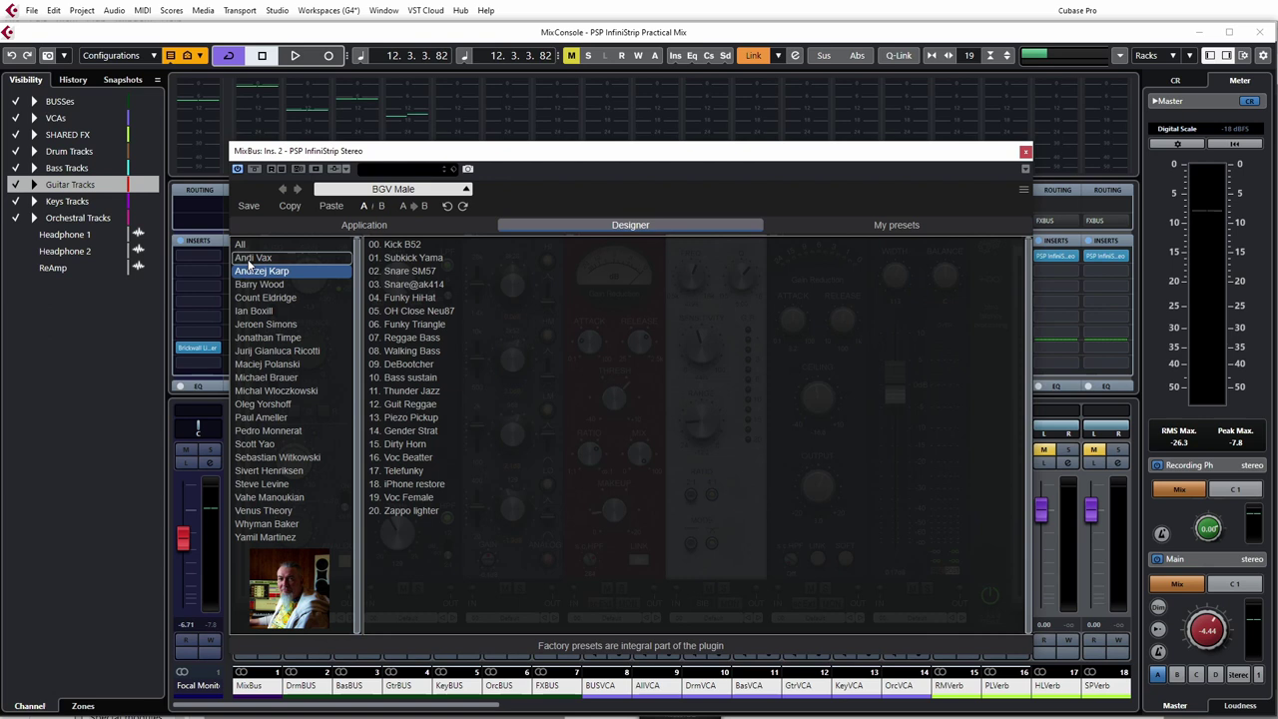
List all presets by designer and by application, and check the plug-in's manual, hints and version options.
left_click(241, 245)
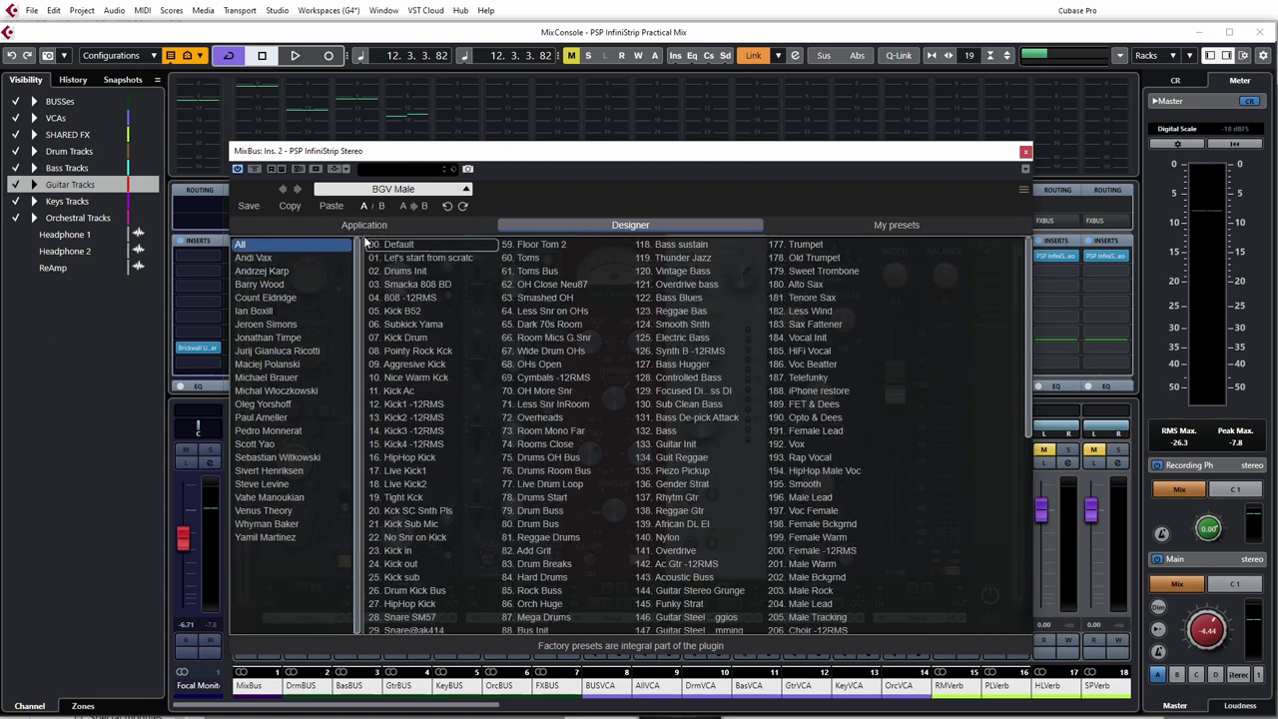
left_click(389, 228)
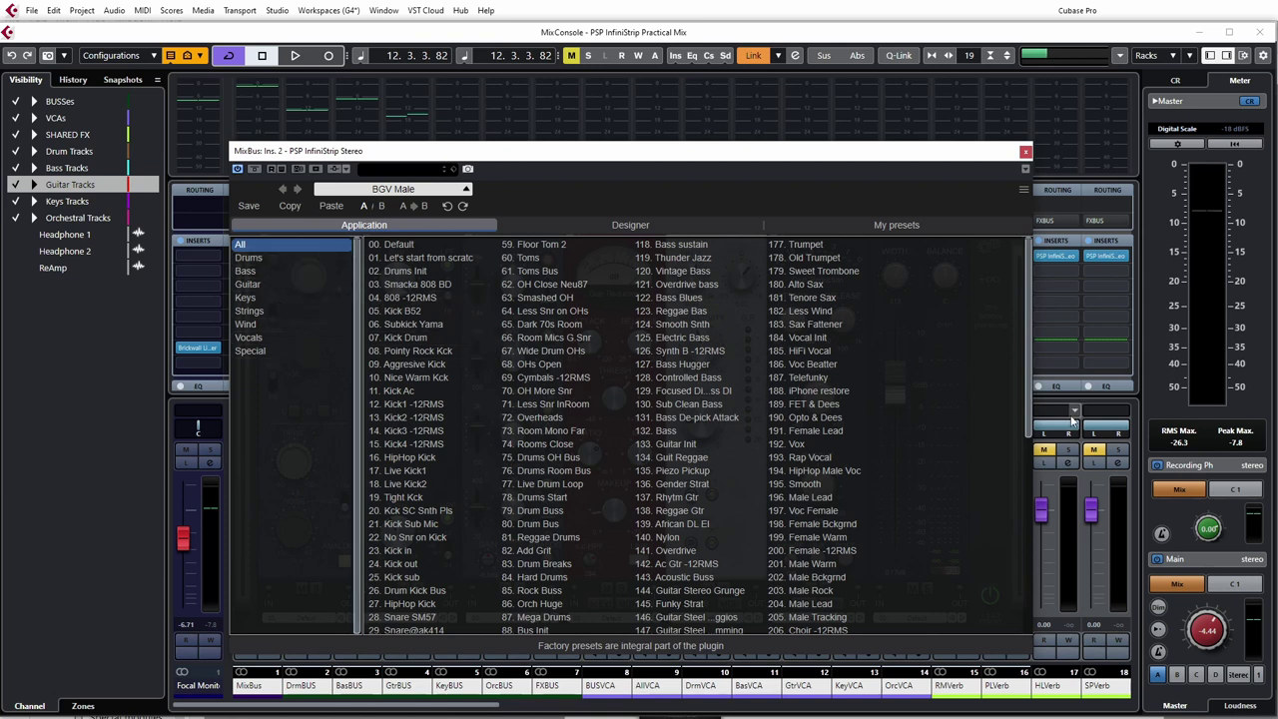
left_click(1023, 189)
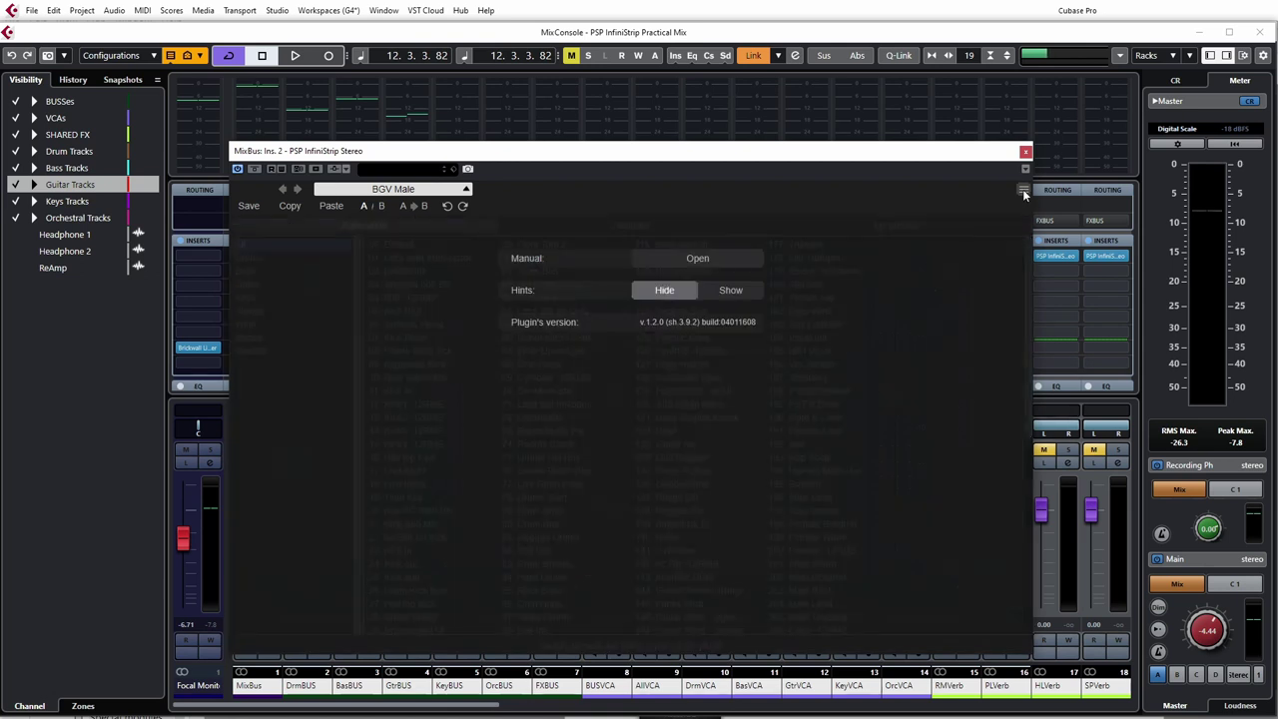
left_click(1022, 188)
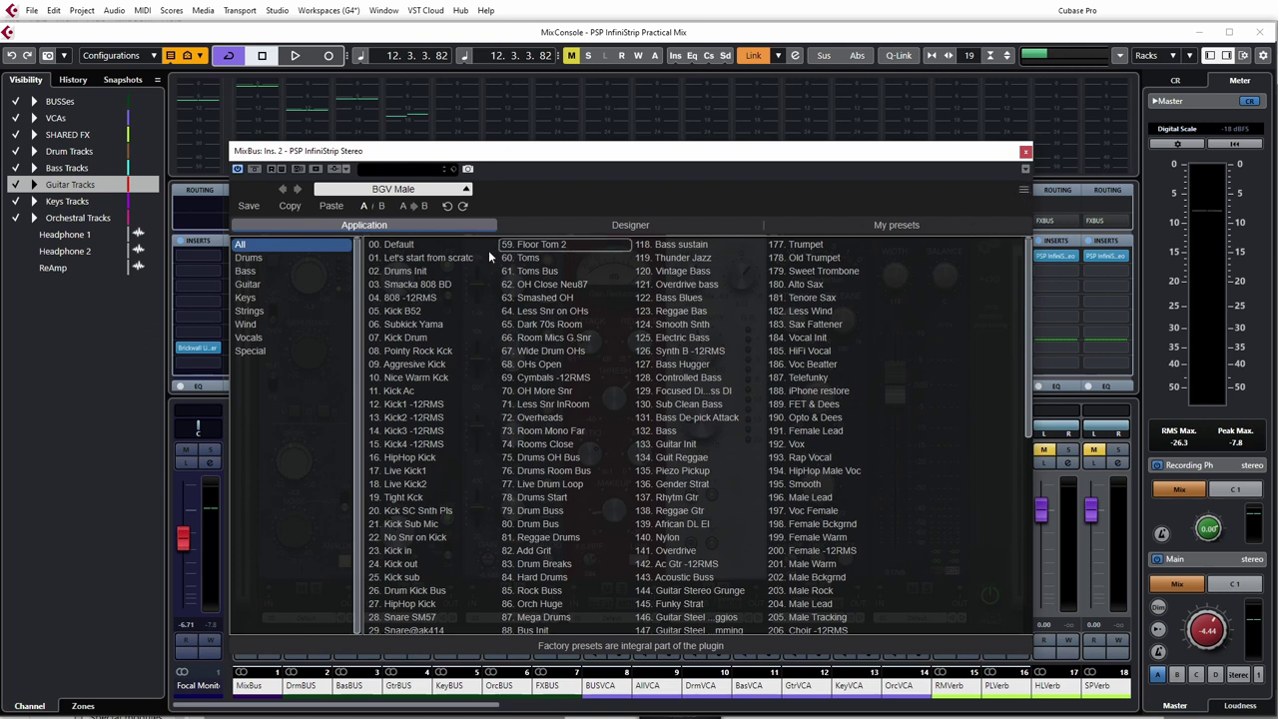
Look through the complete application preset list and close the preset browser to return to the modules.
scroll(869, 514, "down", 3)
scroll(868, 512, "down", 4)
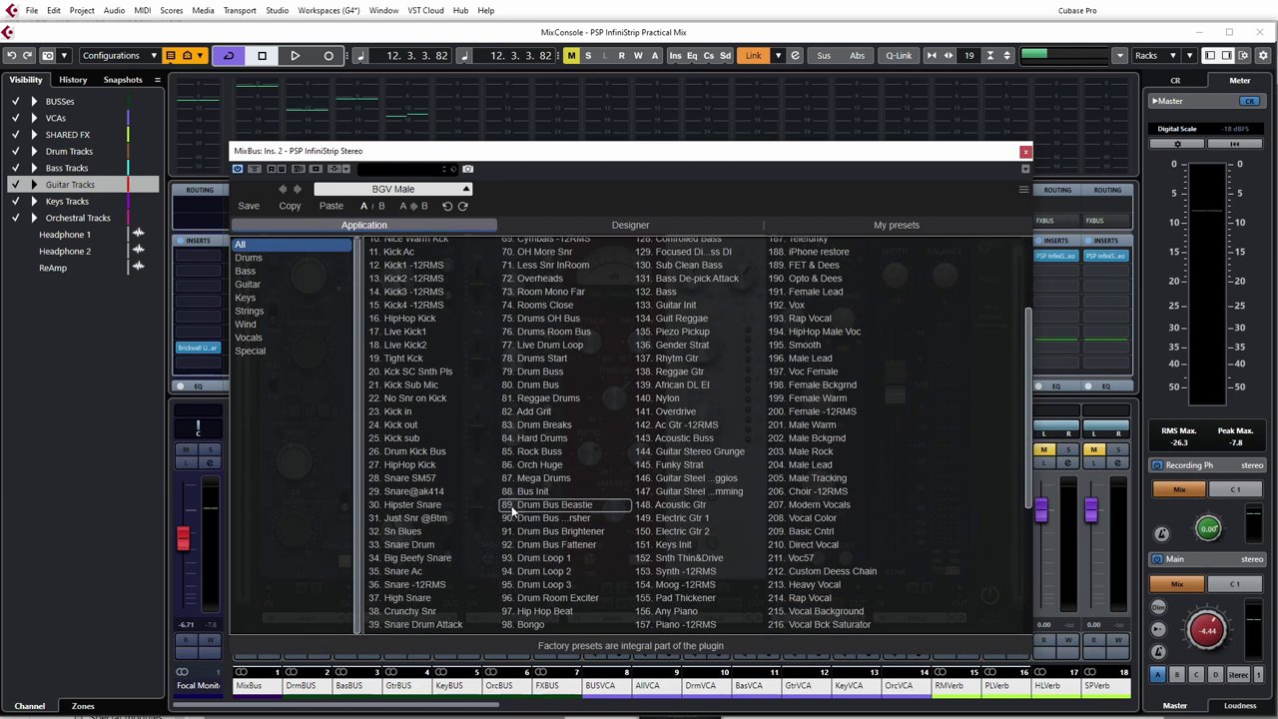
scroll(479, 420, "up", 3)
left_click(466, 192)
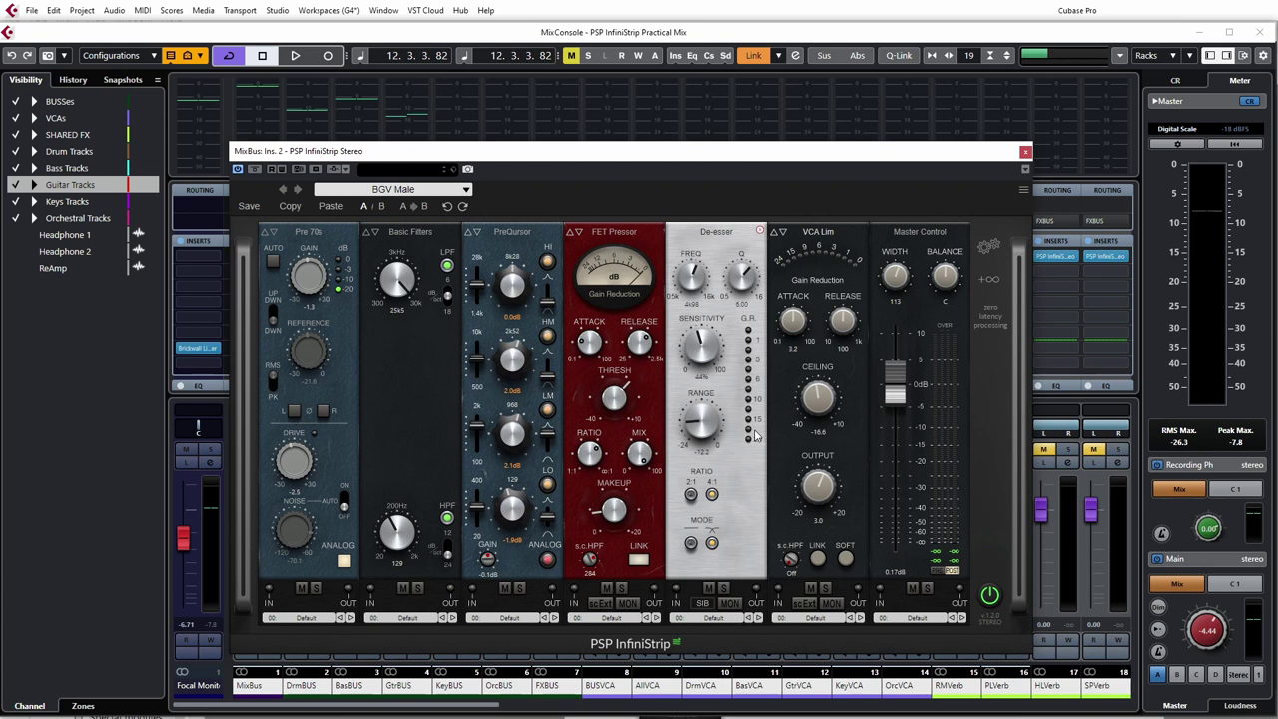
Switch the second InfiniStrip to the compact view with the module list beside a single module, and try the list's Master Control entry.
left_click(1024, 190)
left_click(1023, 190)
left_click(989, 247)
left_click(1021, 294)
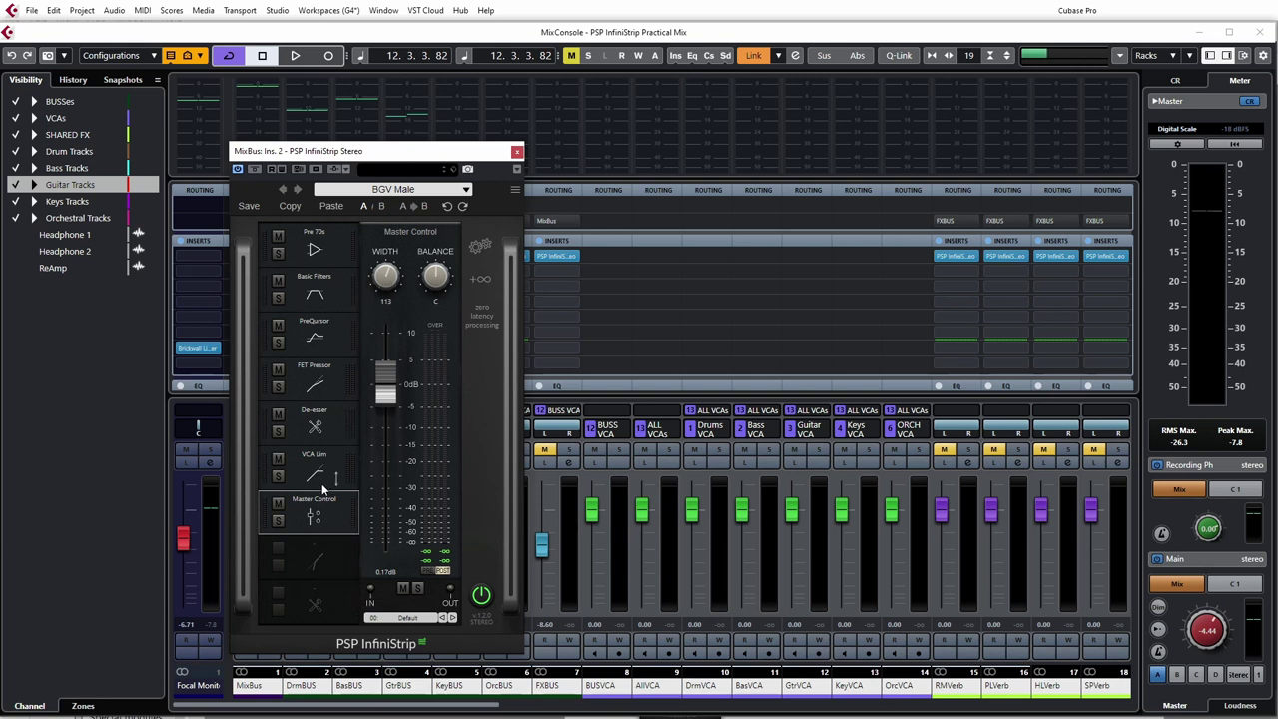
left_click_drag(347, 507, 344, 541)
Close the plug-in window and remove the PSP InfiniStrip from the MixBus's second insert slot.
left_click(517, 151)
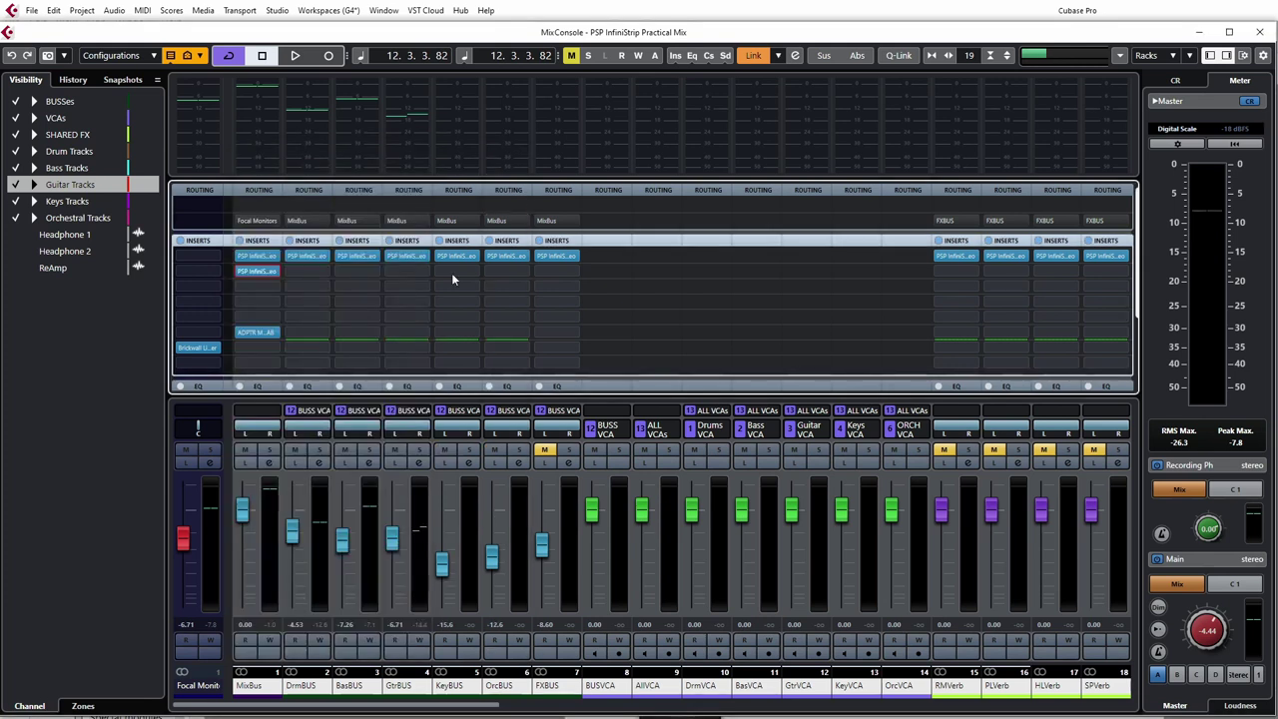
left_click(272, 272)
key("Escape")
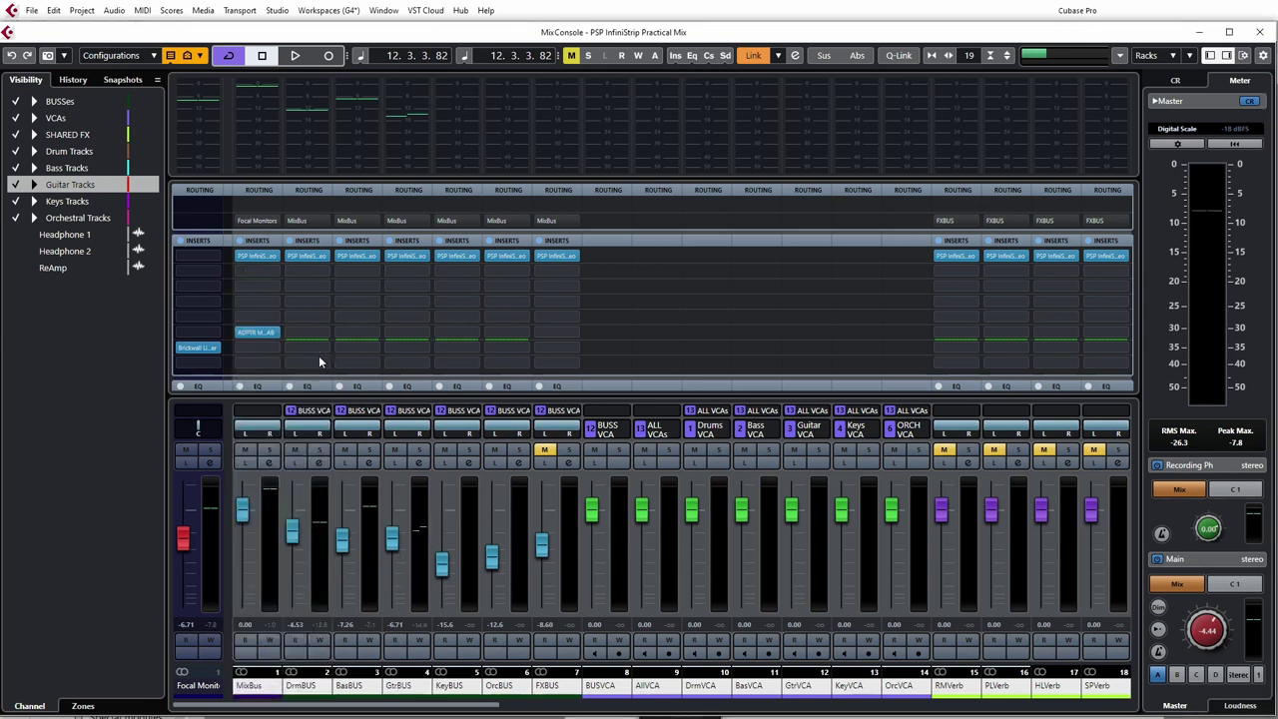
Open the InfiniStrip in the MixBus's first insert slot and add a ReactivEQ module to its chain.
left_click(257, 255)
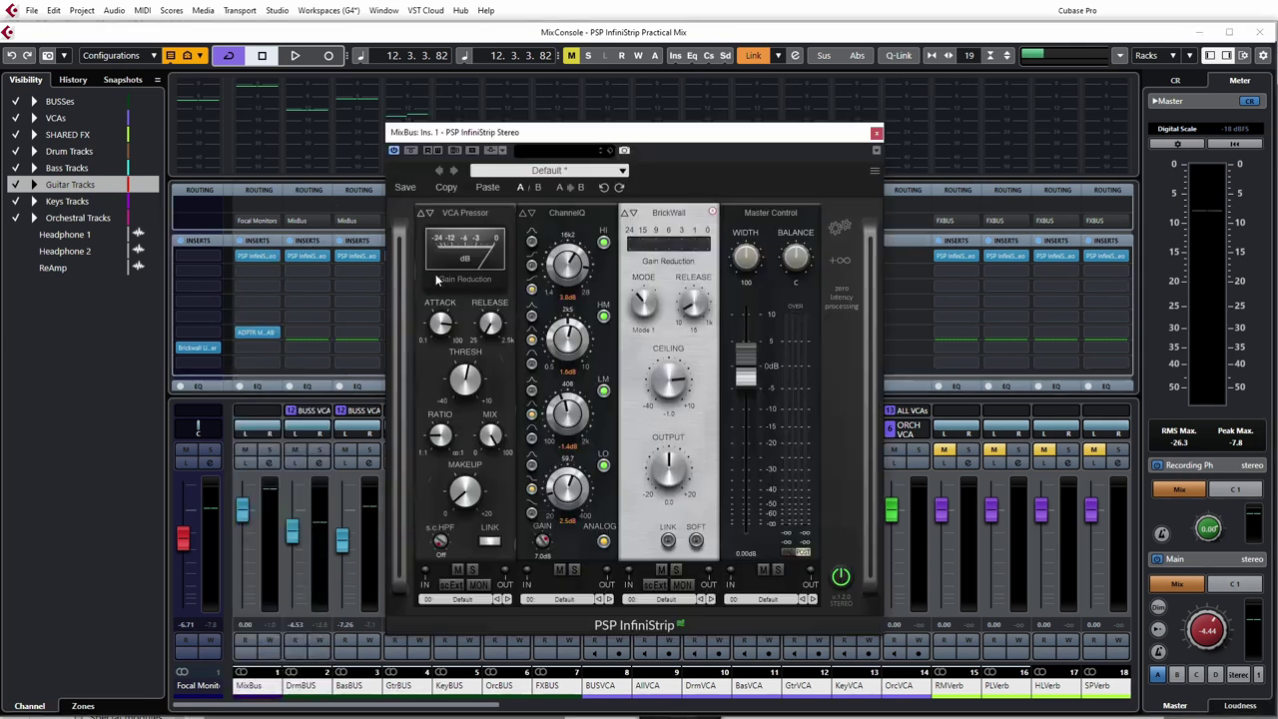
left_click(836, 266)
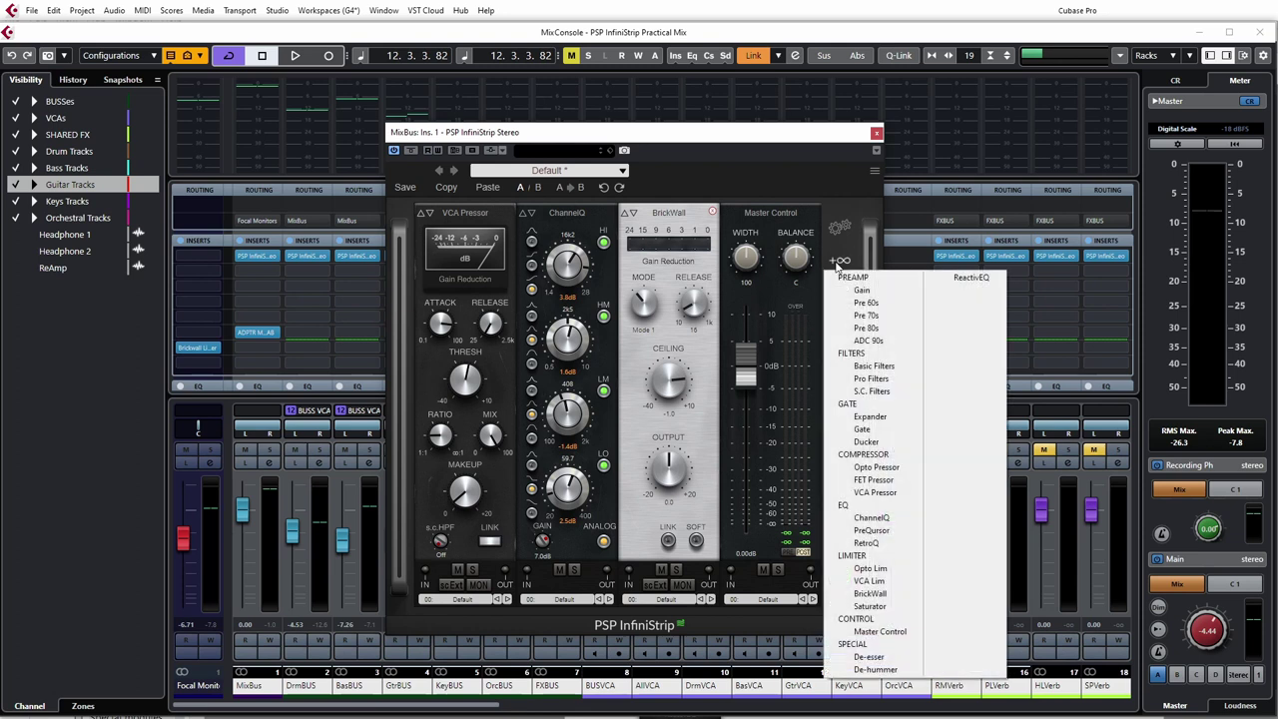
left_click(955, 282)
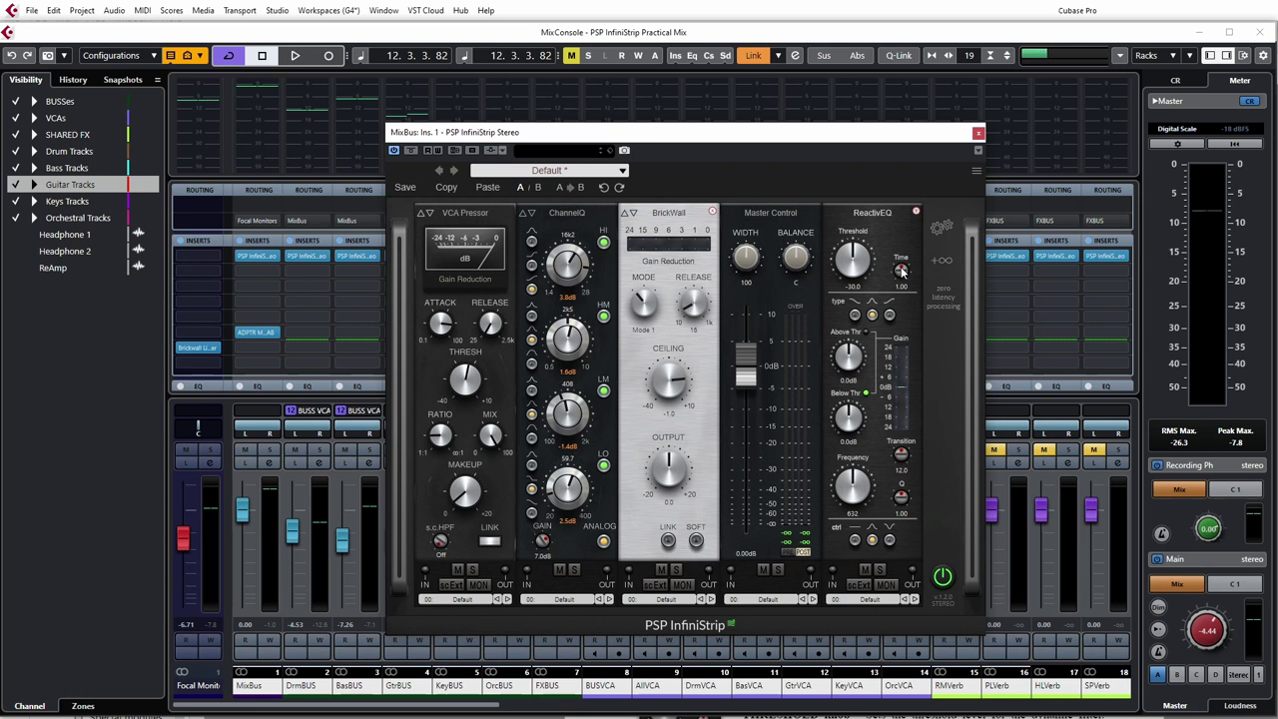
Check the ReactivEQ's Time control and try its low shelf, bell and high shelf filter types.
mouse_move(902, 272)
left_mouse_down()
mouse_move(890, 349)
mouse_move(883, 243)
mouse_move(903, 175)
mouse_move(901, 273)
left_mouse_up()
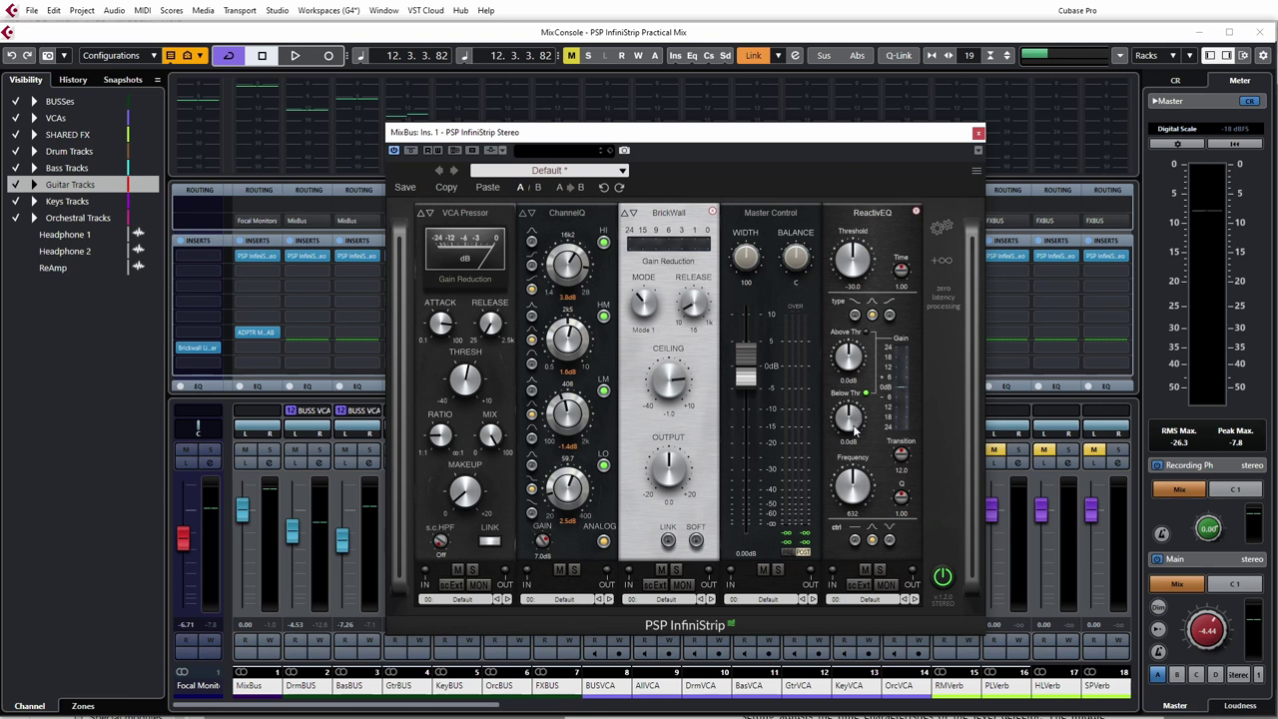
left_click(856, 314)
left_click(872, 314)
left_click(888, 316)
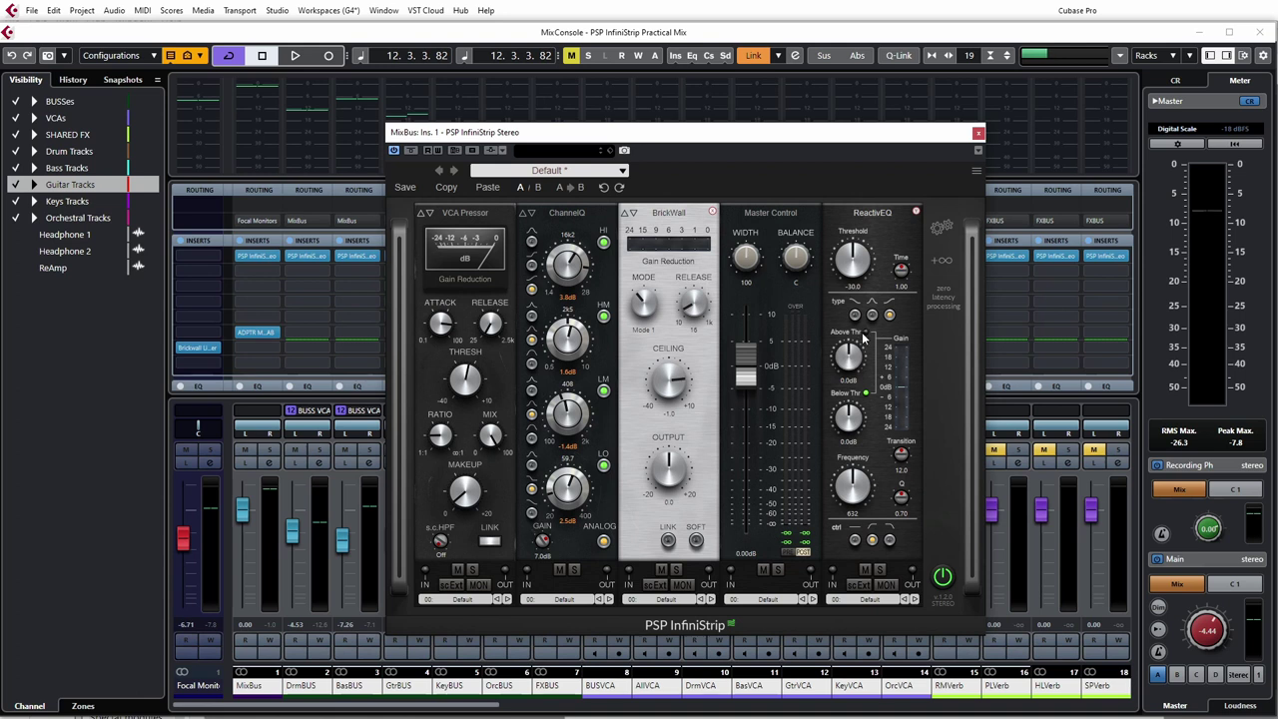
Vary the ReactivEQ's threshold gains, trying -6.9 dB above the threshold and 7.5 dB below it.
left_click_drag(848, 363, 842, 327)
mouse_move(848, 359)
left_mouse_down()
mouse_move(854, 401)
mouse_move(845, 366)
left_mouse_up()
mouse_move(844, 351)
left_mouse_down()
mouse_move(839, 339)
mouse_move(855, 373)
left_mouse_up()
left_click_drag(850, 361, 849, 345)
left_click_drag(851, 357, 855, 351)
left_click_drag(851, 359, 850, 368)
scroll(849, 366, "up", 4)
scroll(850, 366, "down", 1)
left_click_drag(850, 361, 846, 395)
left_click(848, 419, "ctrl")
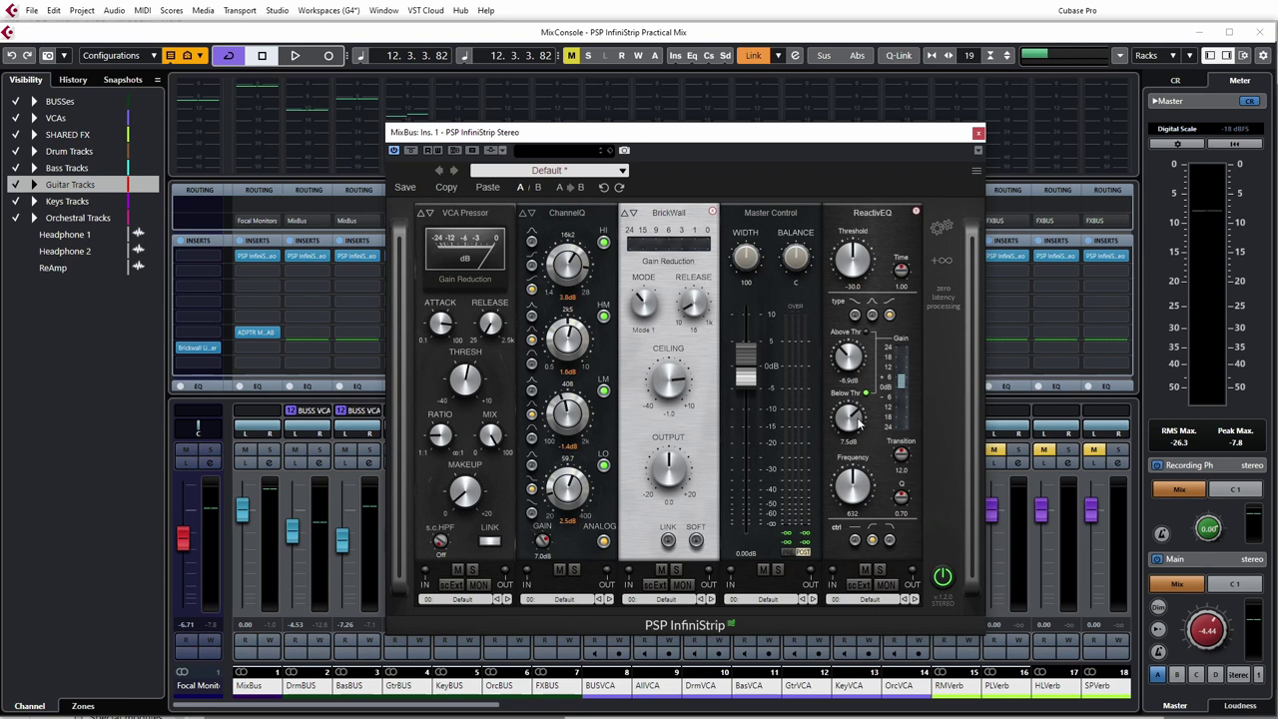
Try further ReactivEQ gain adjustments above and below the threshold, and return both gains to 0.0 dB.
left_click(847, 356, "ctrl")
mouse_move(849, 428)
left_mouse_down()
mouse_move(844, 376)
mouse_move(848, 406)
left_mouse_up()
mouse_move(849, 356)
left_mouse_down()
mouse_move(838, 364)
mouse_move(850, 351)
left_mouse_up()
mouse_move(849, 420)
left_mouse_down()
mouse_move(870, 402)
mouse_move(856, 389)
mouse_move(839, 446)
mouse_move(837, 423)
mouse_move(833, 477)
mouse_move(849, 425)
left_mouse_up()
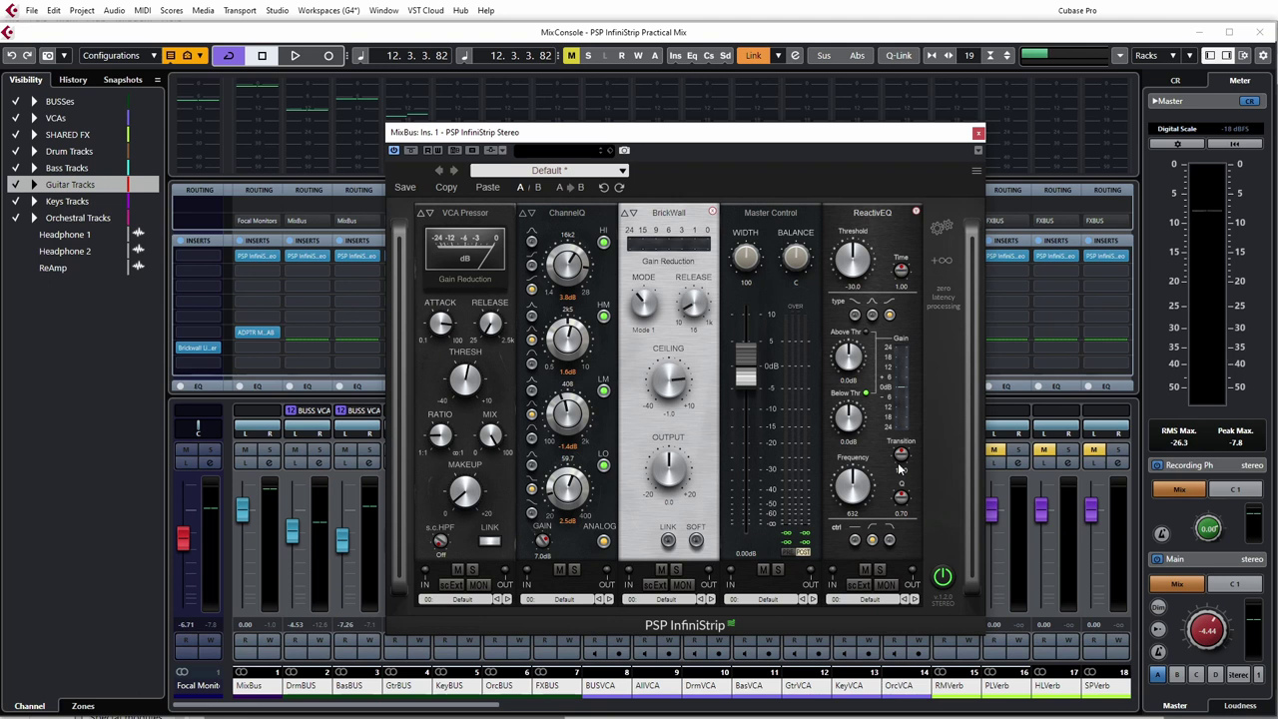
Switch the ReactivEQ to the low shelf filter type, and toggle the module's mute and solo on and off.
mouse_move(900, 461)
left_click(872, 314)
left_click(865, 570)
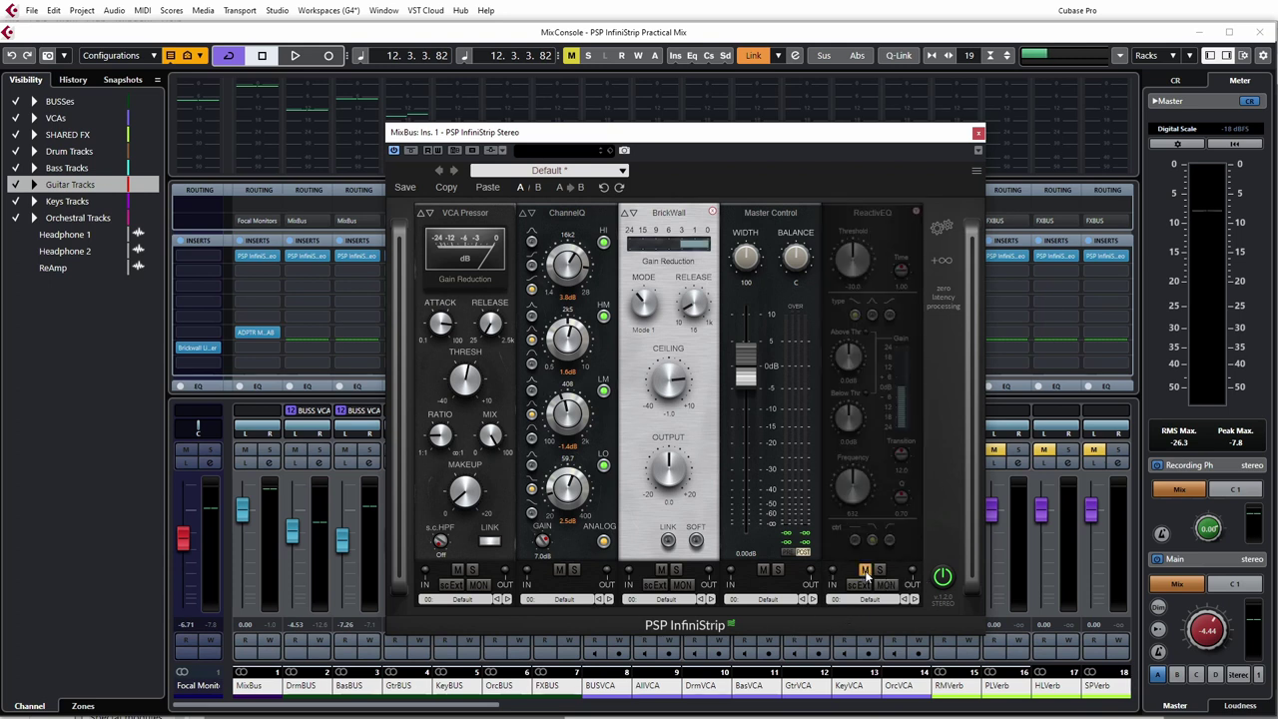
left_click(866, 571)
left_click(879, 570)
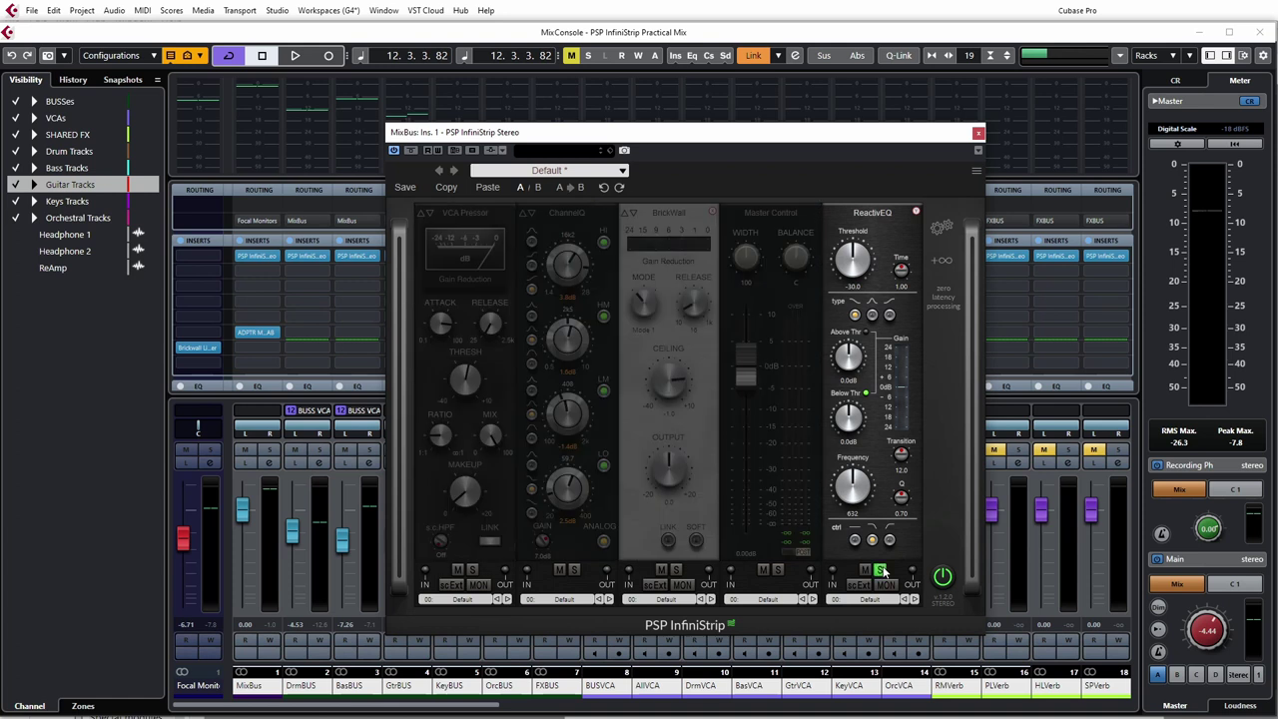
left_click(880, 570)
Toggle the ReactivEQ's external sidechain and monitoring mode on and back off.
left_click(859, 588)
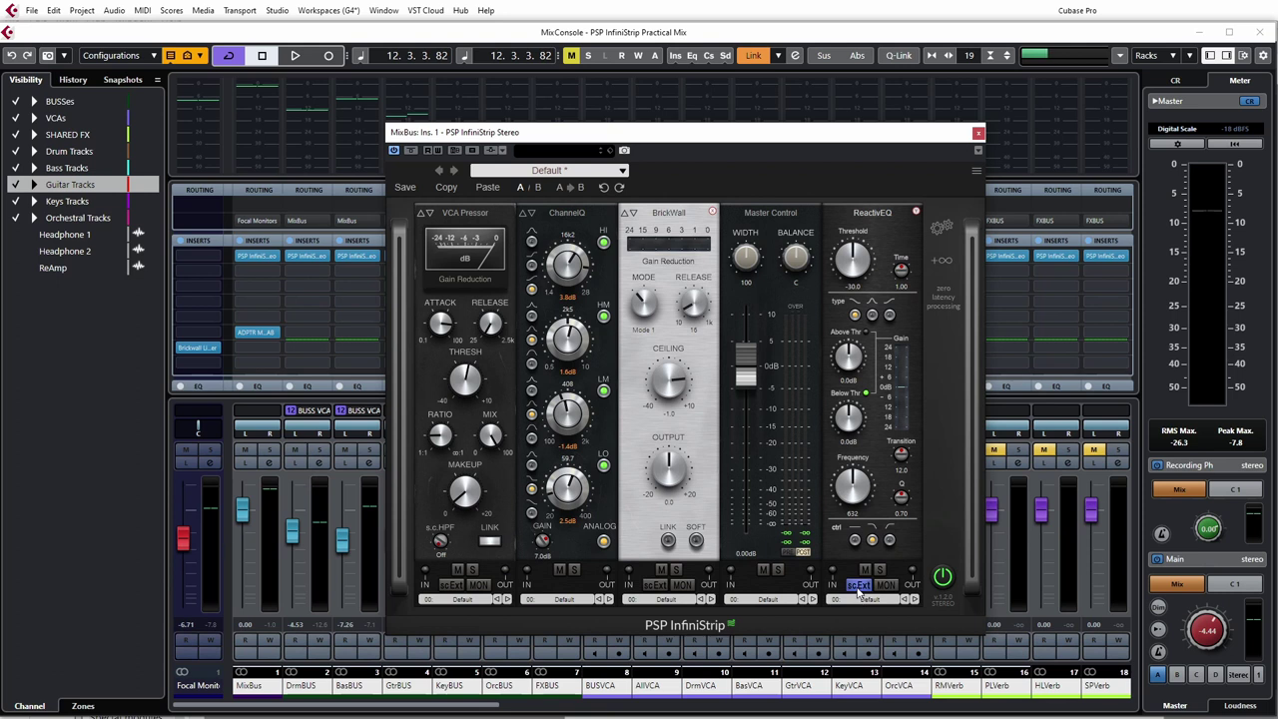
left_click(892, 587)
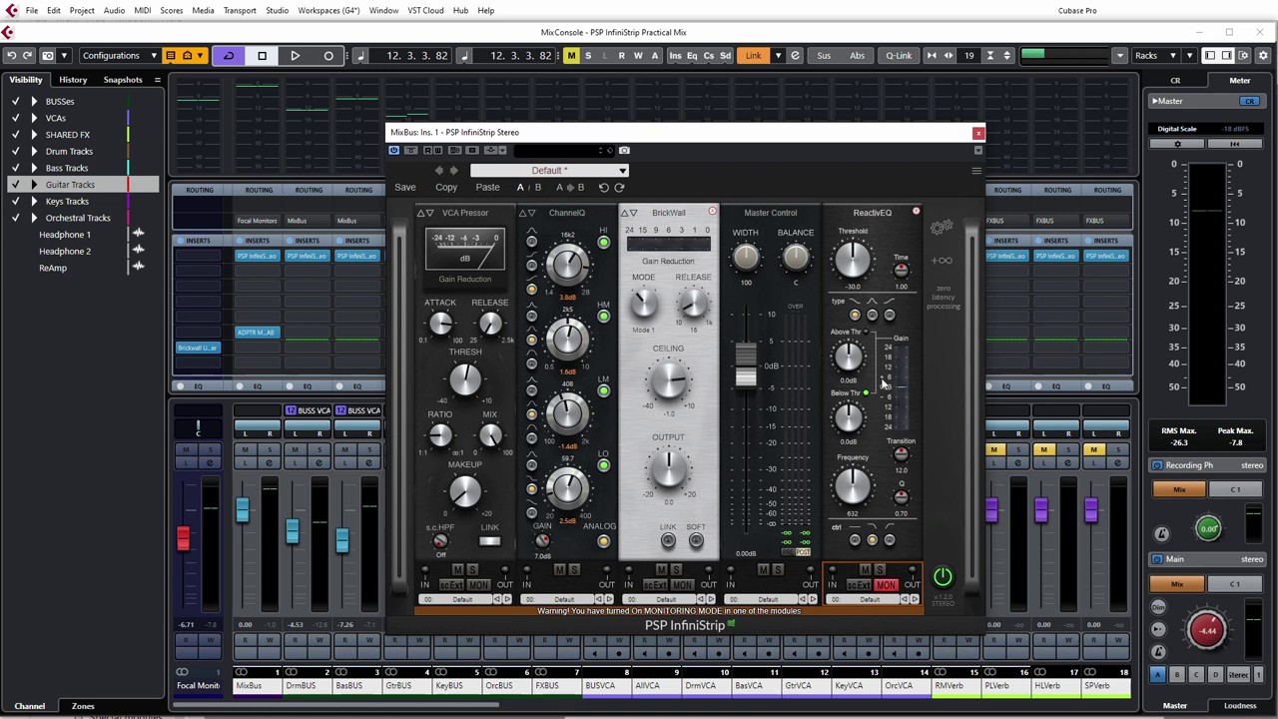
left_click(886, 587)
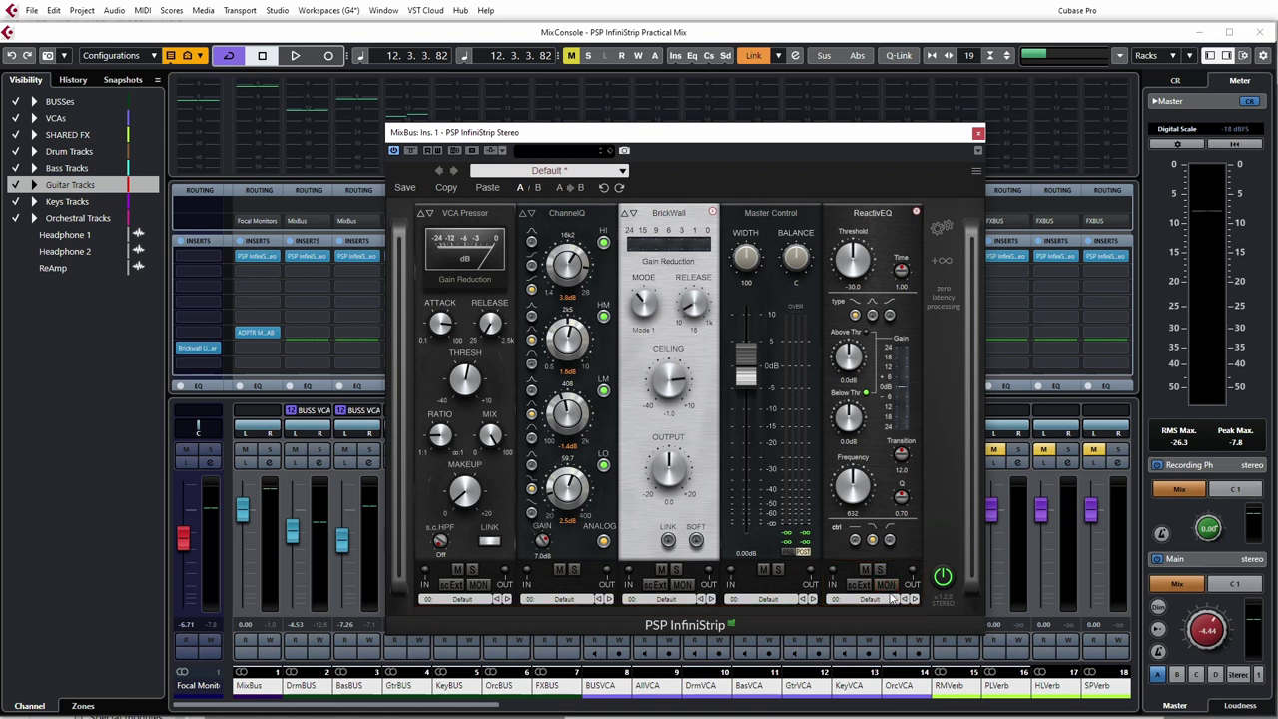
Try several ReactivEQ module presets, including Acc Gtr Res Cntr 1 and Deessing 1.
left_click(871, 599)
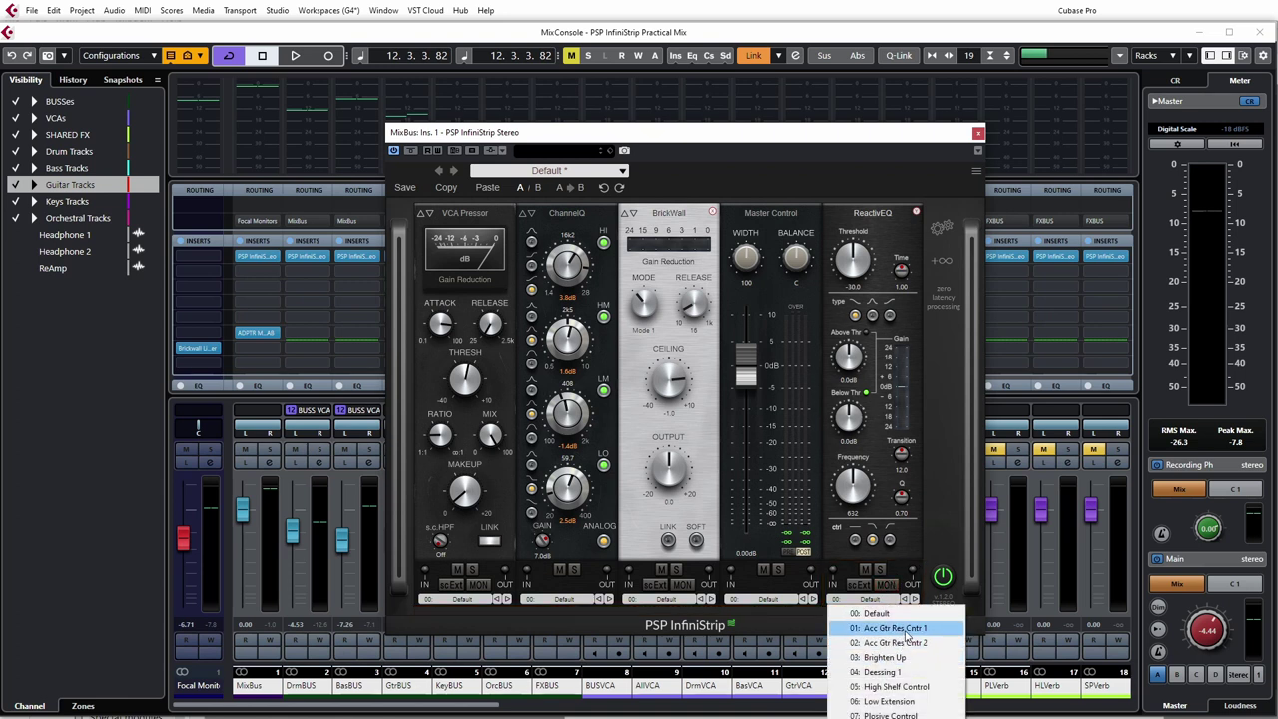
left_click(895, 628)
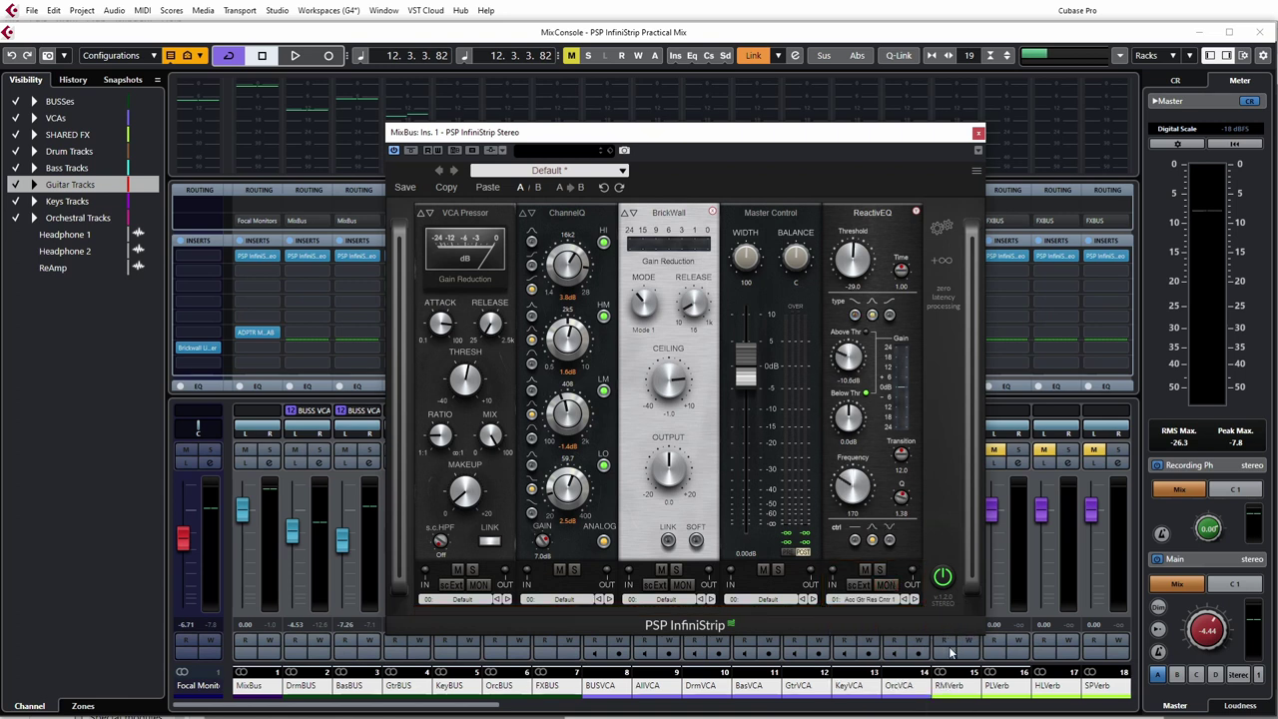
left_click(892, 600)
left_click(884, 677)
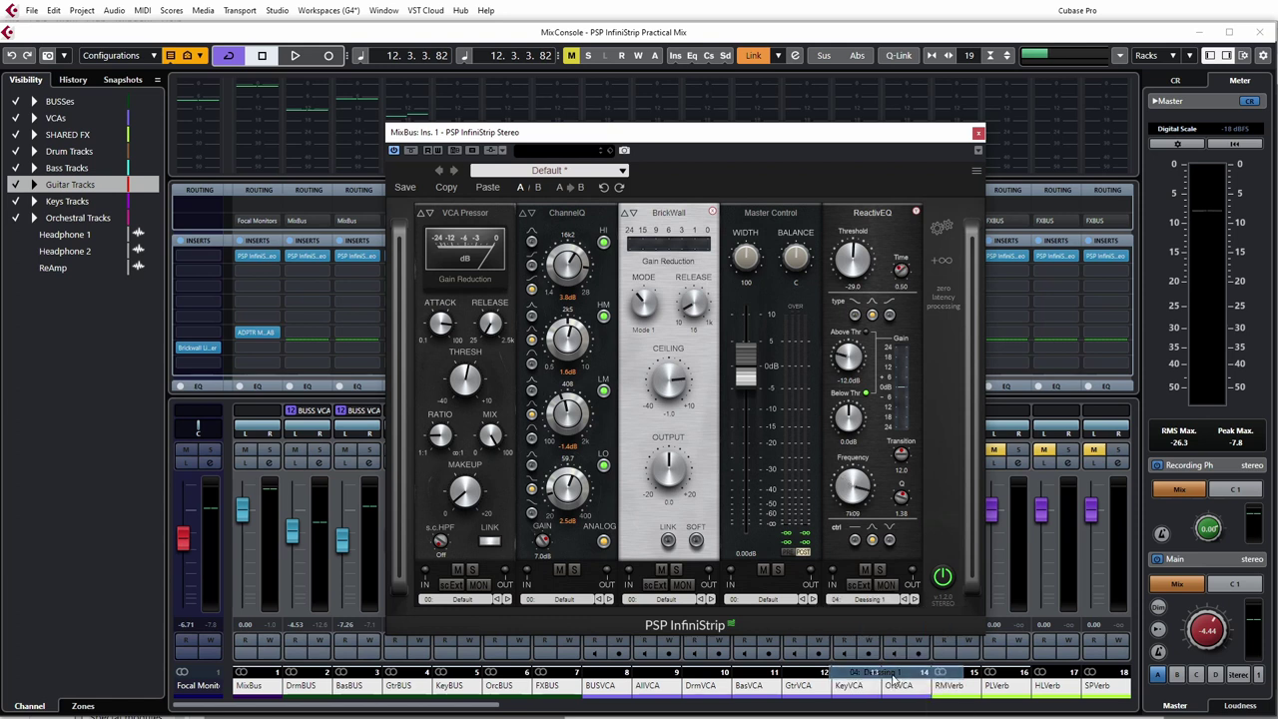
left_click(885, 600)
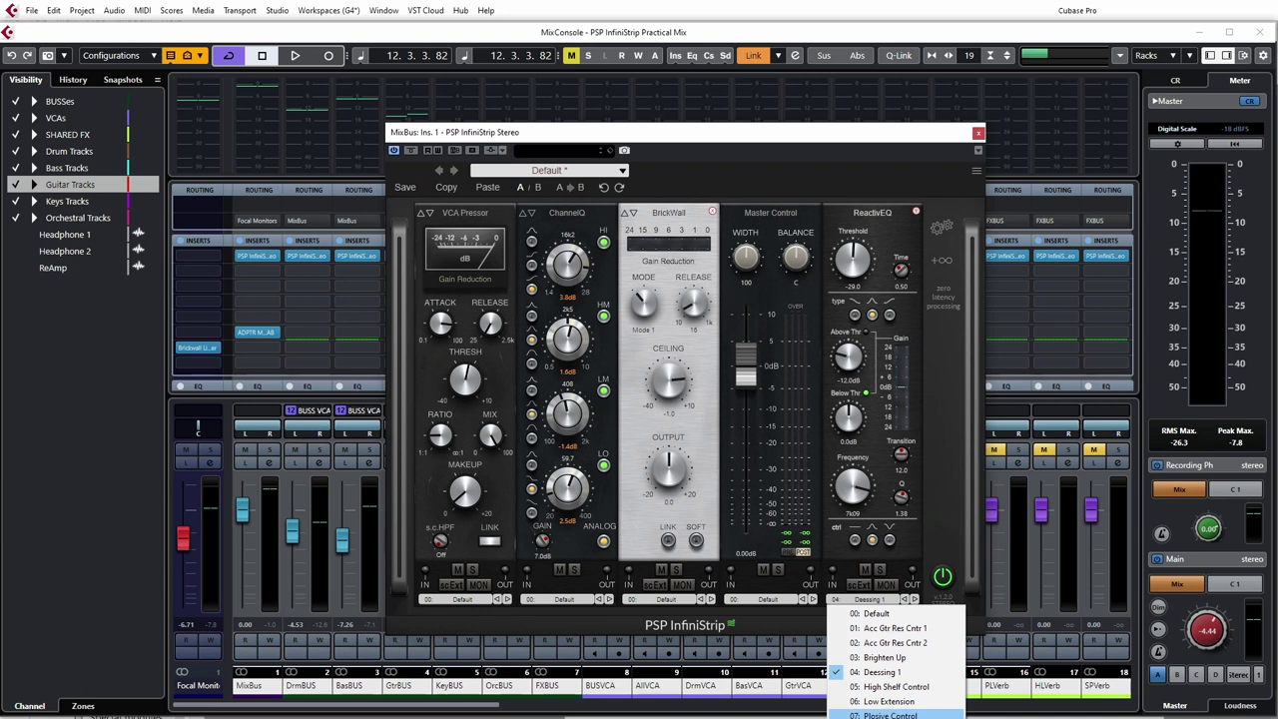
left_click(884, 707)
Load the Default preset in the ReactivEQ module and move the plug-in window slightly within the mixer.
left_click(877, 600)
left_click(873, 610)
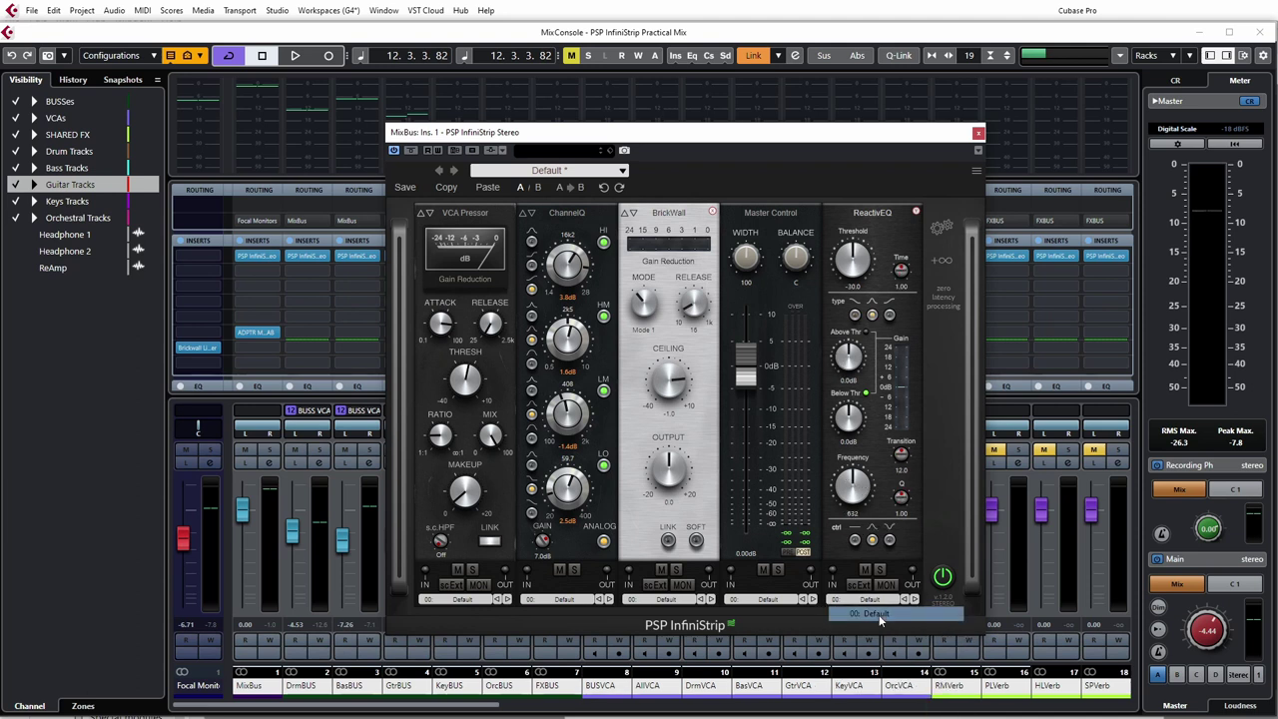
left_click_drag(826, 136, 835, 150)
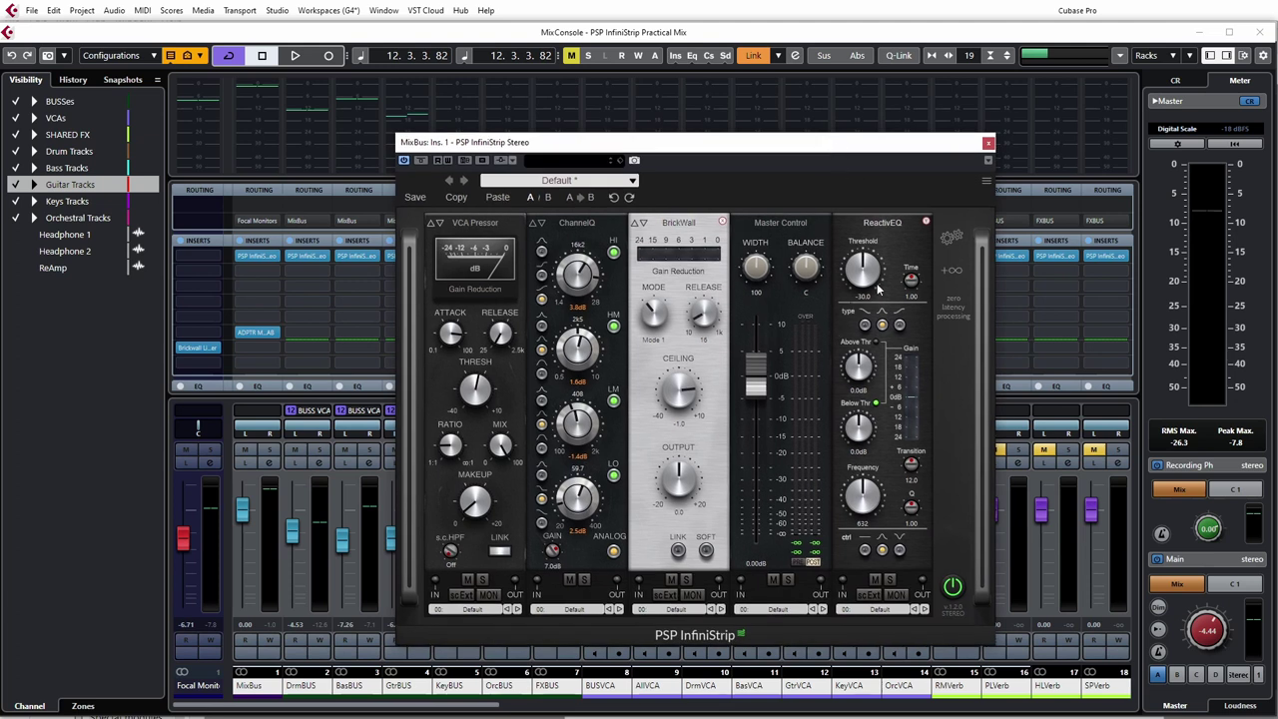
Move the ReactivEQ module to the start of the MixBus strip, ahead of the VCA Pressor.
left_click_drag(895, 230, 800, 226)
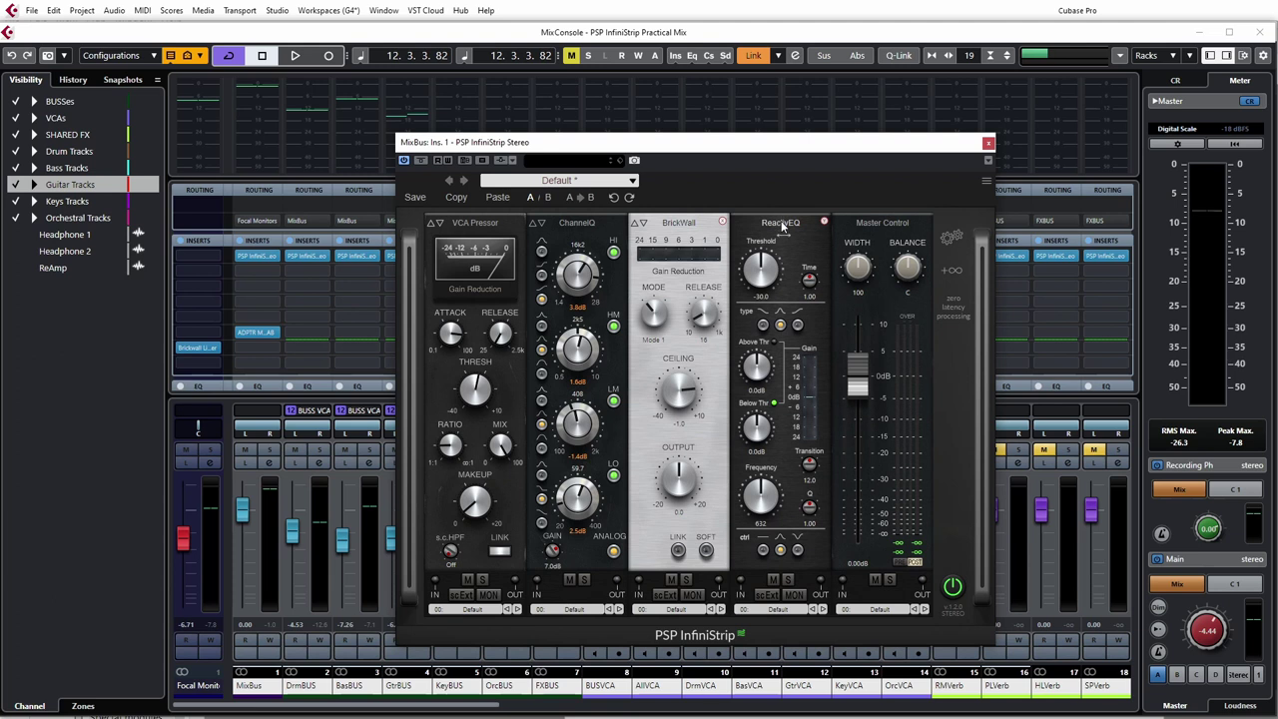
left_click_drag(783, 228, 475, 225)
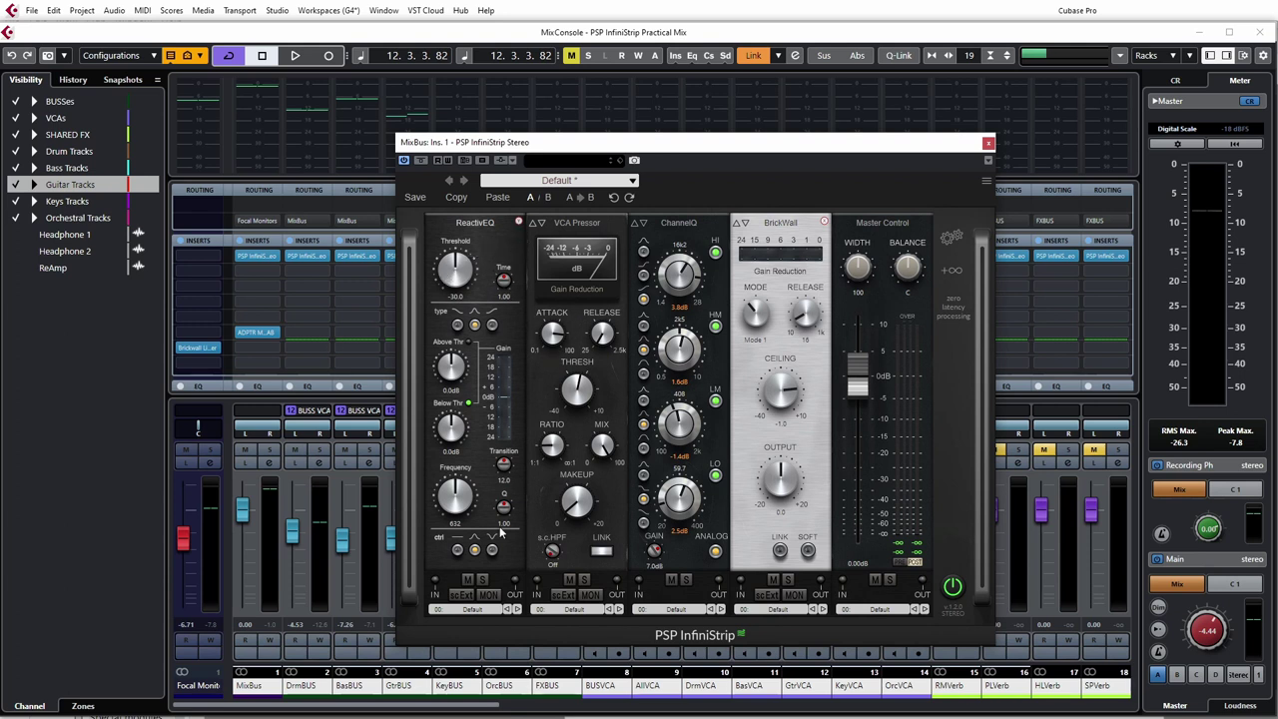
Play the mix with the MixBus ReactivEQ muted, then unmute the module to compare.
left_click(469, 581)
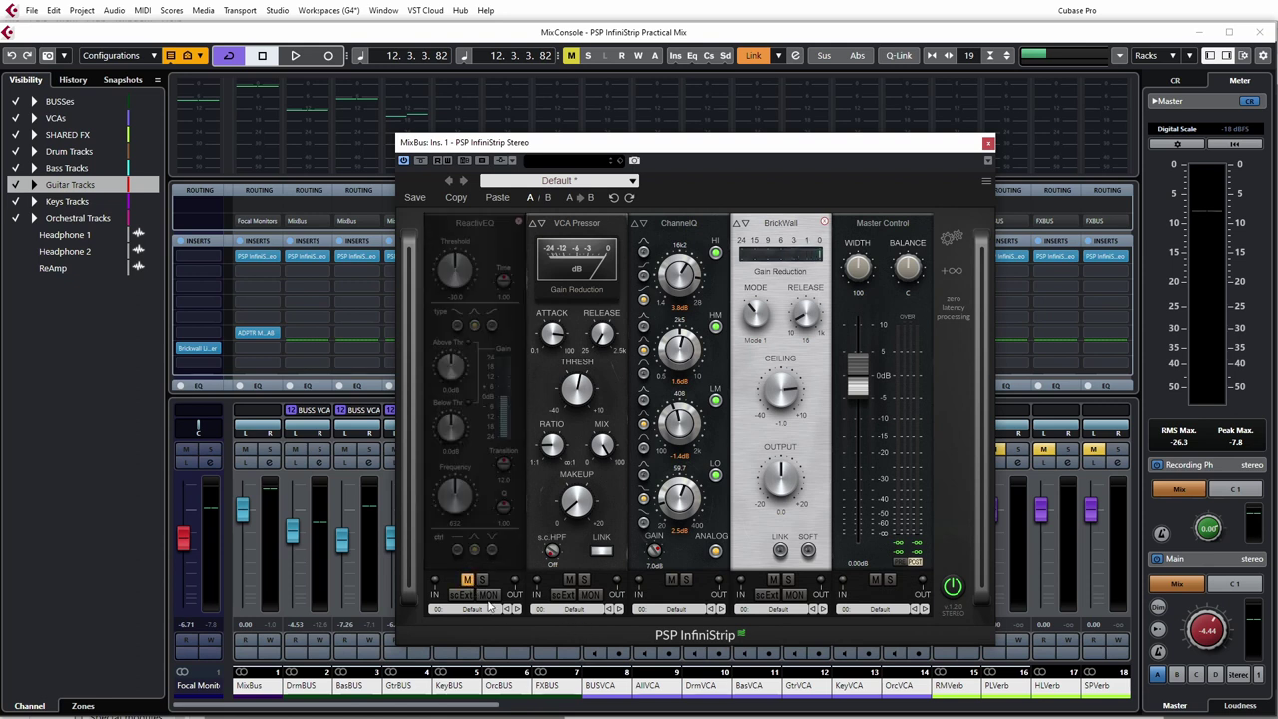
key("space")
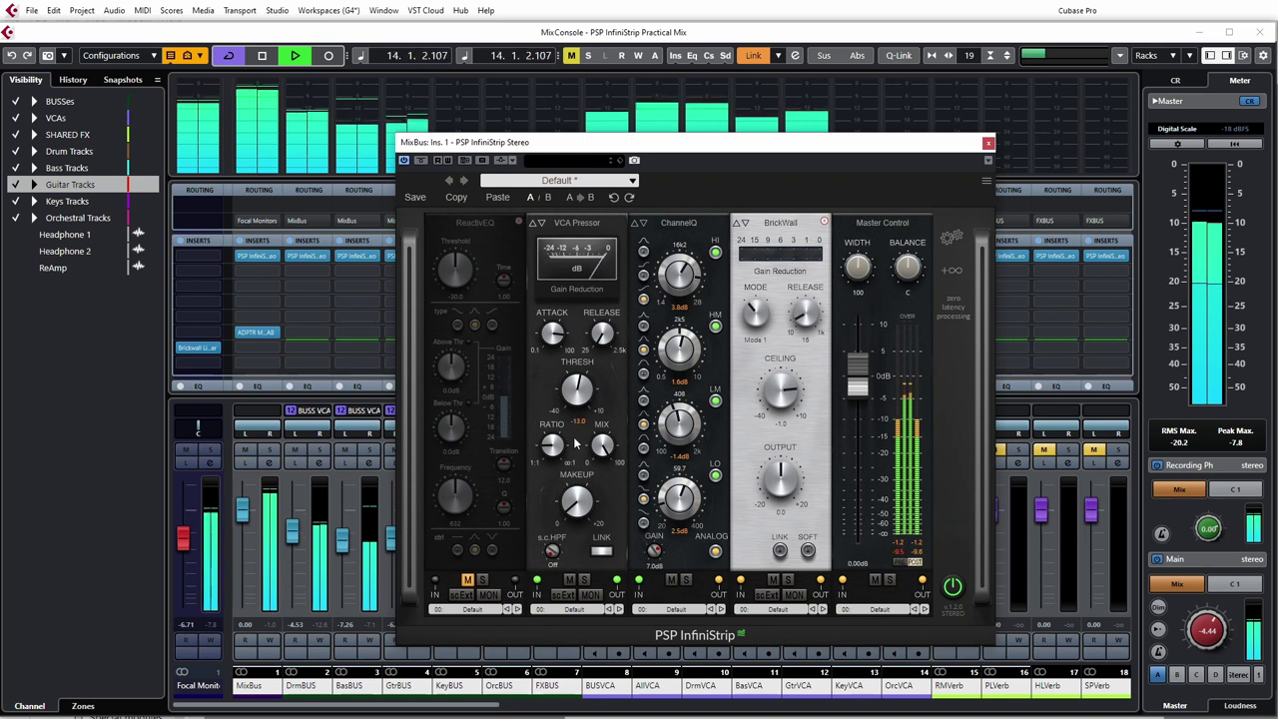
left_click(467, 580)
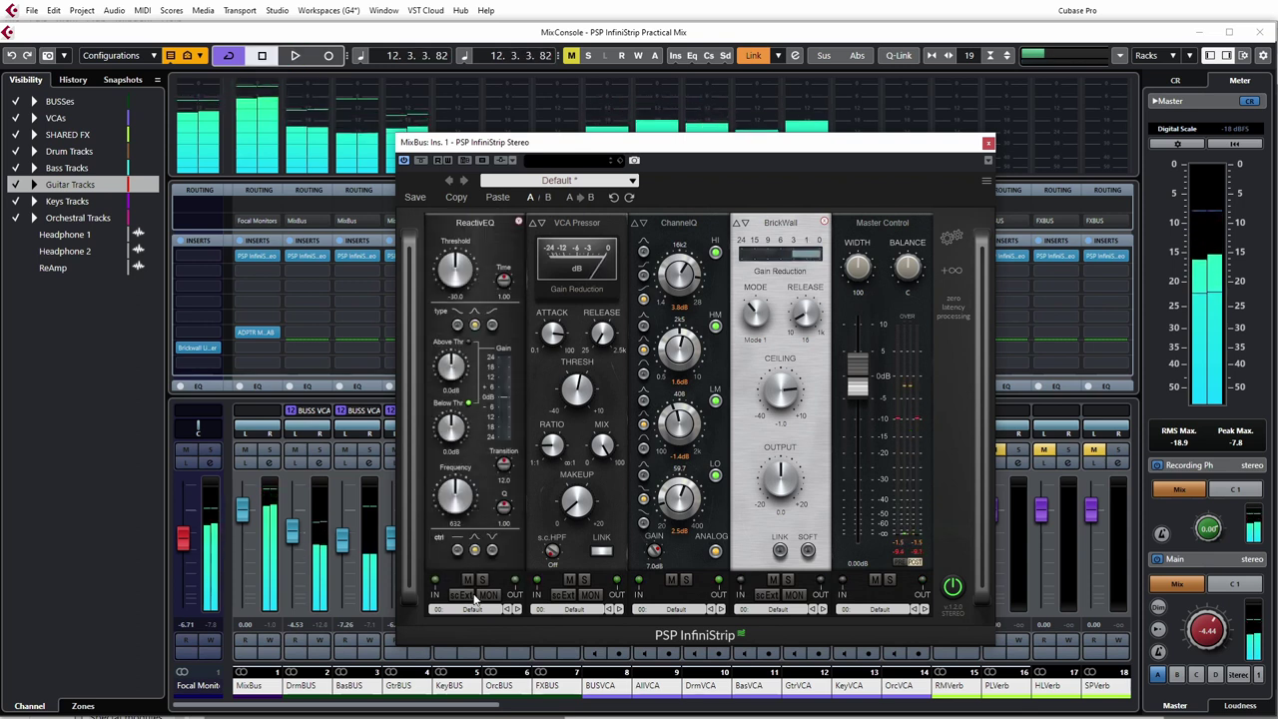
Turn on monitoring mode for the MixBus ReactivEQ and set its frequency to 4k58 during playback.
left_click(489, 595)
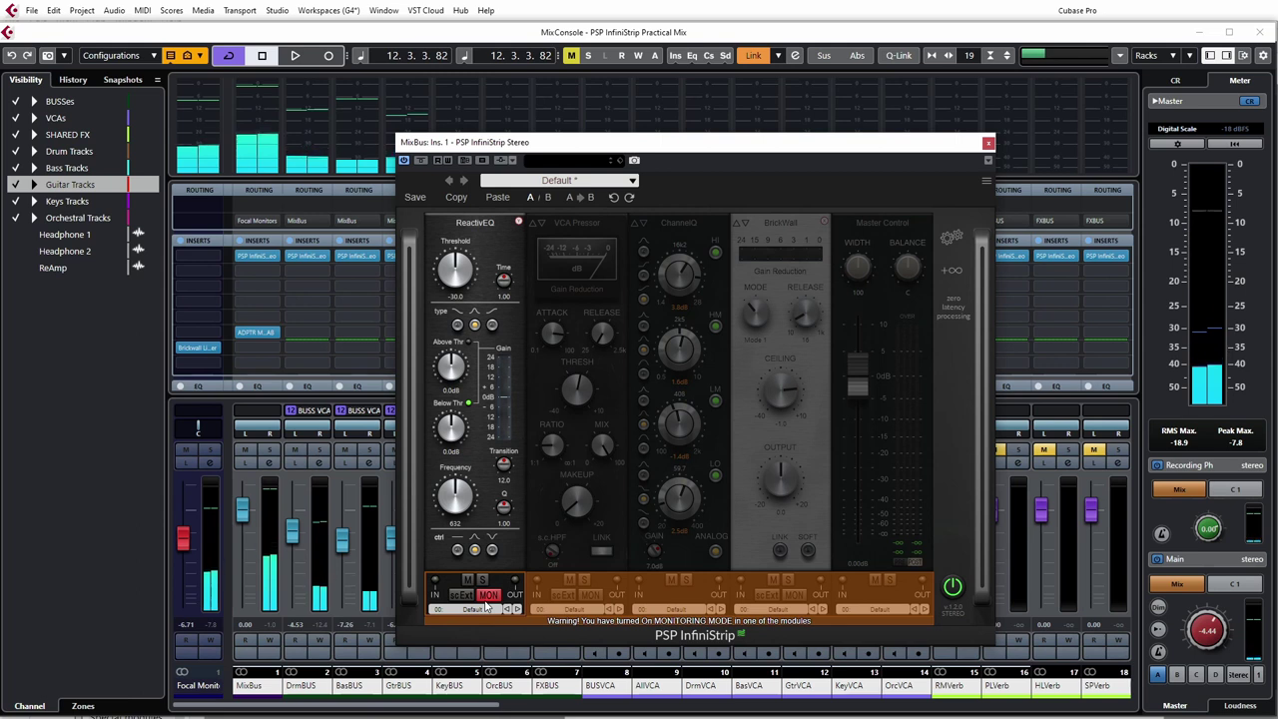
key("space")
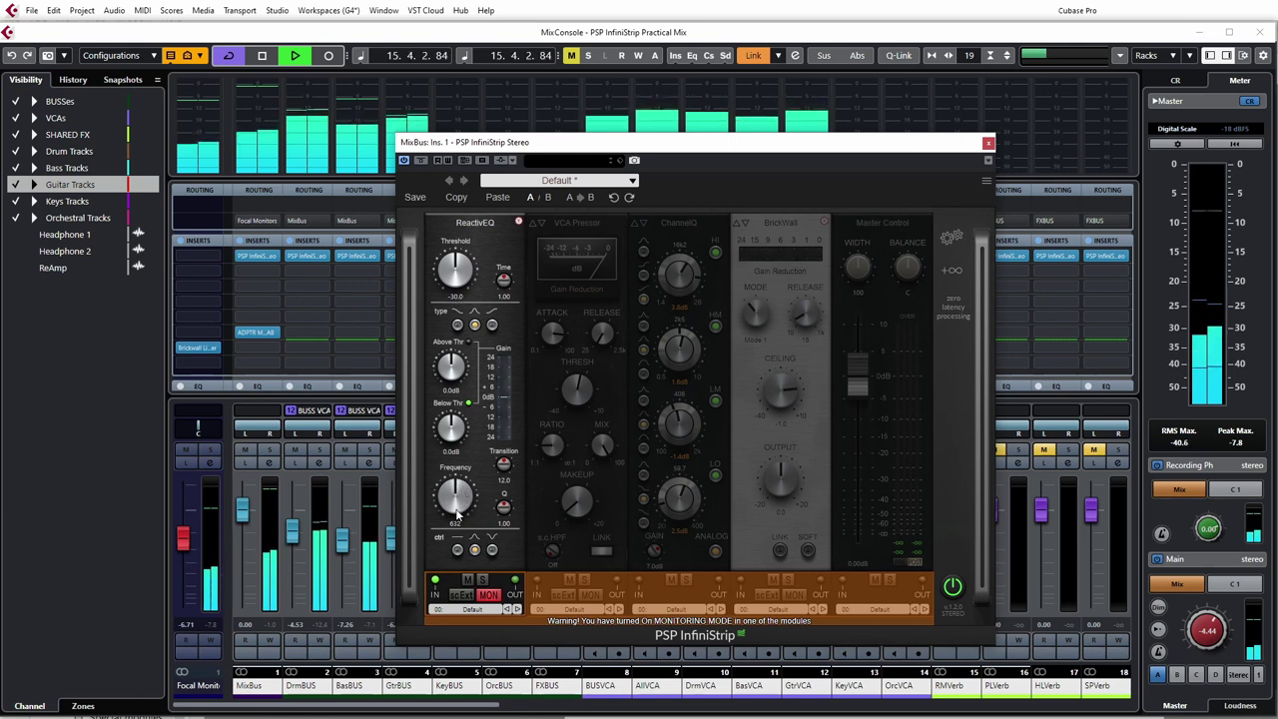
mouse_move(459, 496)
left_mouse_down()
mouse_move(447, 539)
mouse_move(449, 485)
left_mouse_up()
mouse_move(455, 439)
left_mouse_down()
mouse_move(461, 420)
mouse_move(441, 488)
mouse_move(451, 430)
left_mouse_up()
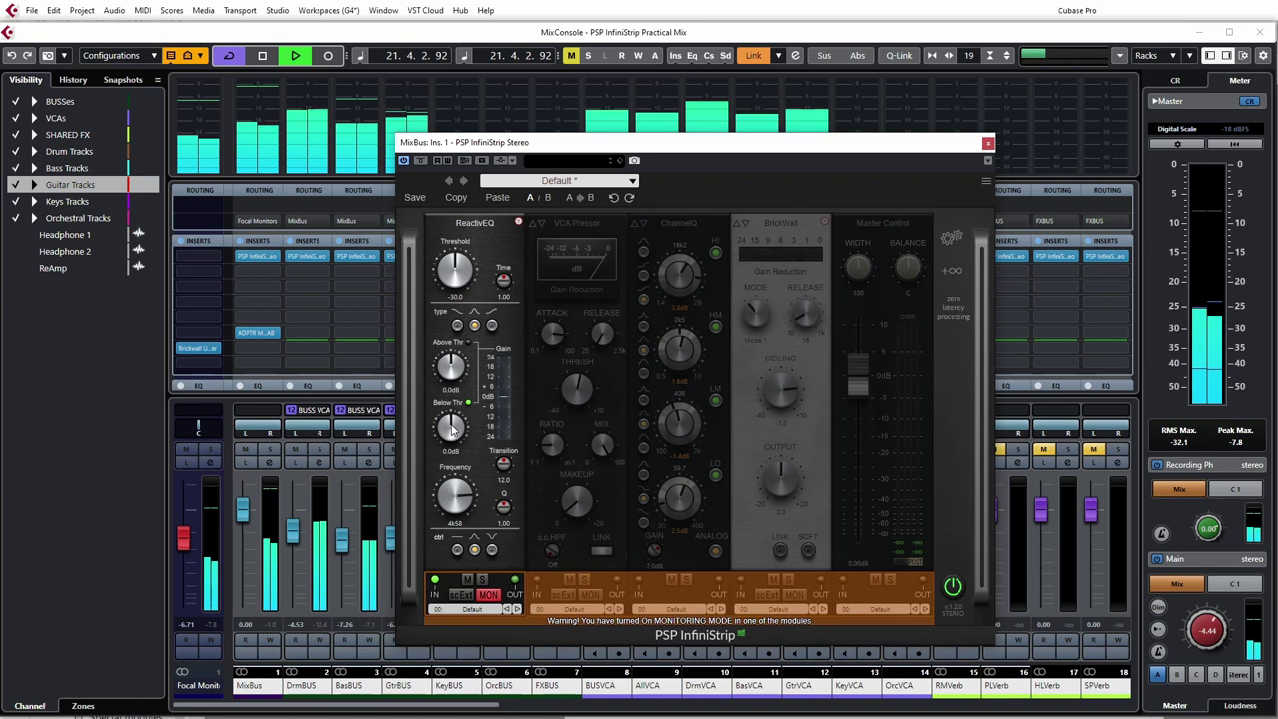
Try the inverted-bell control filter shape on the MixBus ReactivEQ and return to the bell shape.
left_click(475, 552)
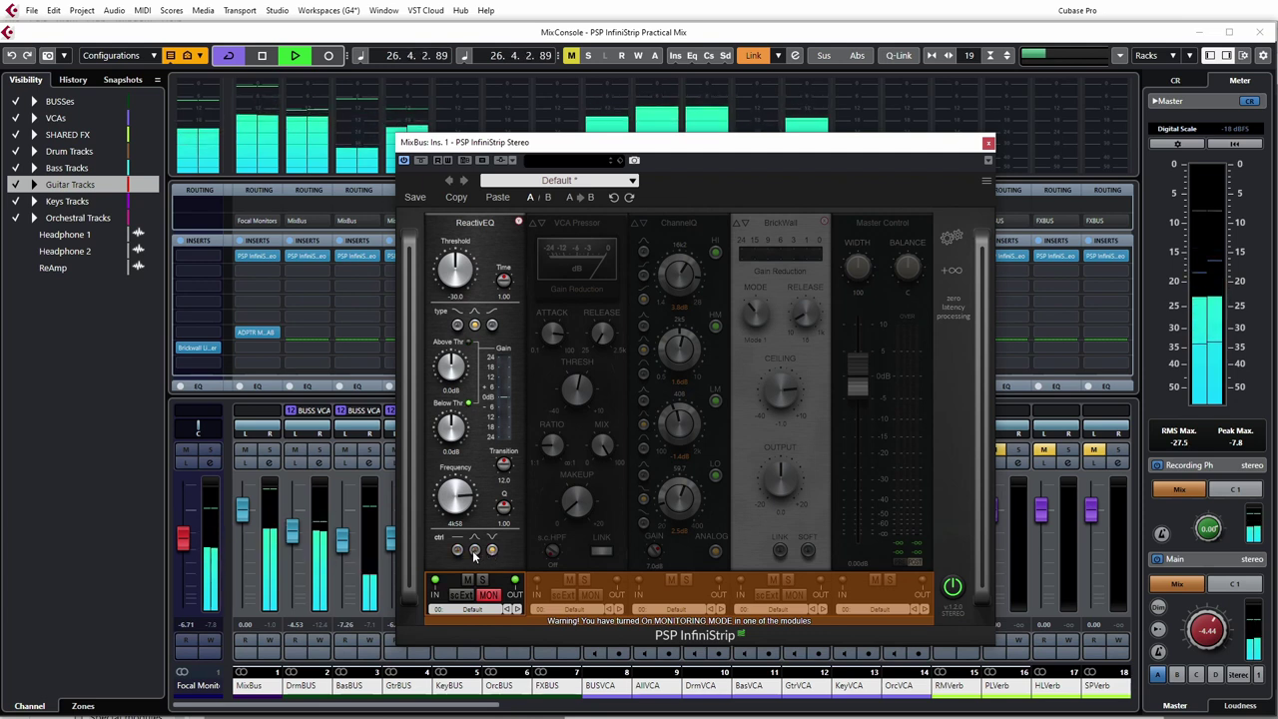
left_click(475, 552)
left_click(476, 552)
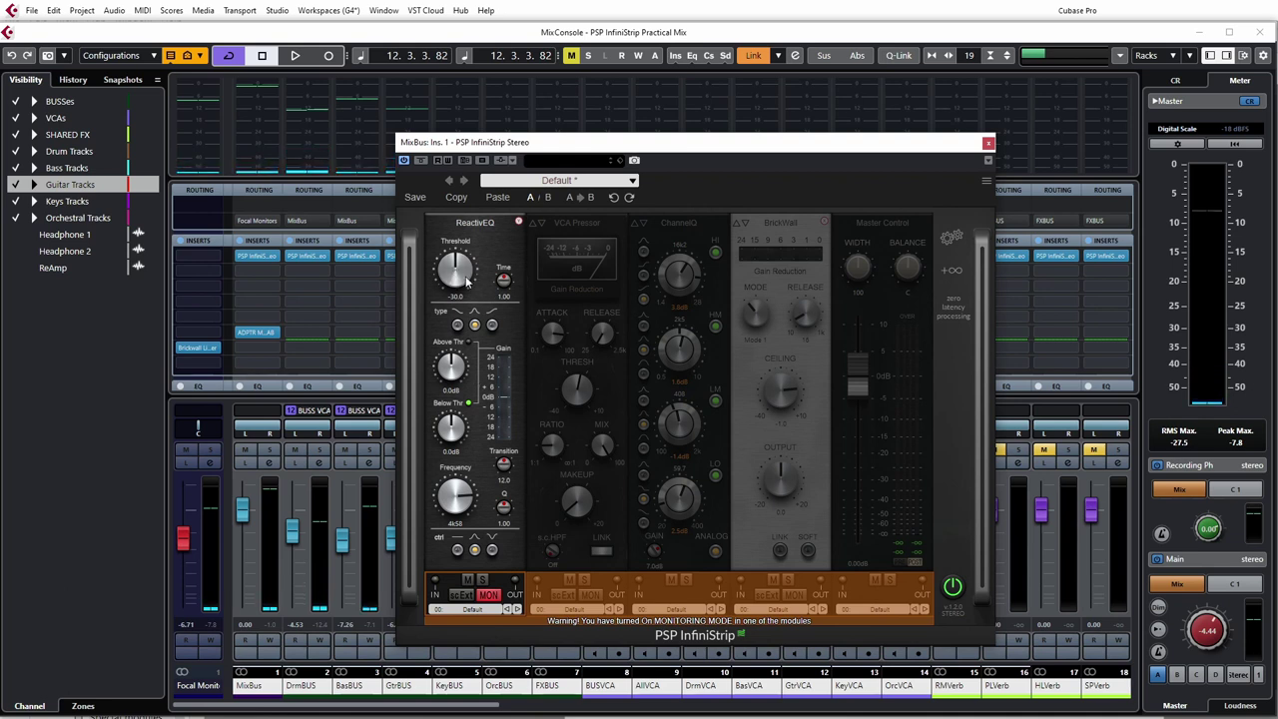
Play the mix and set the MixBus ReactivEQ's threshold to -42.3 and its above-threshold gain to -6.5 dB.
key("space")
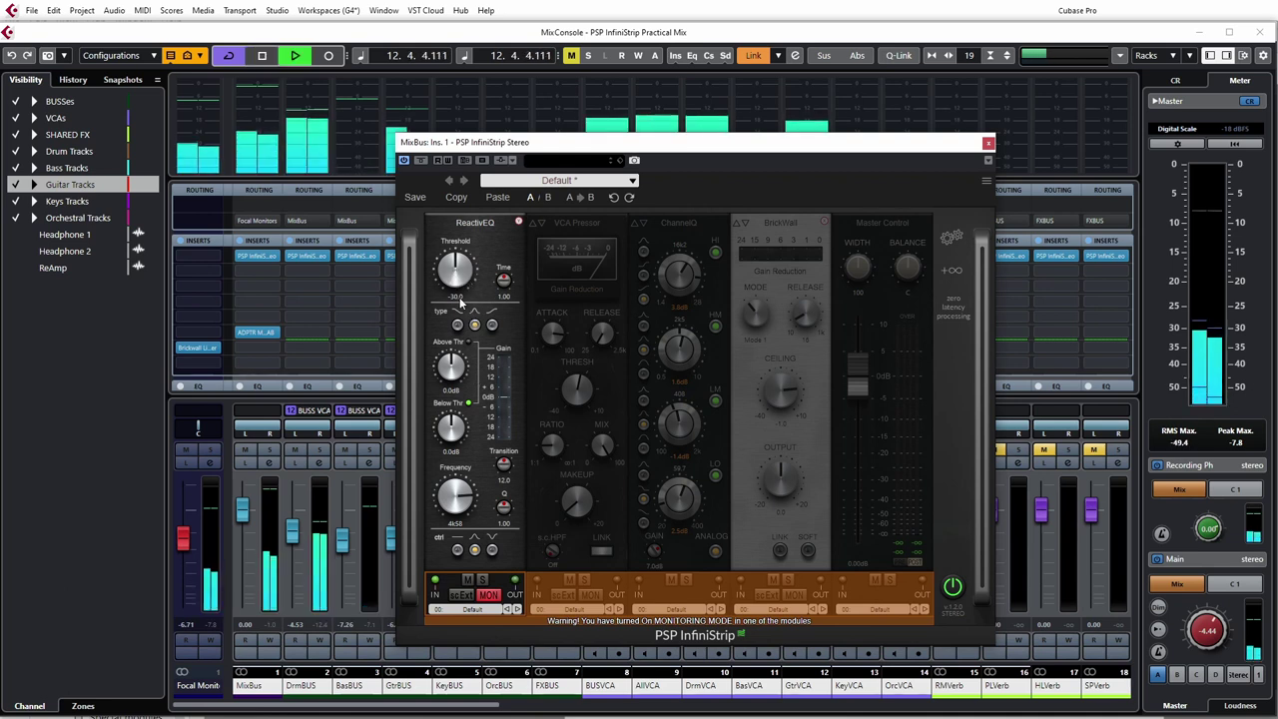
mouse_move(455, 274)
left_mouse_down()
mouse_move(439, 317)
mouse_move(444, 272)
mouse_move(433, 289)
left_mouse_up()
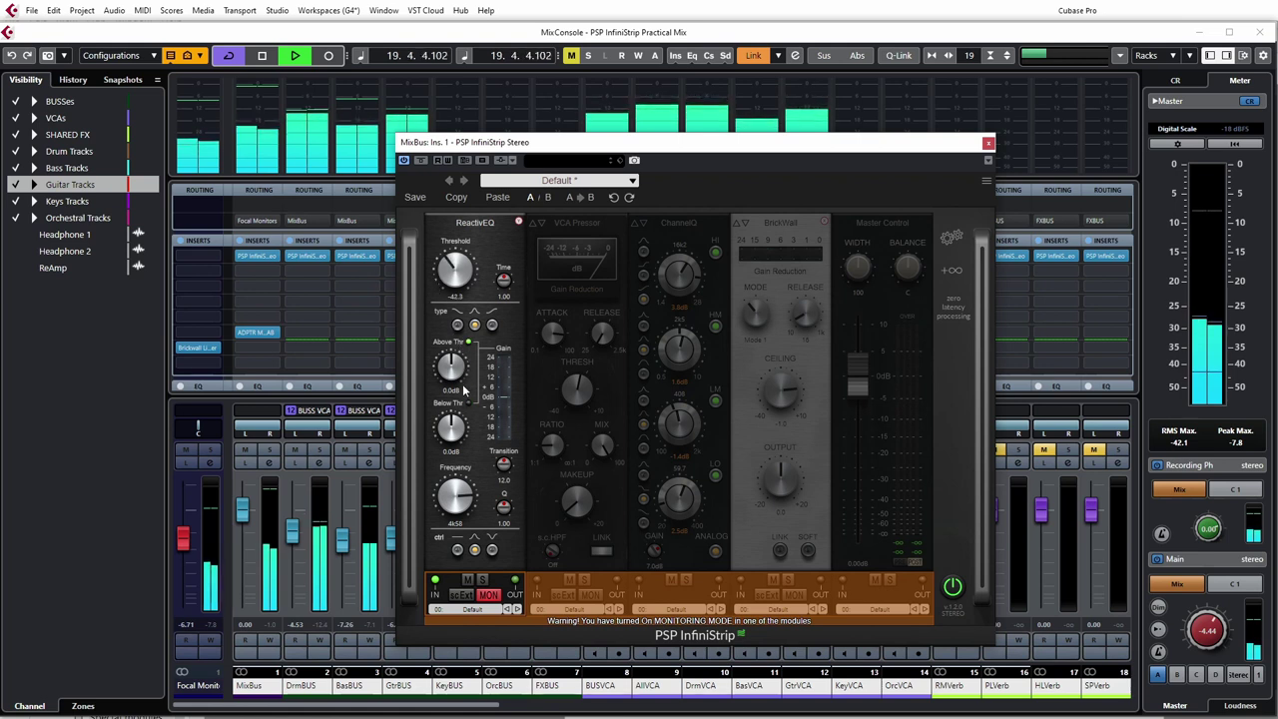
left_click_drag(446, 368, 437, 382)
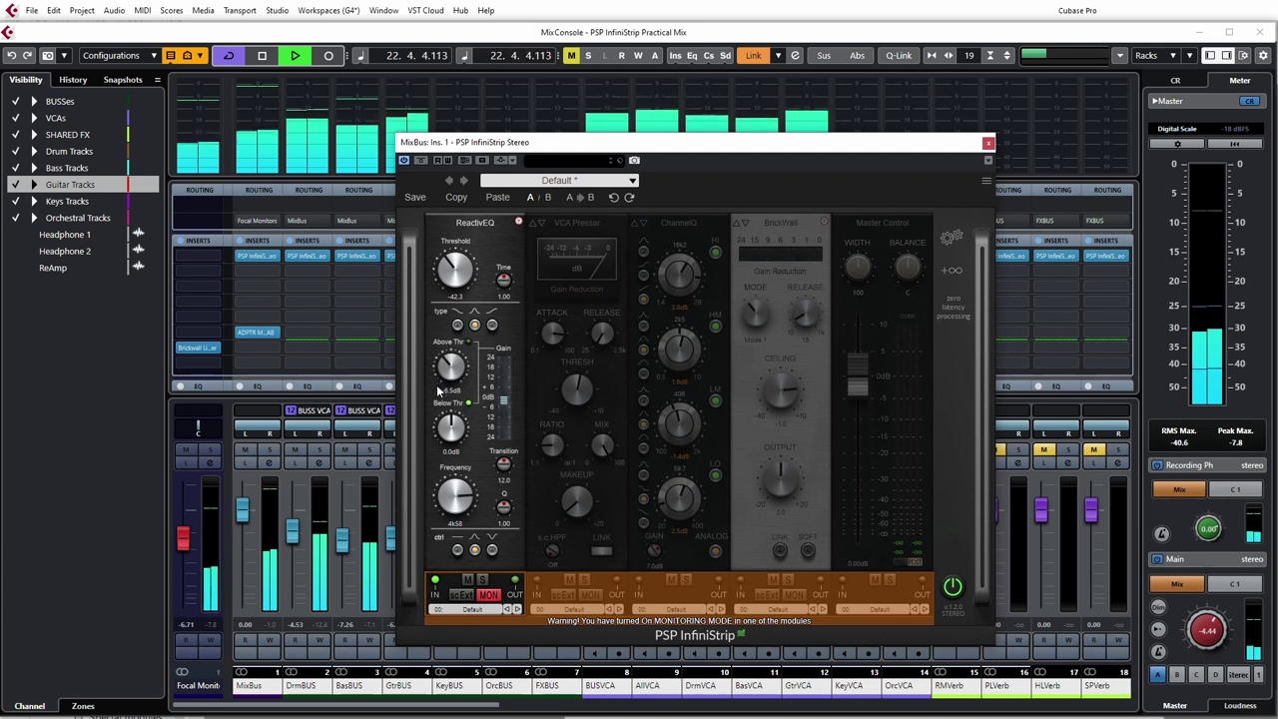
left_click_drag(440, 391, 449, 397)
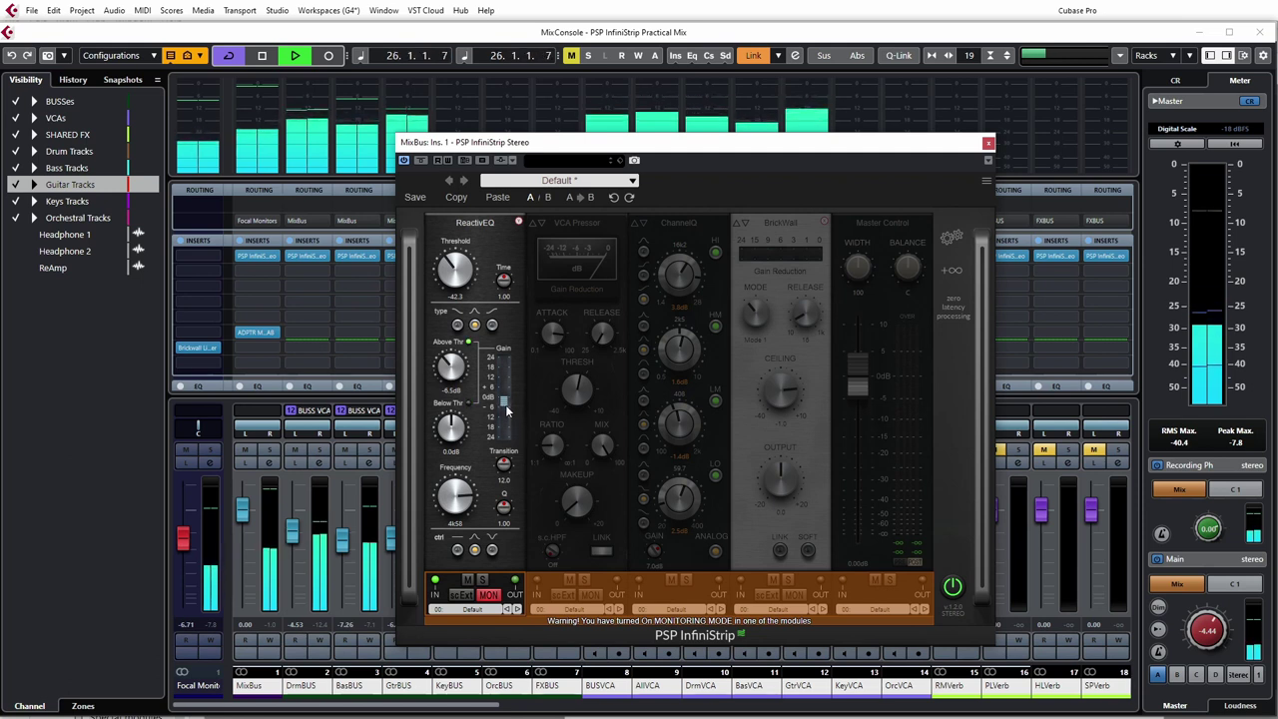
Turn off the ReactivEQ's monitoring mode and compare the full mix with the module muted and unmuted.
left_click(487, 595)
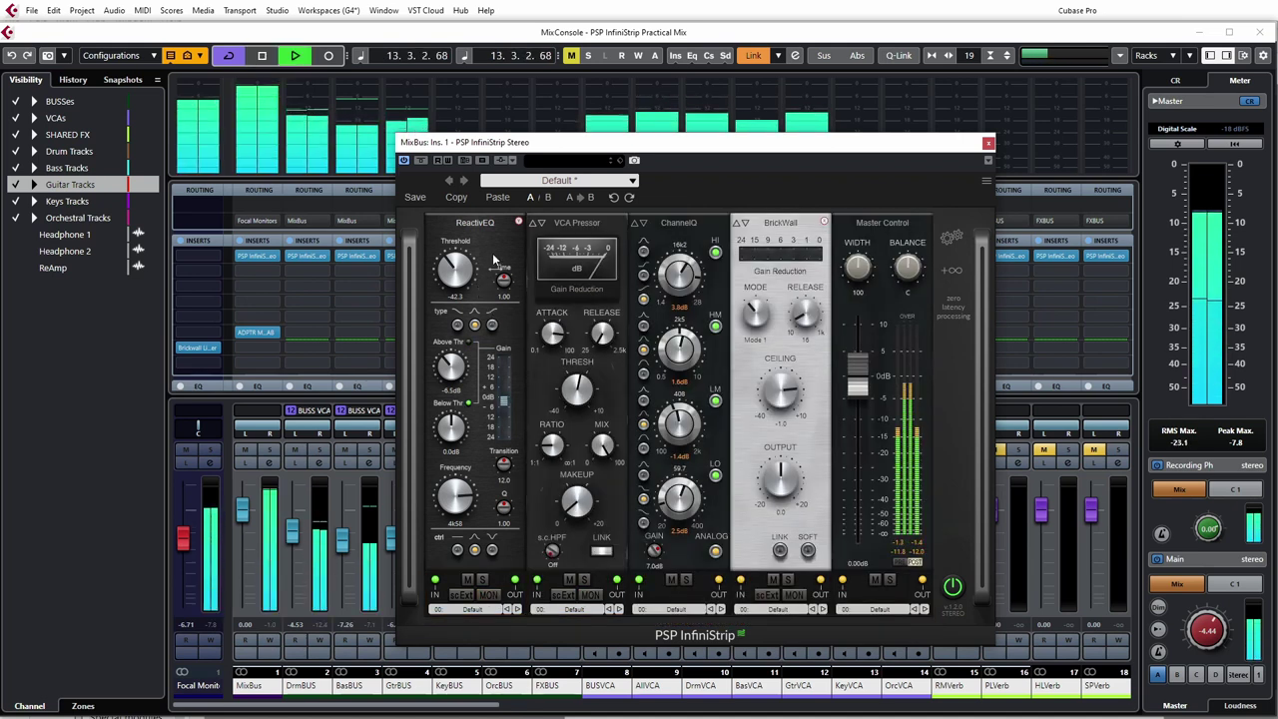
left_click(468, 581)
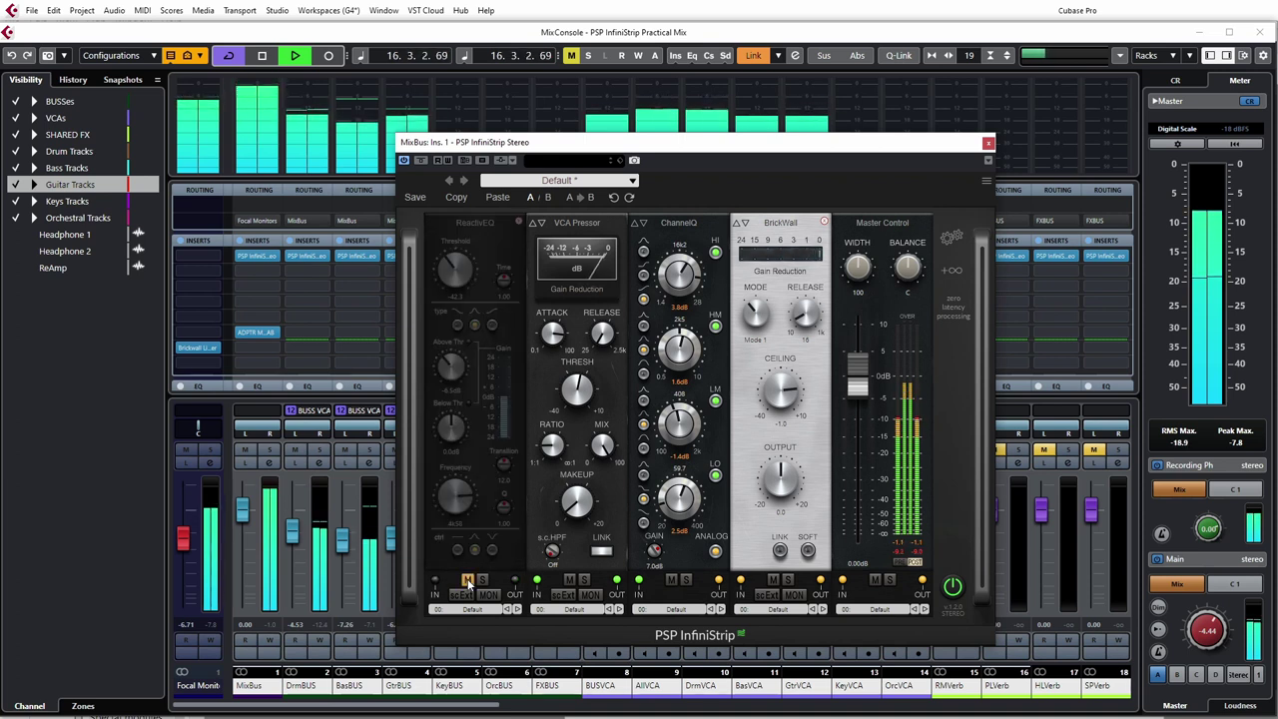
left_click(468, 580)
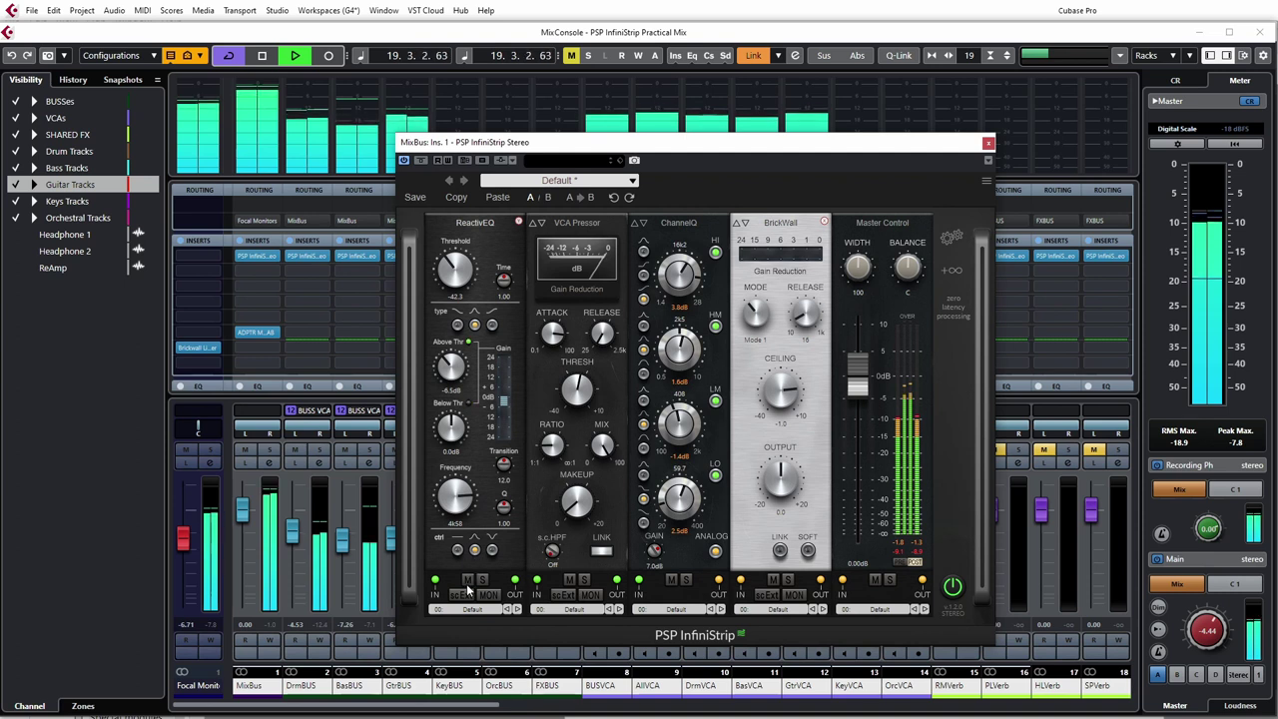
left_click(468, 580)
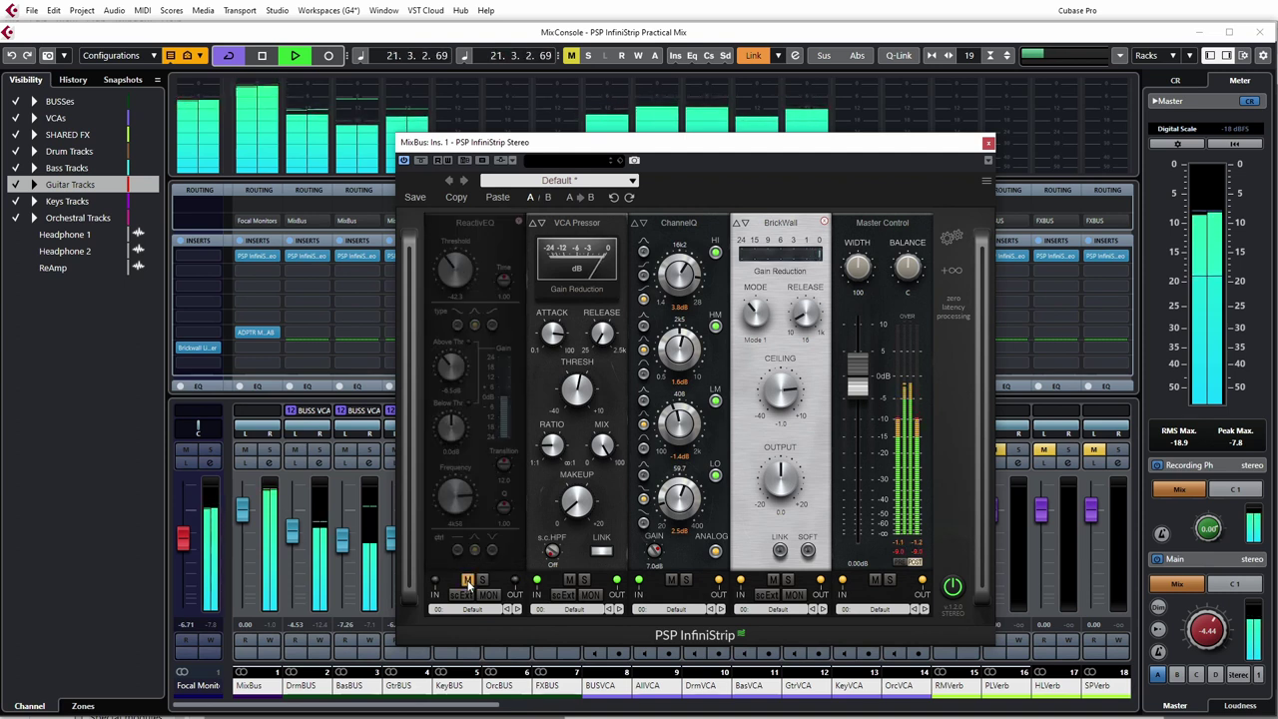
left_click(468, 580)
Try the high shelf type on the ReactivEQ, then remove the module from the MixBus strip and close the plug-in window.
left_click(491, 327)
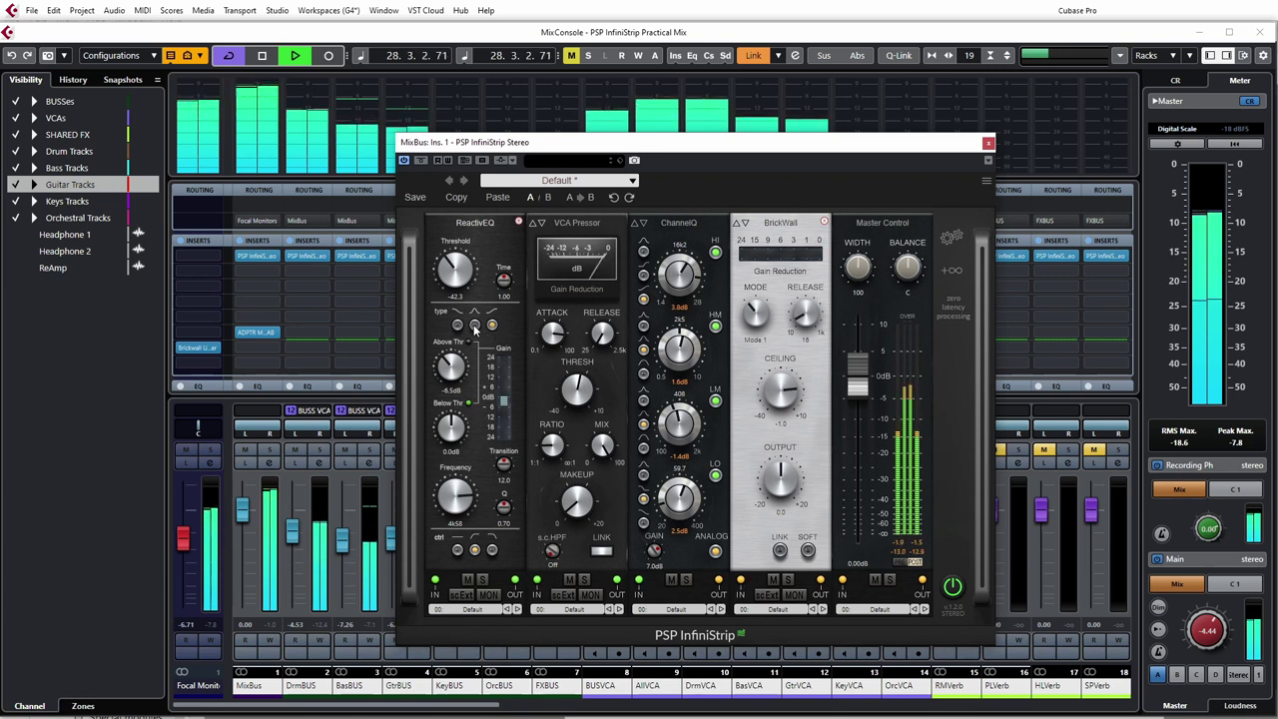
left_click(475, 221)
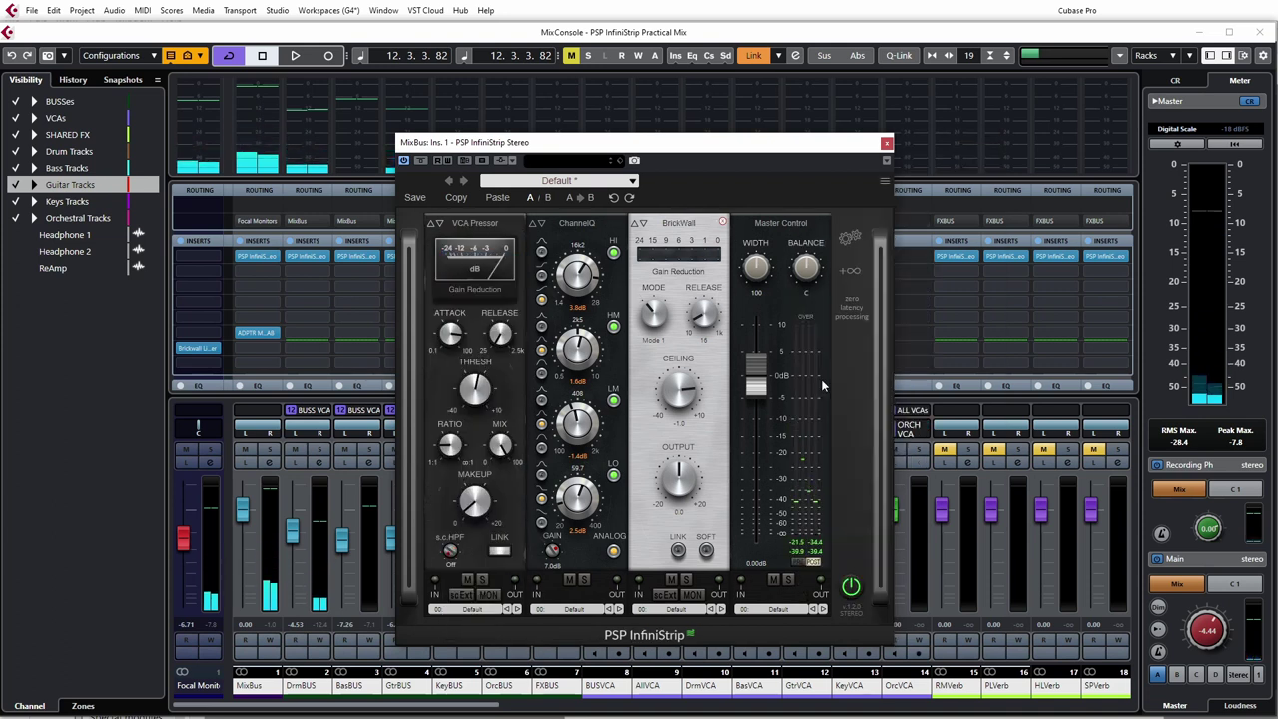
left_click(885, 143)
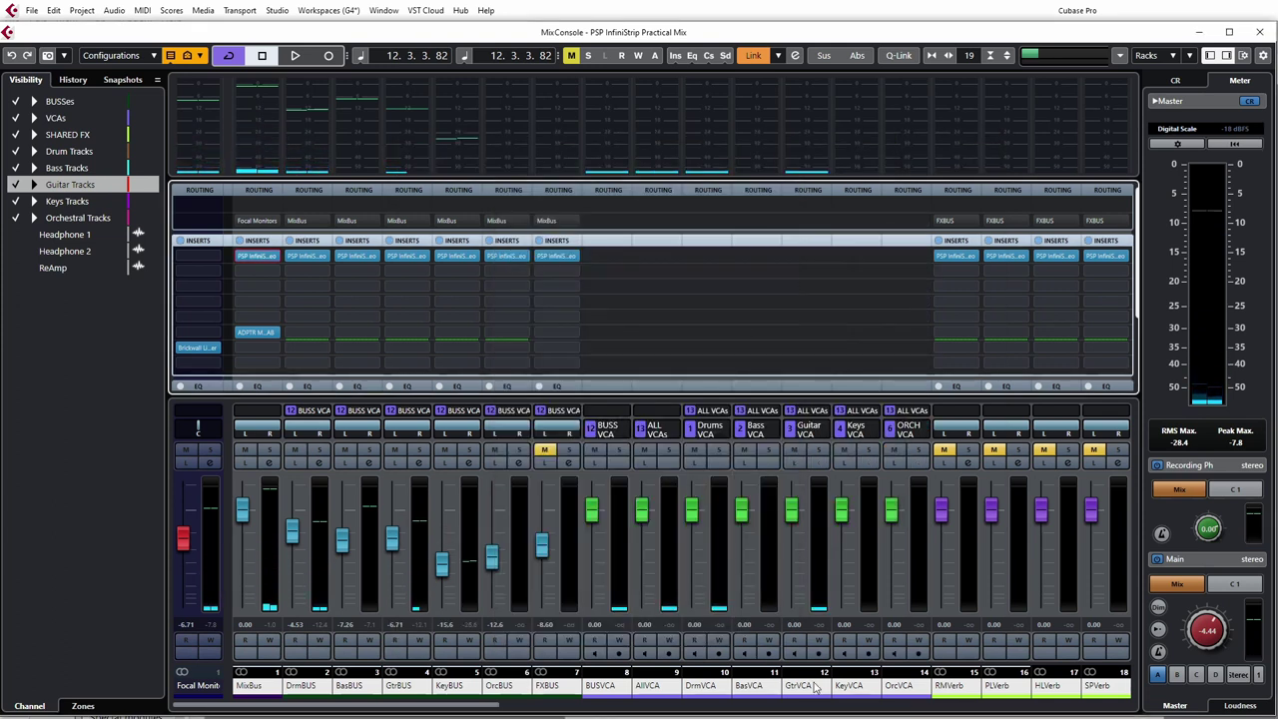
Solo the Kick channel, open its PSP InfiniStrip, and move the plug-in window fully into view.
left_click_drag(459, 708, 732, 716)
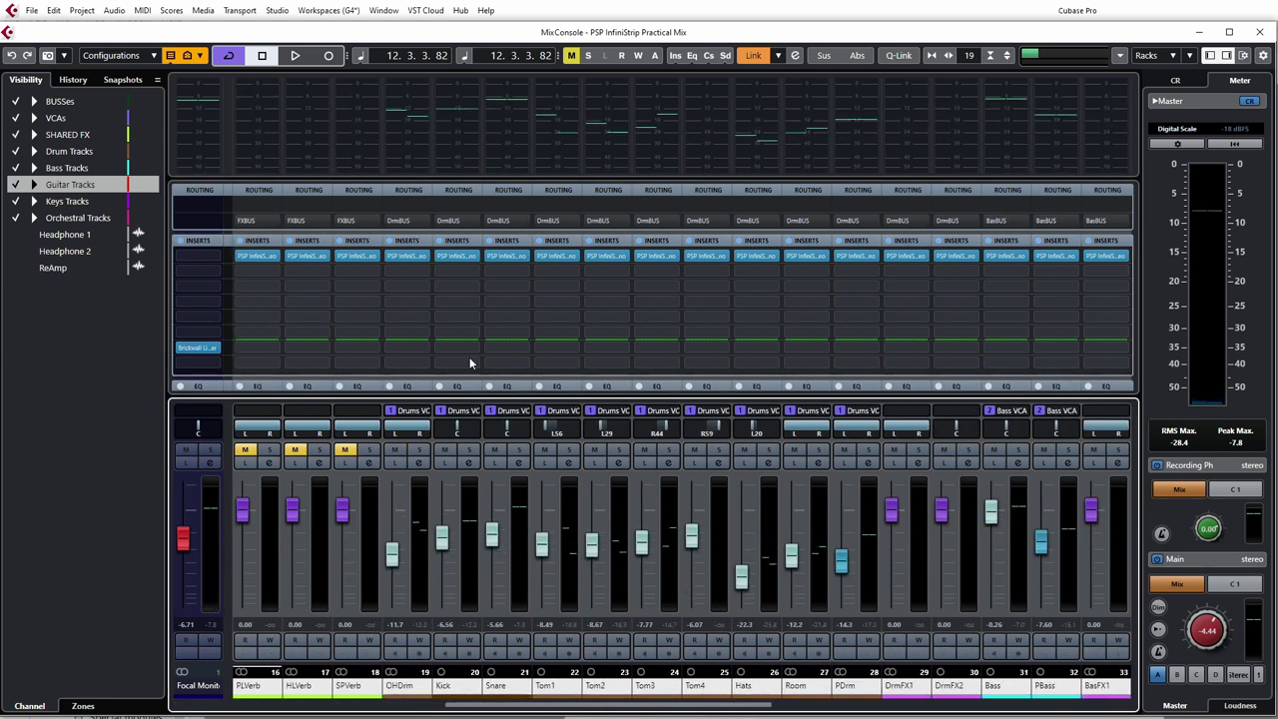
left_click(469, 451)
left_click(462, 255)
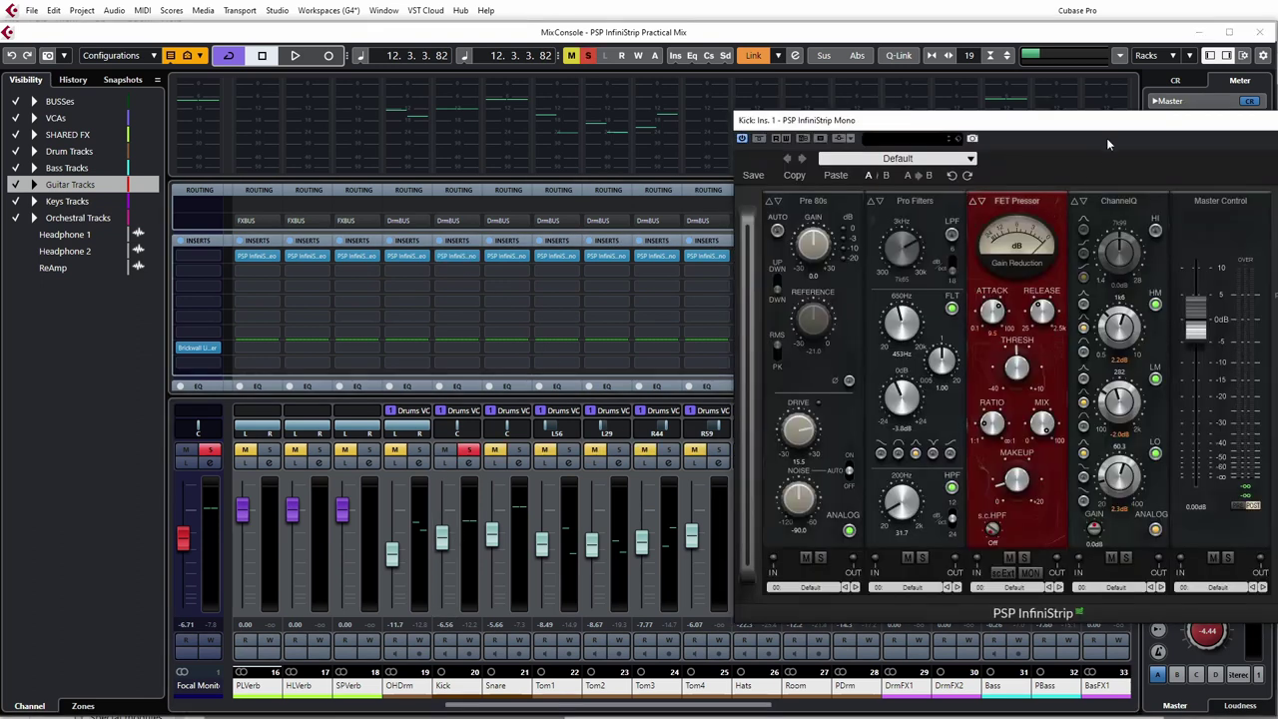
left_click_drag(1107, 128, 945, 152)
Add a ReactivEQ module to the Kick's InfiniStrip and place it between Pre 80s and Pro Filters.
left_click(1121, 277)
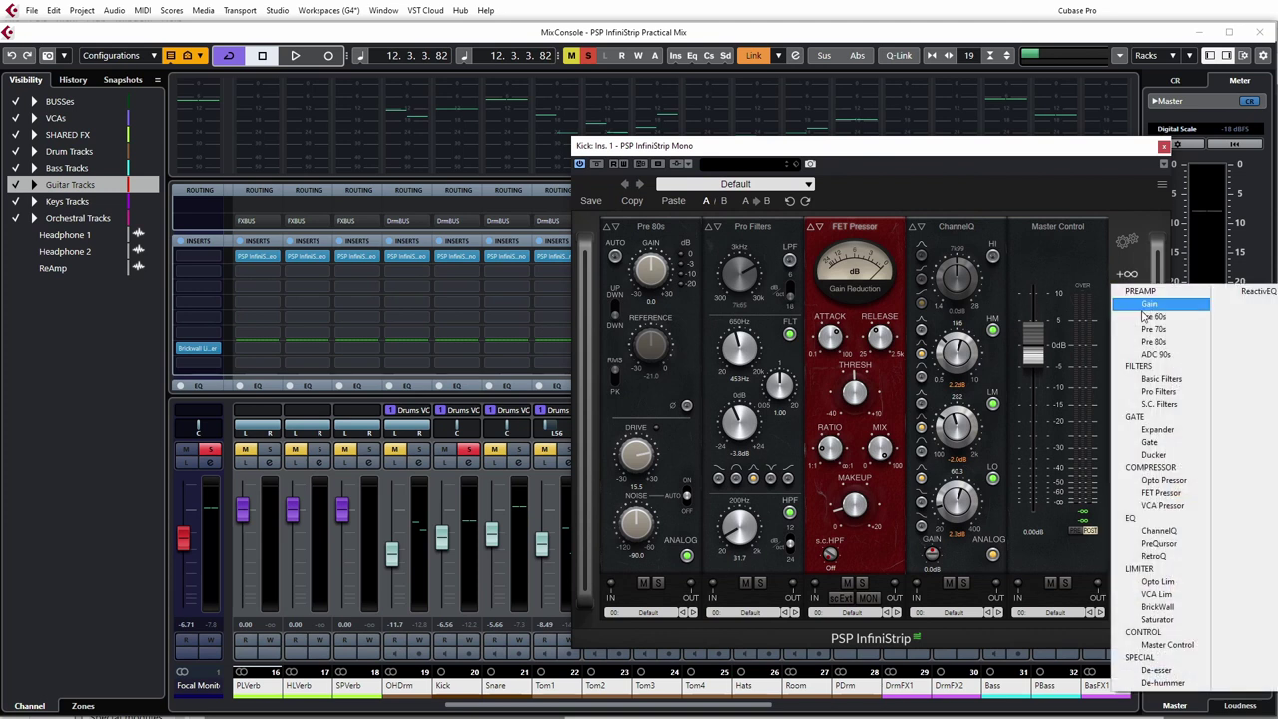
left_click(1238, 290)
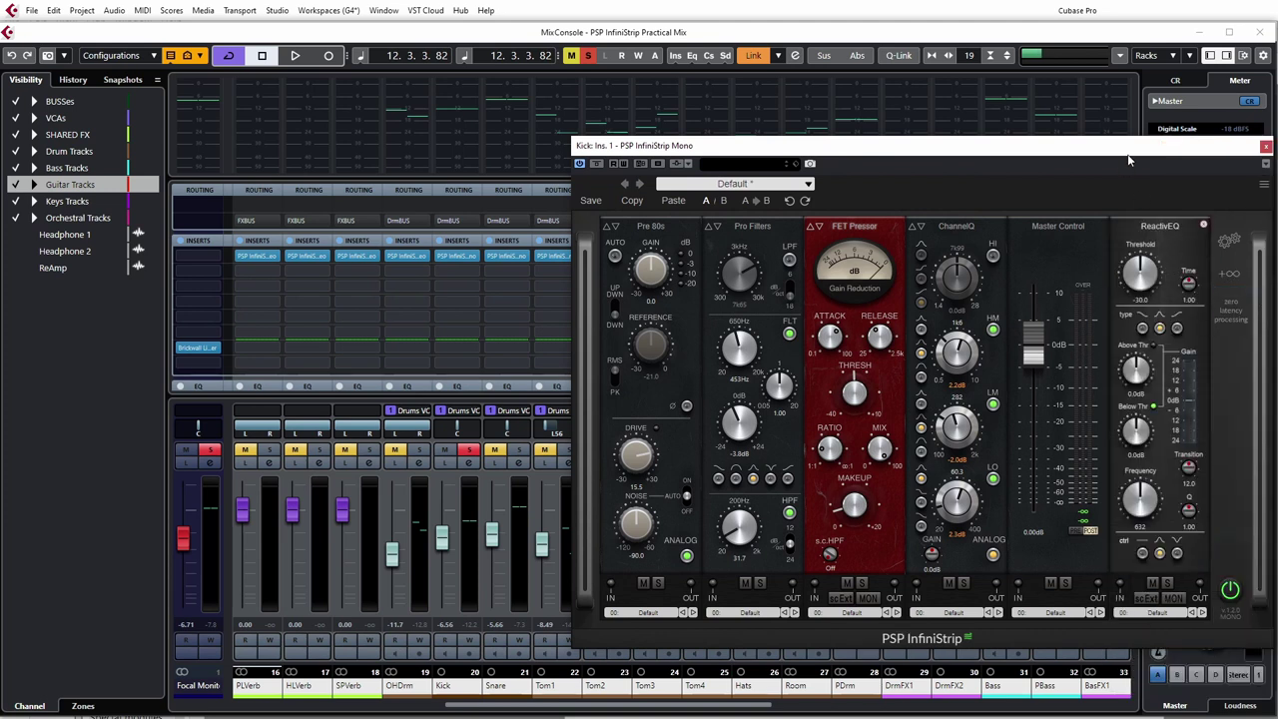
left_click_drag(992, 146, 889, 142)
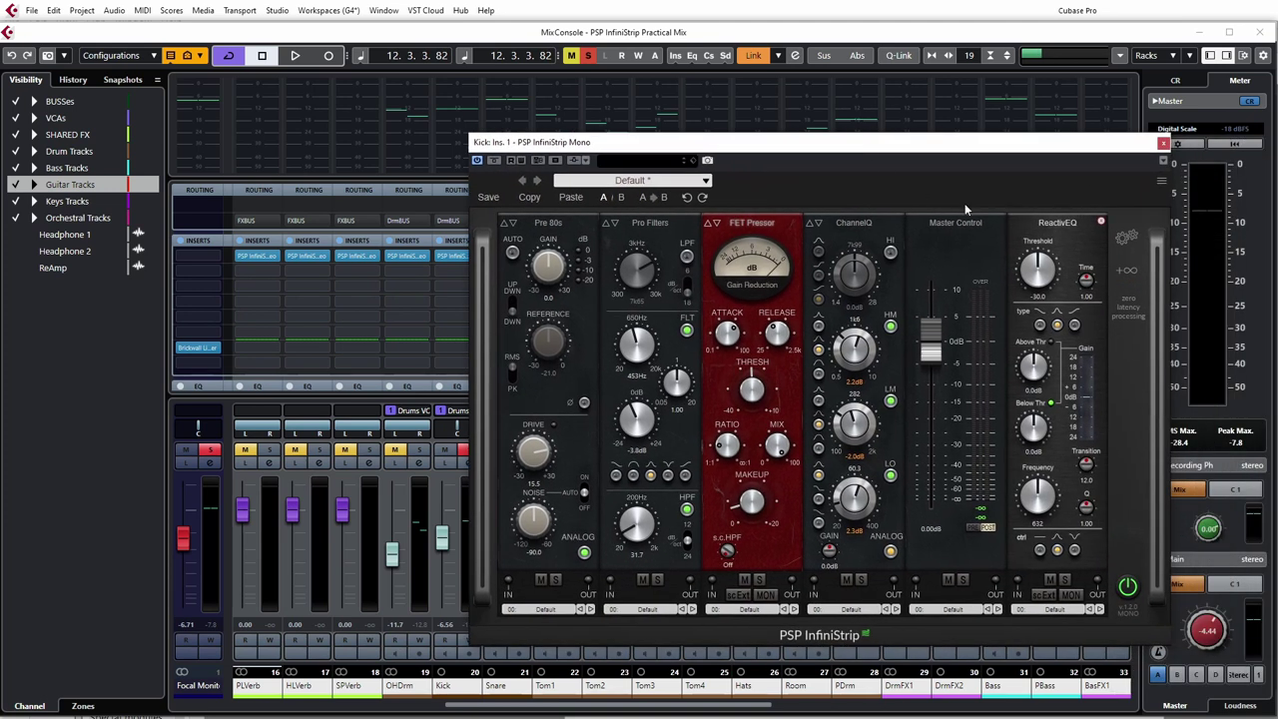
left_click_drag(1061, 228, 647, 250)
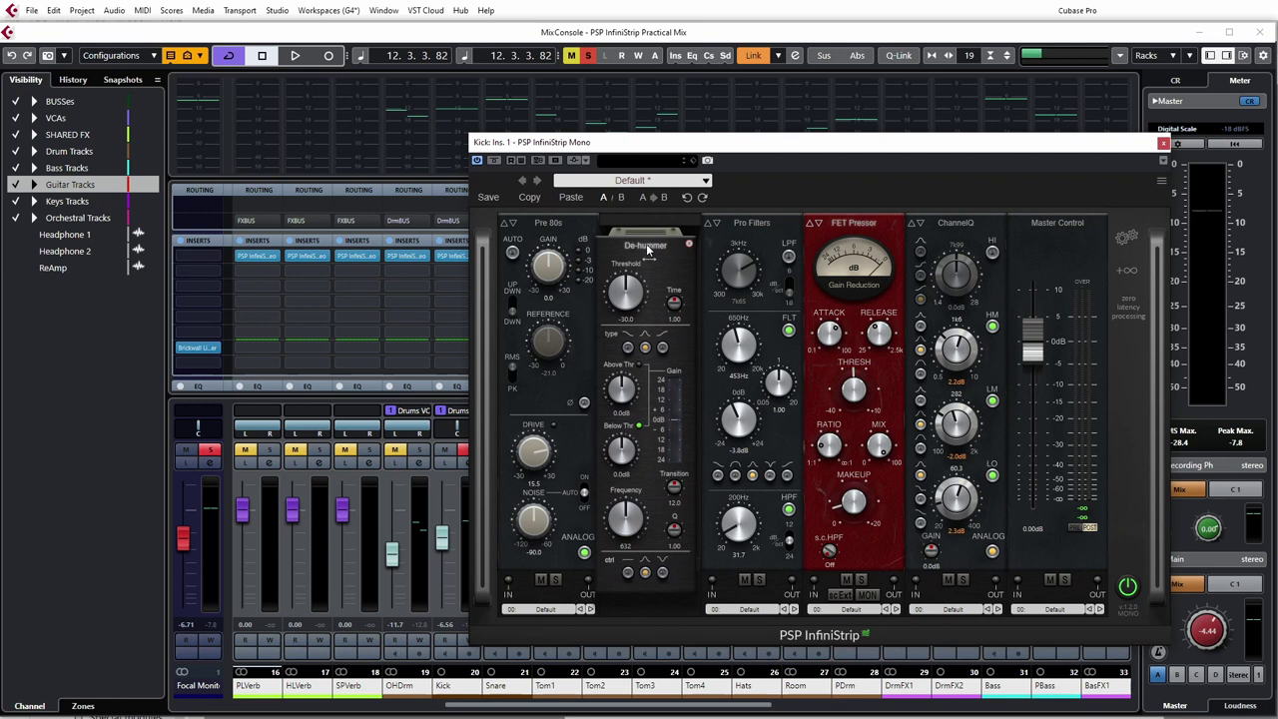
left_click_drag(647, 250, 649, 252)
Play the soloed kick with the ReactivEQ's monitoring mode on, and switch the module to the low shelf type.
key("space")
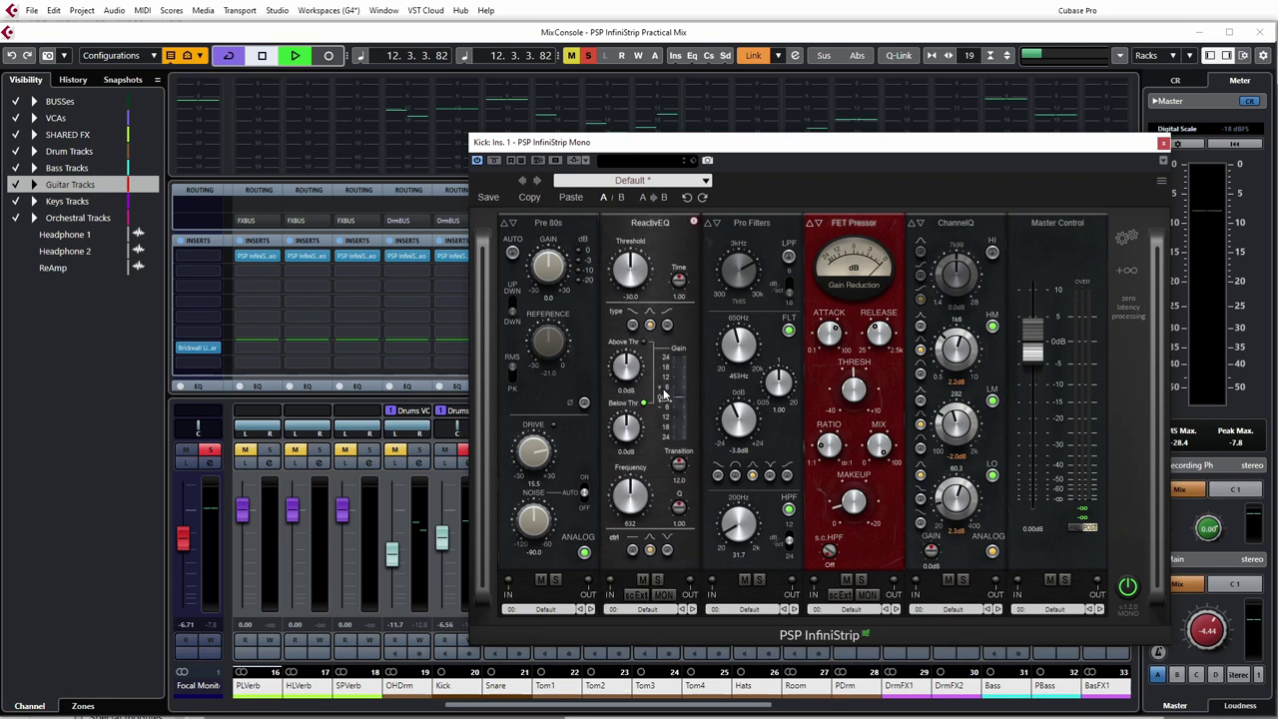
left_click(662, 596)
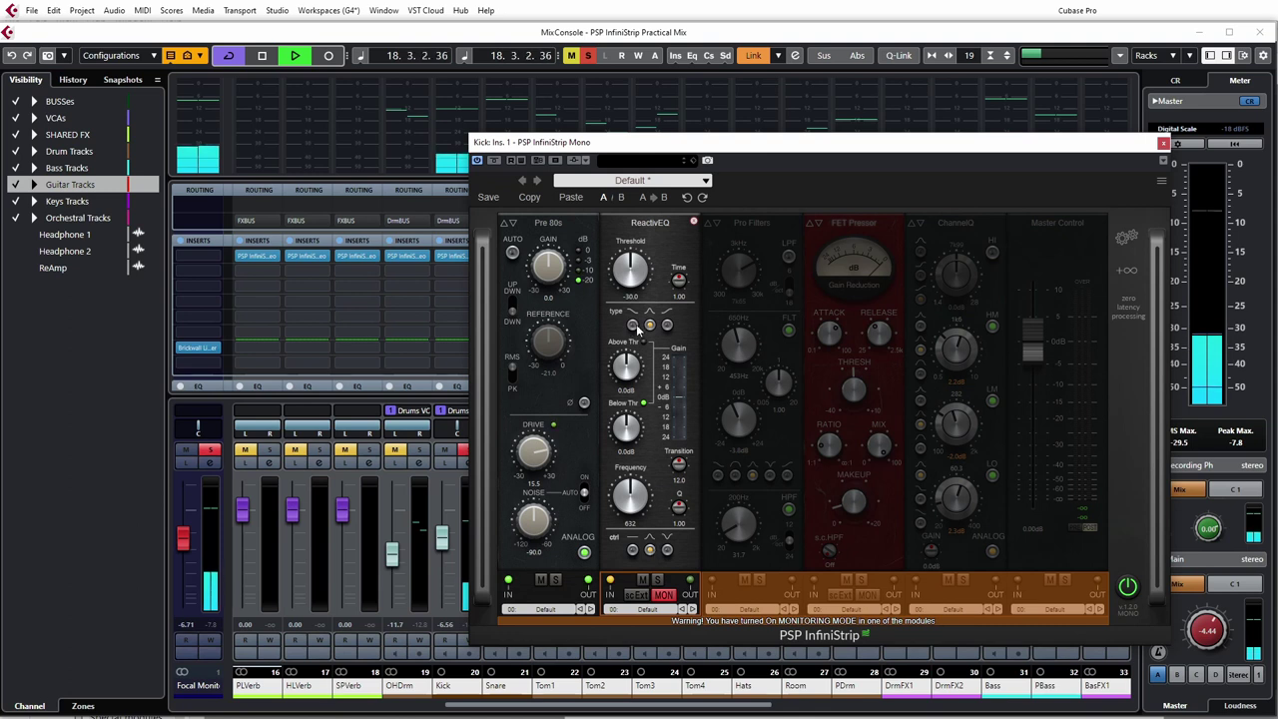
left_click(647, 325)
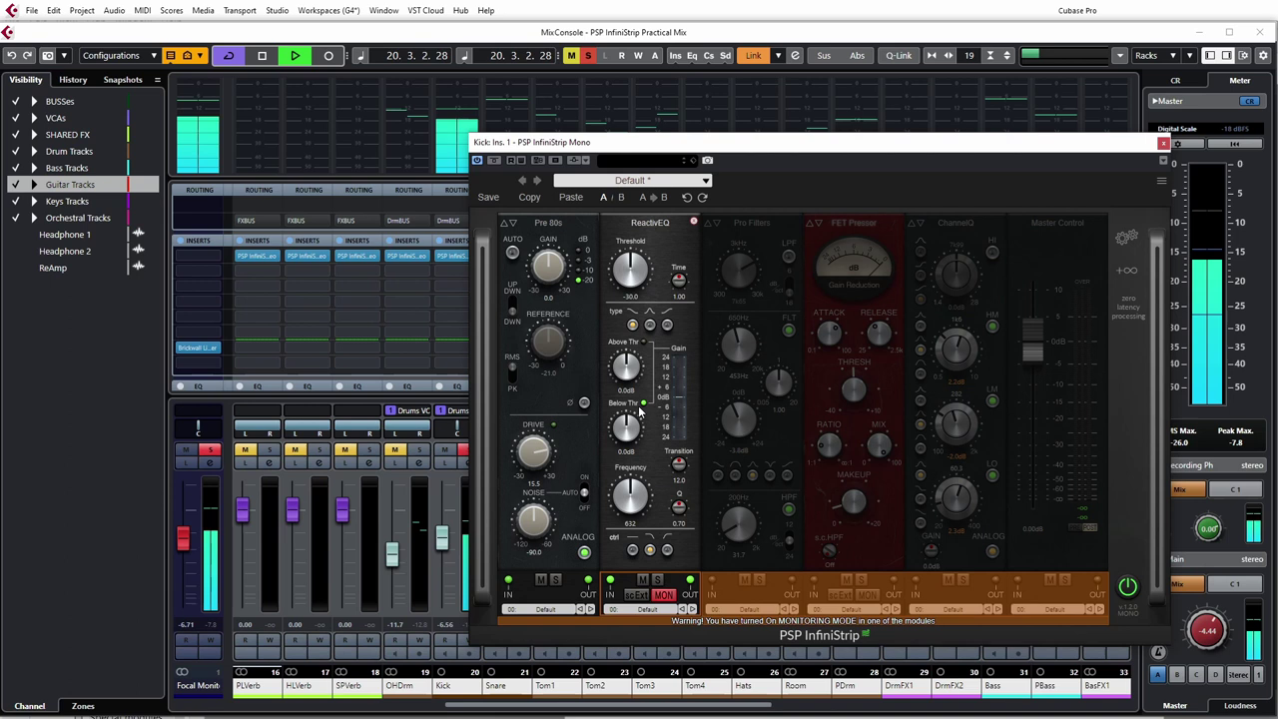
Set the Kick's ReactivEQ threshold to -29.8 and above-threshold gain to -14.7 dB, trying Time at 0.10 and then 10.00.
mouse_move(632, 270)
left_mouse_down()
mouse_move(642, 243)
mouse_move(622, 284)
left_mouse_up()
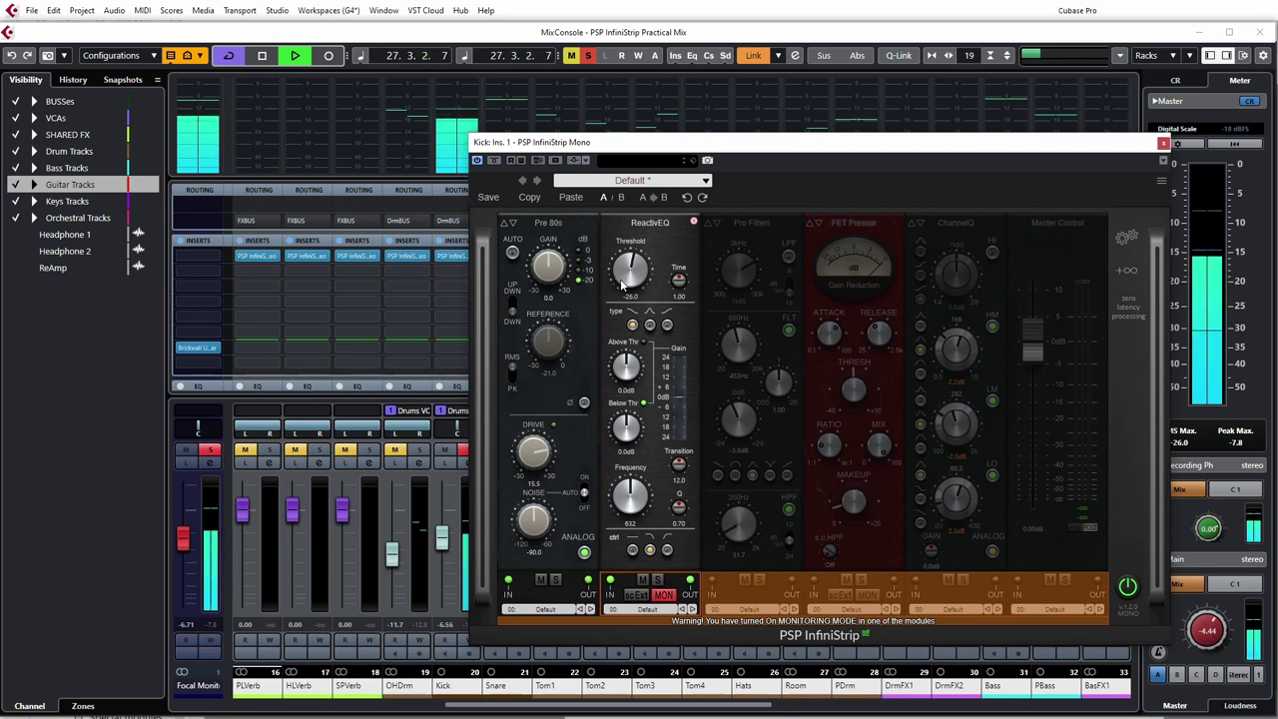
left_click_drag(622, 285, 621, 291)
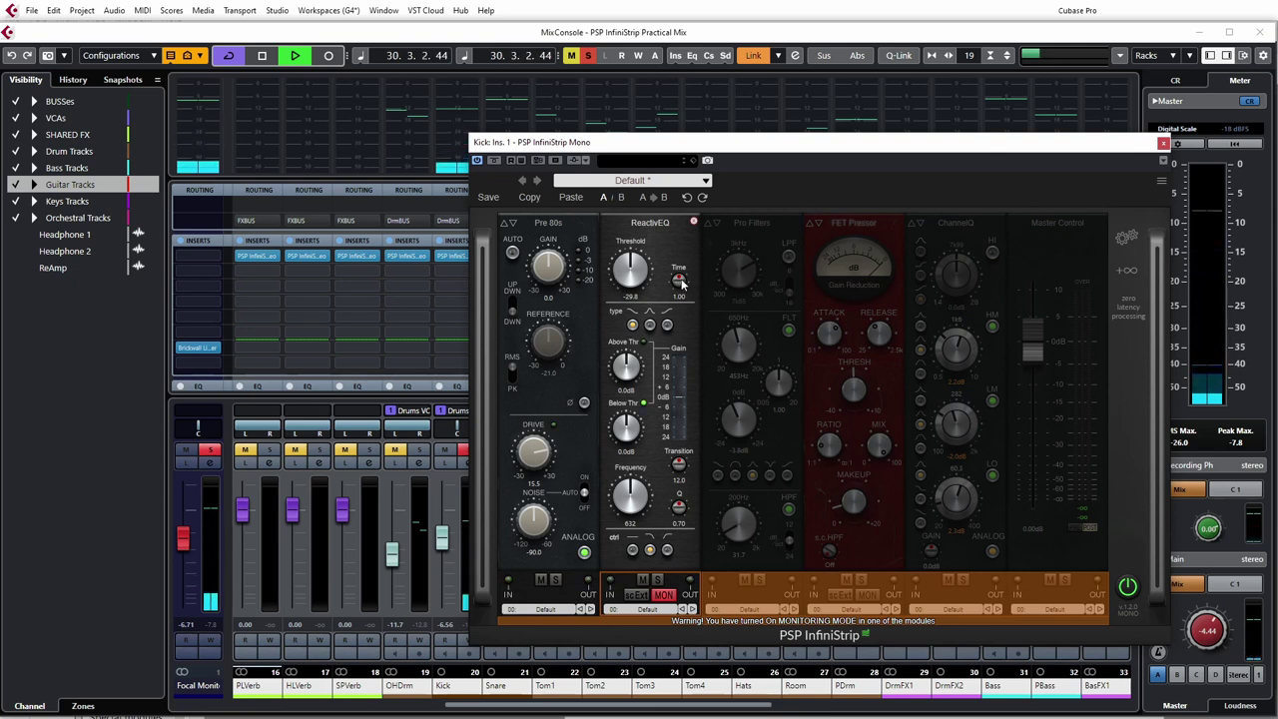
left_click_drag(678, 297, 673, 321)
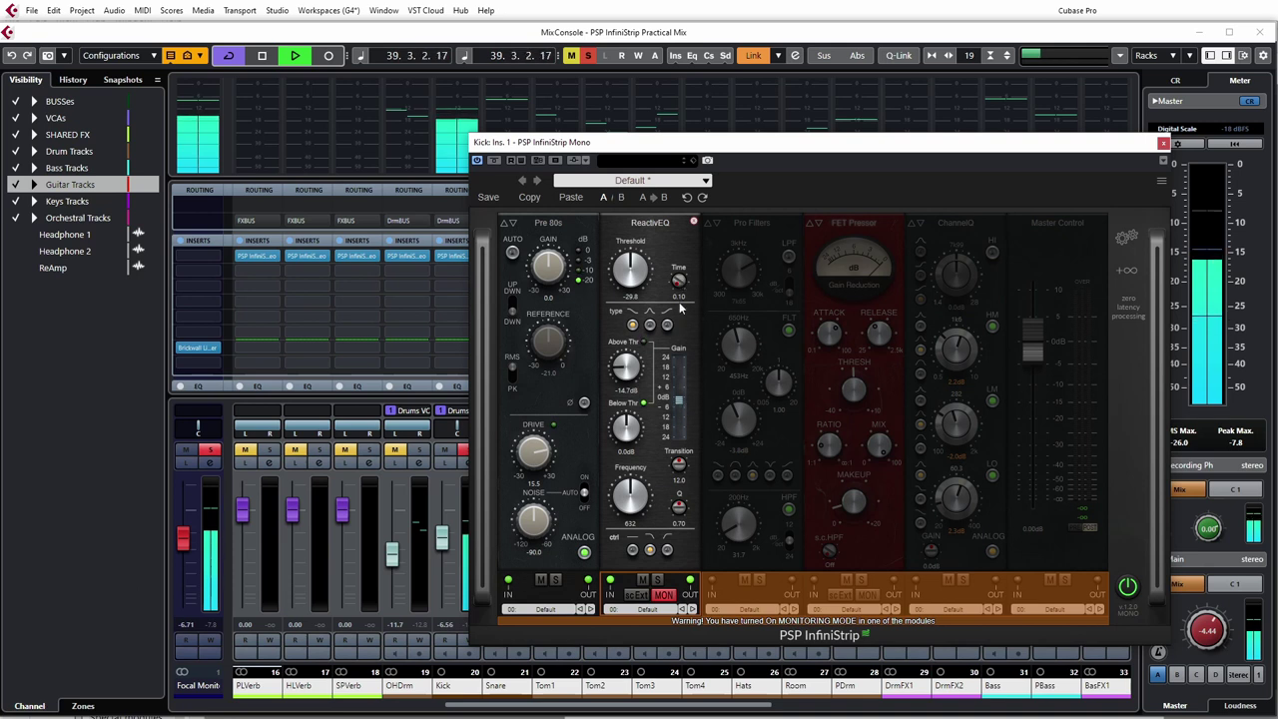
left_click_drag(679, 281, 680, 162)
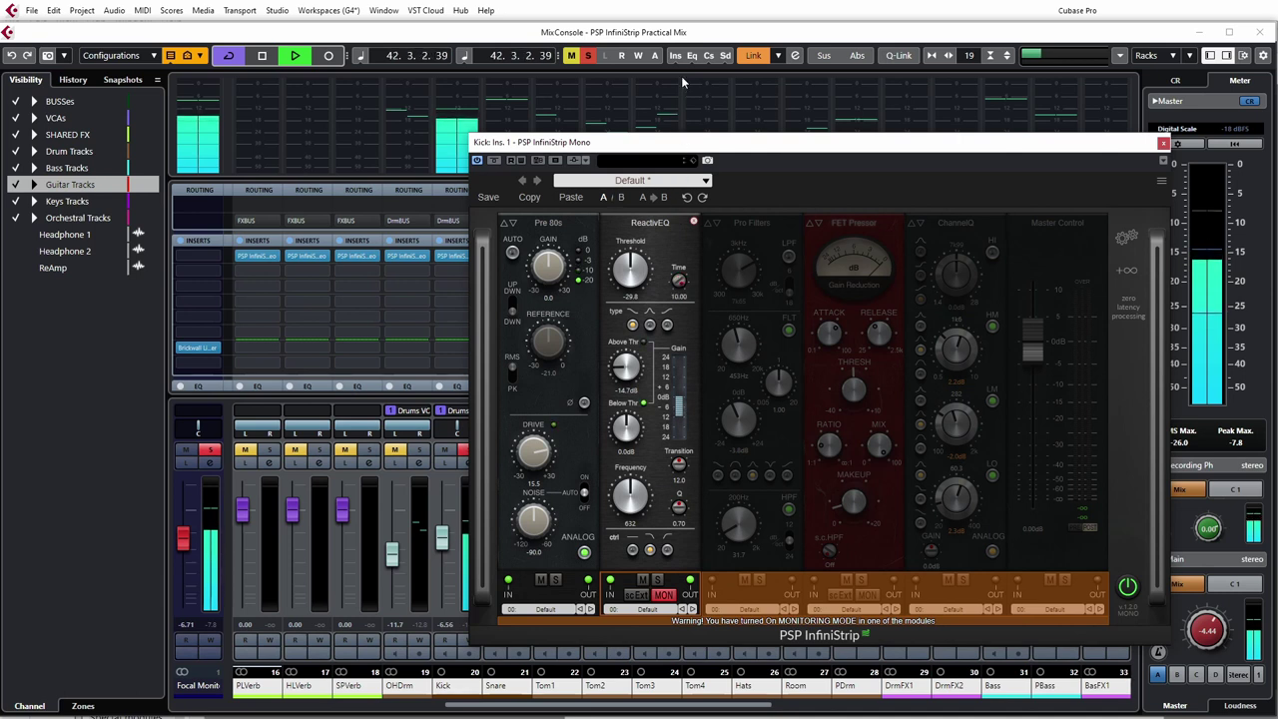
left_click_drag(681, 76, 681, 76)
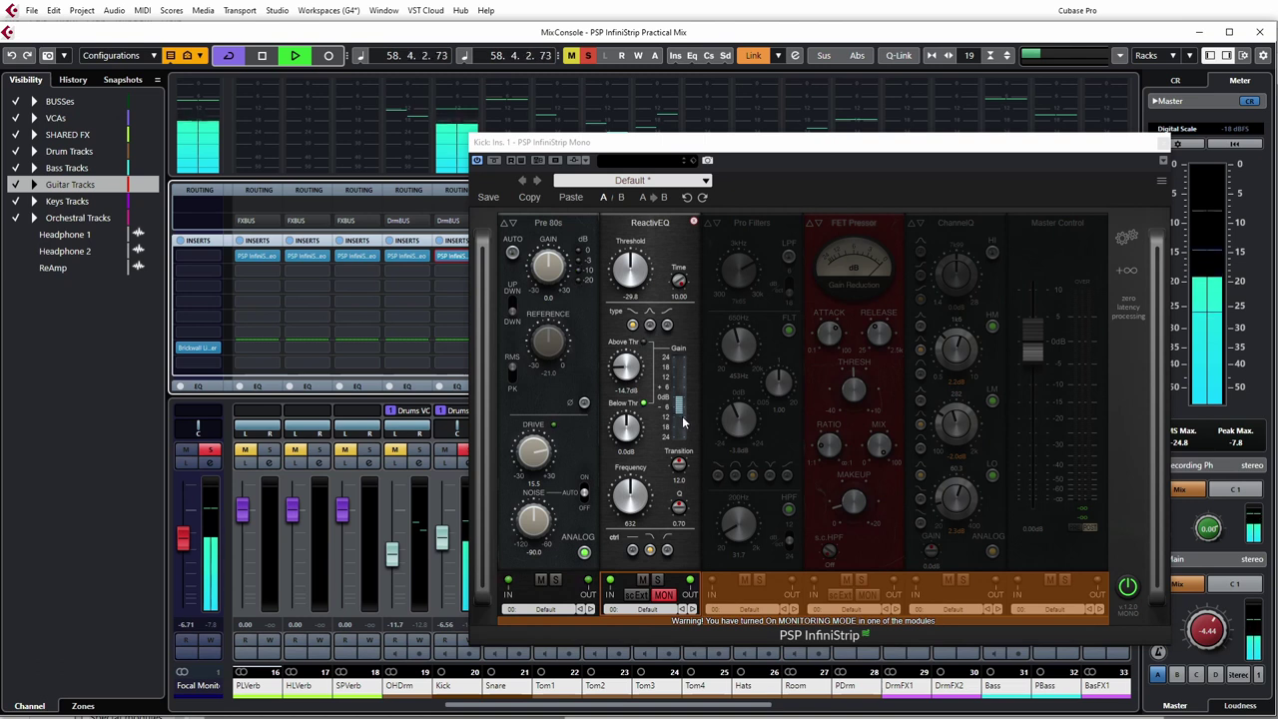
Set the Kick's ReactivEQ to Time 1.00, 5.2 dB above threshold, -13.5 dB below threshold and frequency 2k57.
left_click_drag(683, 280, 654, 492)
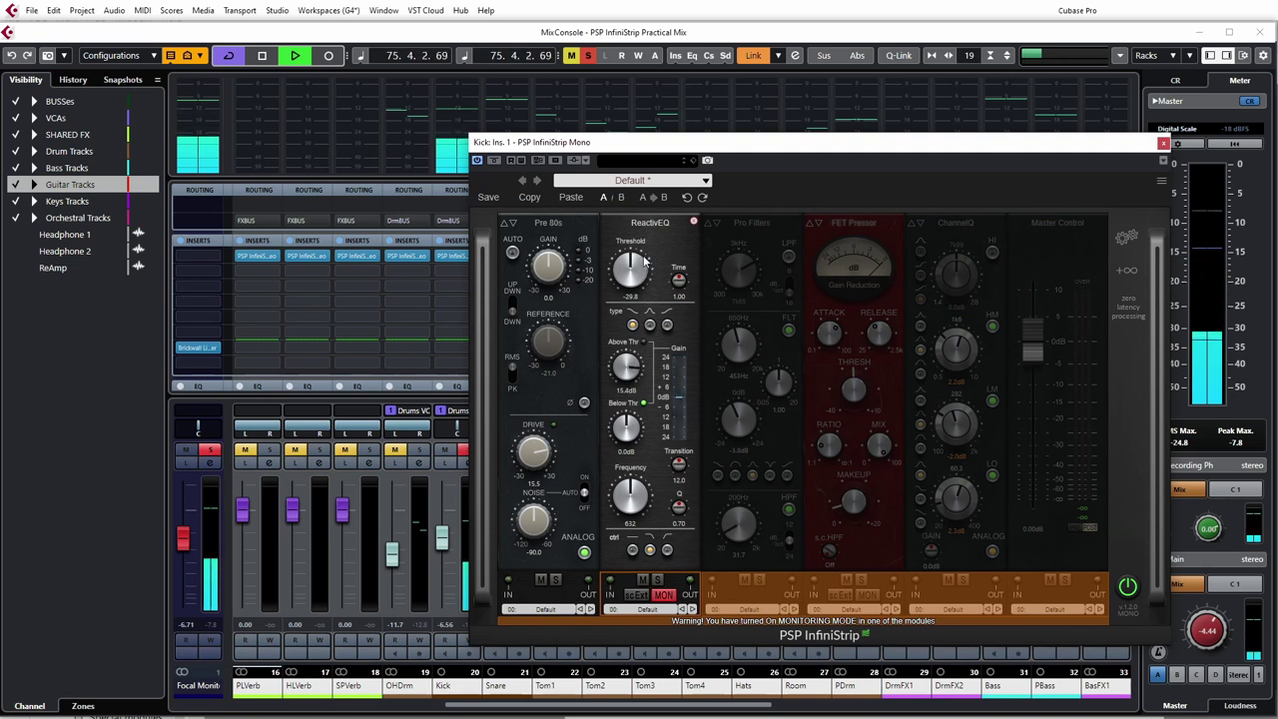
left_click_drag(626, 427, 627, 474)
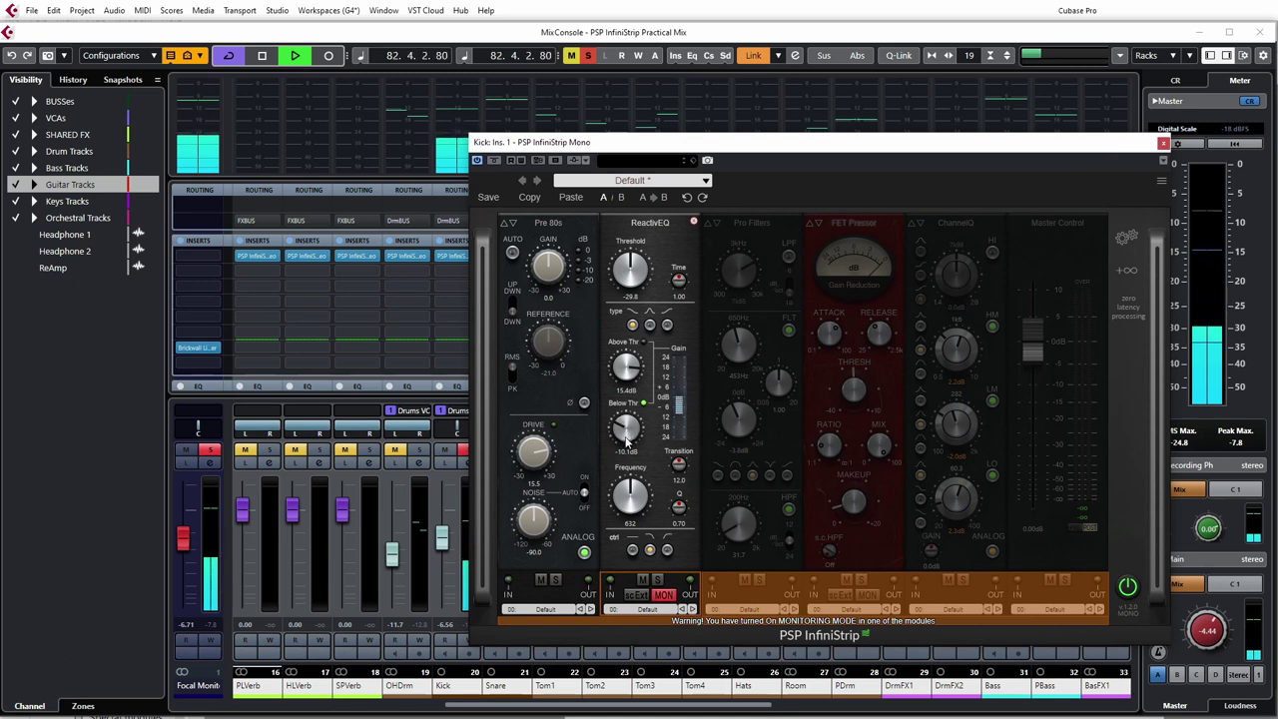
left_click_drag(629, 492, 616, 550)
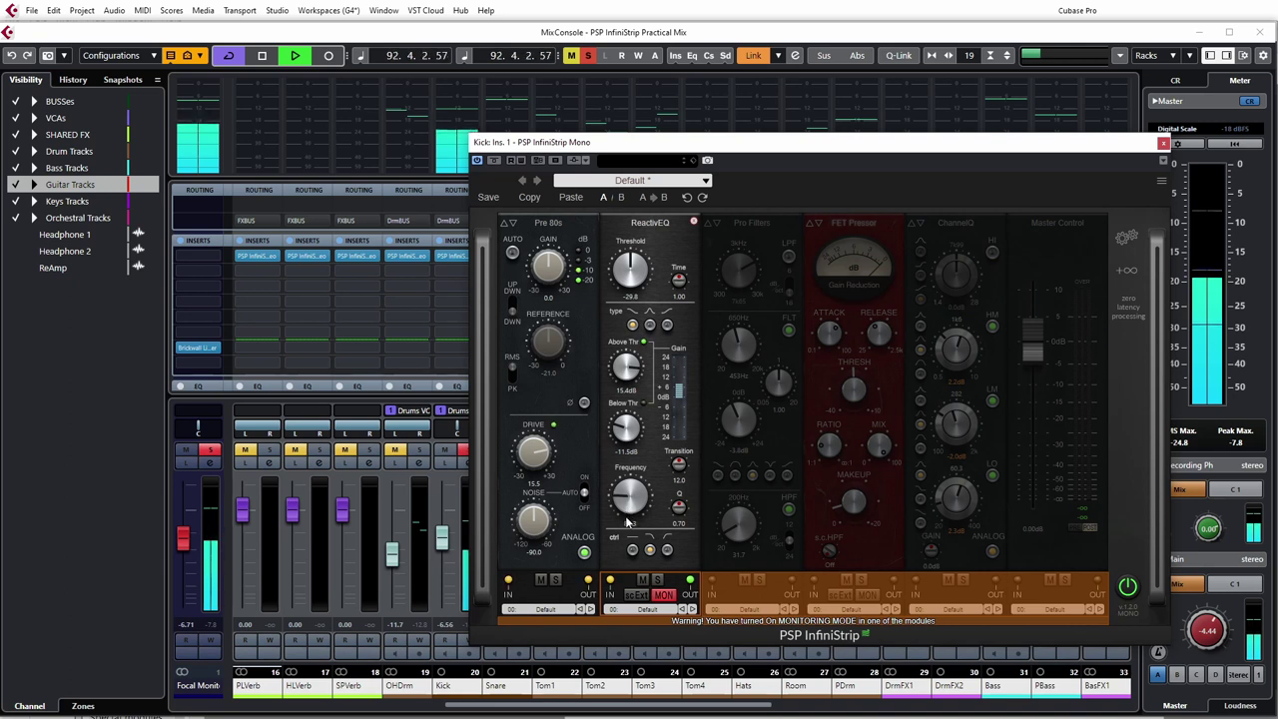
mouse_move(624, 508)
left_click_drag(624, 508, 628, 432)
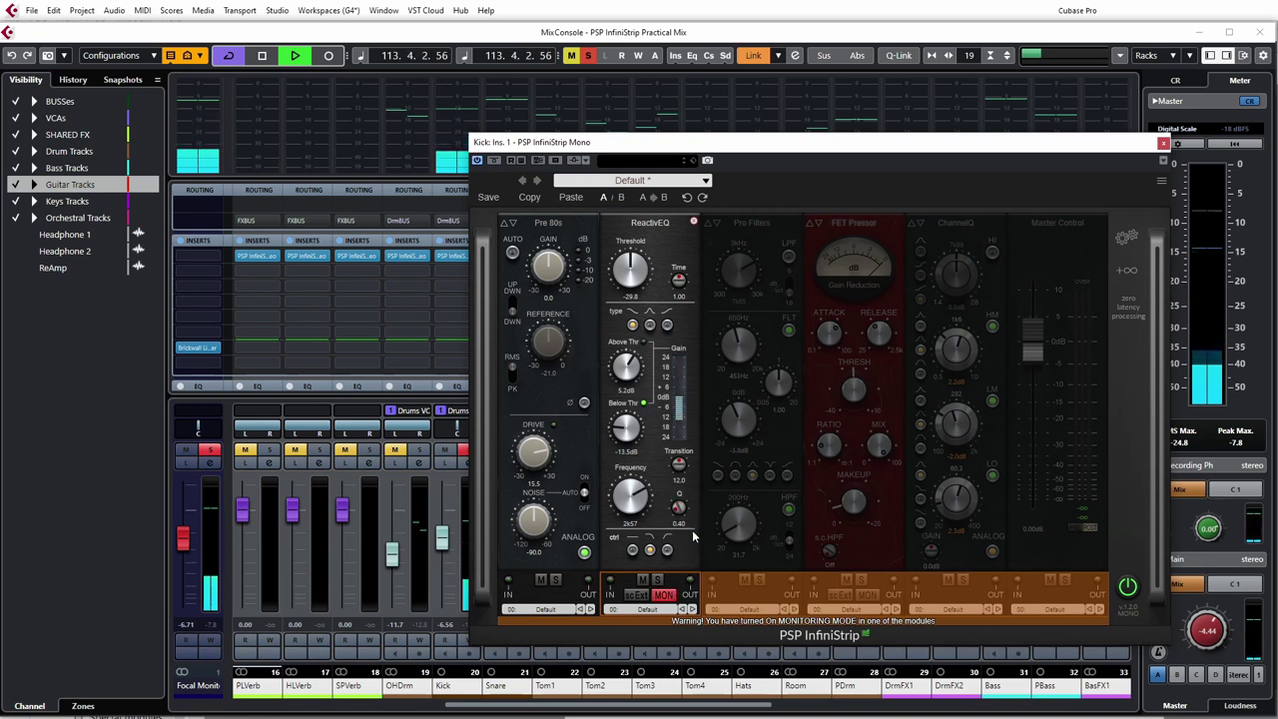
Restart playback, audition different Q values with the ReactivEQ's bell type, and set Q to 0.70.
key("space")
key("space")
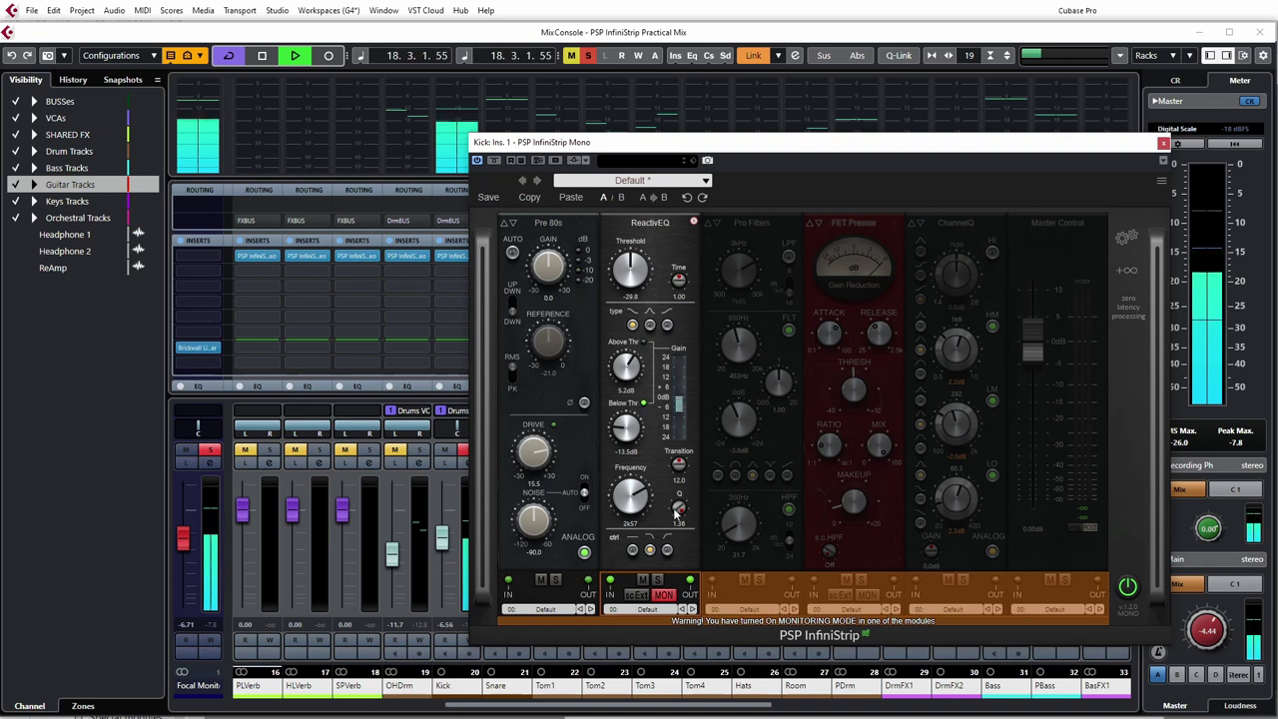
left_click_drag(679, 511, 686, 539)
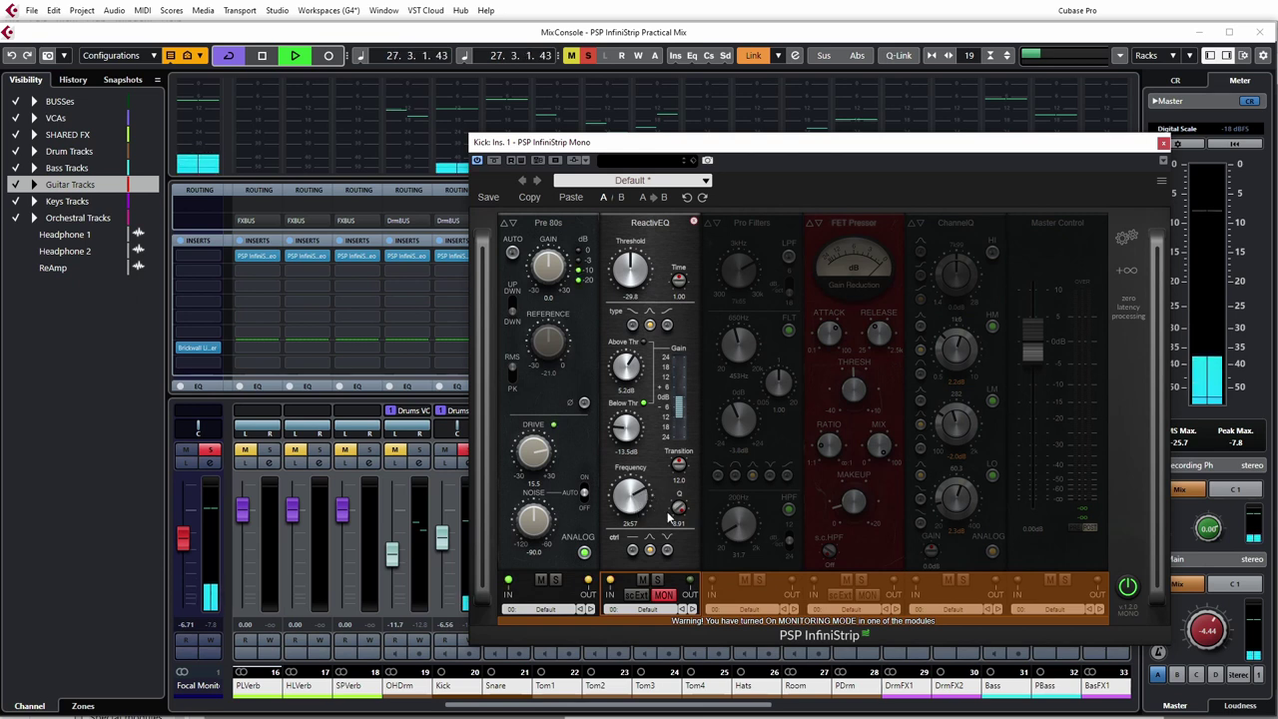
left_click_drag(690, 617, 688, 640)
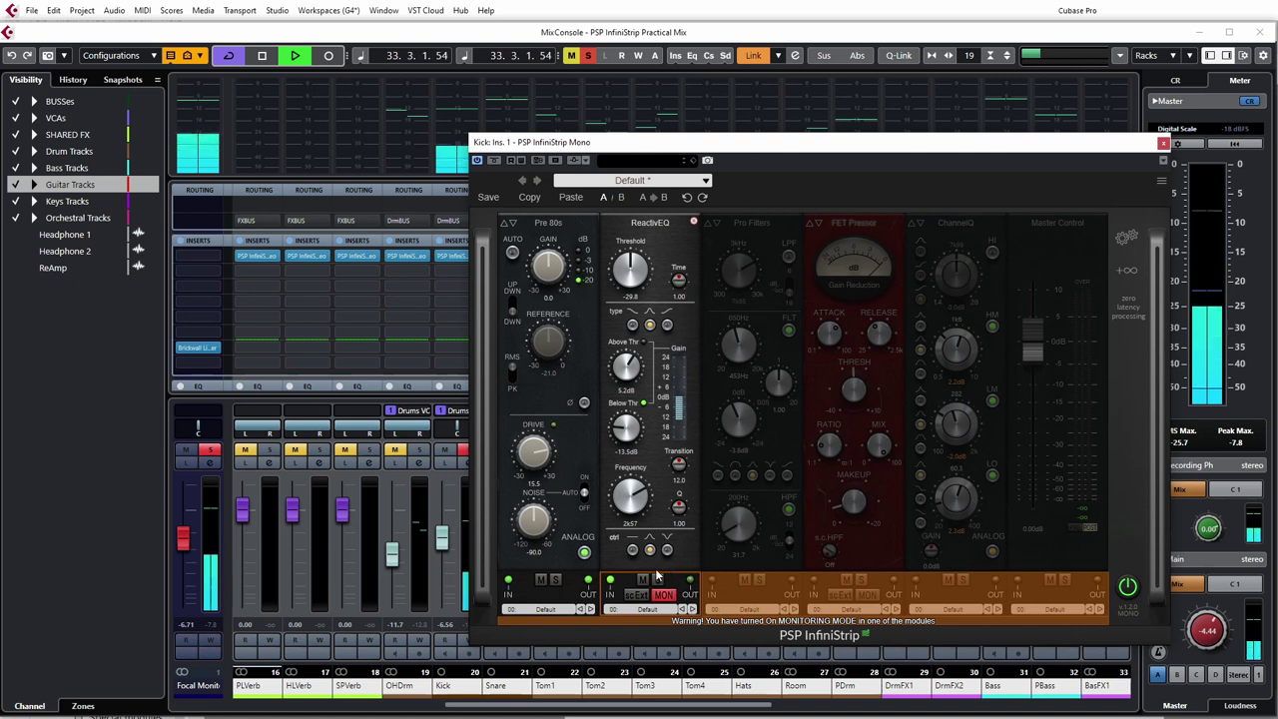
Try the ReactivEQ's high shelf type, return to the low shelf type, and turn off monitoring mode.
left_click(666, 326)
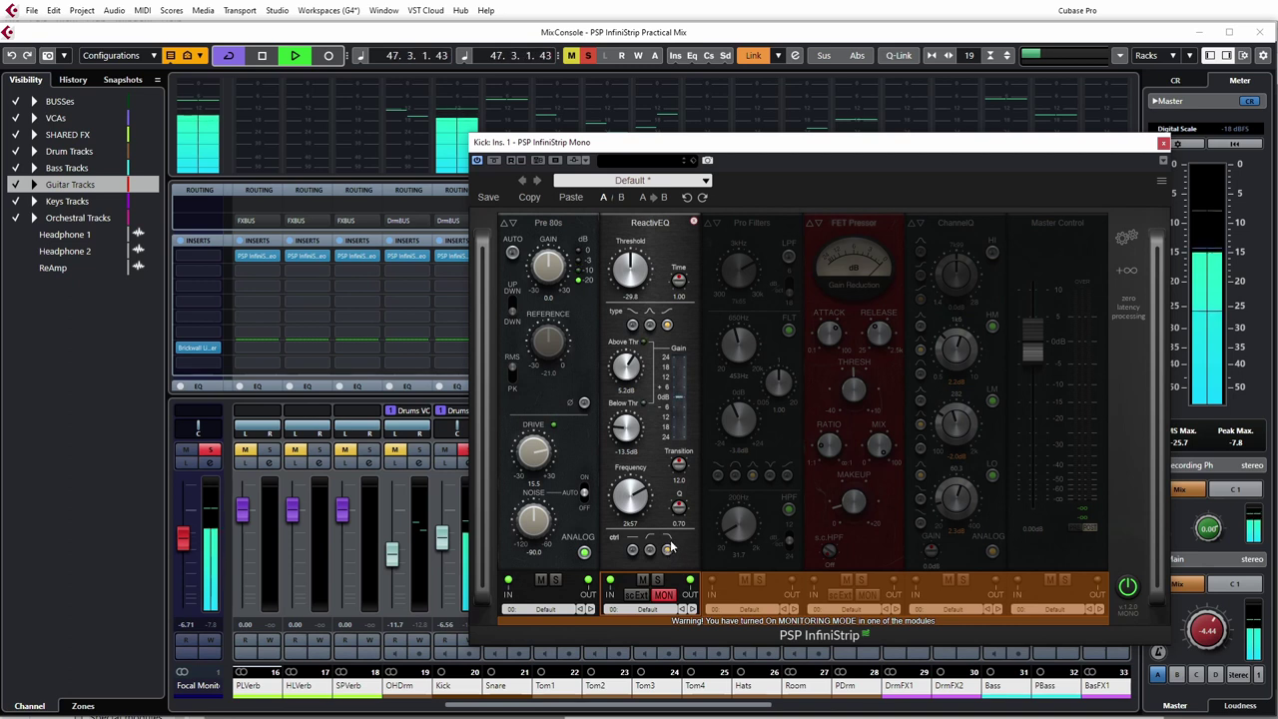
left_click_drag(635, 506, 642, 503)
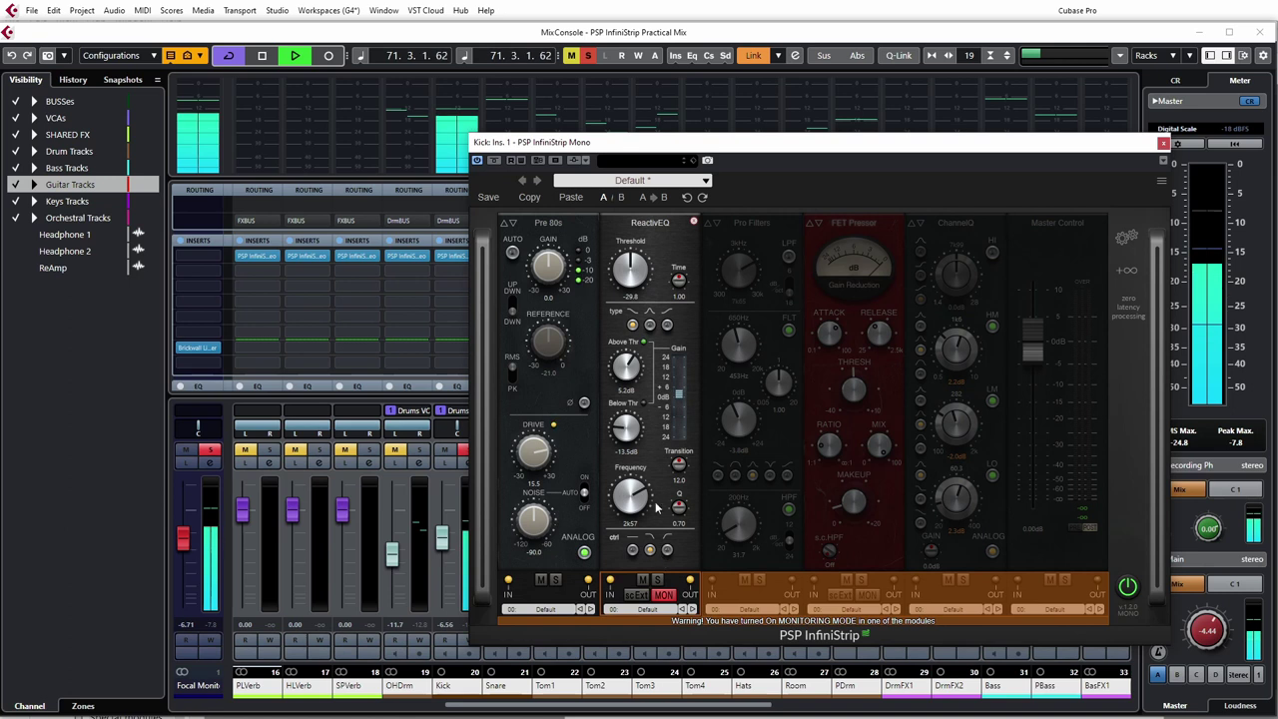
left_click(660, 595)
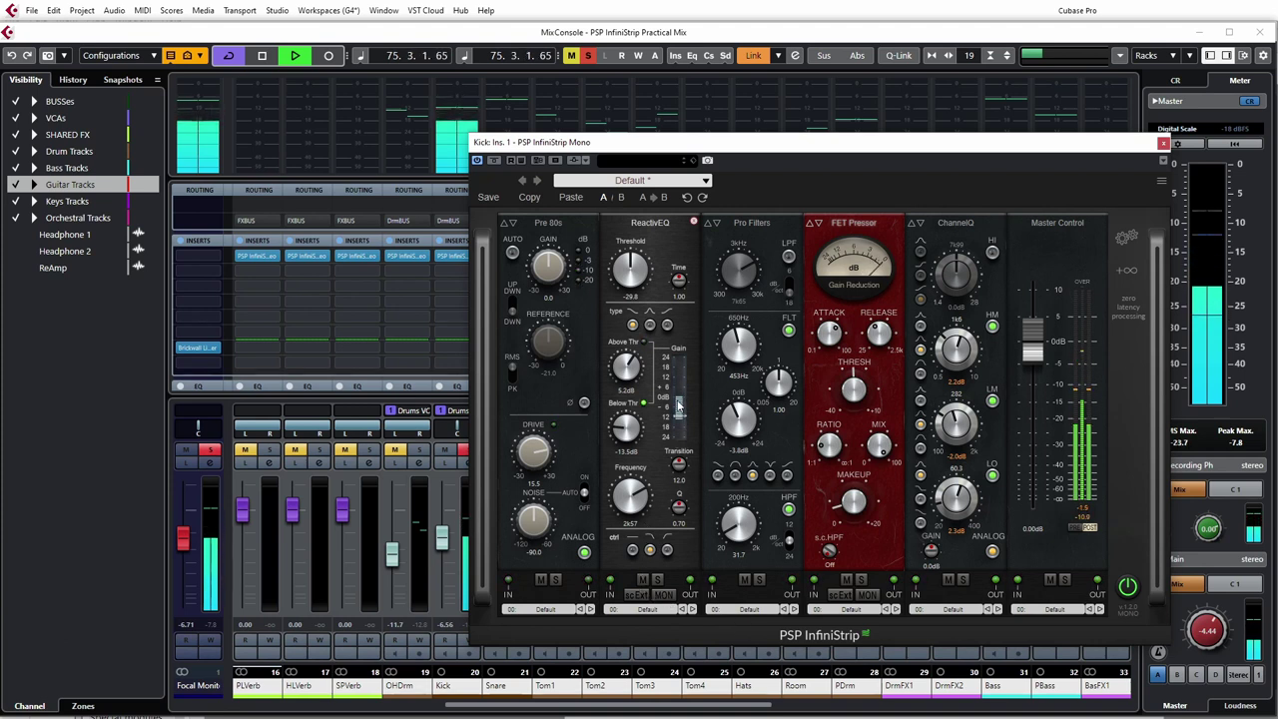
Compare the kick with the low-shelf ReactivEQ muted and active, raising the above-threshold gain to 11.1 dB.
left_click(642, 581)
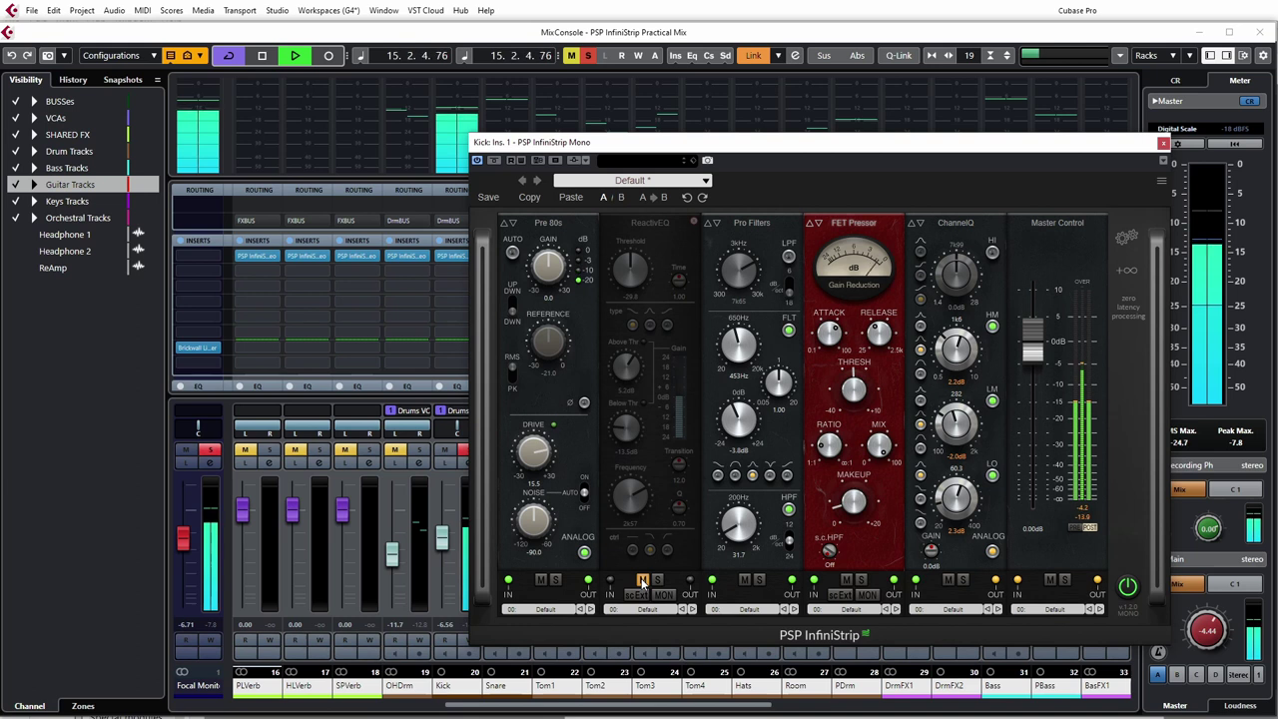
left_click(640, 580)
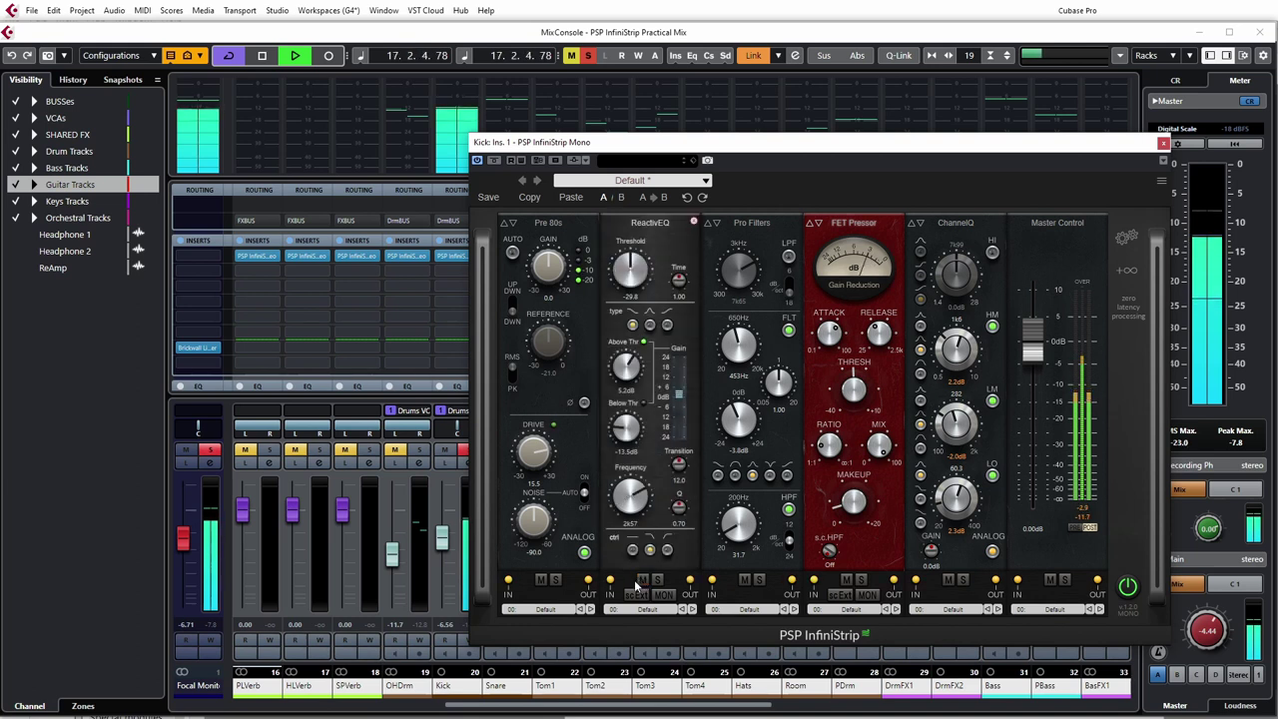
left_click(642, 580)
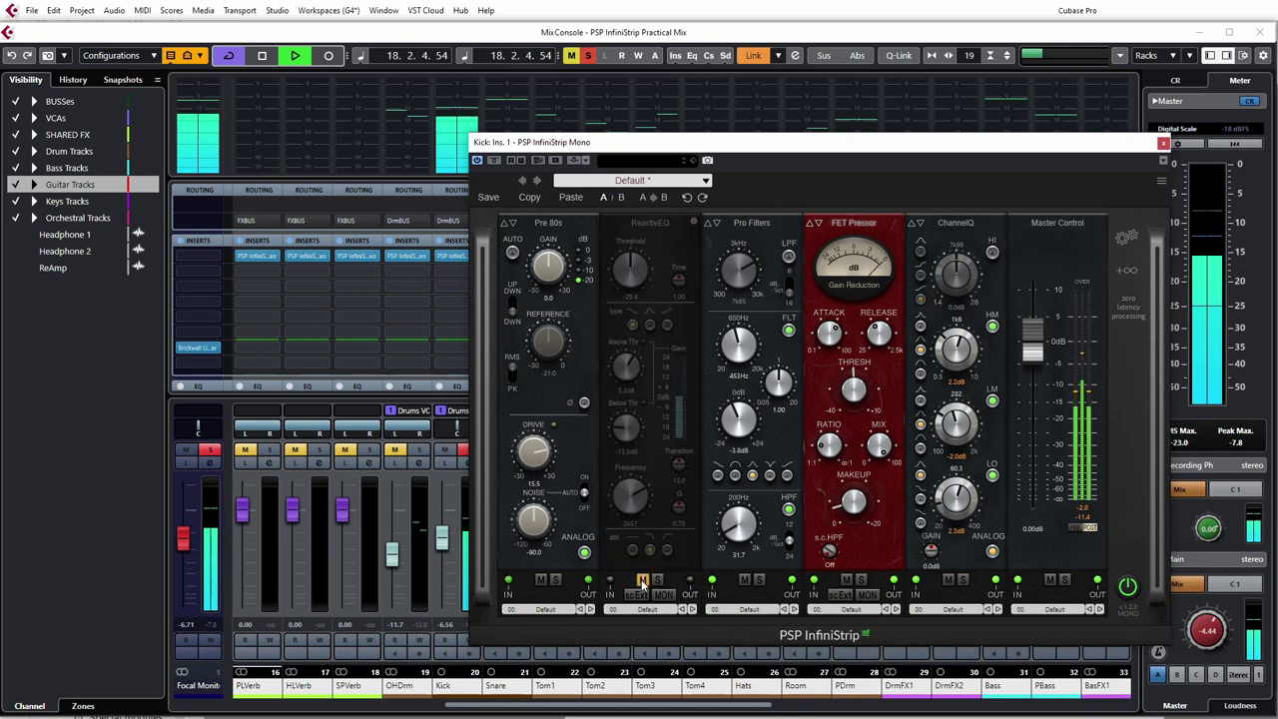
left_click(642, 580)
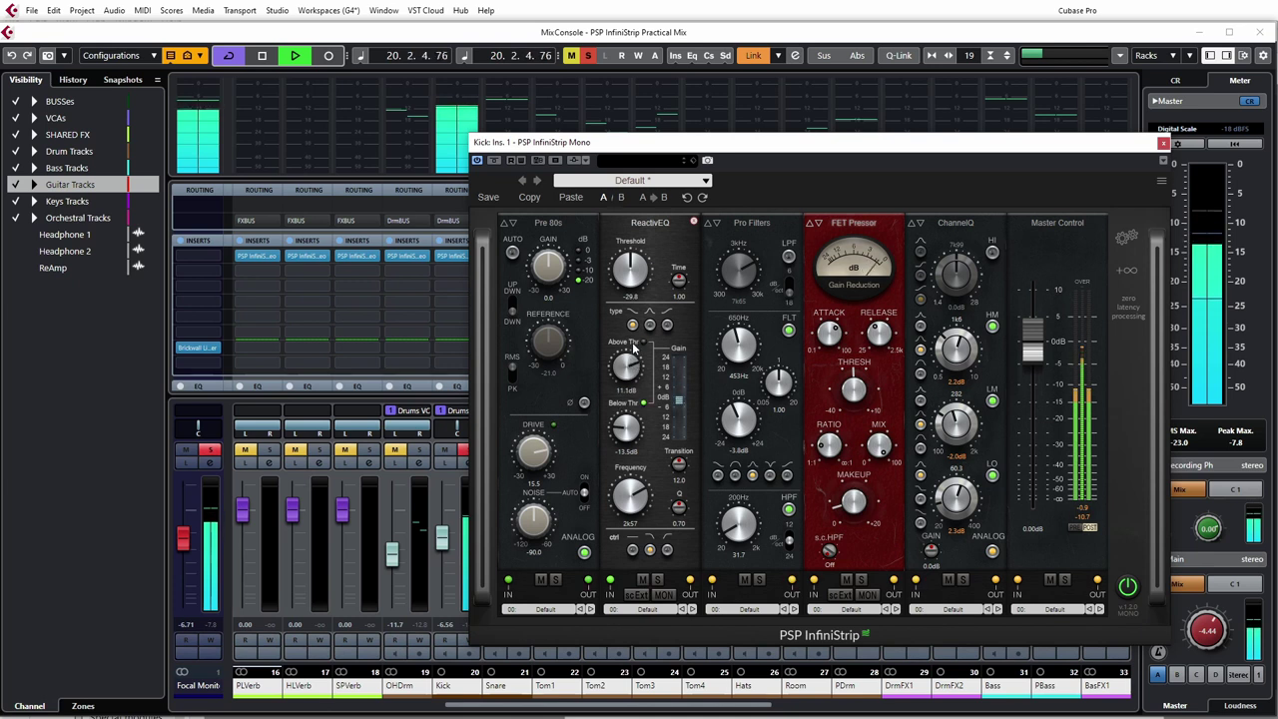
left_click(642, 580)
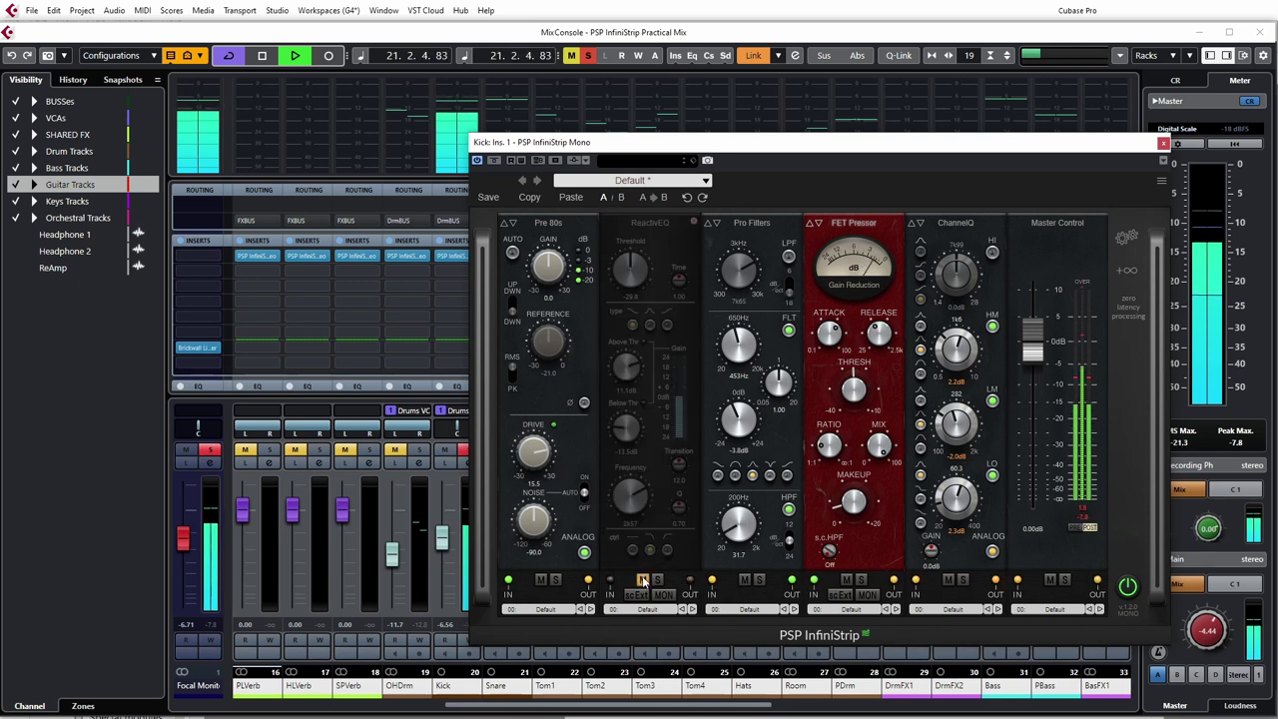
left_click(643, 581)
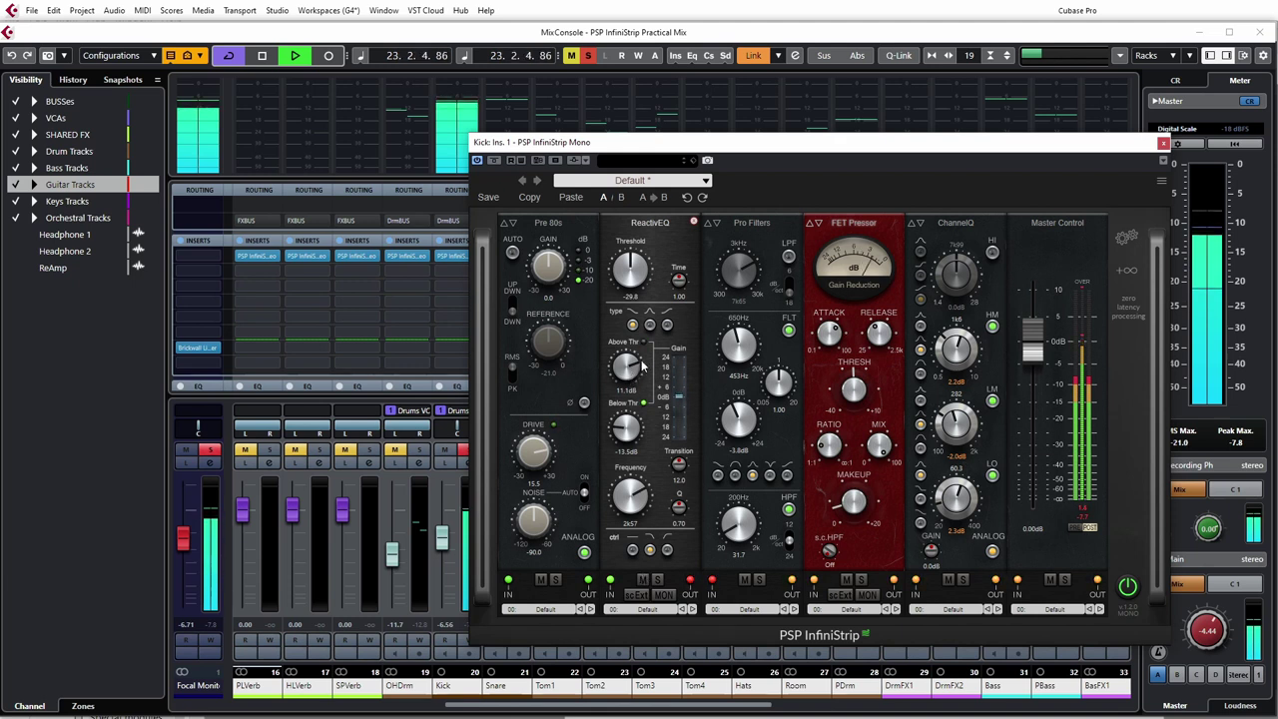
left_click(643, 581)
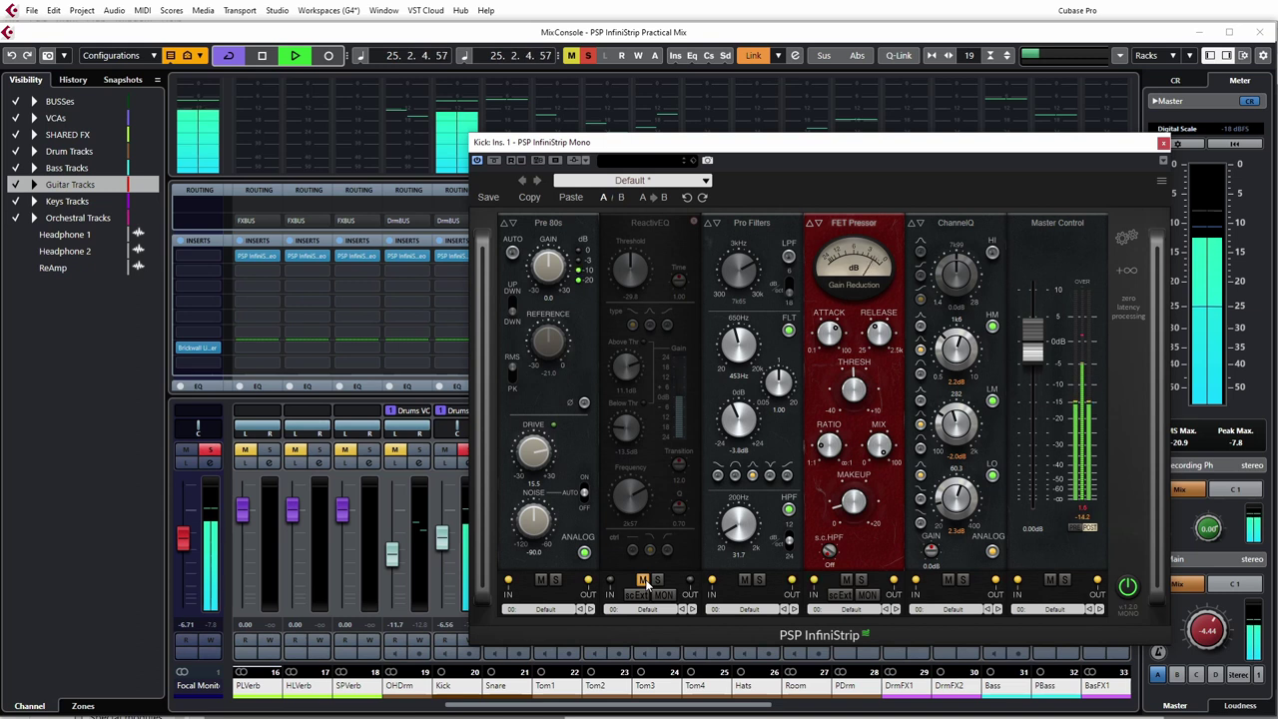
left_click(643, 581)
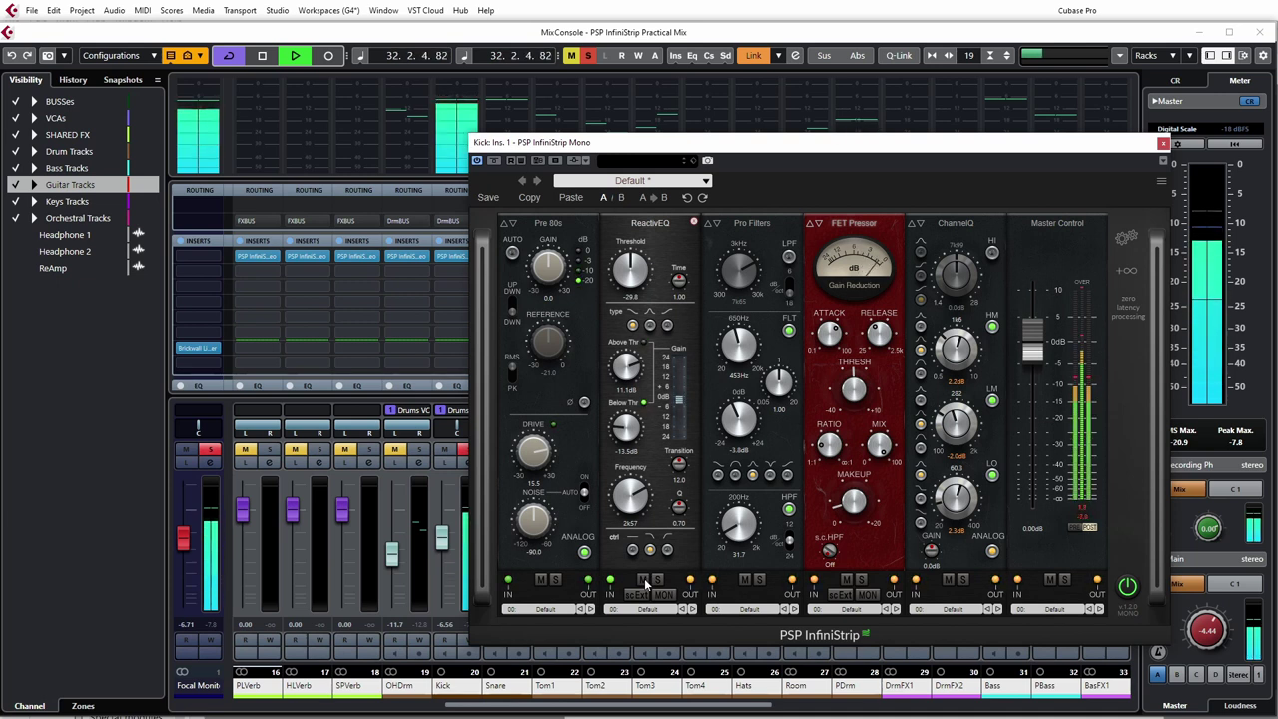
left_click(644, 580)
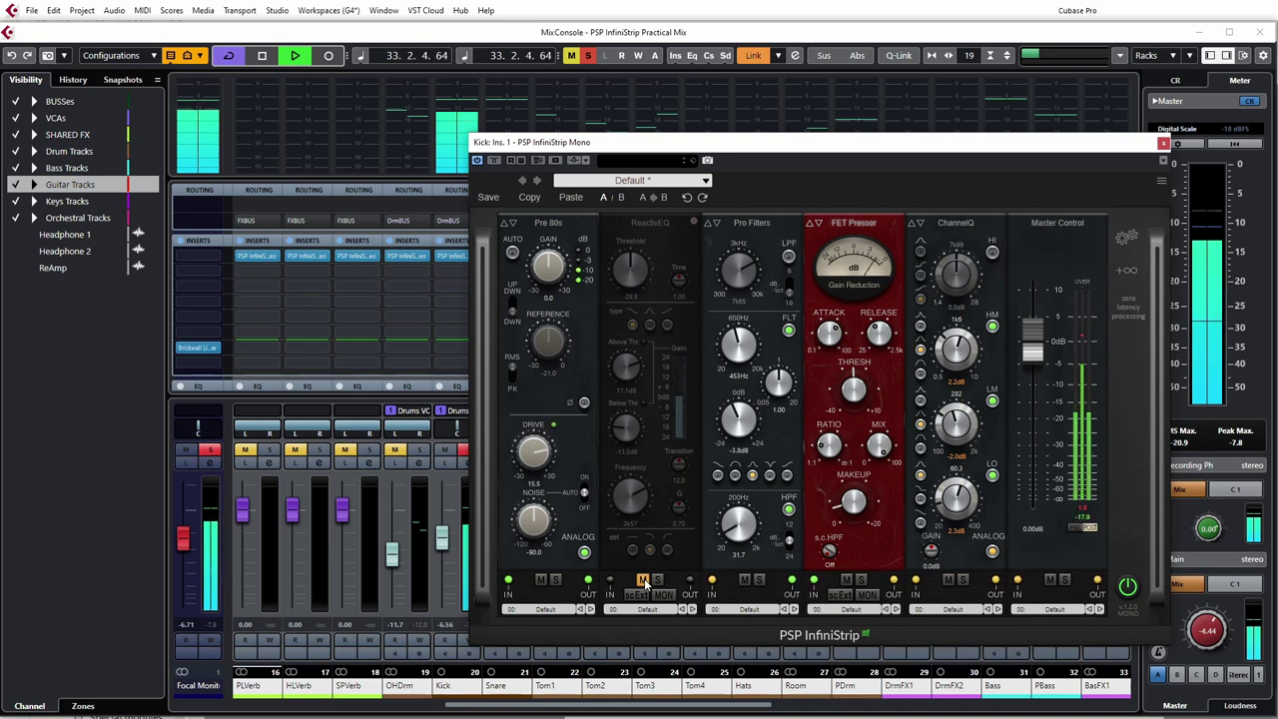
Switch the ReactivEQ to the high shelf type and compare the kick with the module muted and active.
left_click(644, 581)
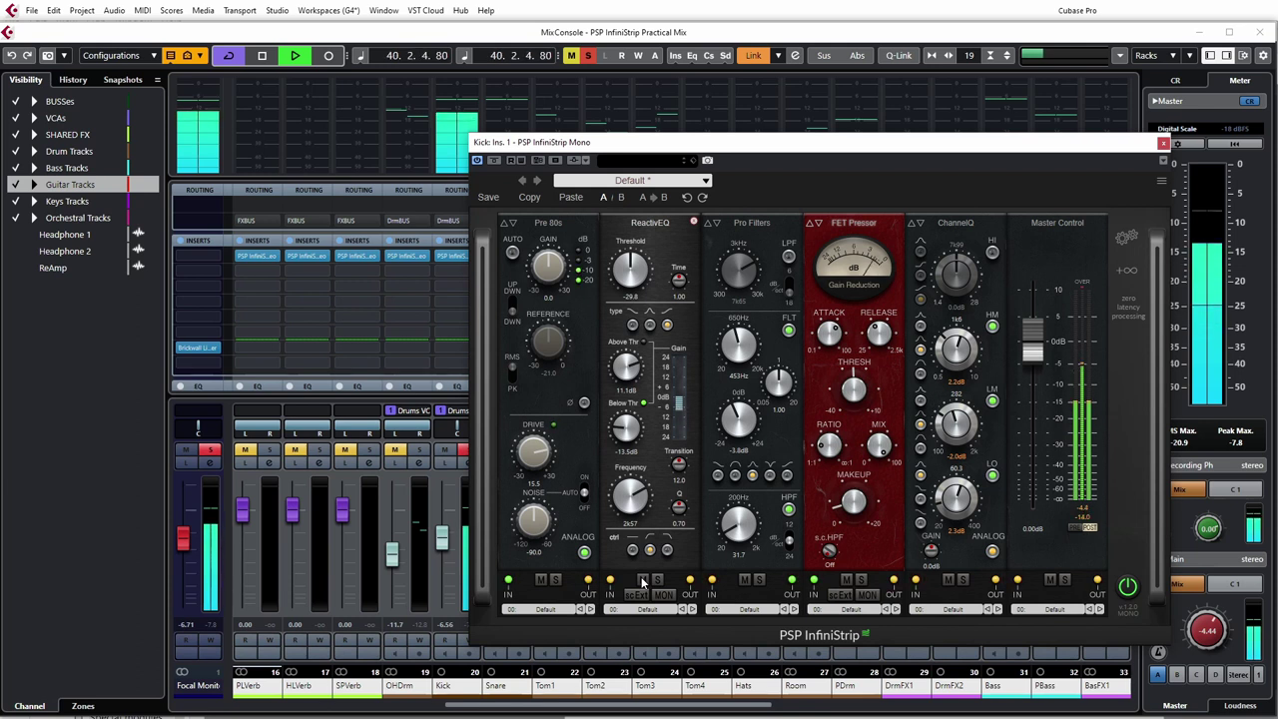
left_click(642, 580)
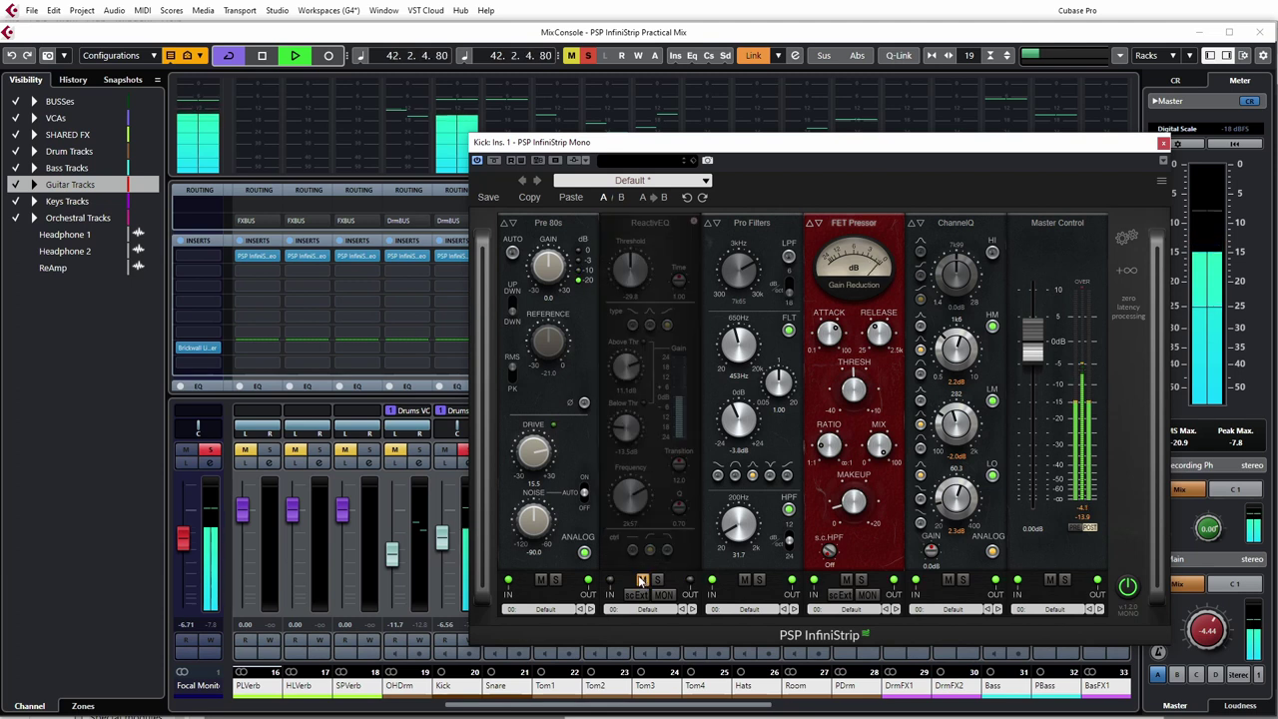
left_click(642, 580)
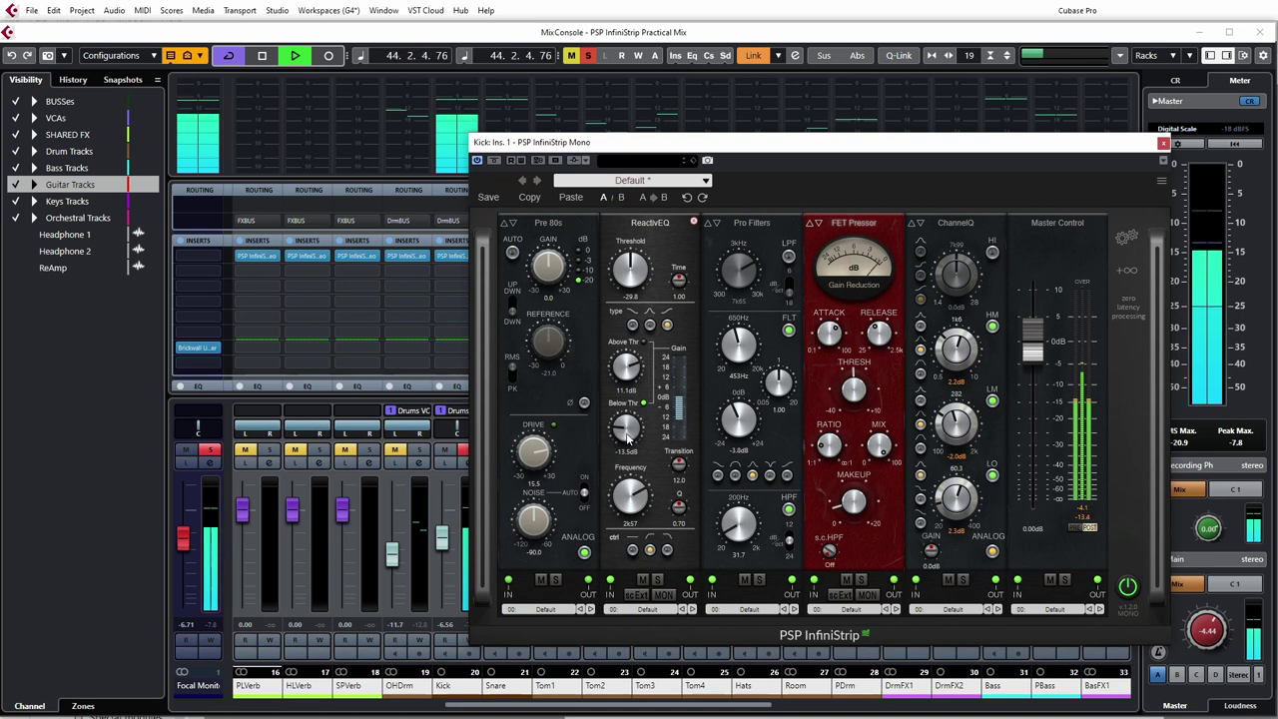
left_click(642, 582)
left_click(642, 581)
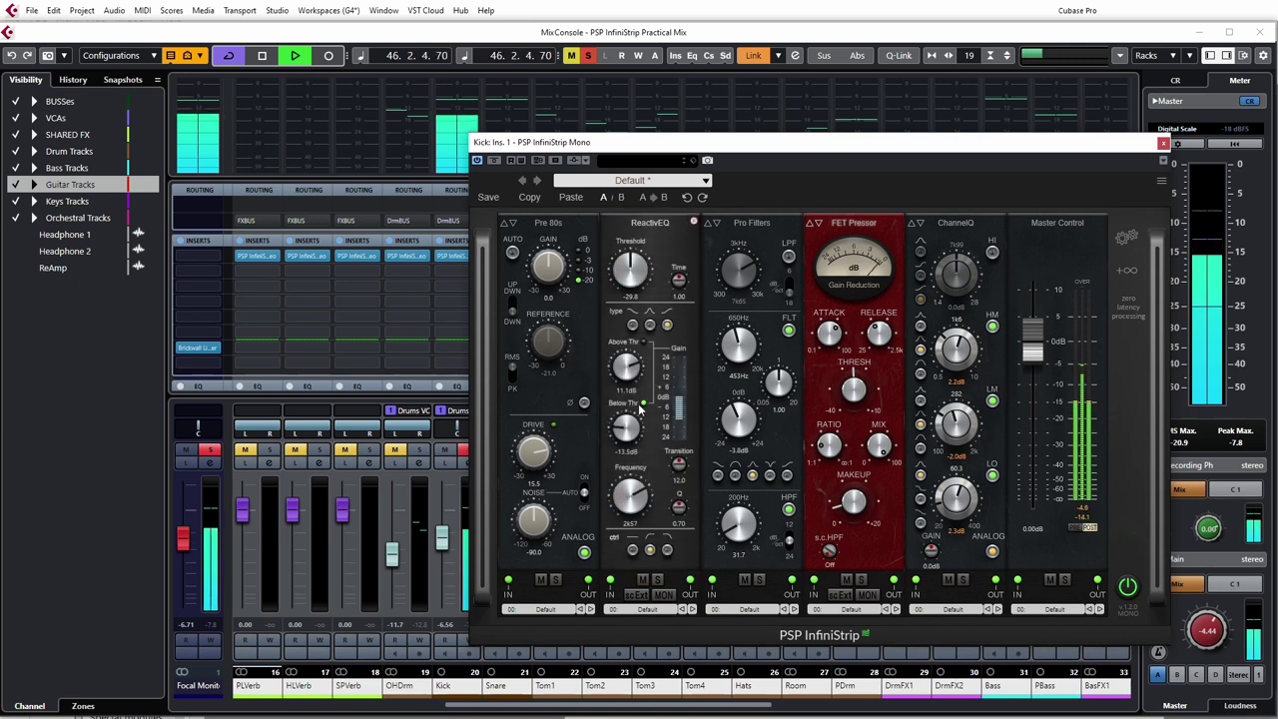
With monitoring on, set the ReactivEQ to the bell type at frequency 640, threshold -58.2 and below-threshold gain 0.0 dB.
left_click(664, 596)
mouse_move(631, 493)
left_mouse_down()
mouse_move(619, 533)
mouse_move(630, 497)
left_mouse_up()
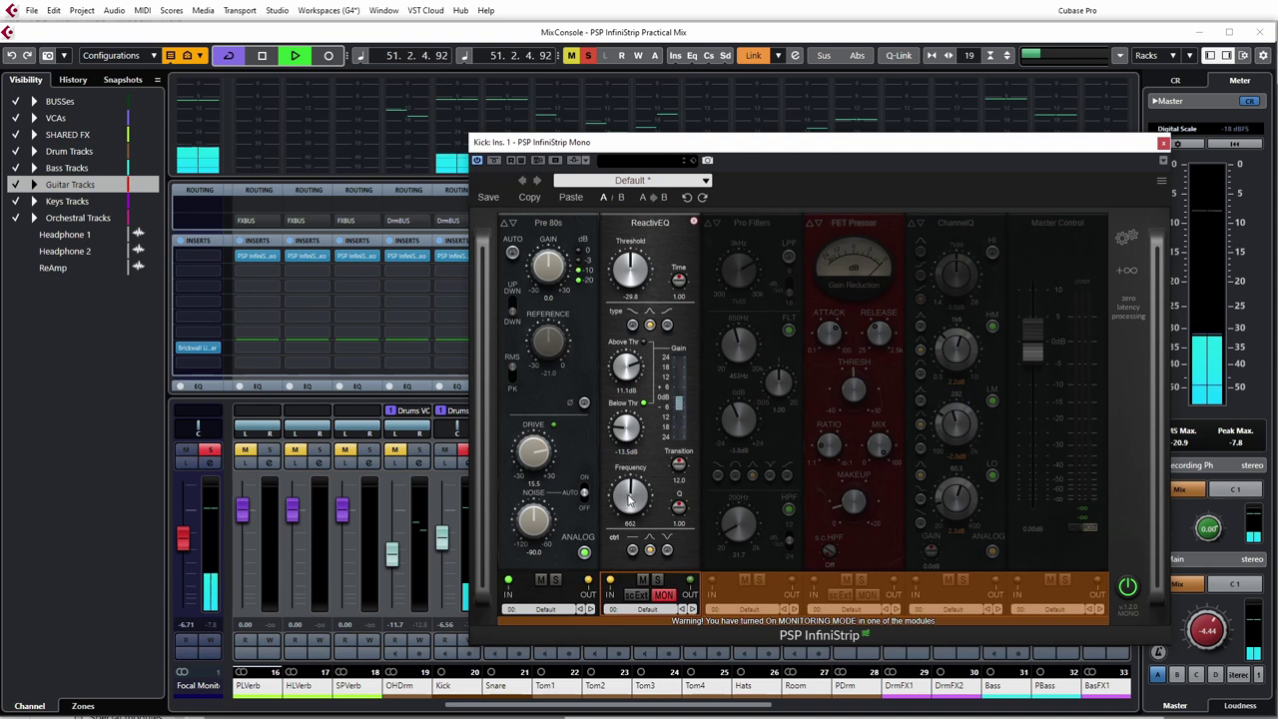
left_click_drag(626, 427, 619, 402)
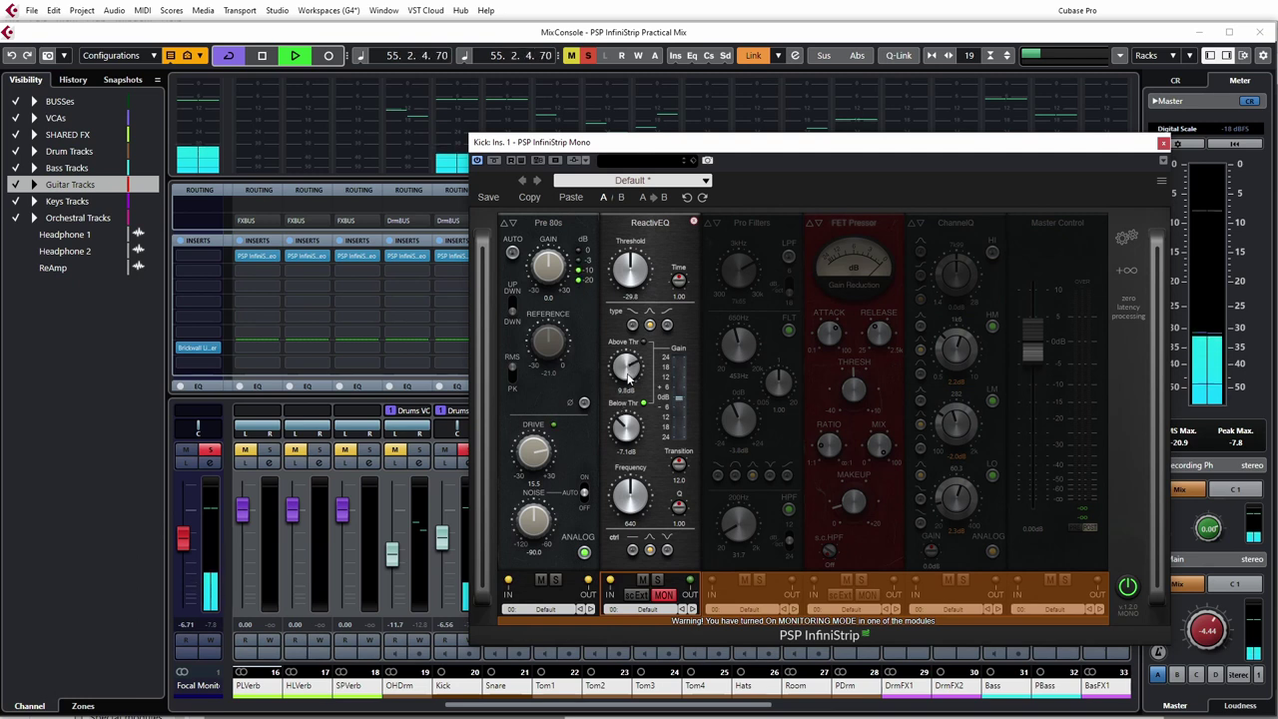
left_click_drag(633, 295, 632, 283)
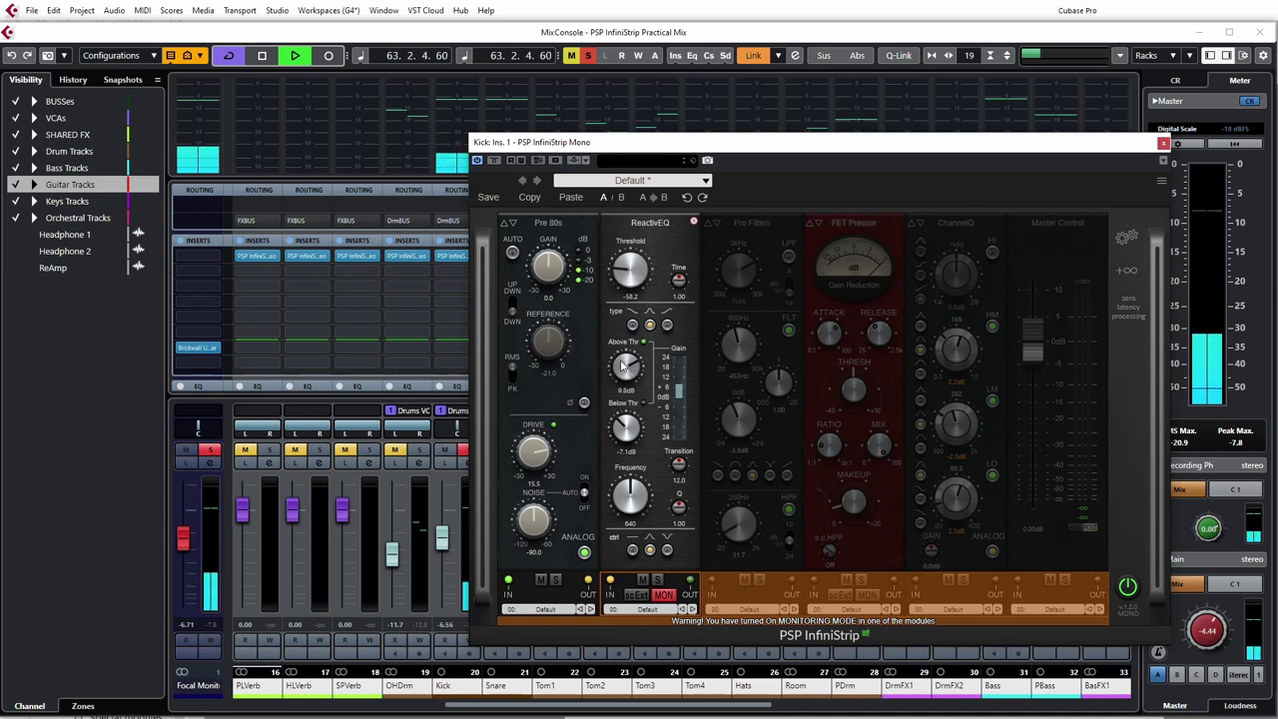
left_click(626, 430, "ctrl")
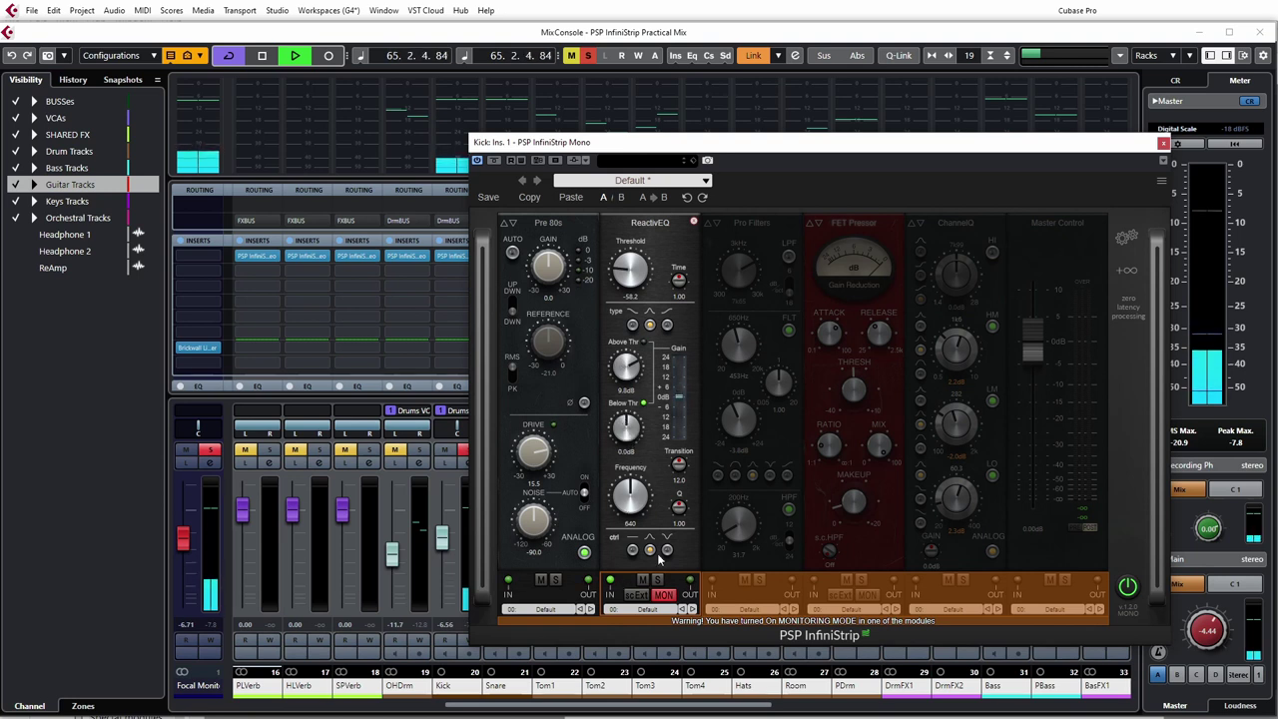
Turn off monitoring, lower the ReactivEQ's above-threshold gain to -24.0 dB, and compare the module muted and active.
left_click(664, 595)
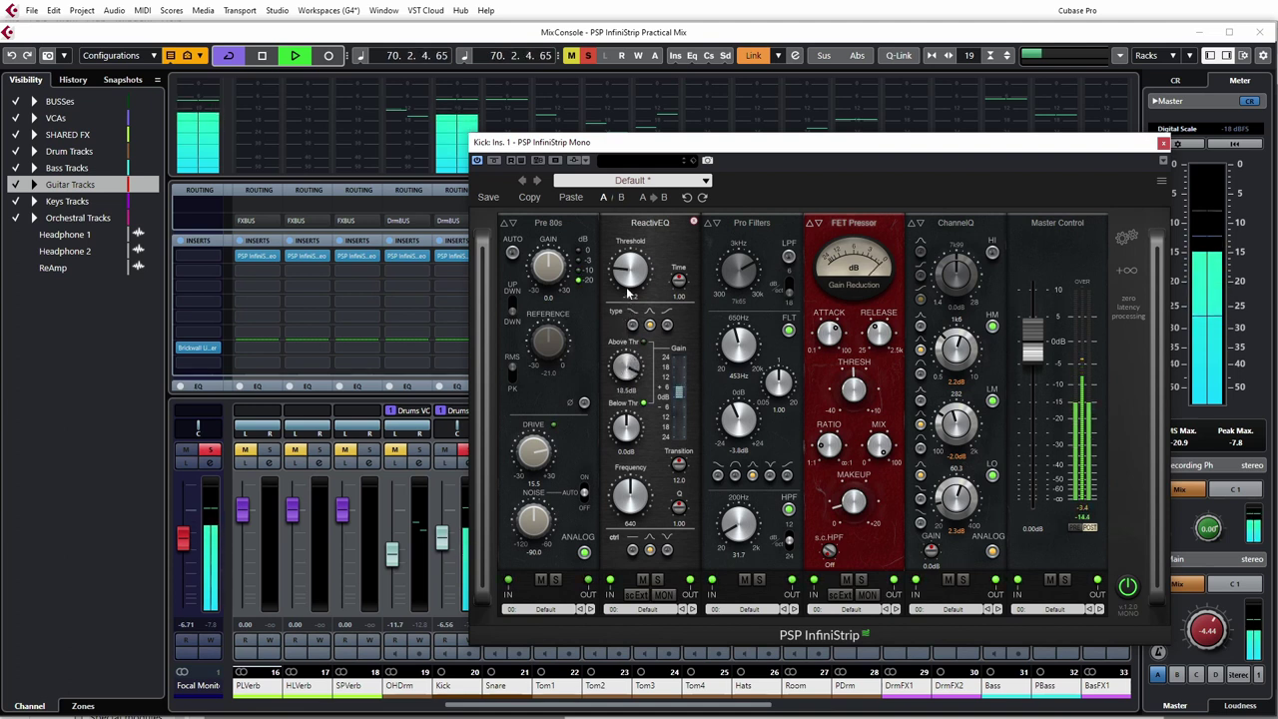
mouse_move(627, 279)
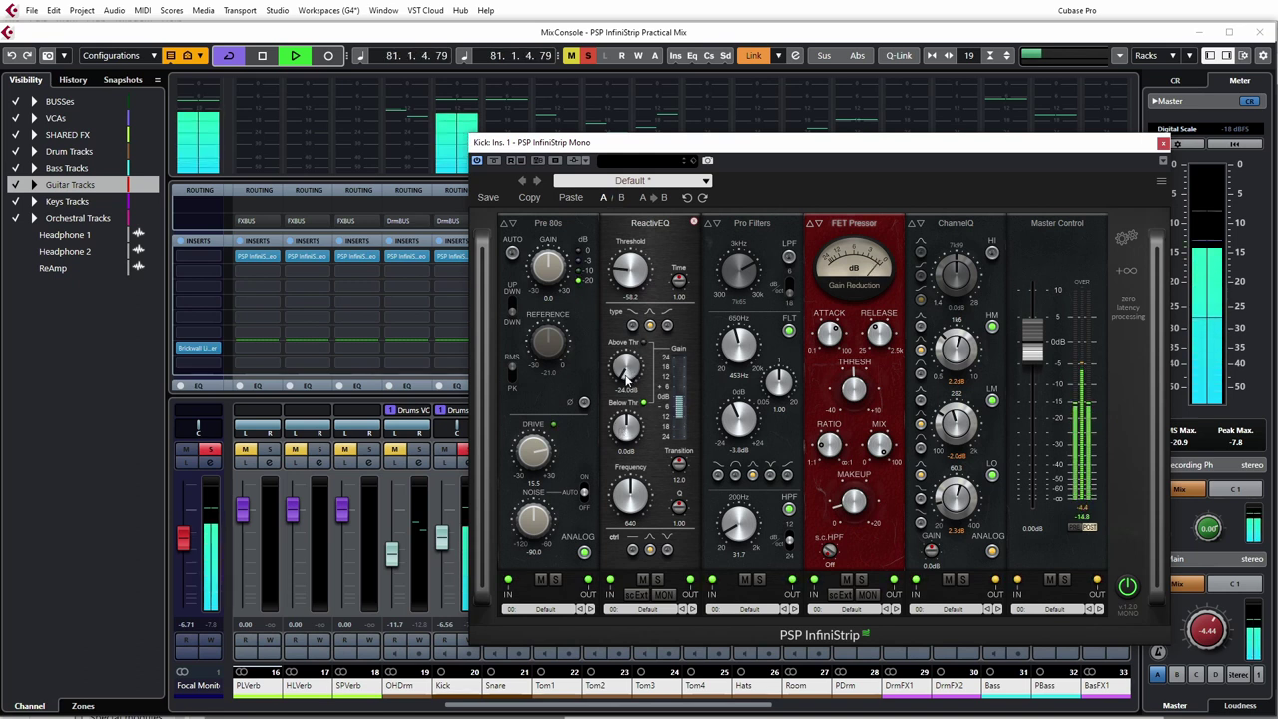
left_click(642, 580)
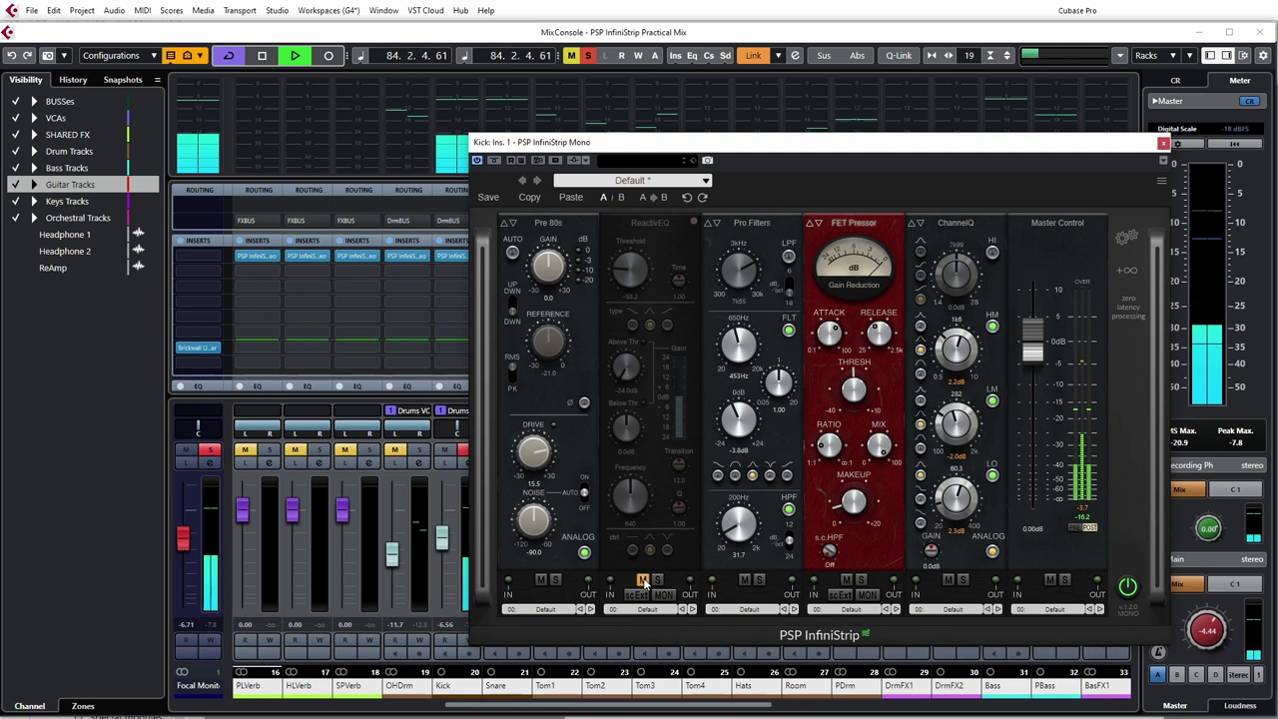
left_click(643, 580)
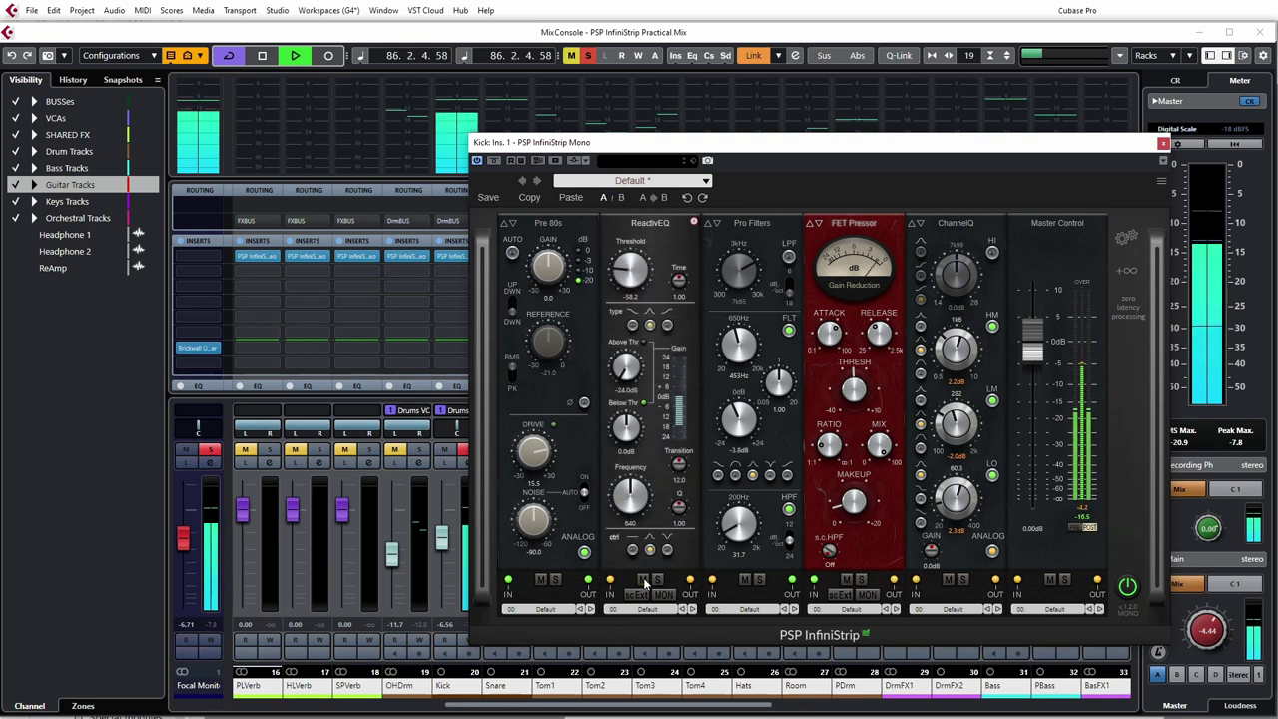
left_click(643, 581)
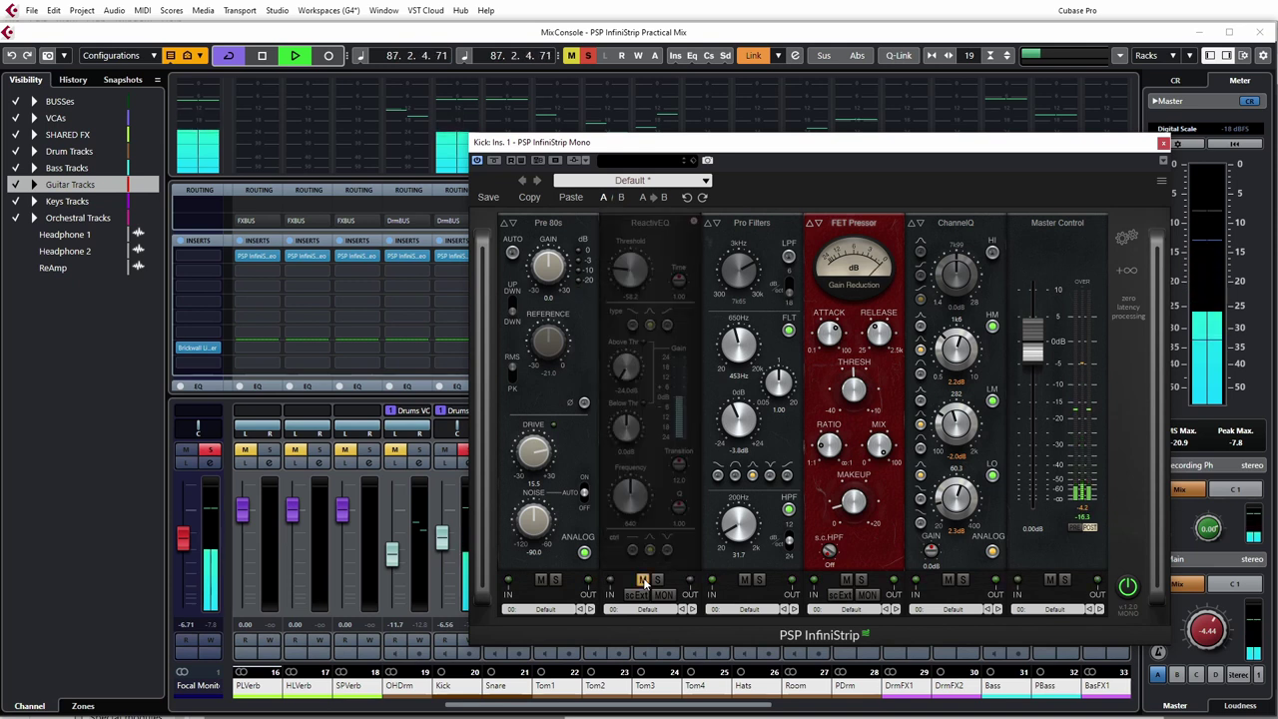
left_click(643, 581)
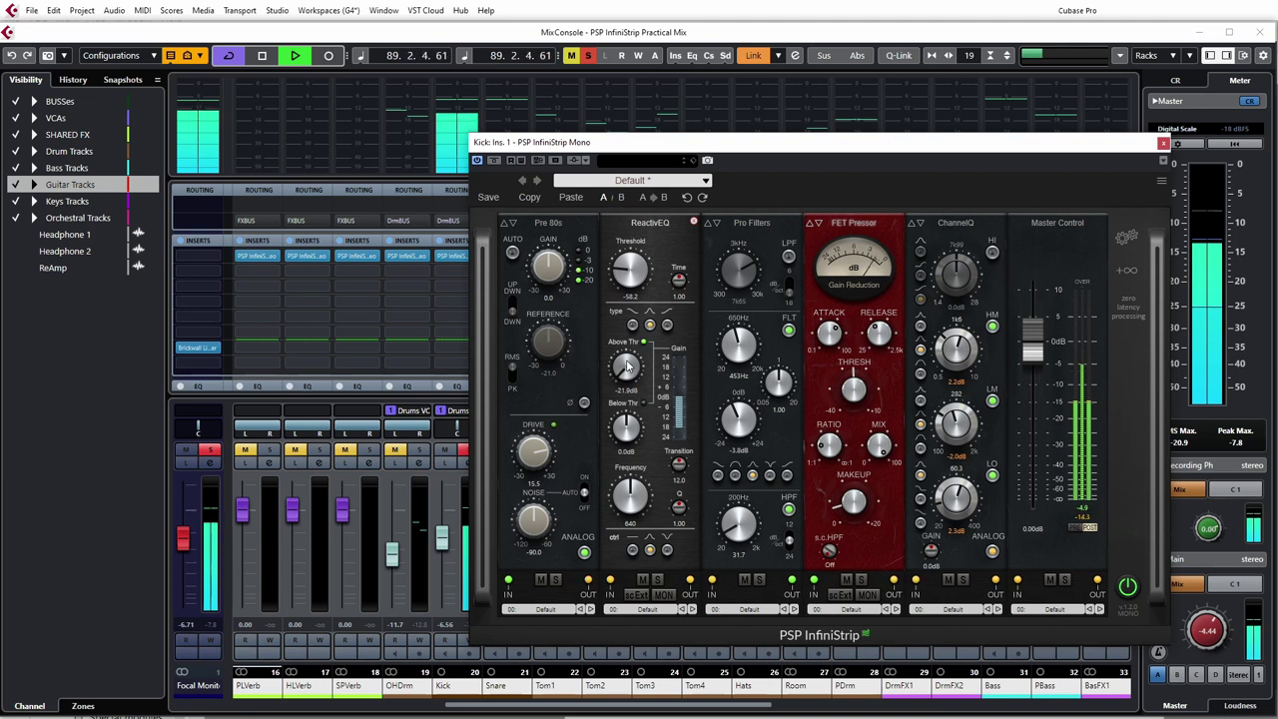
Bring the ReactivEQ's above-threshold gain to -1.3 dB and stop playback.
scroll(627, 368, "down", 5)
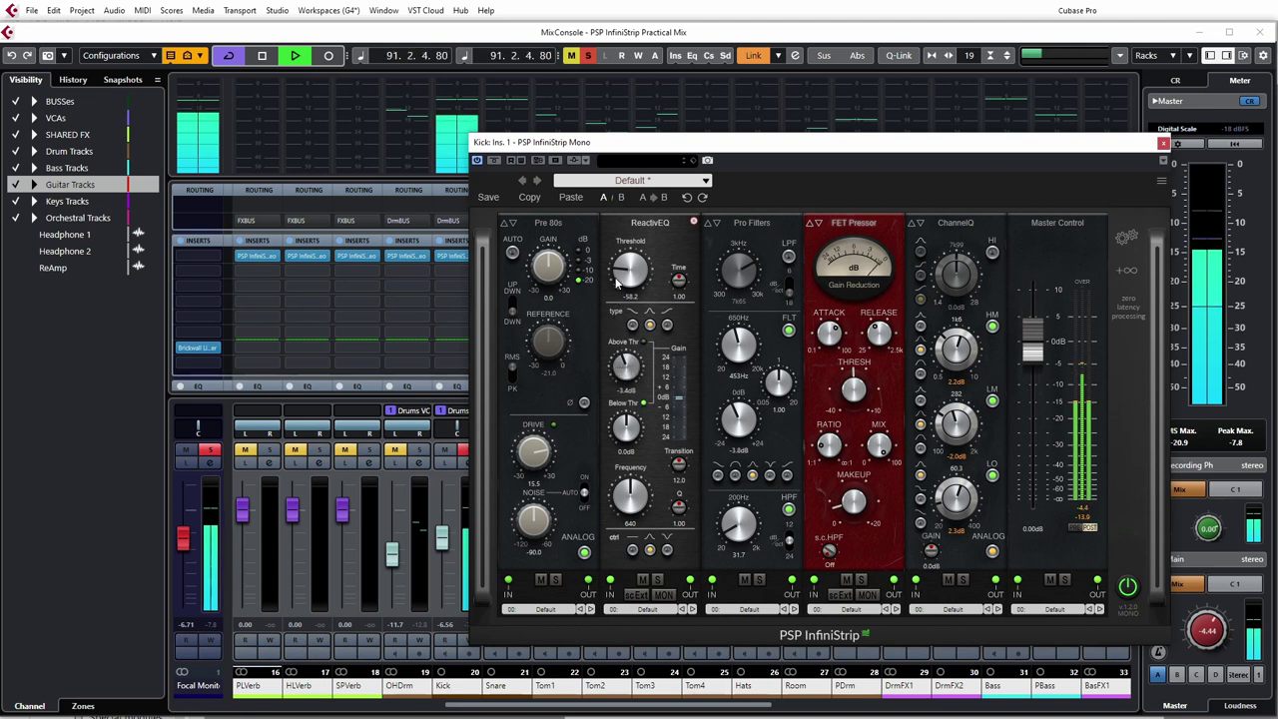
key("space")
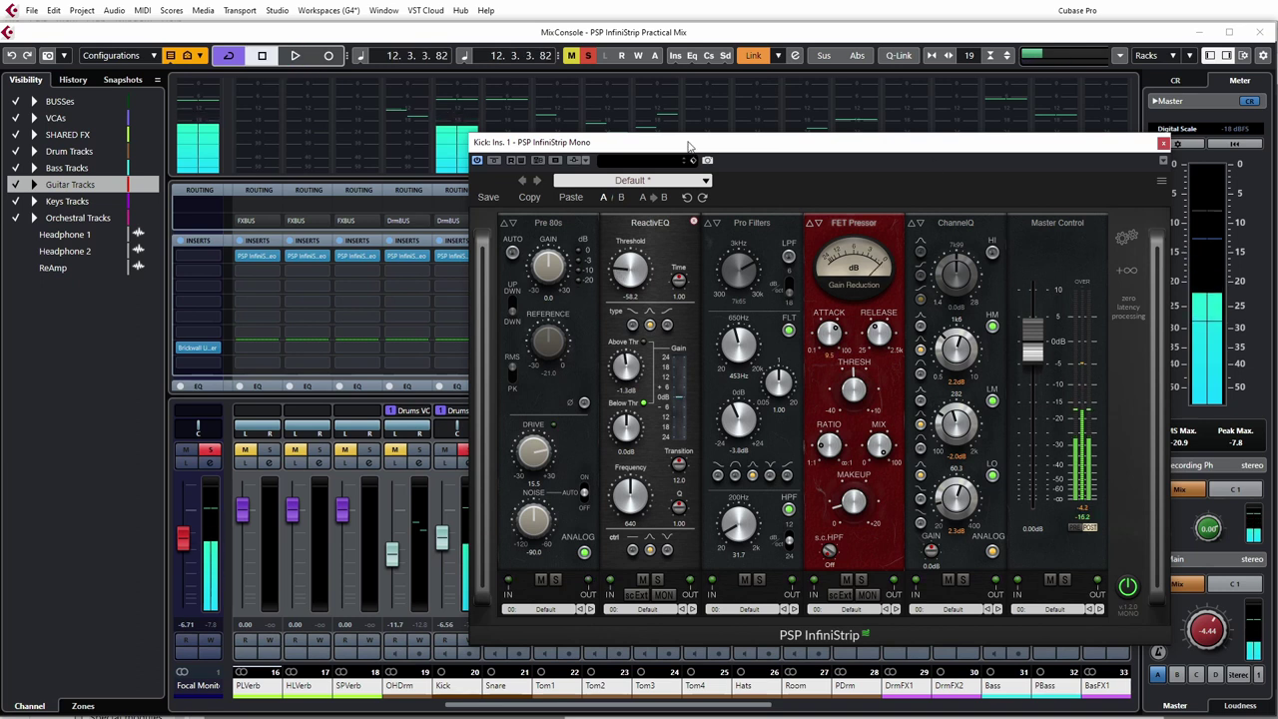
Remove the ReactivEQ module from the Kick channel's strip and close the plug-in window.
left_click(647, 222)
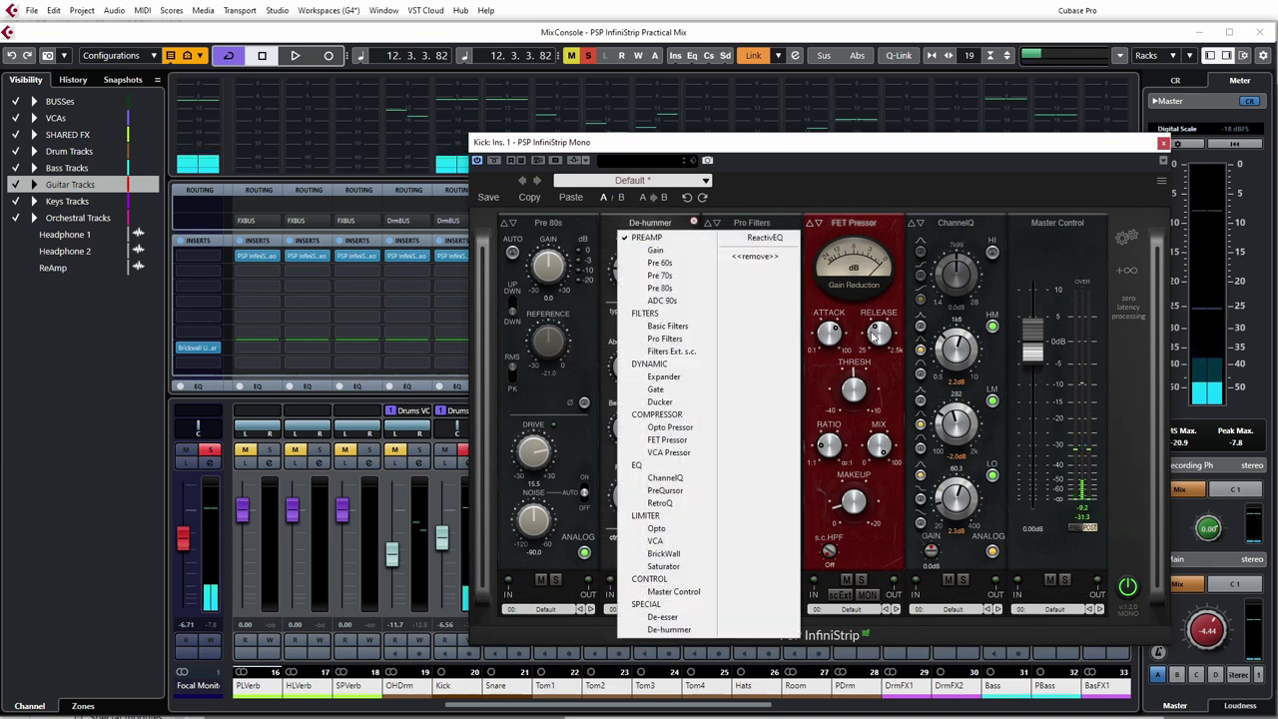
left_click(755, 257)
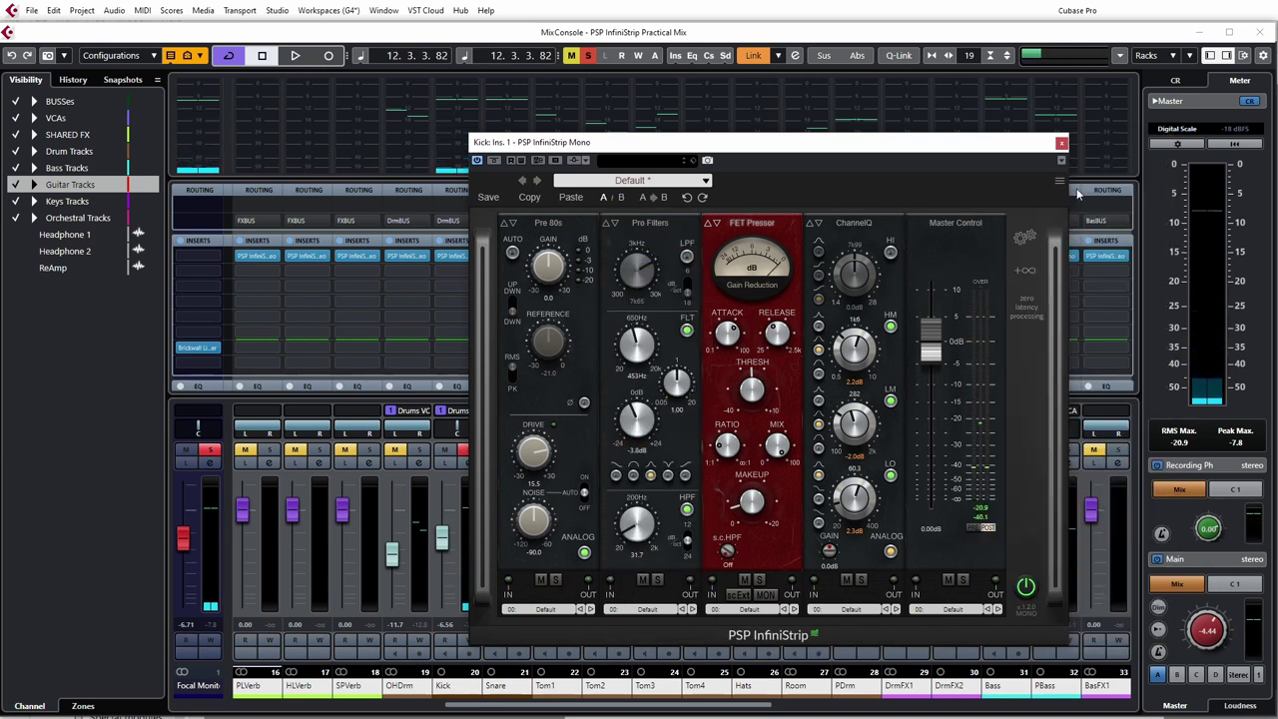
left_click(1064, 143)
Solo only the OHDrm channel and play the overheads briefly.
left_click(419, 450)
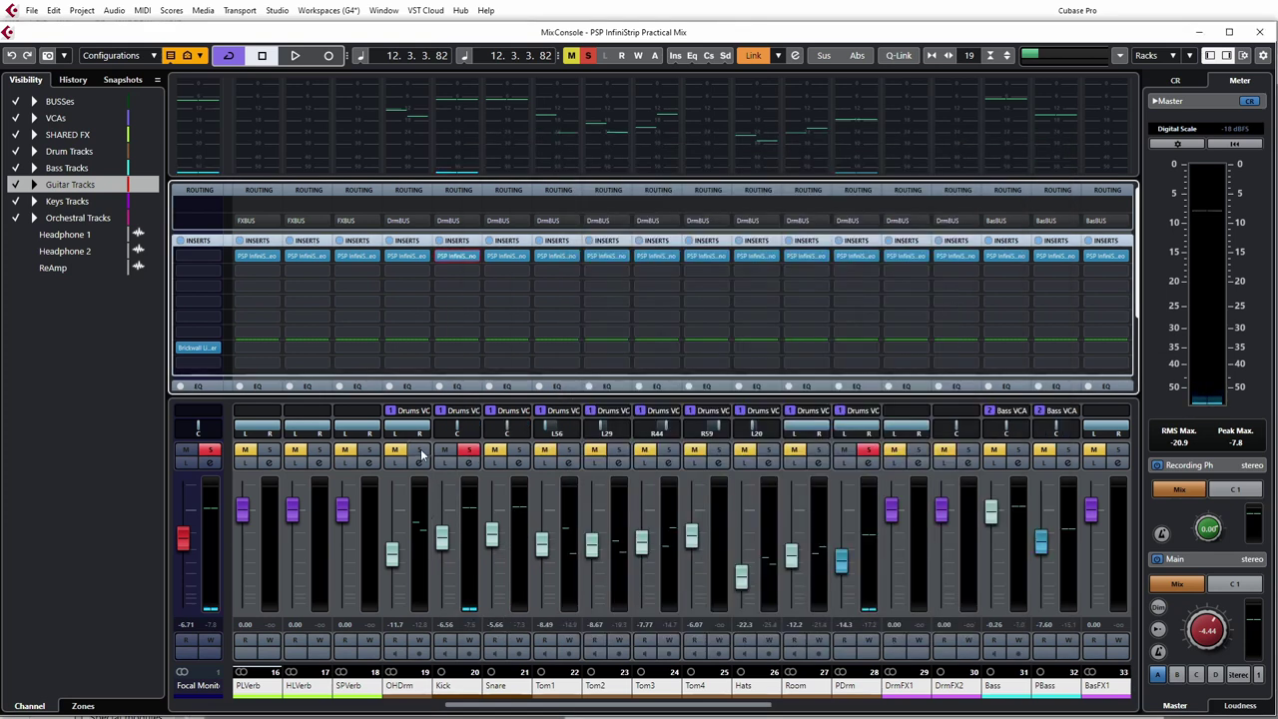
key("space")
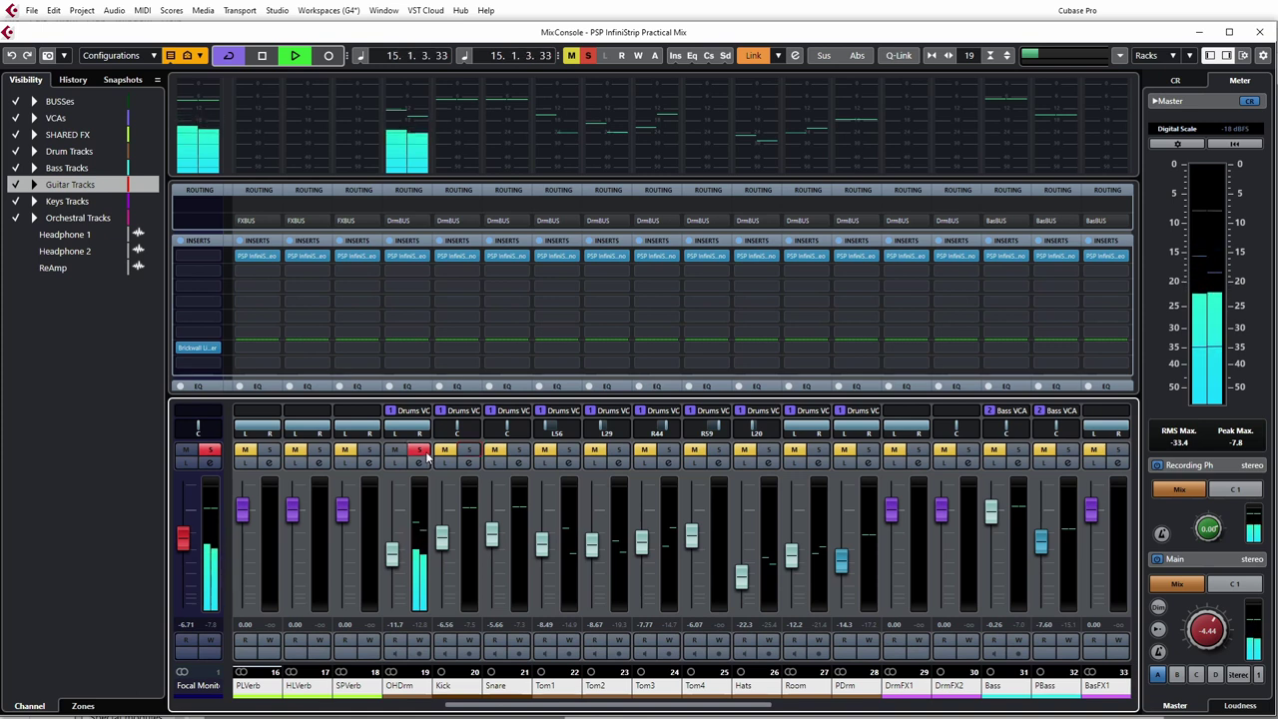
key("space")
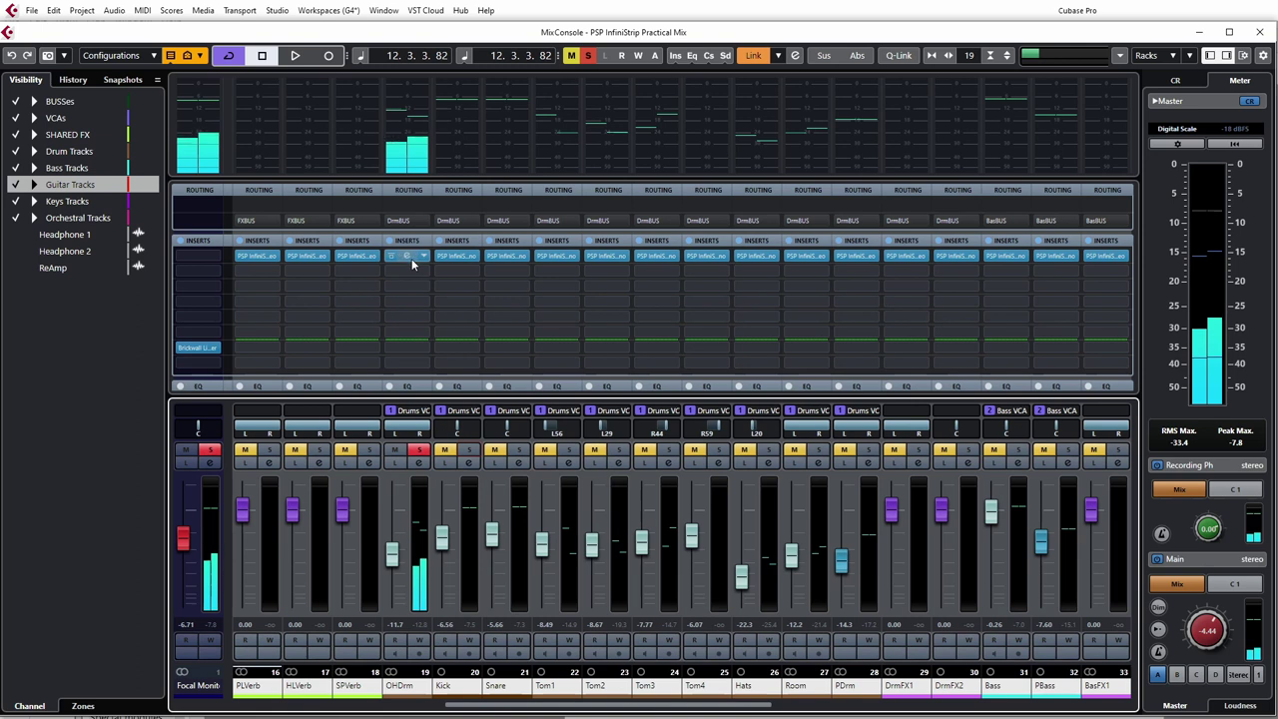
Add a ReactivEQ module to the OHDrm channel's InfiniStrip and place it first in the chain, before the Pre 80s.
left_click(412, 256)
left_click_drag(894, 191, 555, 180)
left_click(844, 304)
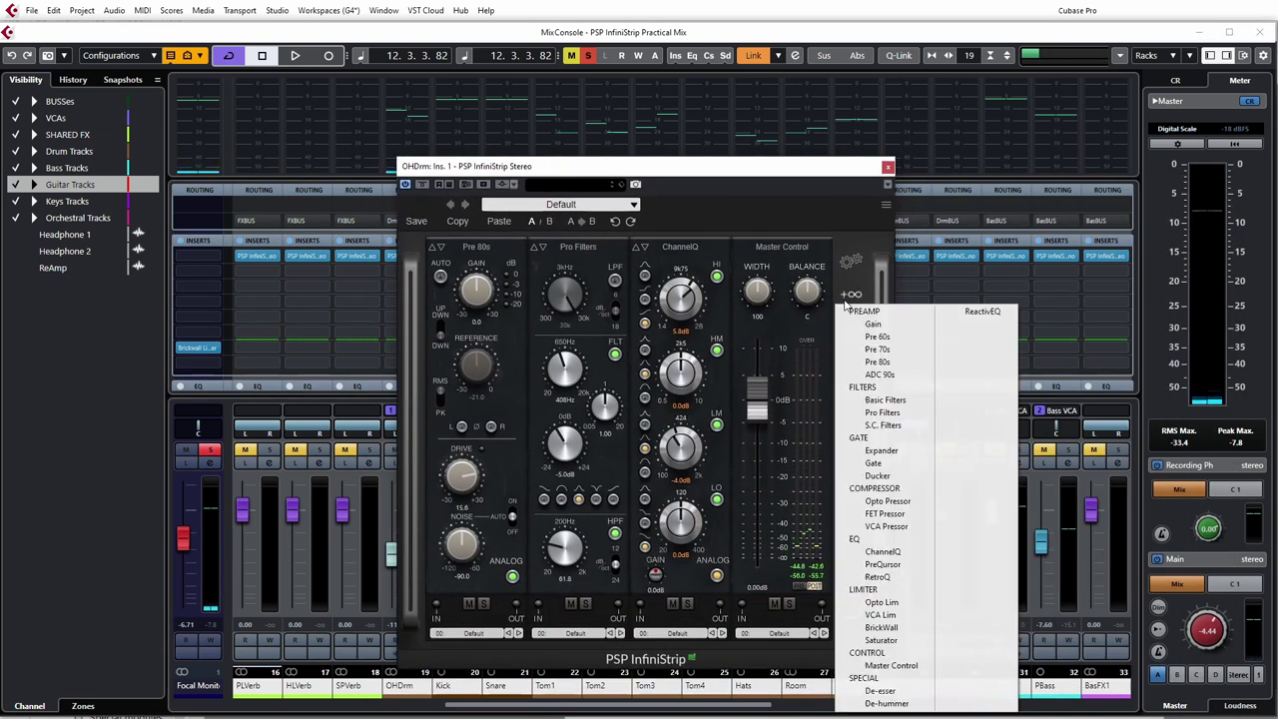
left_click(985, 312)
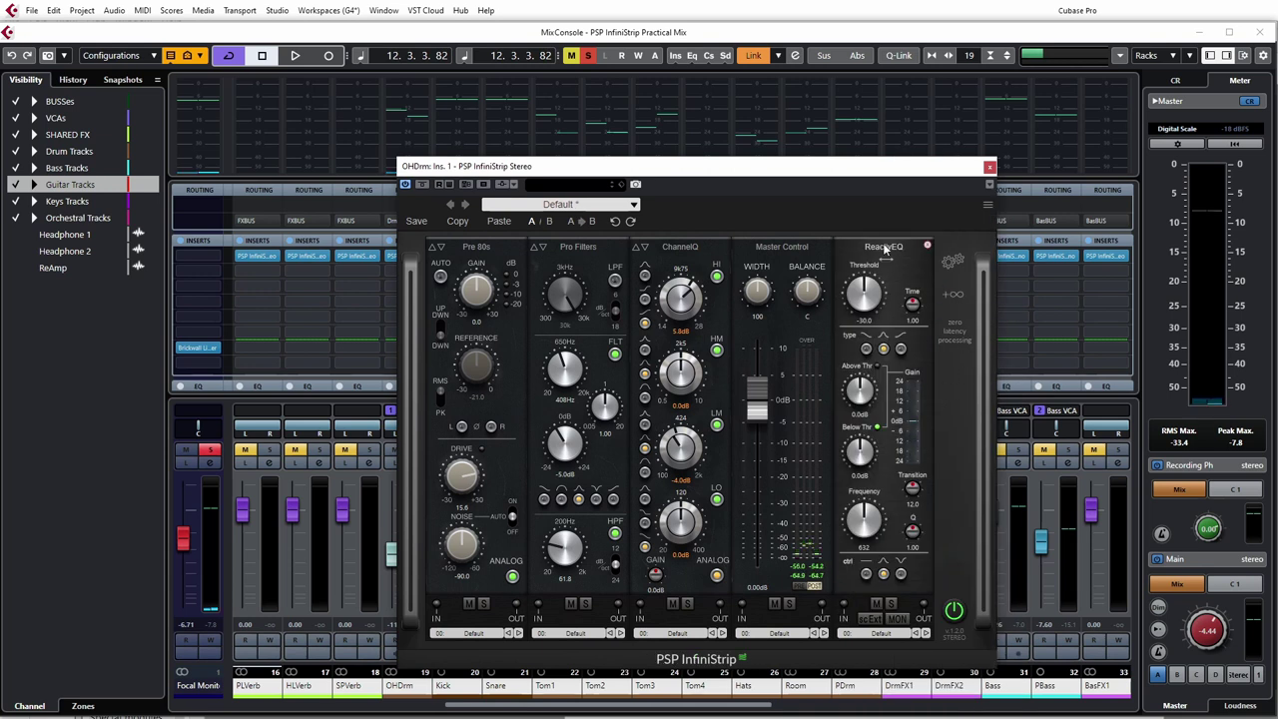
left_click_drag(891, 251, 490, 270)
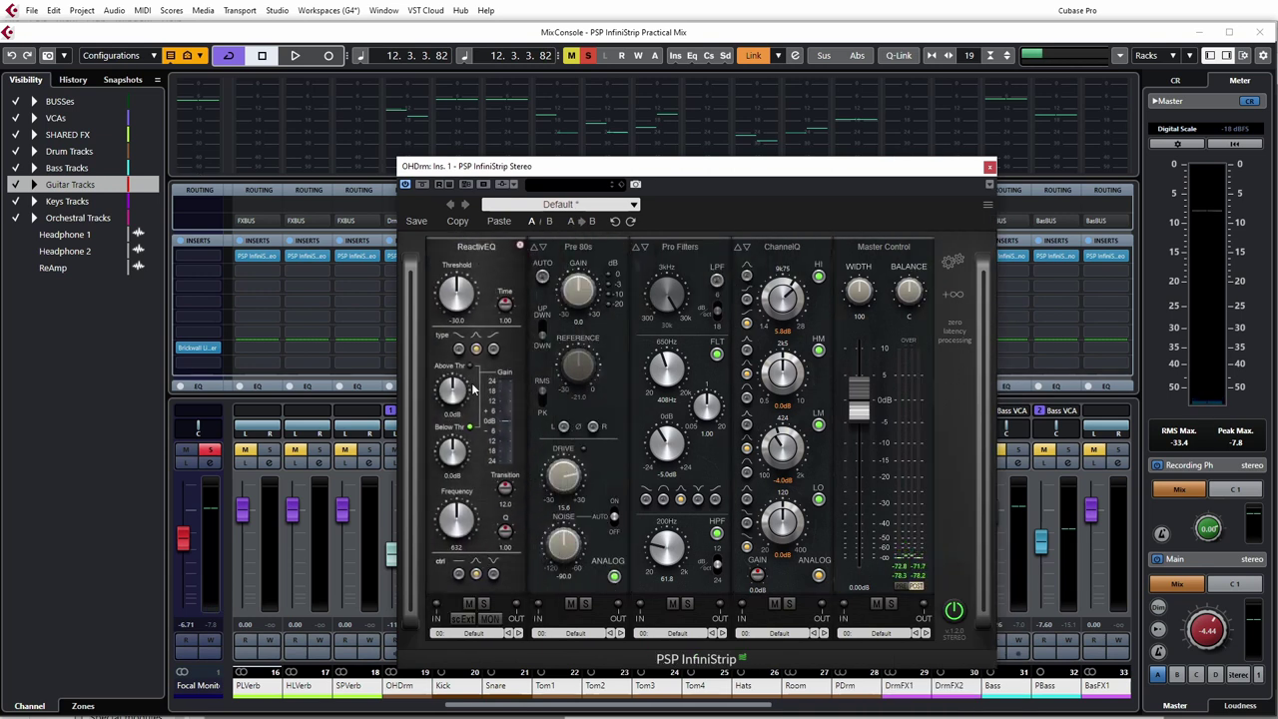
With monitoring on and the overheads playing, set the ReactivEQ's frequency to 2k48 and its threshold to -40.7.
left_click(491, 617)
key("space")
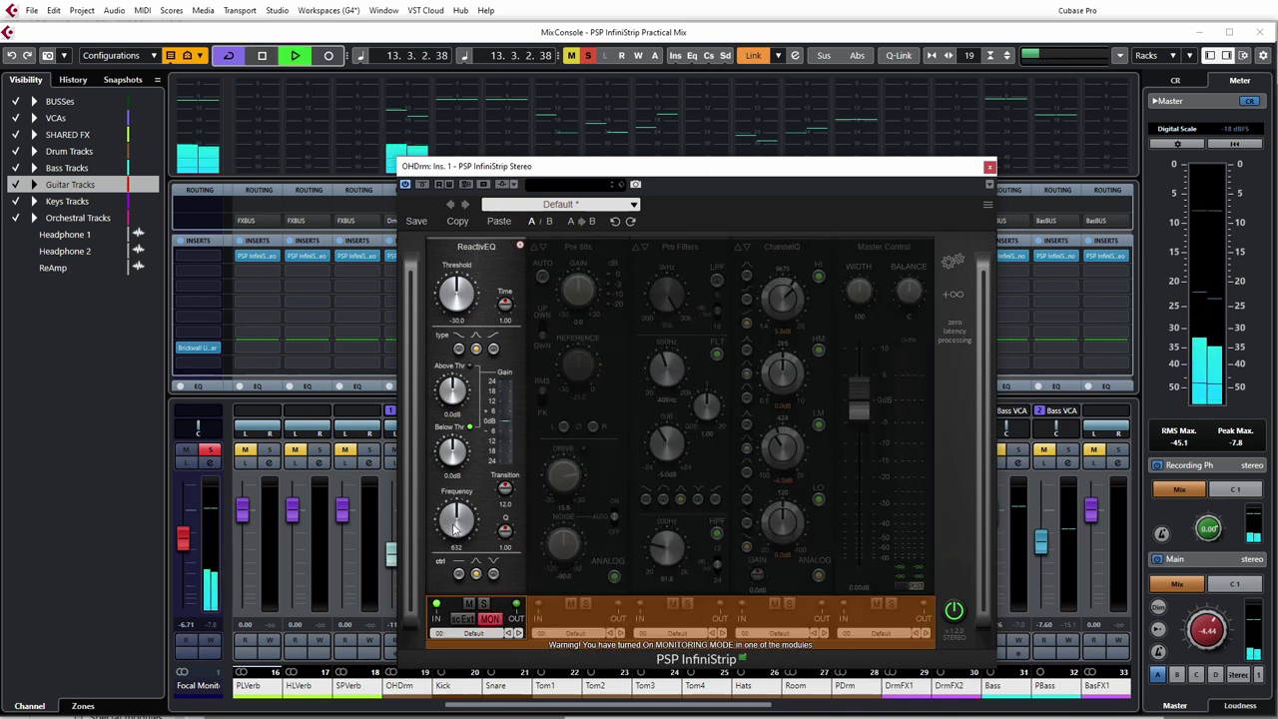
scroll(455, 514, "up", 3)
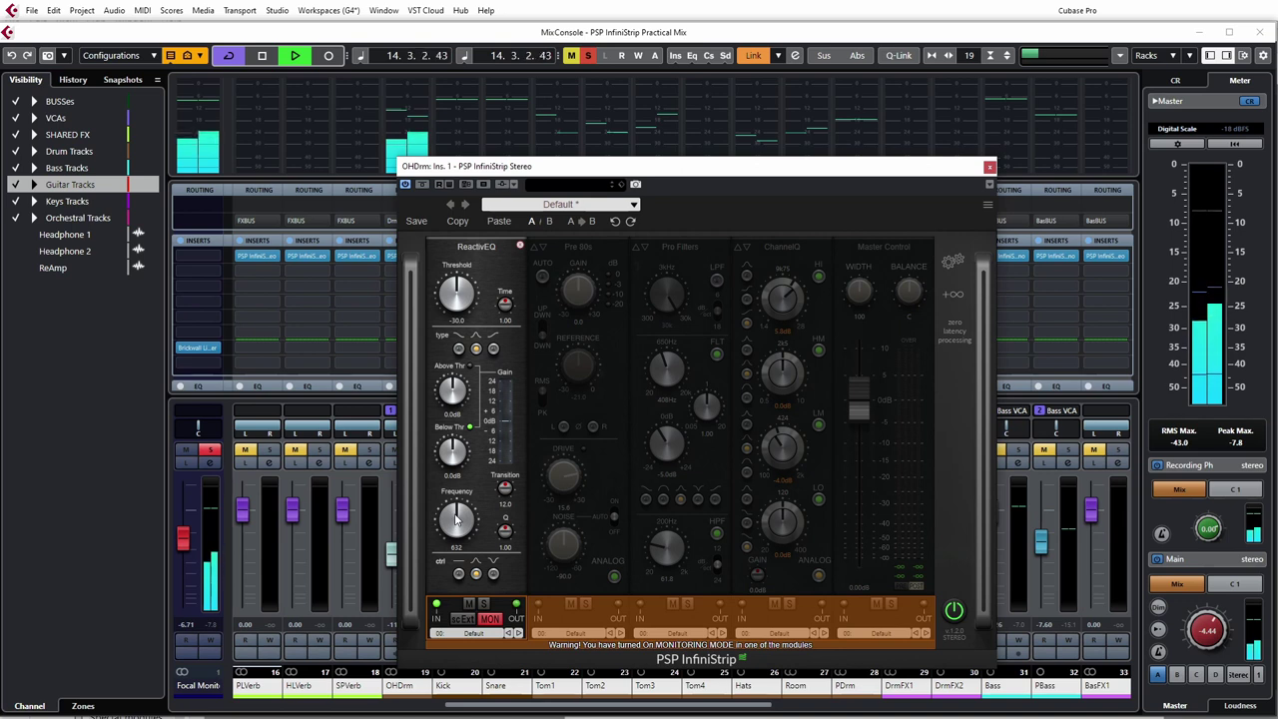
left_click_drag(456, 513, 459, 485)
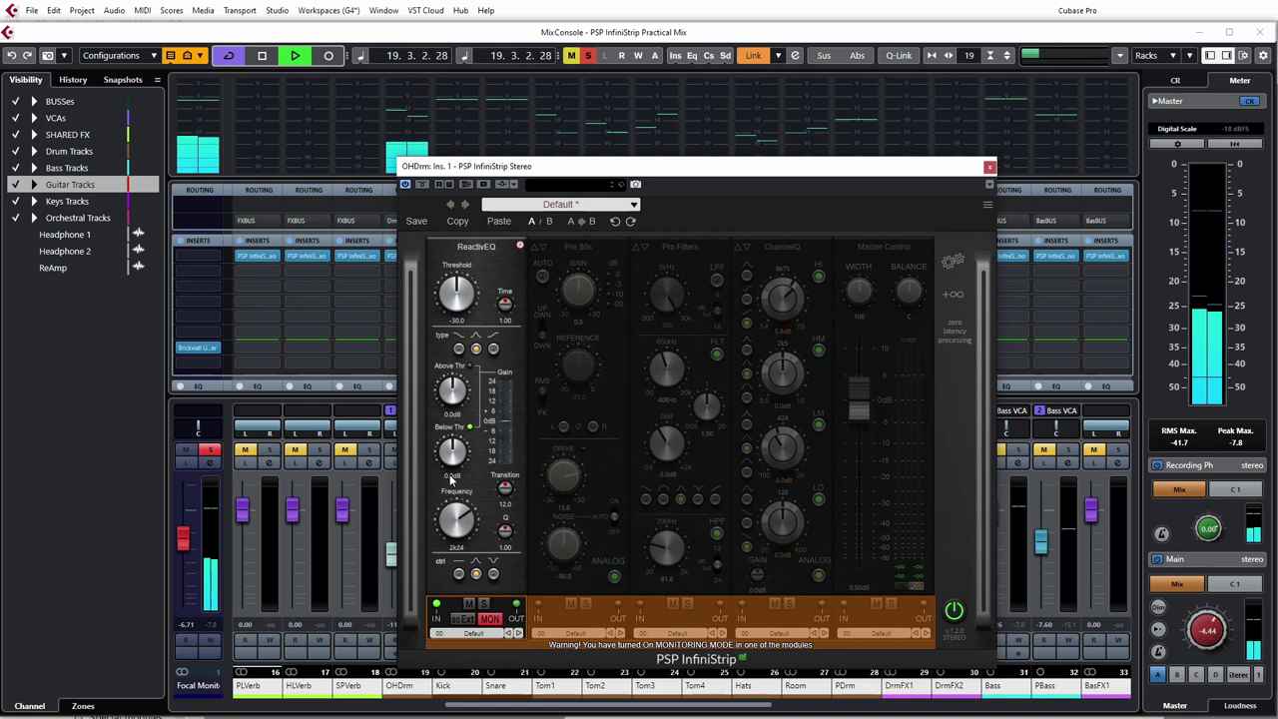
left_click_drag(450, 476, 469, 544)
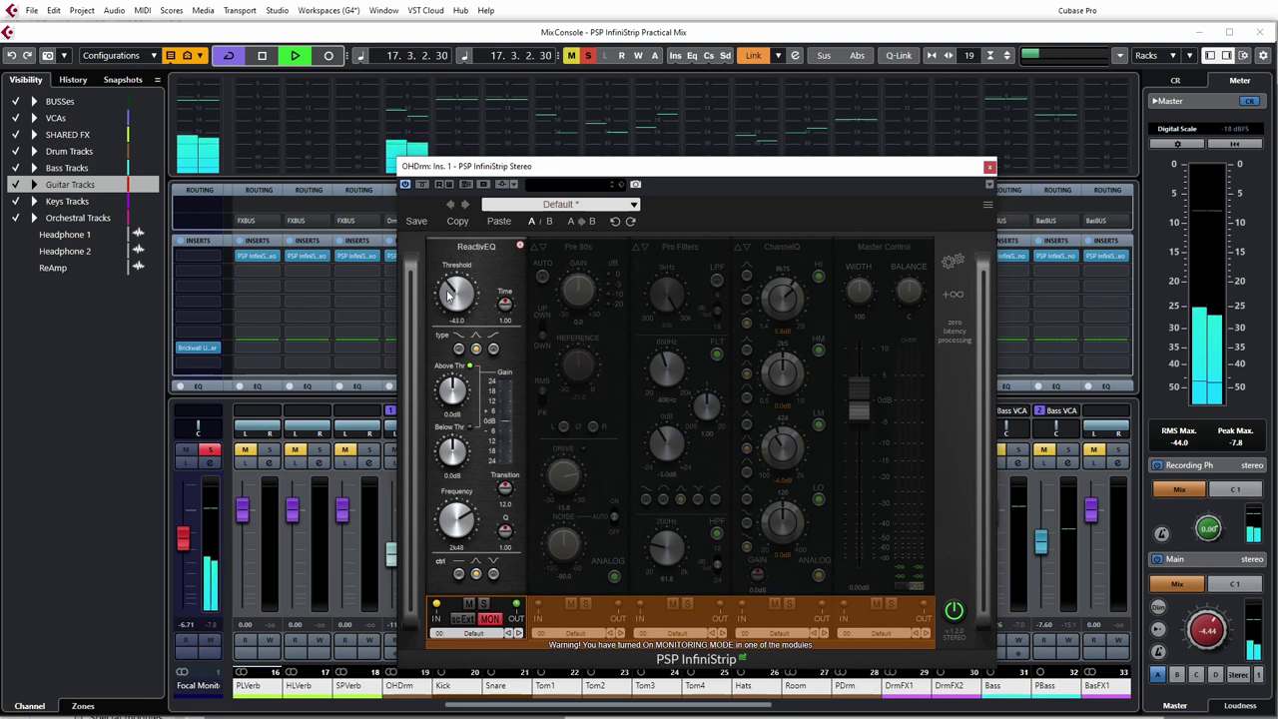
left_click_drag(450, 289, 491, 359)
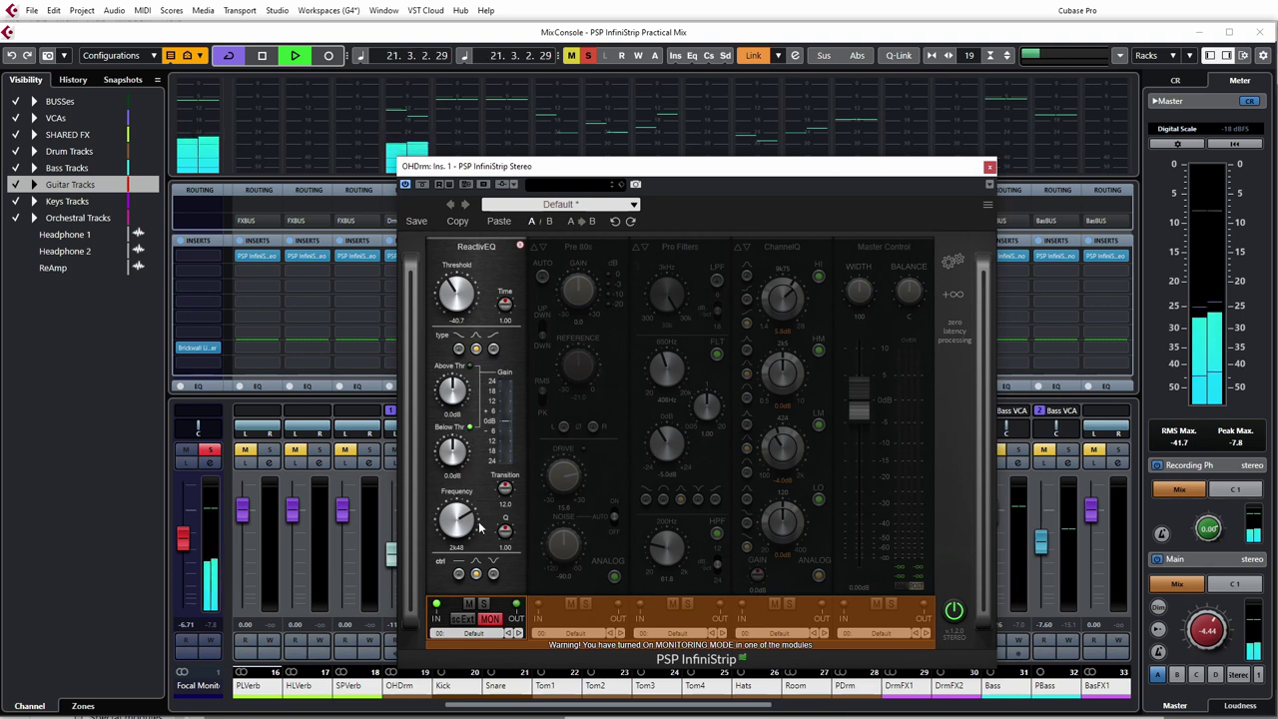
Turn off ReactivEQ monitoring and compare the overheads with the module muted and active.
left_click(491, 620)
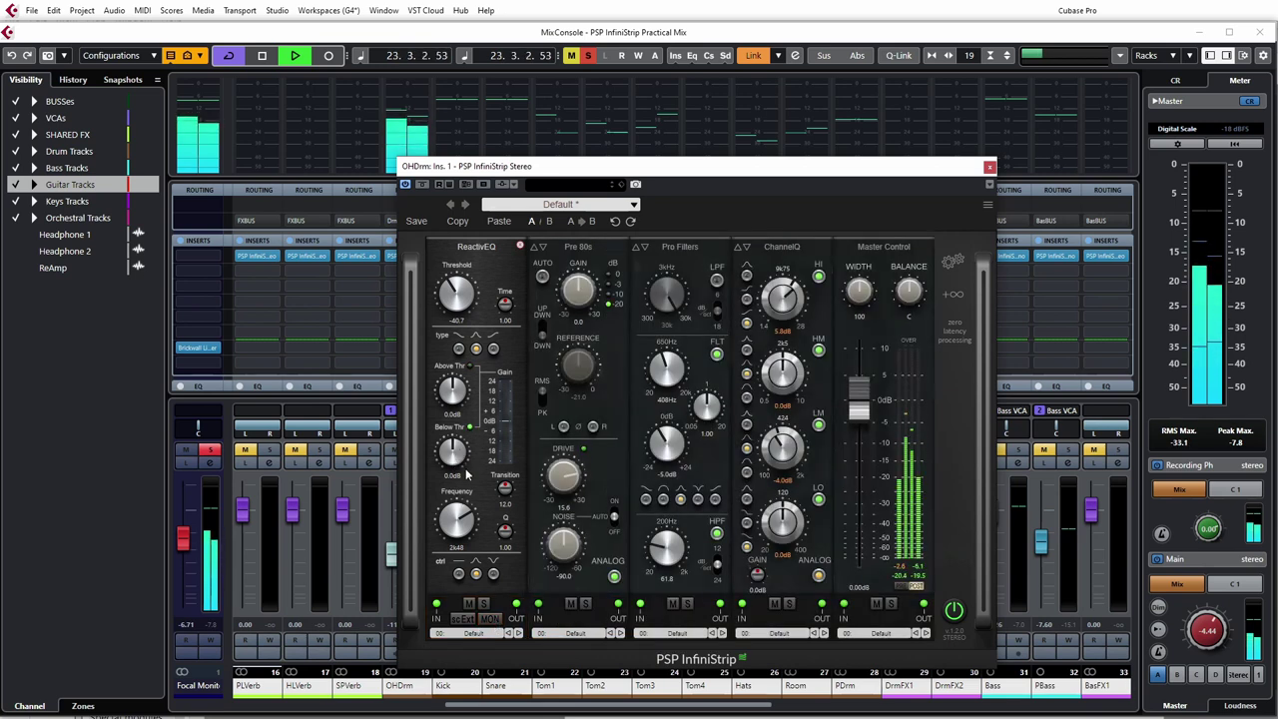
left_click(468, 604)
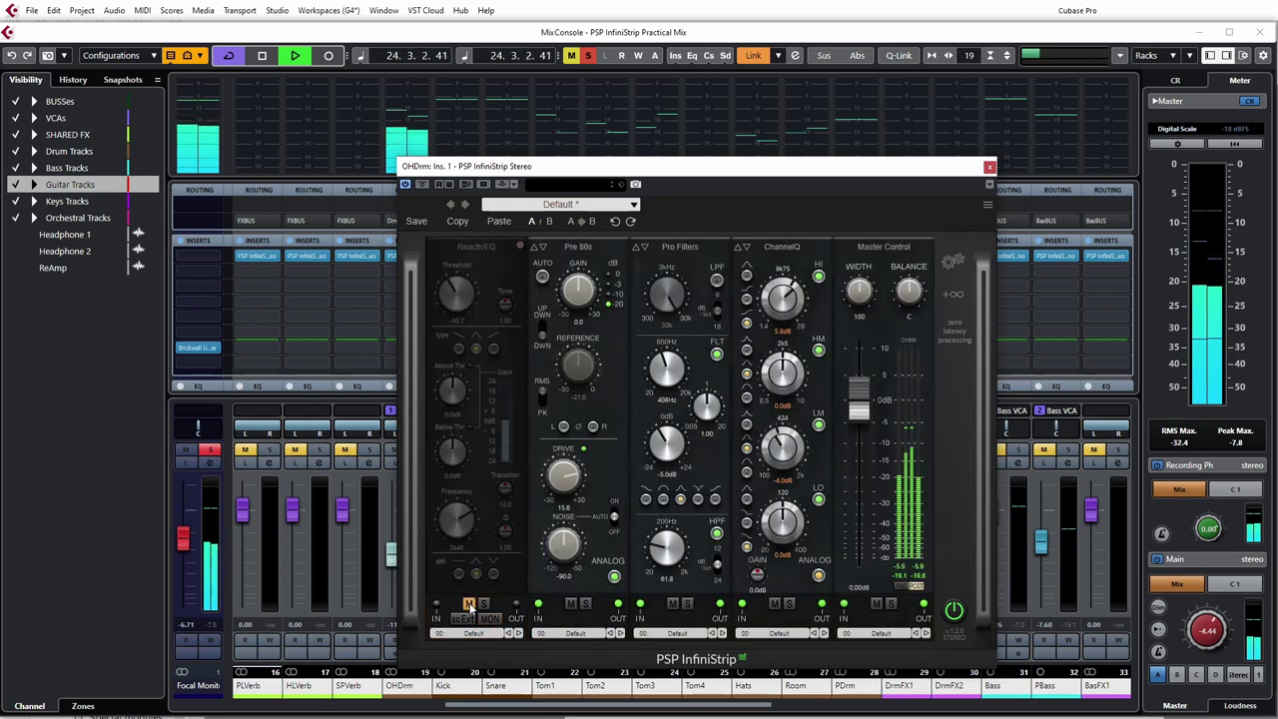
left_click(468, 604)
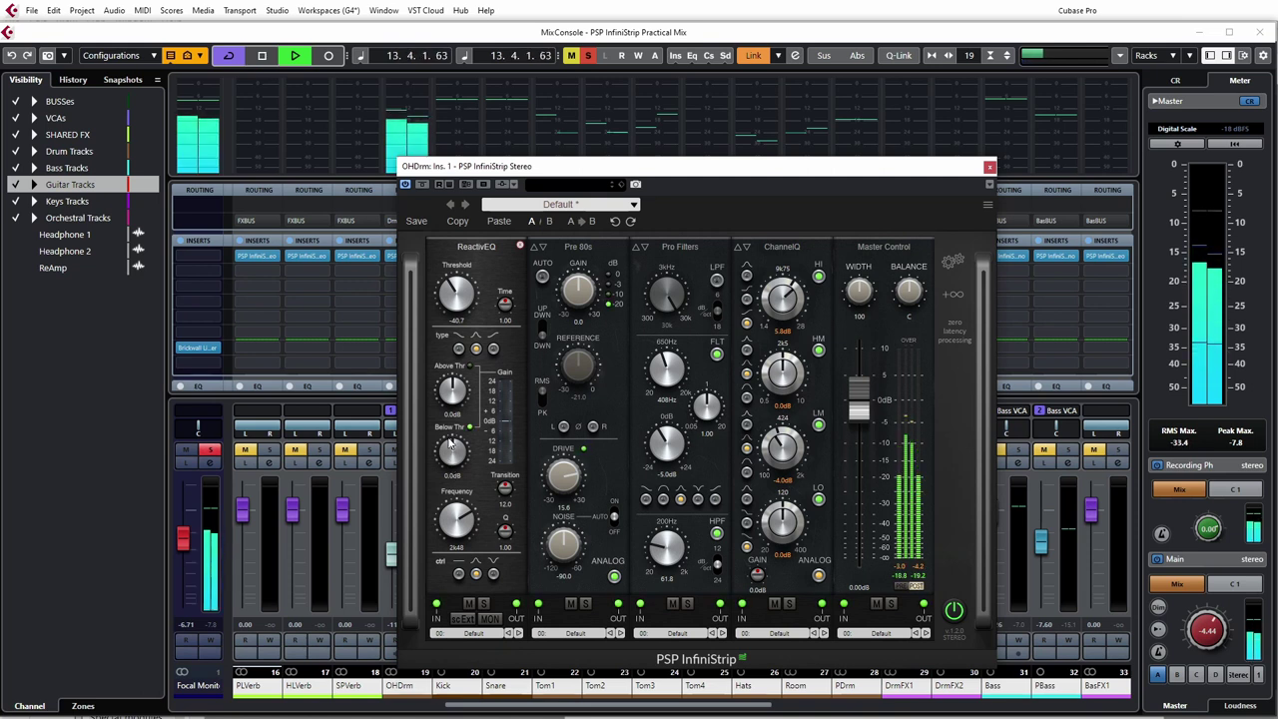
Audition the bell with the below-threshold gain at -24.0 dB and 21.4 dB, and stop playback.
left_click_drag(456, 451, 424, 548)
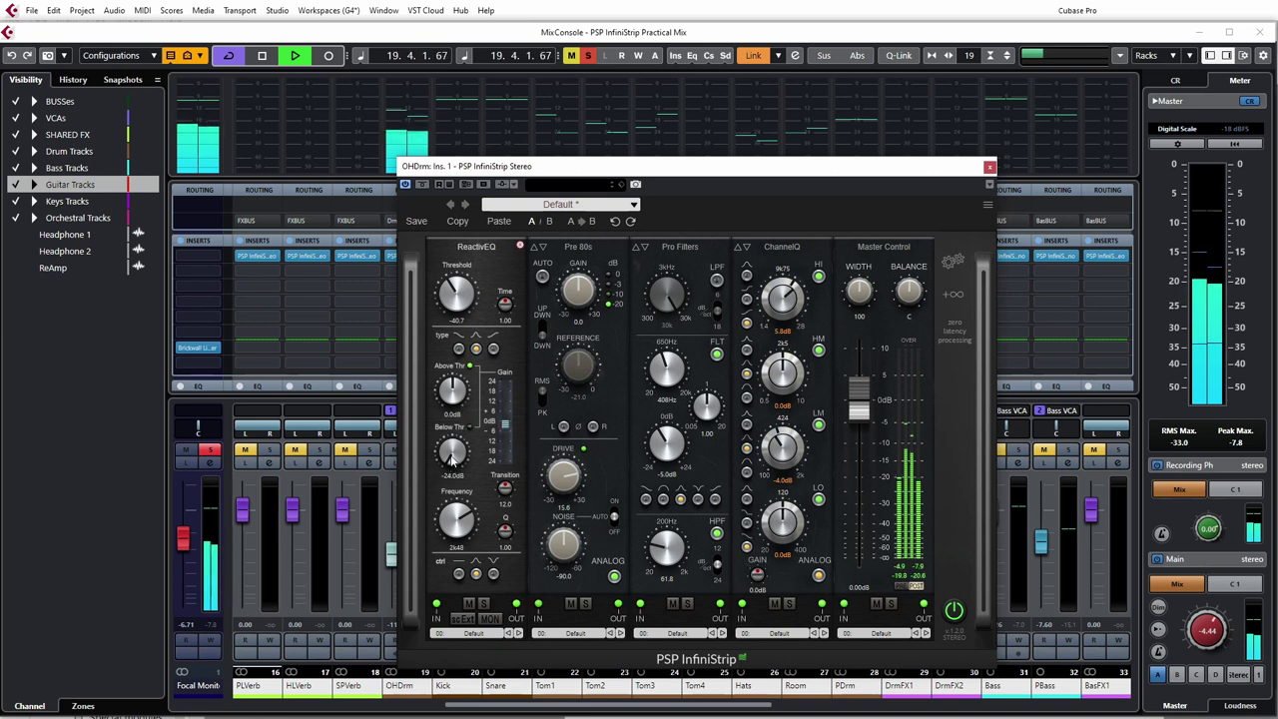
left_click_drag(451, 457, 453, 444)
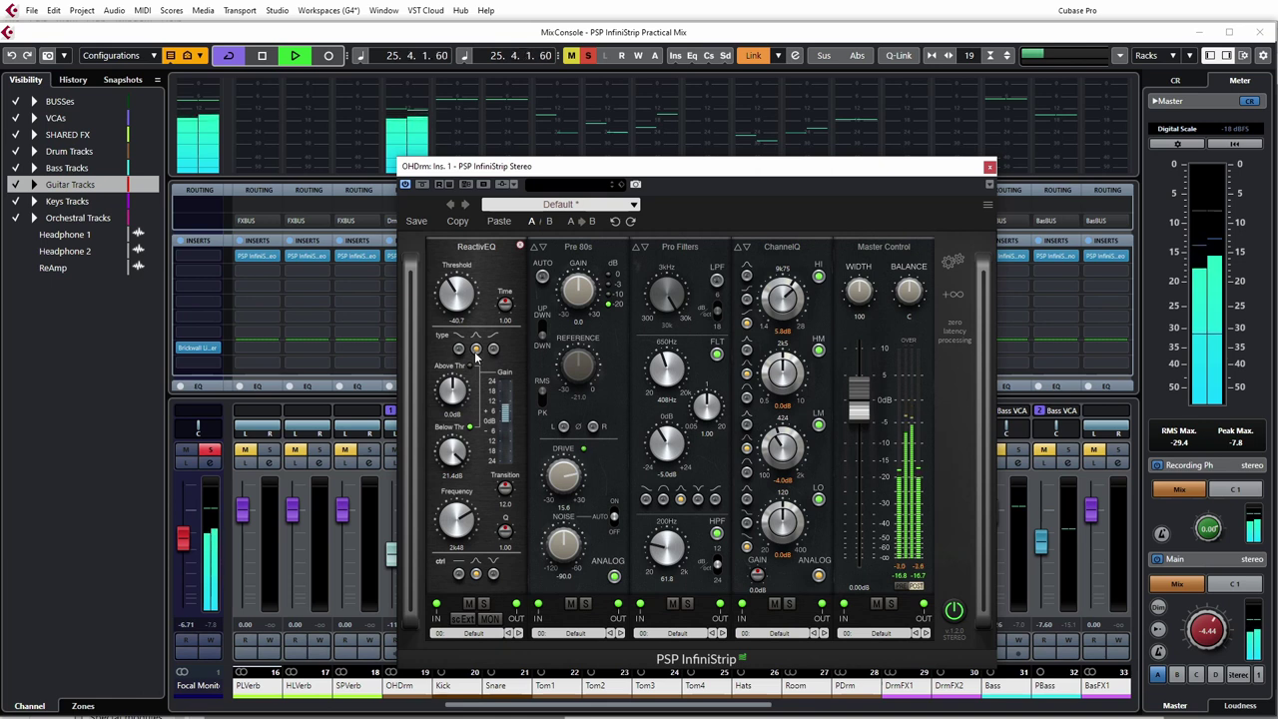
key("space")
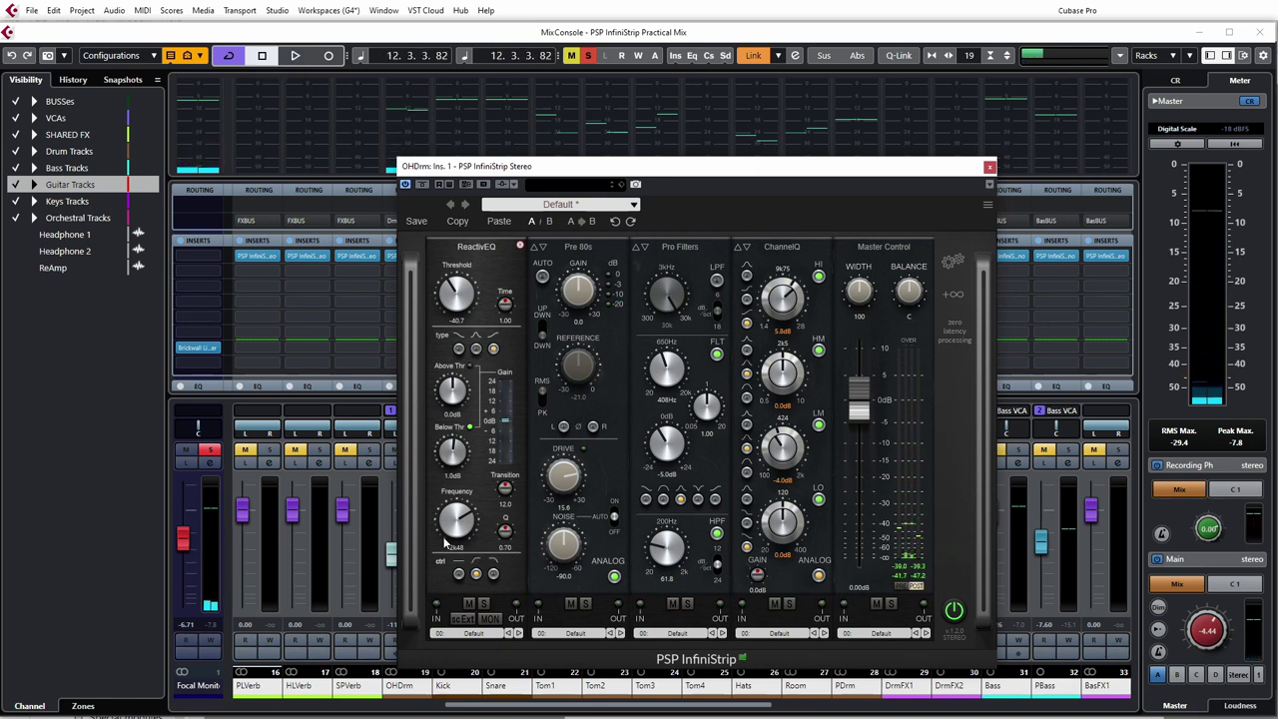
With monitoring on during playback, compare the bell and high shelf types, keep the high shelf, and reset the below-threshold gain to 0.0 dB.
left_click_drag(451, 455, 455, 519)
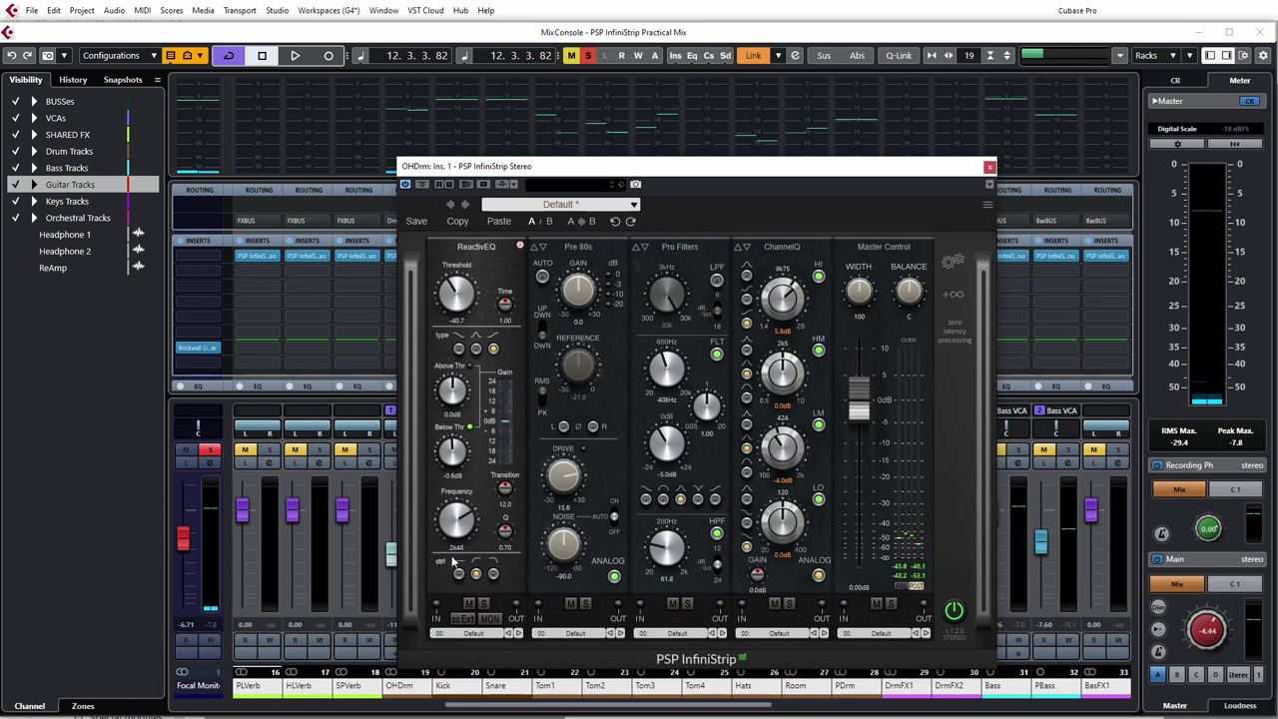
left_click(493, 621)
key("space")
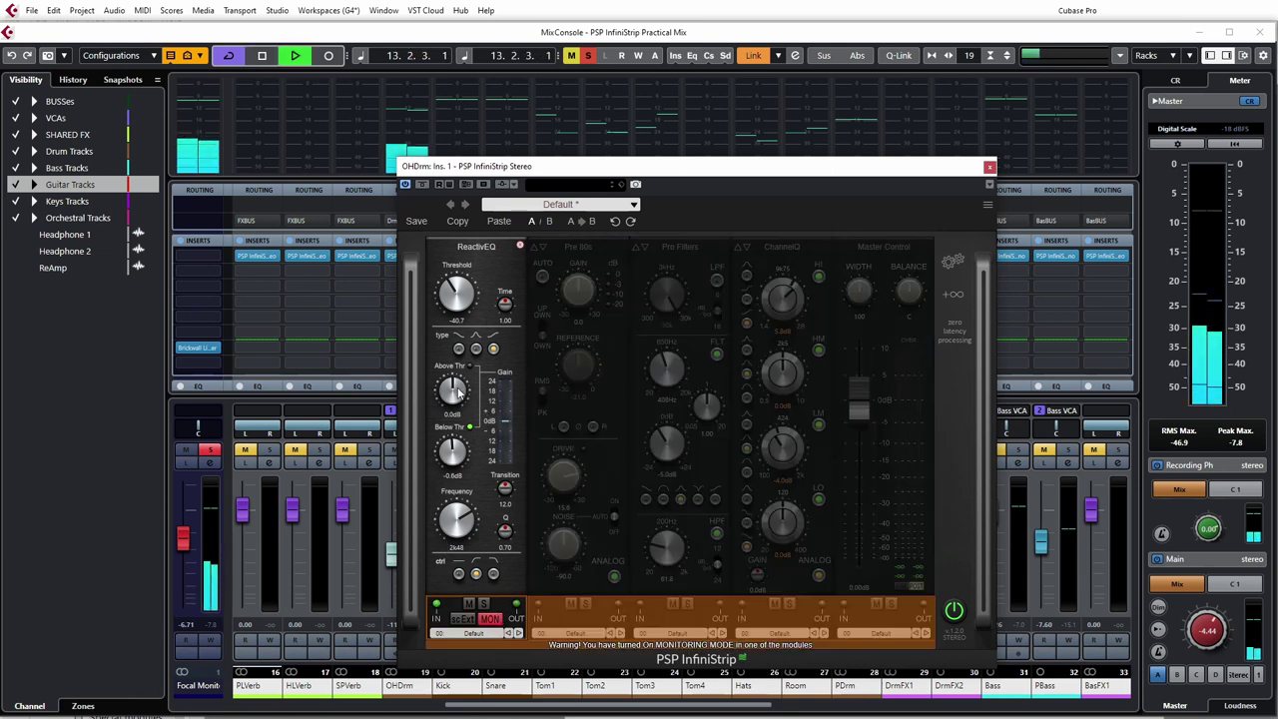
left_click(475, 350)
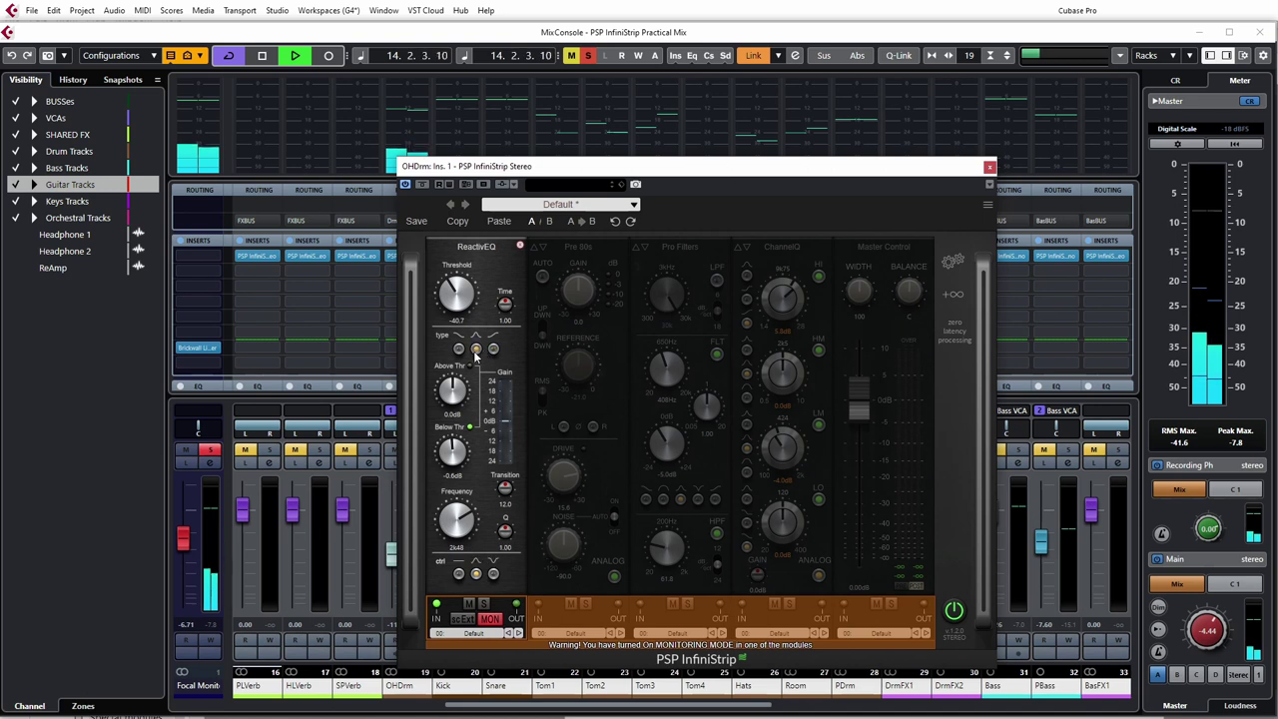
left_click(477, 349)
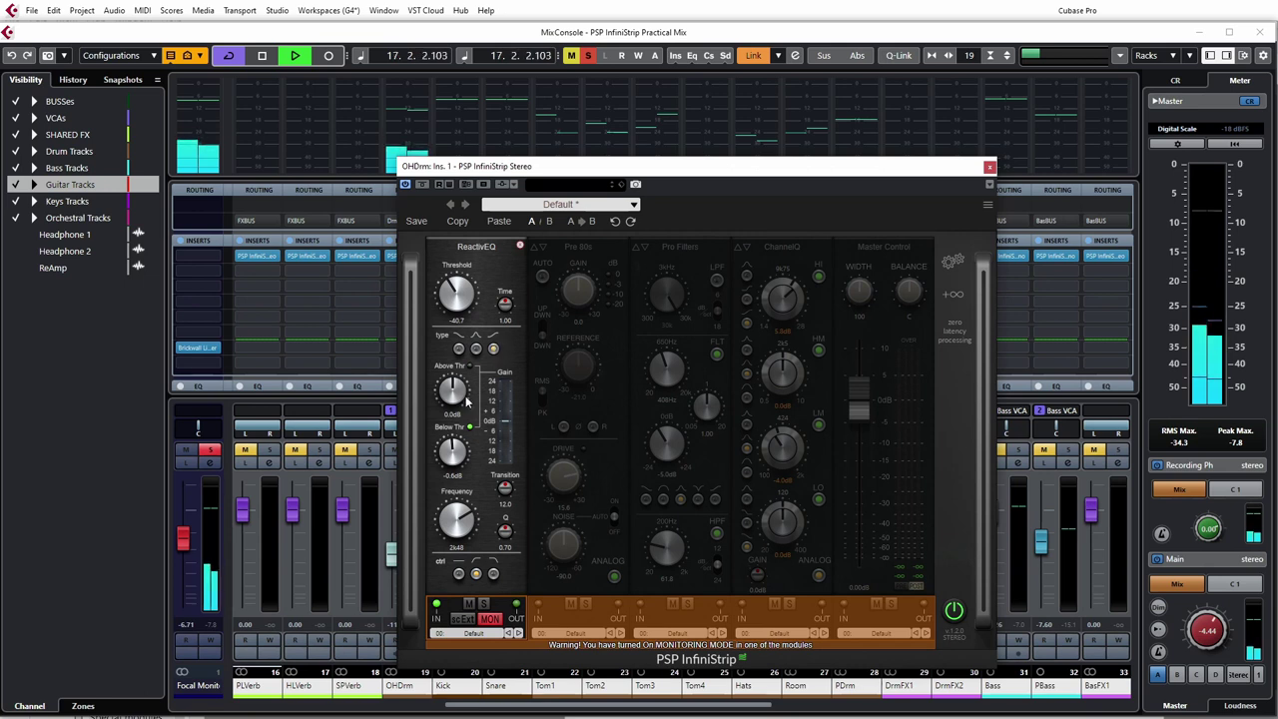
left_click(452, 454, "ctrl")
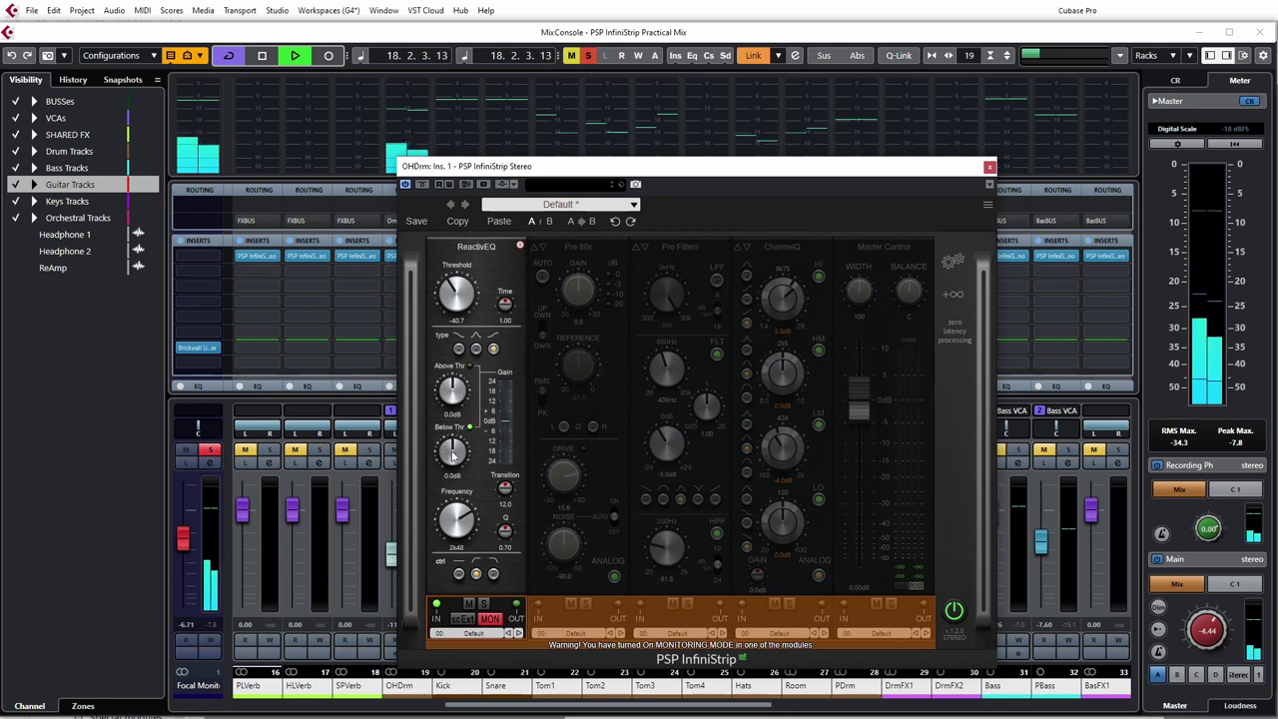
Turn off monitoring and audition the high shelf with above-threshold gain at 17.6 and 0.0 dB, and below-threshold gain at 18.6 and -19.8 dB.
left_click(488, 618)
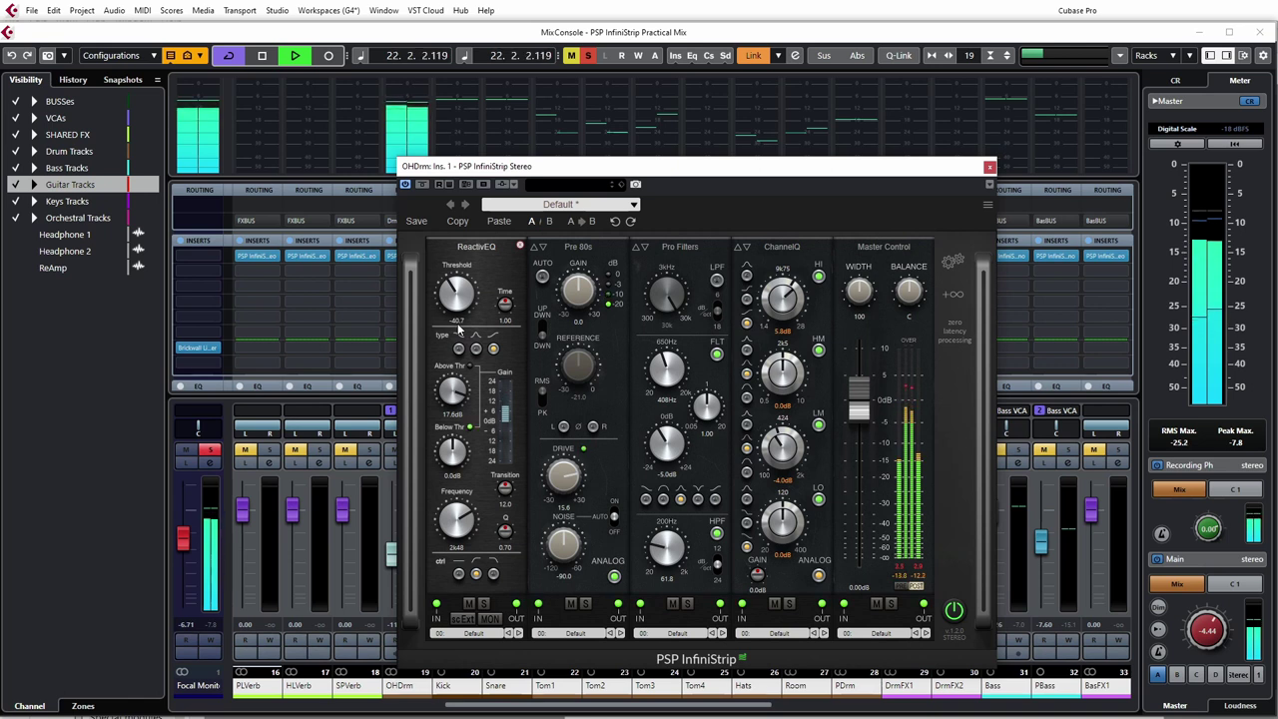
left_click_drag(436, 367, 411, 439)
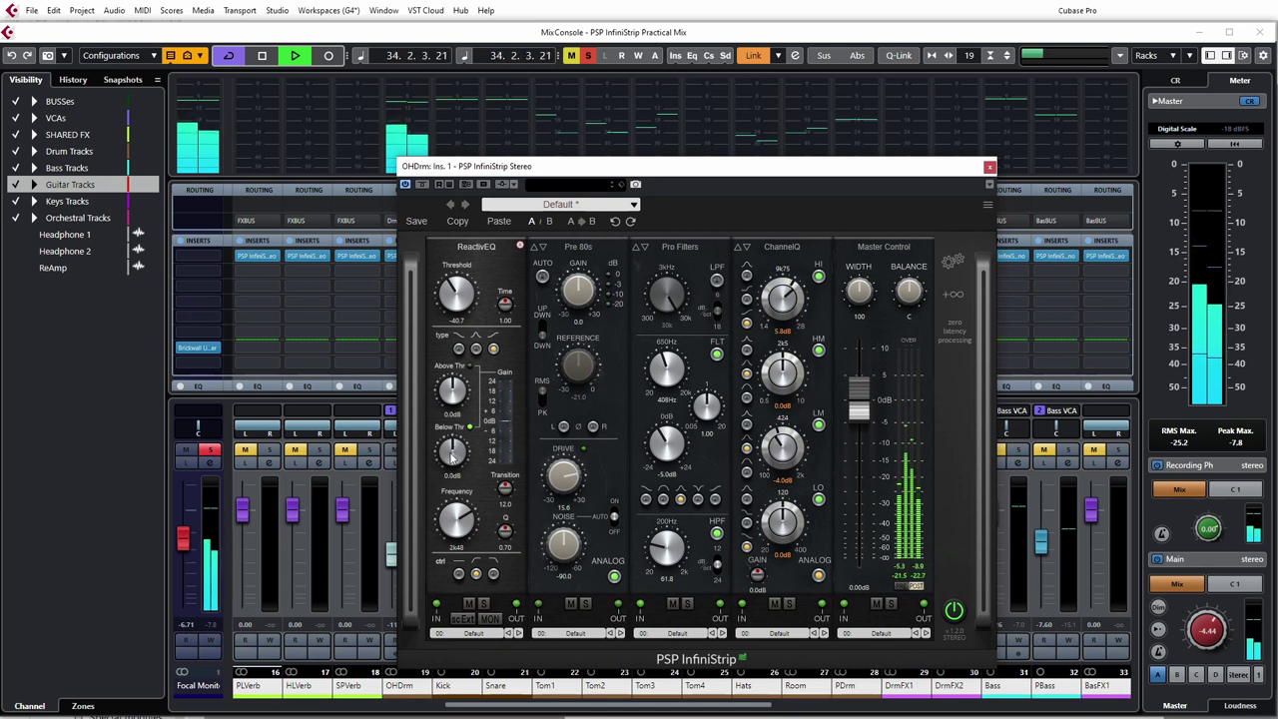
left_click_drag(453, 455, 452, 384)
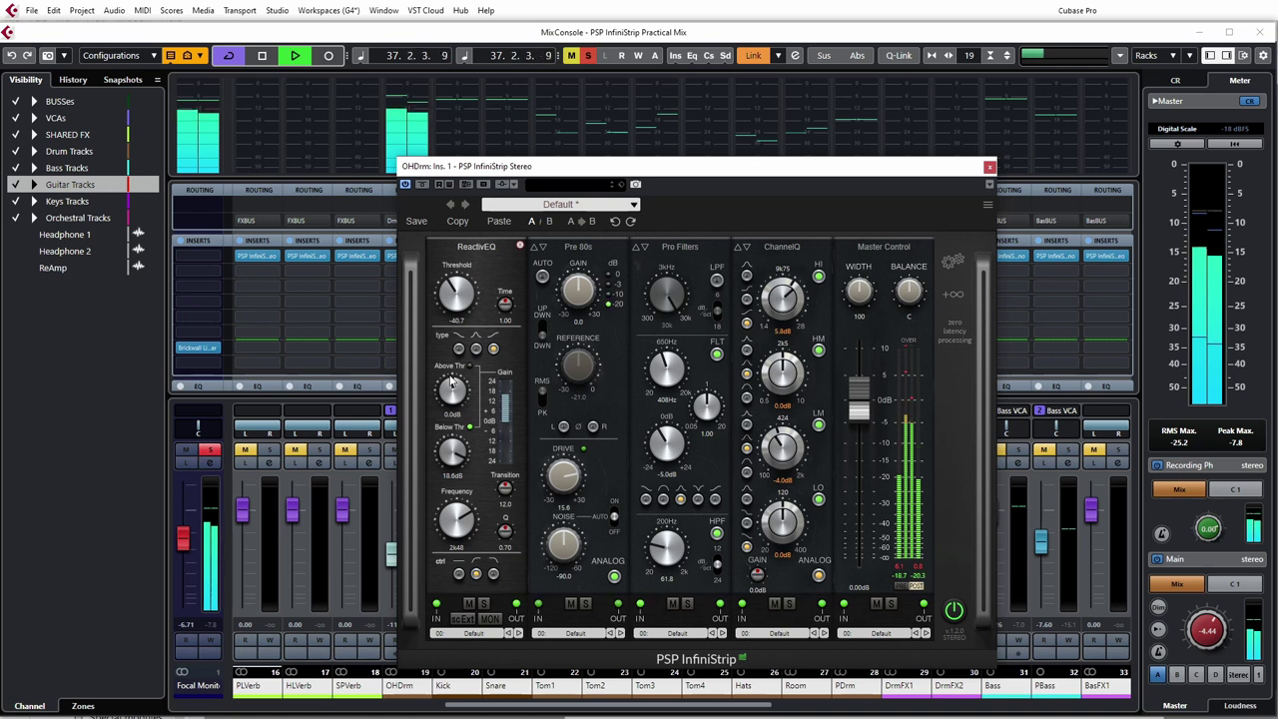
left_click_drag(454, 451, 439, 571)
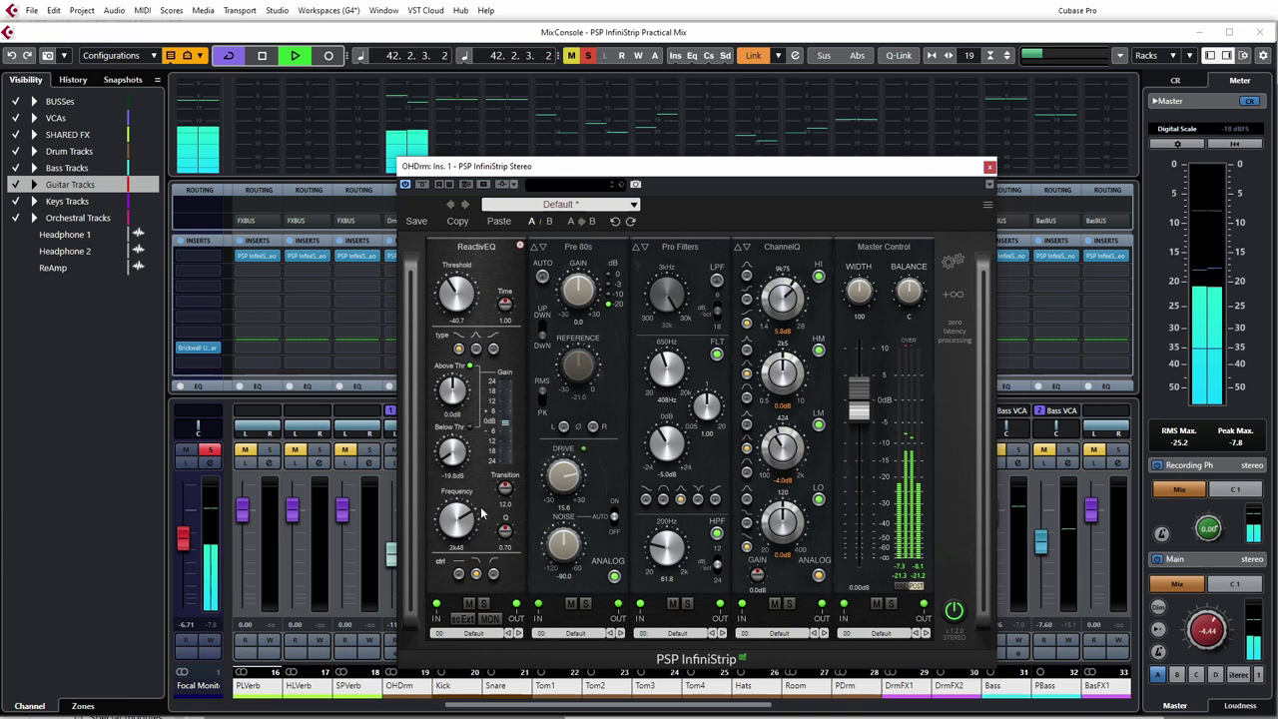
Switch the ReactivEQ to the low shelf type with below-threshold gain at 0.2 dB, and briefly monitor its detection signal.
left_click_drag(451, 450, 465, 389)
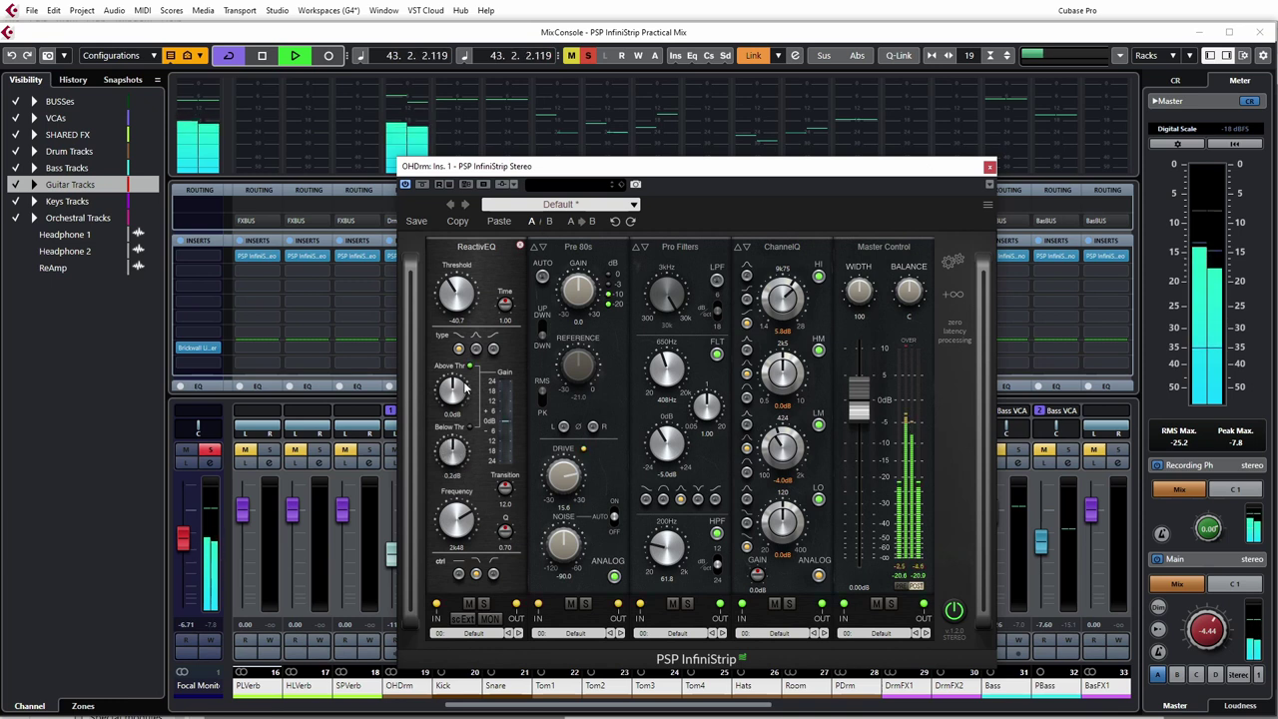
left_click(495, 620)
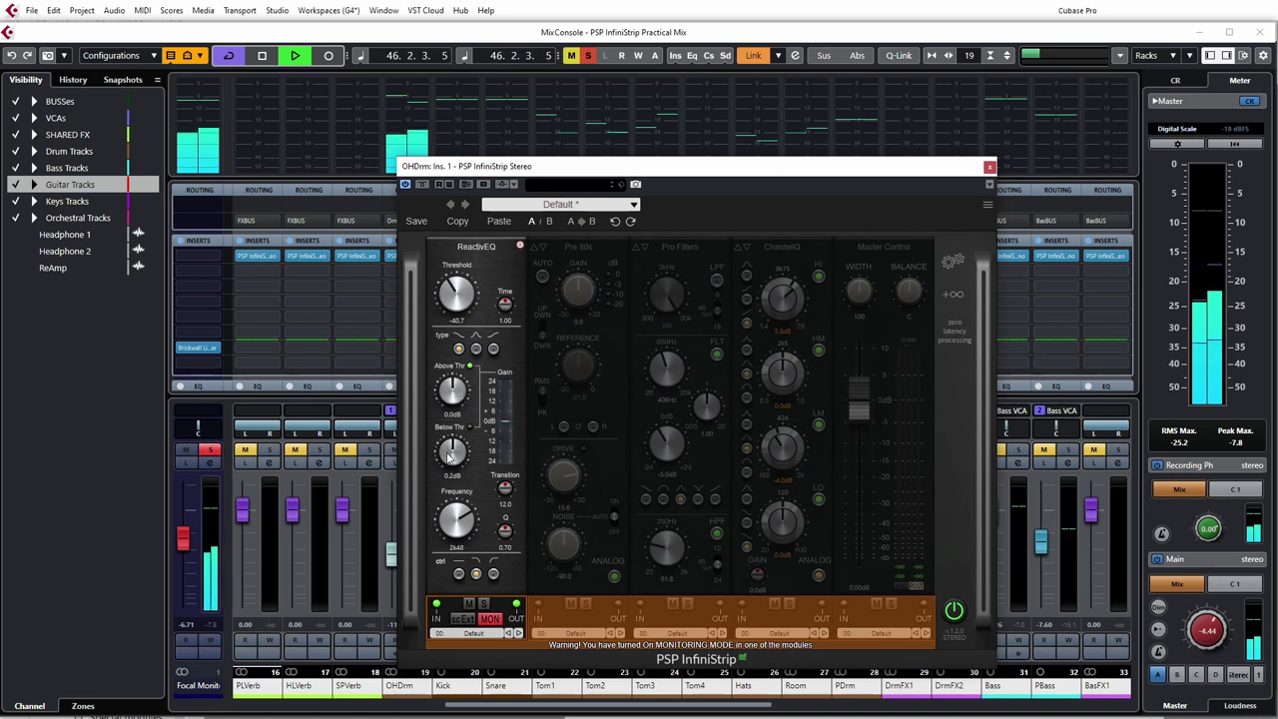
left_click(491, 620)
Audition the low shelf with above-threshold gain at 16.3 and -22.1 dB, and below-threshold gain at 18.9 and -12.2 dB.
left_click_drag(459, 399, 448, 336)
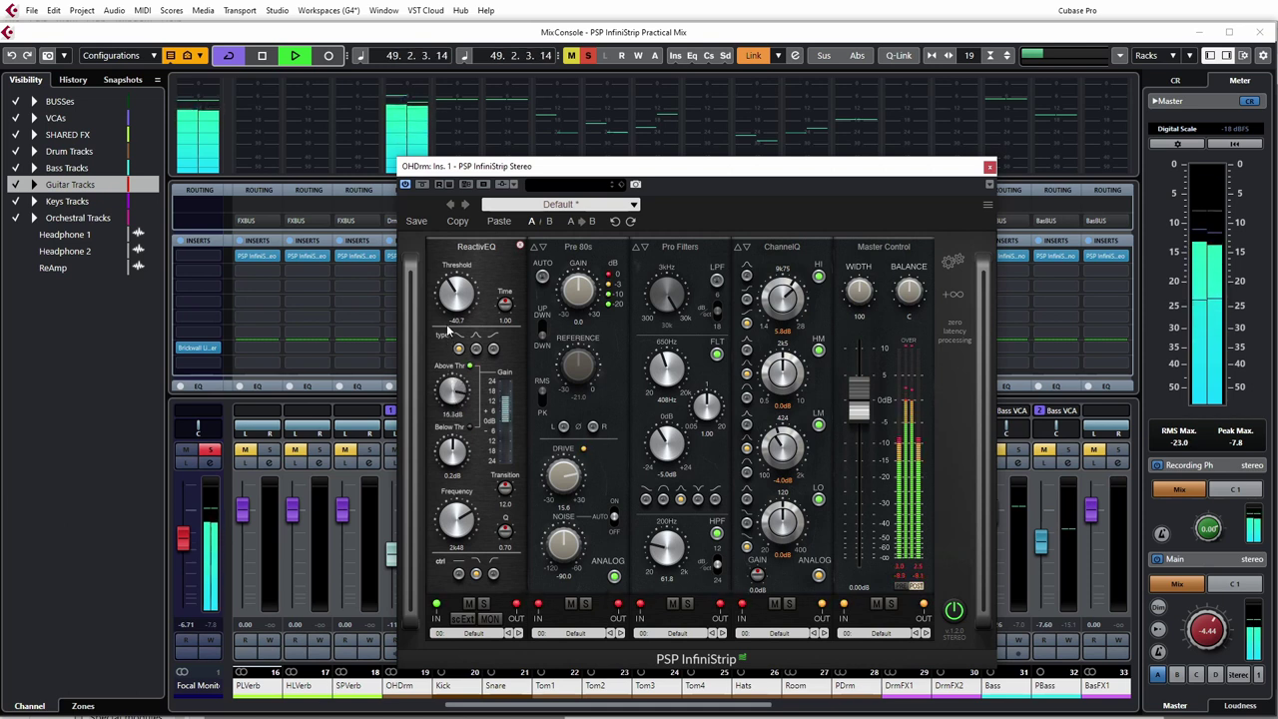
left_click_drag(447, 339, 421, 471)
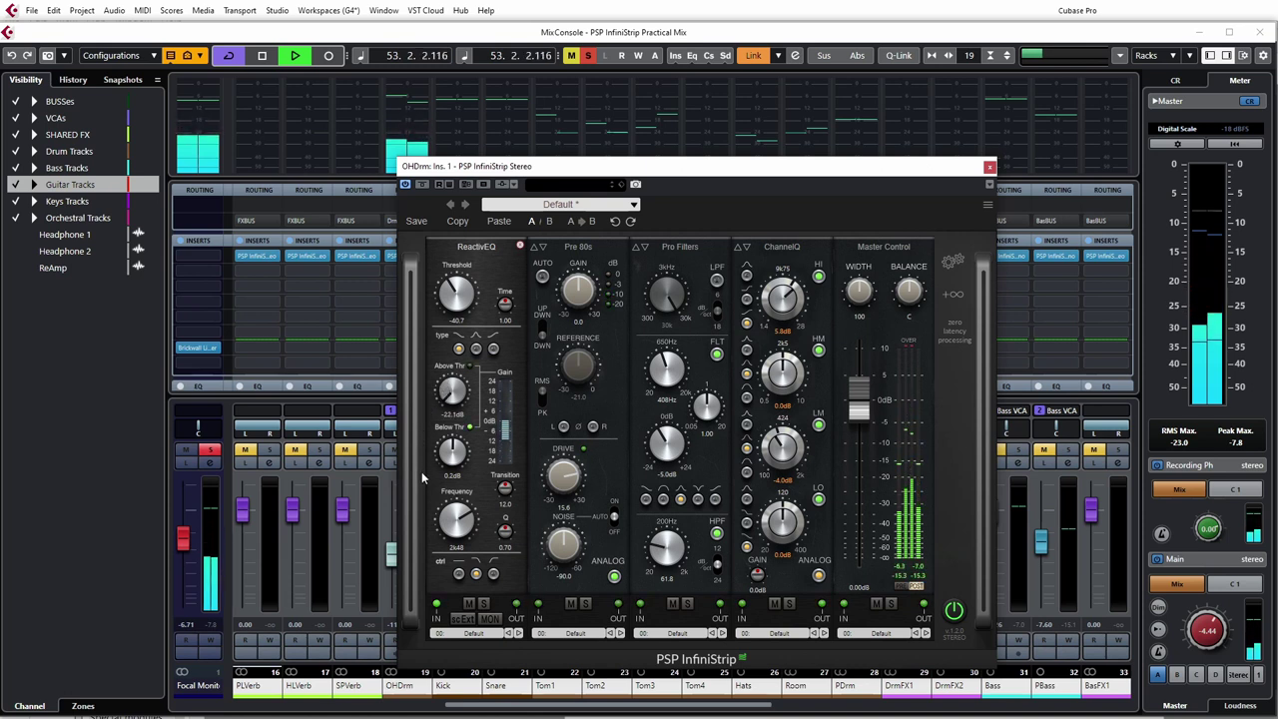
left_click_drag(452, 459, 453, 426)
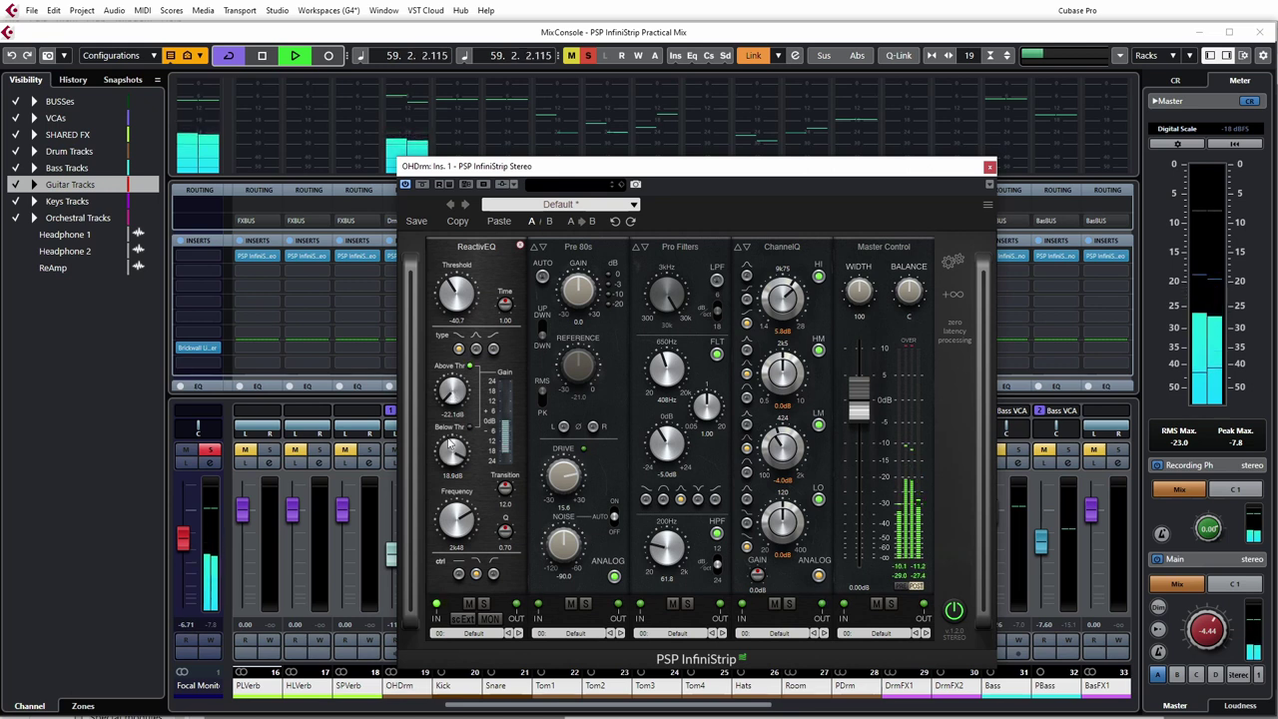
left_click_drag(451, 449, 451, 443)
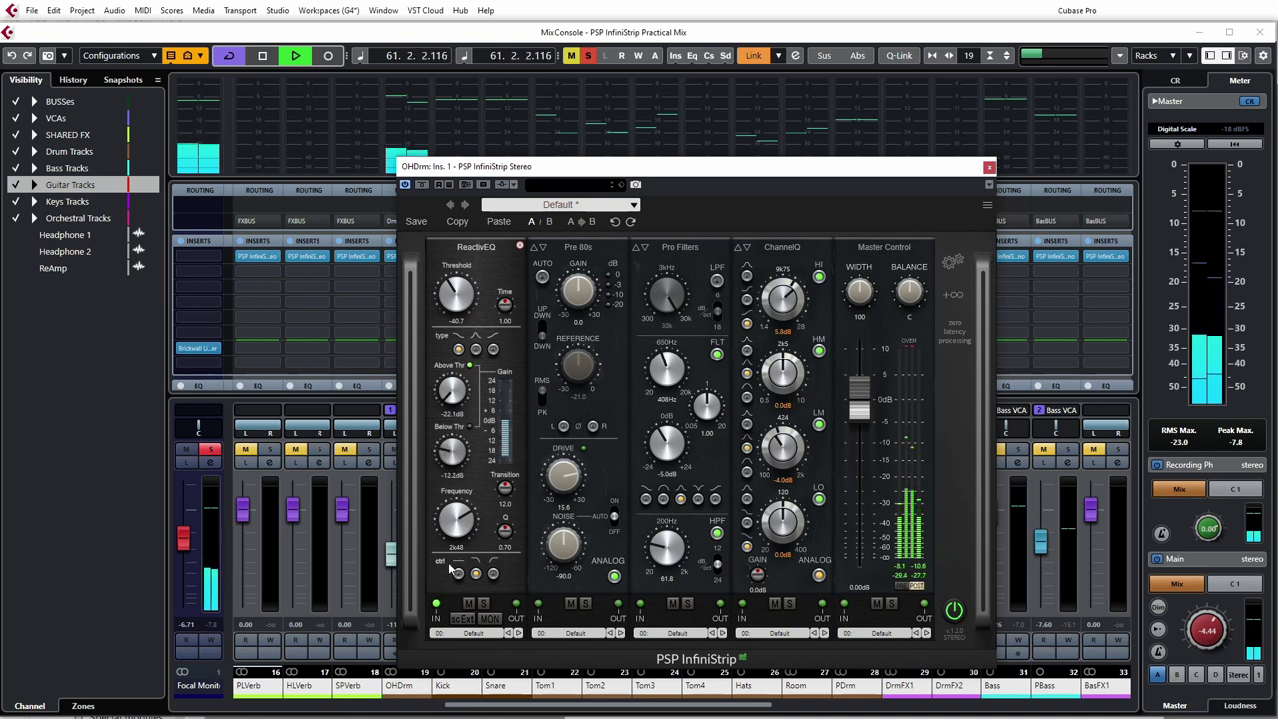
Reset the ReactivEQ's above-threshold gain to 0.0 dB, load its Default preset, and stop playback.
left_click(451, 391, "ctrl")
left_click(482, 636)
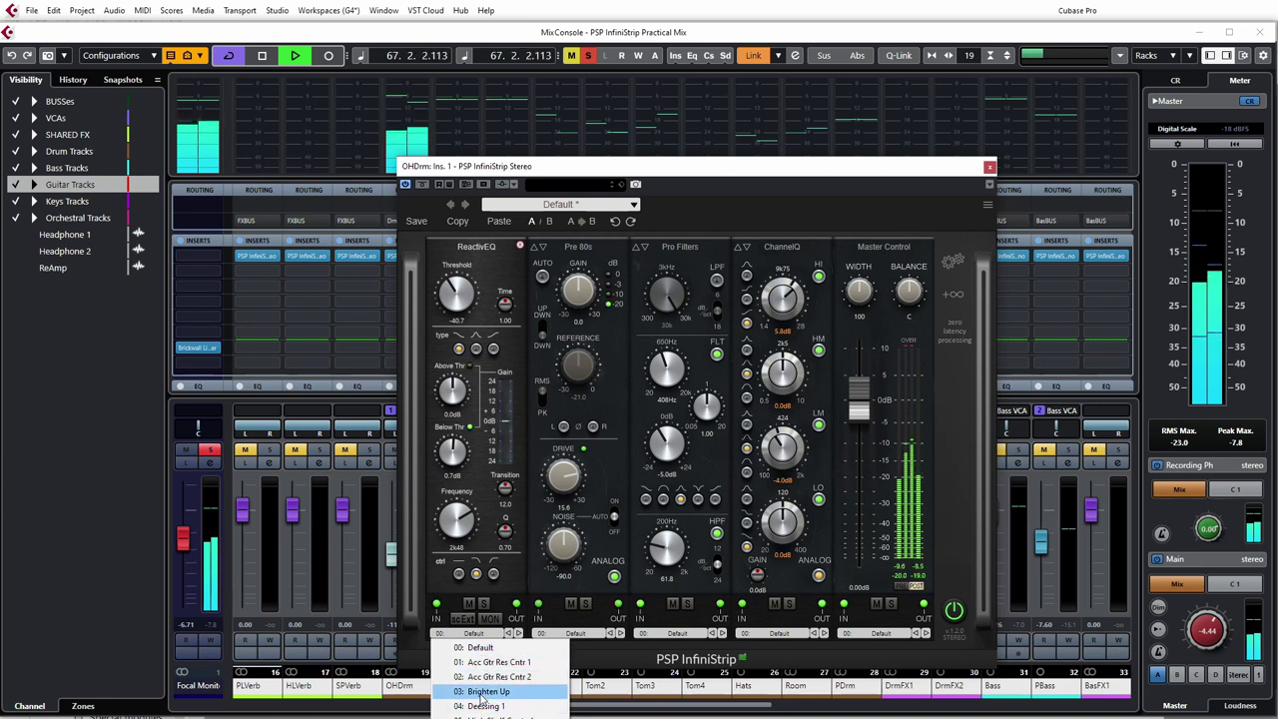
left_click(491, 647)
key("space")
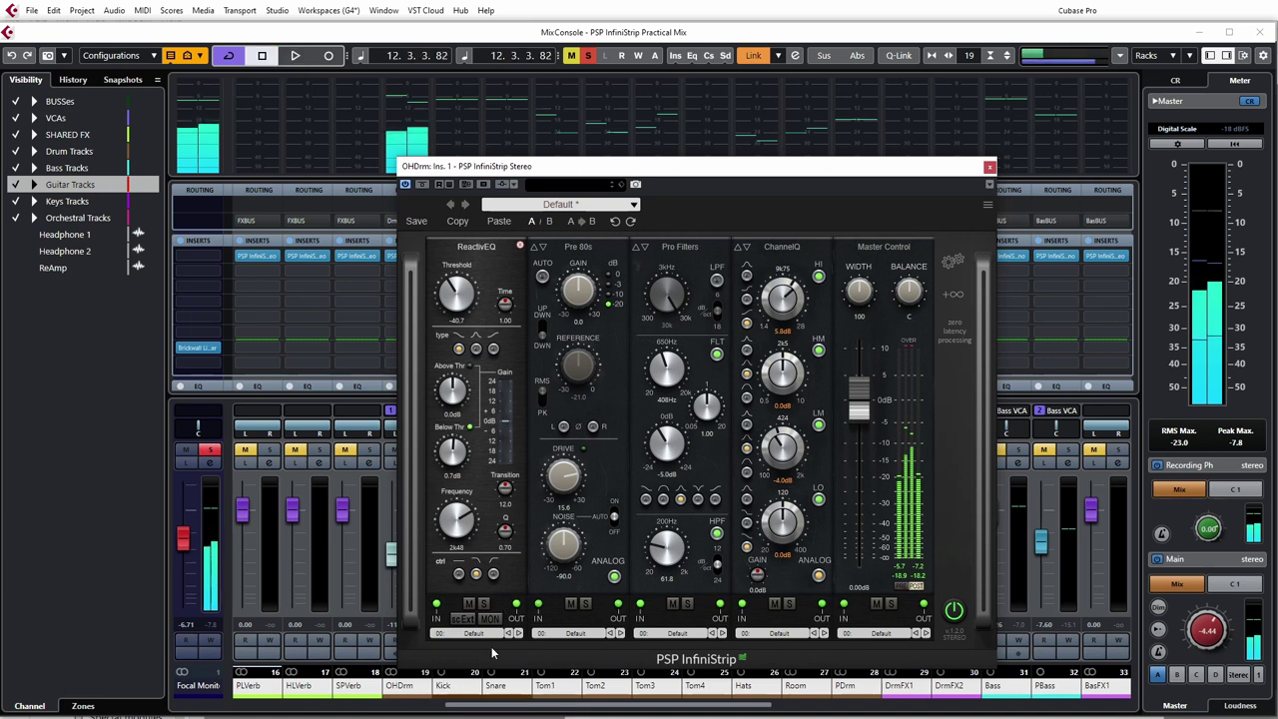
Load the Brighten Up preset in the overheads' ReactivEQ and compare the module muted and active during playback.
left_click(469, 634)
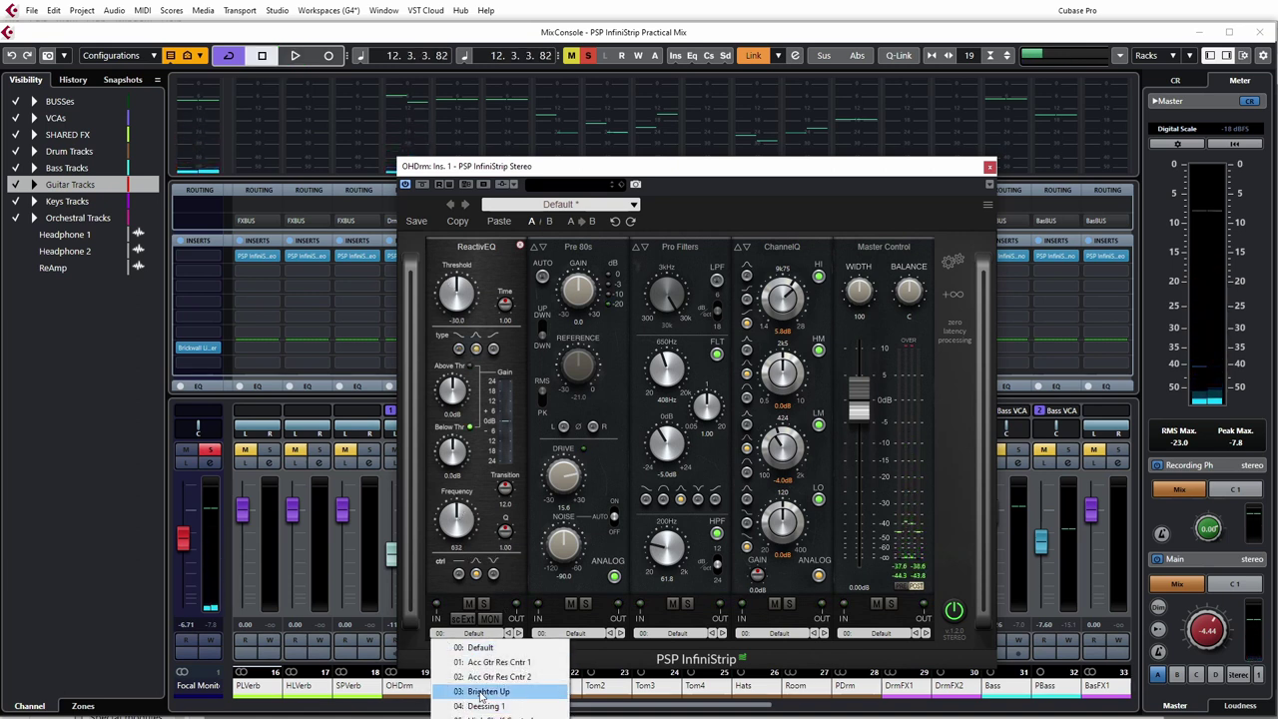
left_click(486, 691)
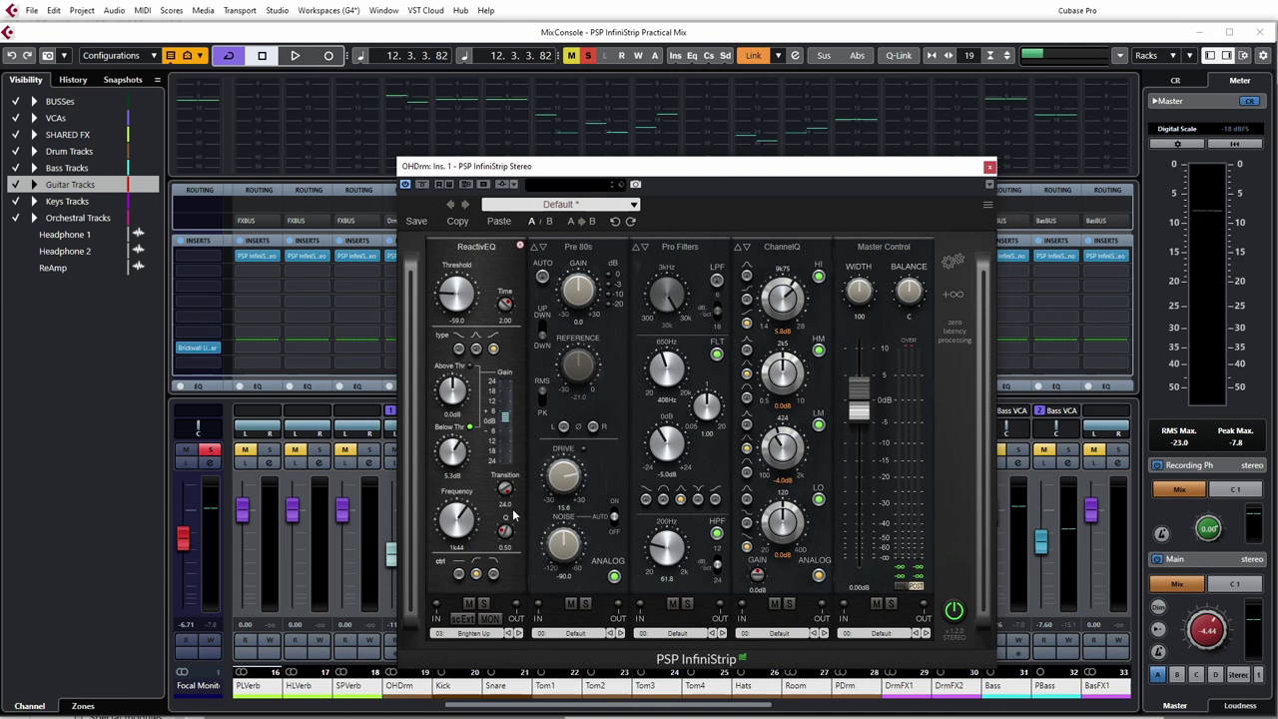
key("space")
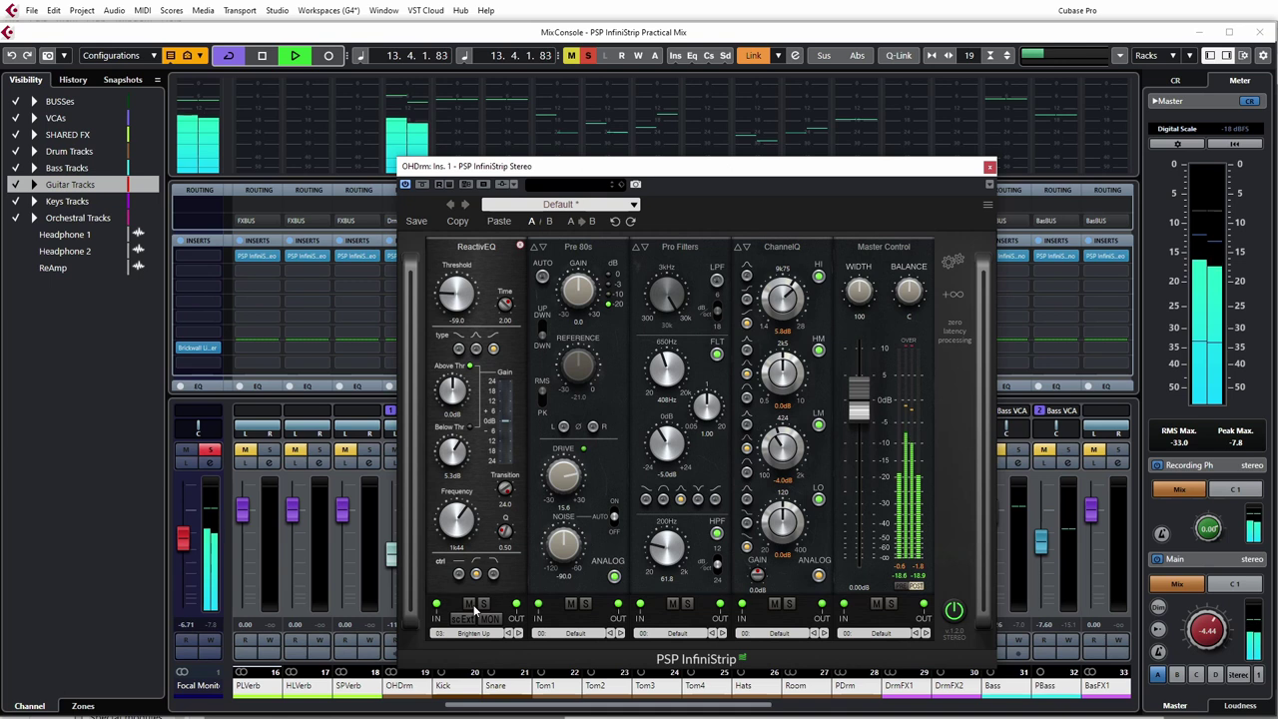
left_click(470, 605)
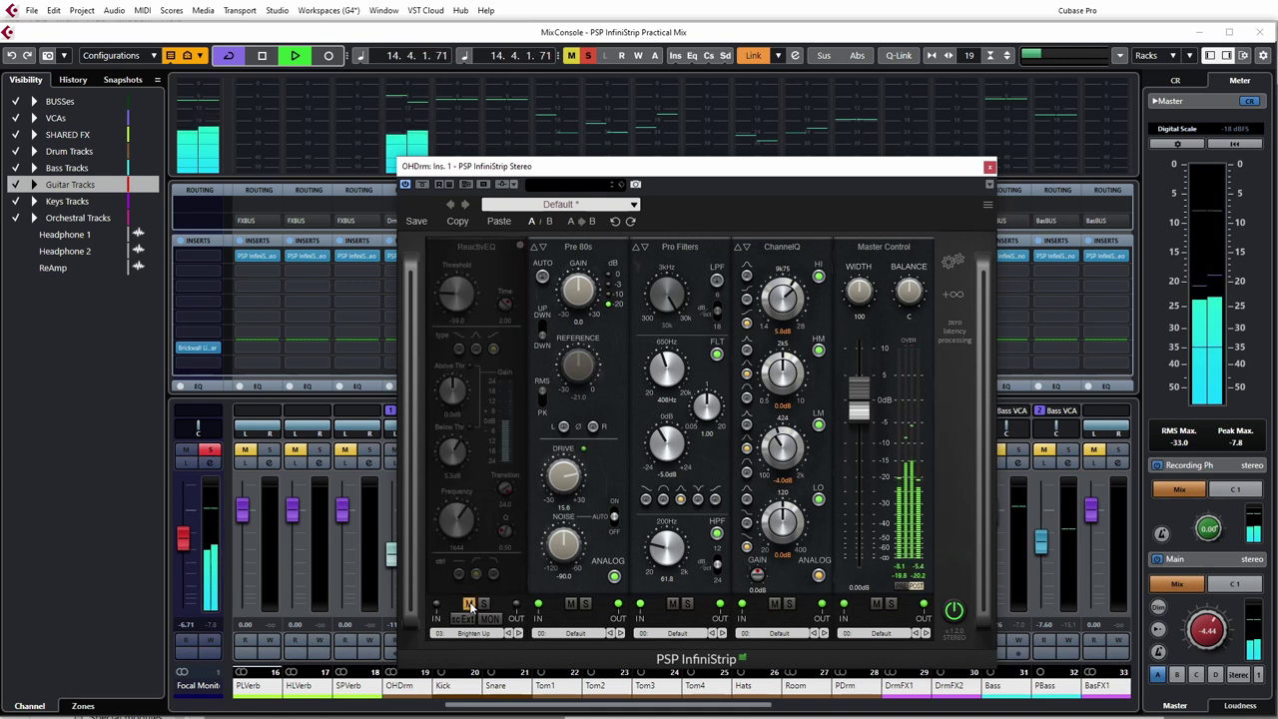
left_click(470, 605)
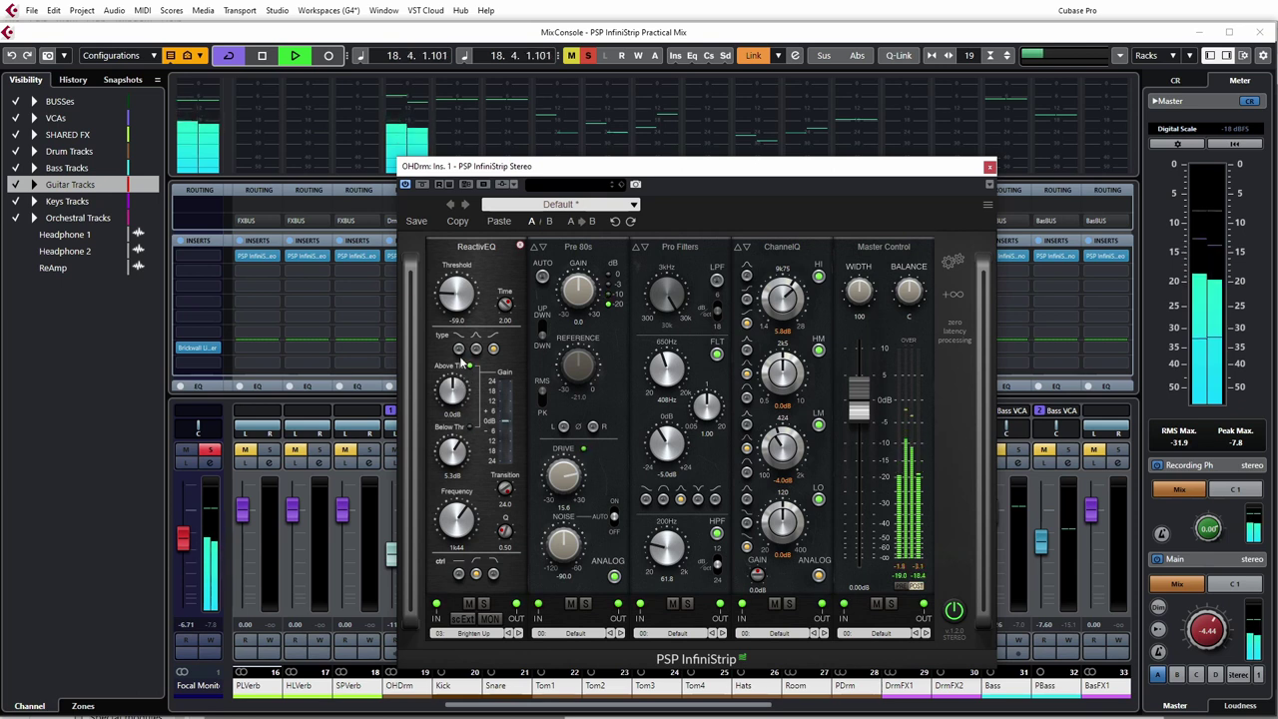
left_click(468, 607)
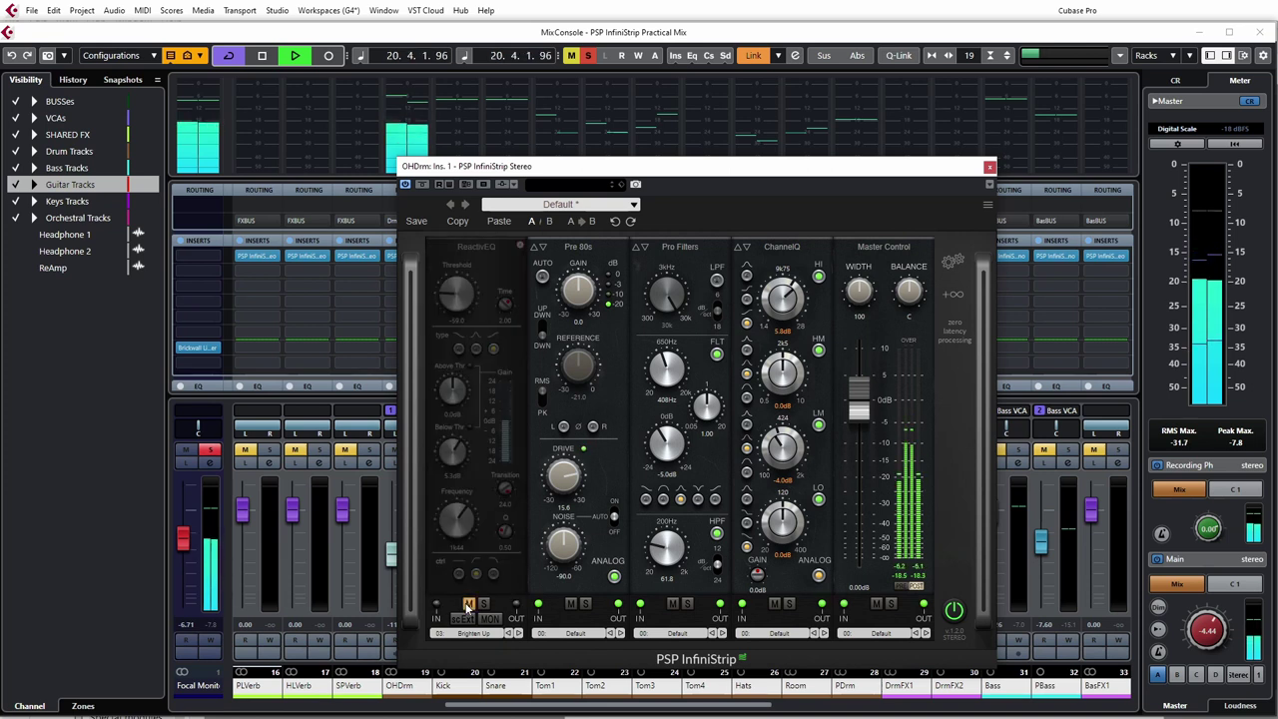
left_click(468, 606)
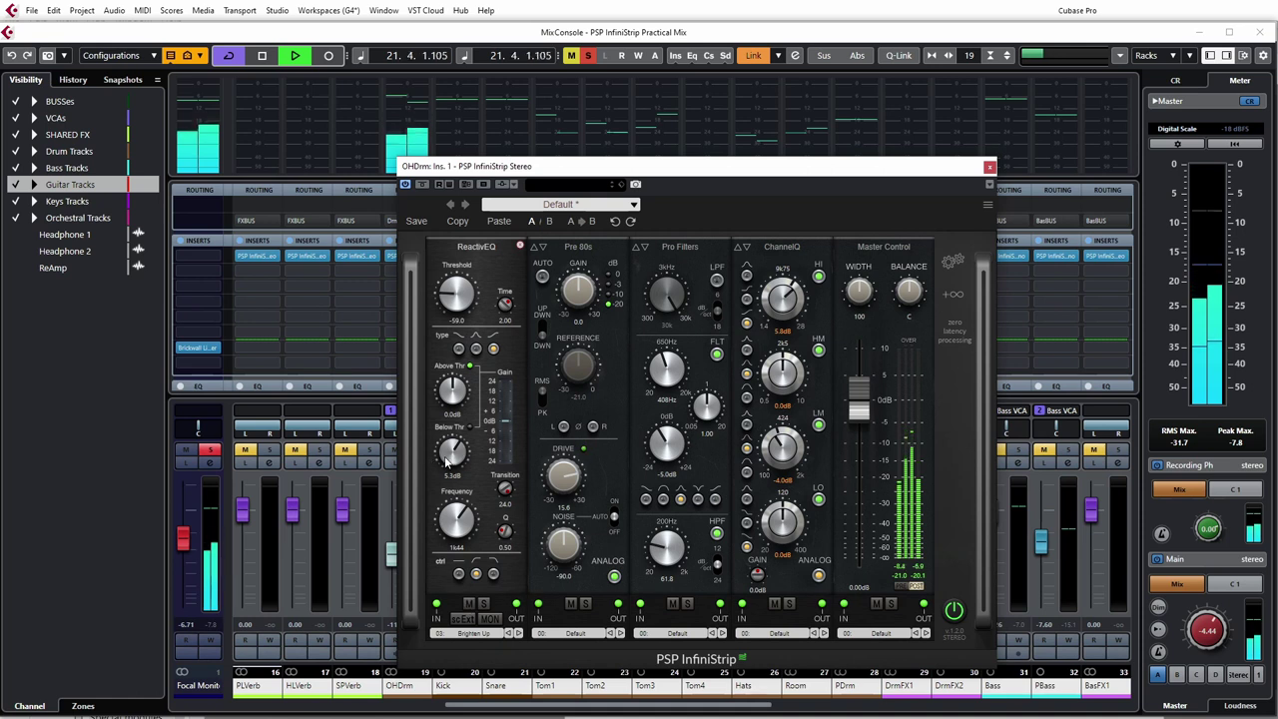
During playback, adjust the ReactivEQ's below-threshold gain to 7.0 dB and its threshold to -41.3, and stop playback.
left_click_drag(450, 451, 446, 439)
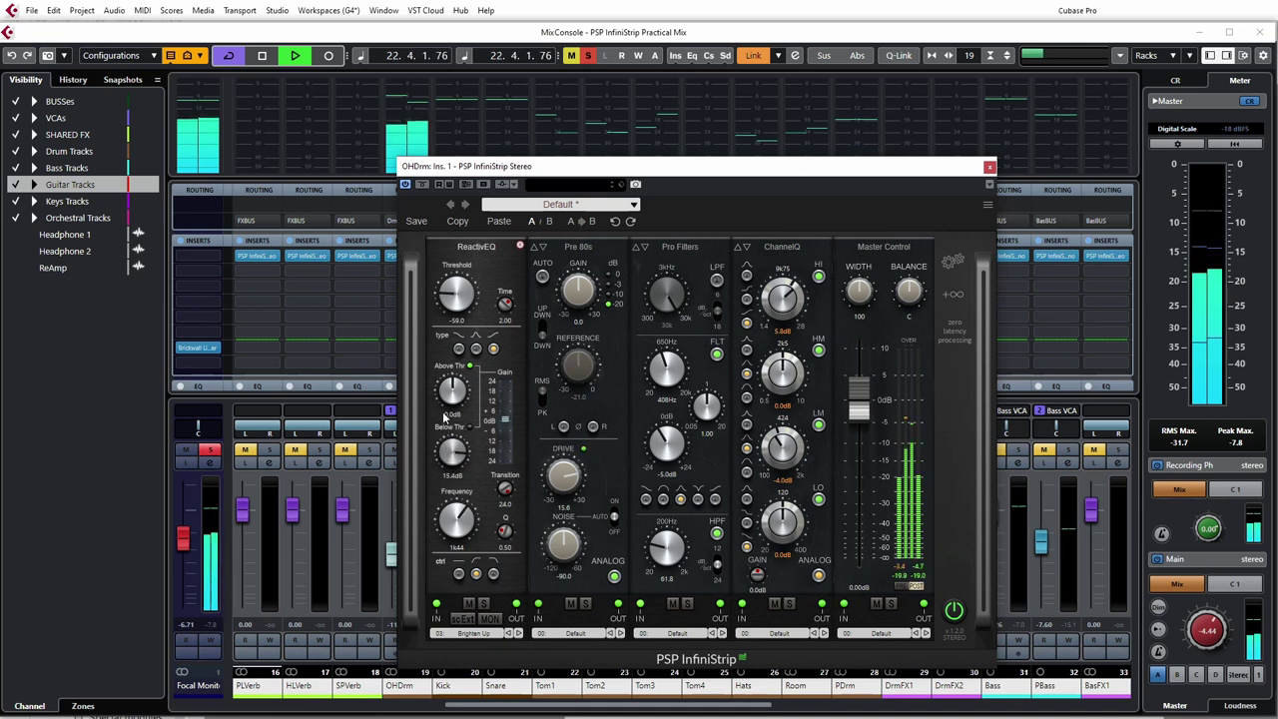
left_click_drag(454, 297, 452, 303)
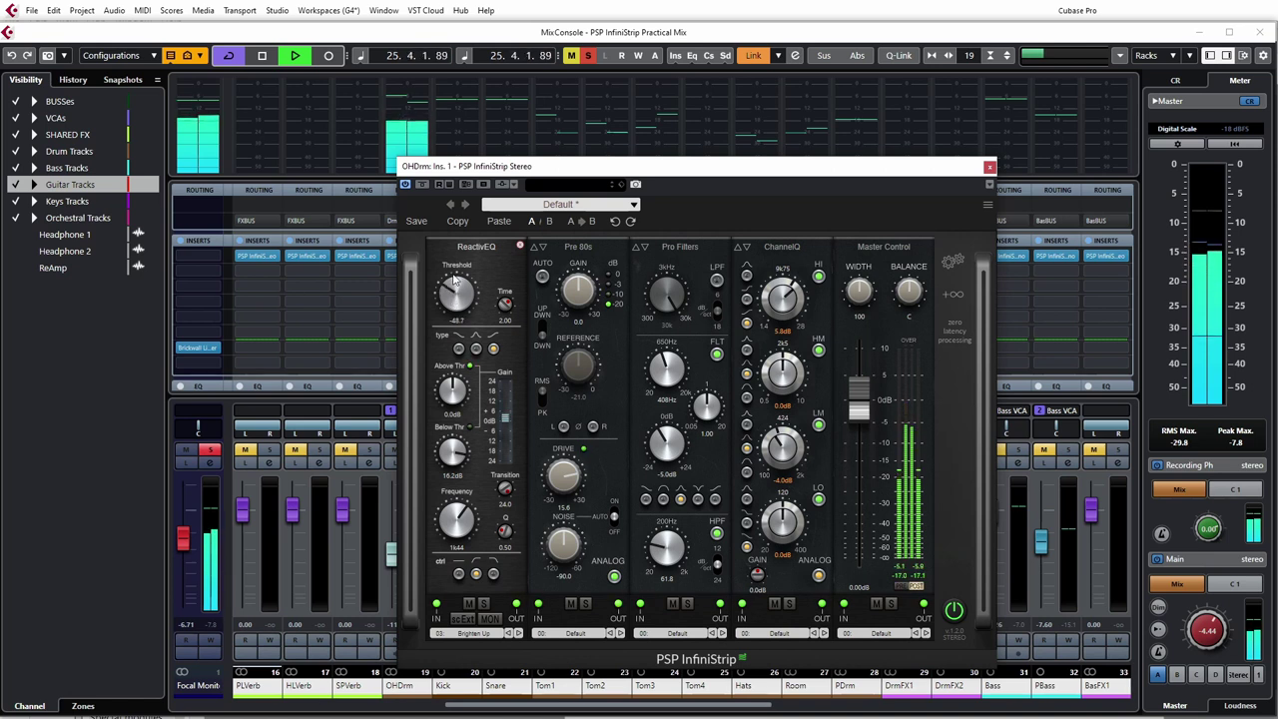
left_click_drag(451, 452, 452, 454)
left_click_drag(451, 291, 451, 289)
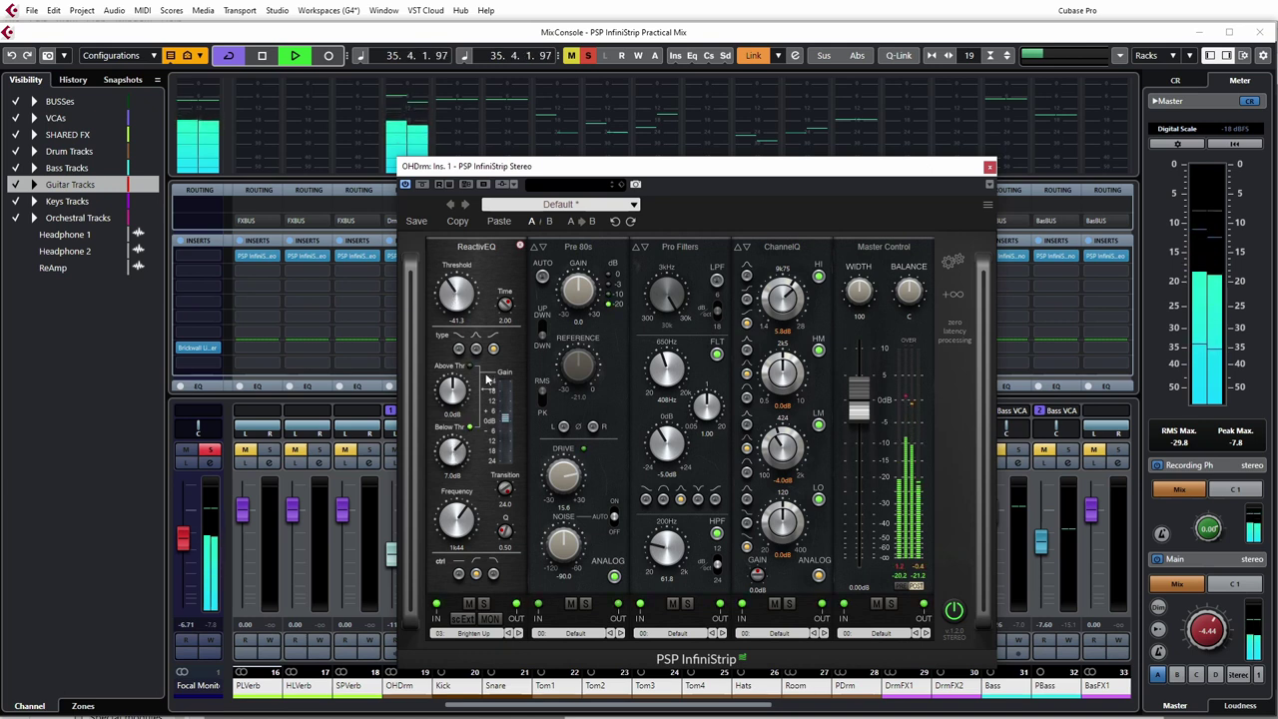
key("space")
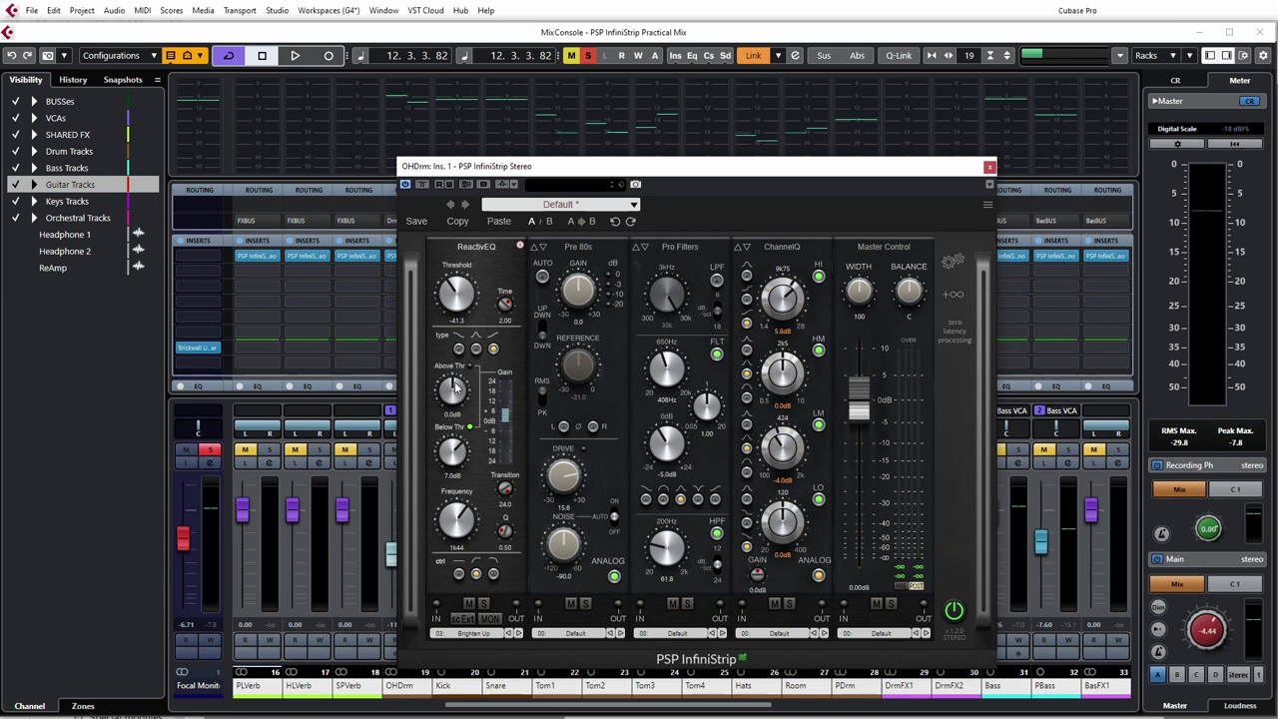
Audition above-threshold gains of -6.8 and -14.2 dB during playback, set the threshold to -38.0, and reset the above-threshold gain to 0.0 dB.
left_click_drag(454, 387, 450, 395)
key("space")
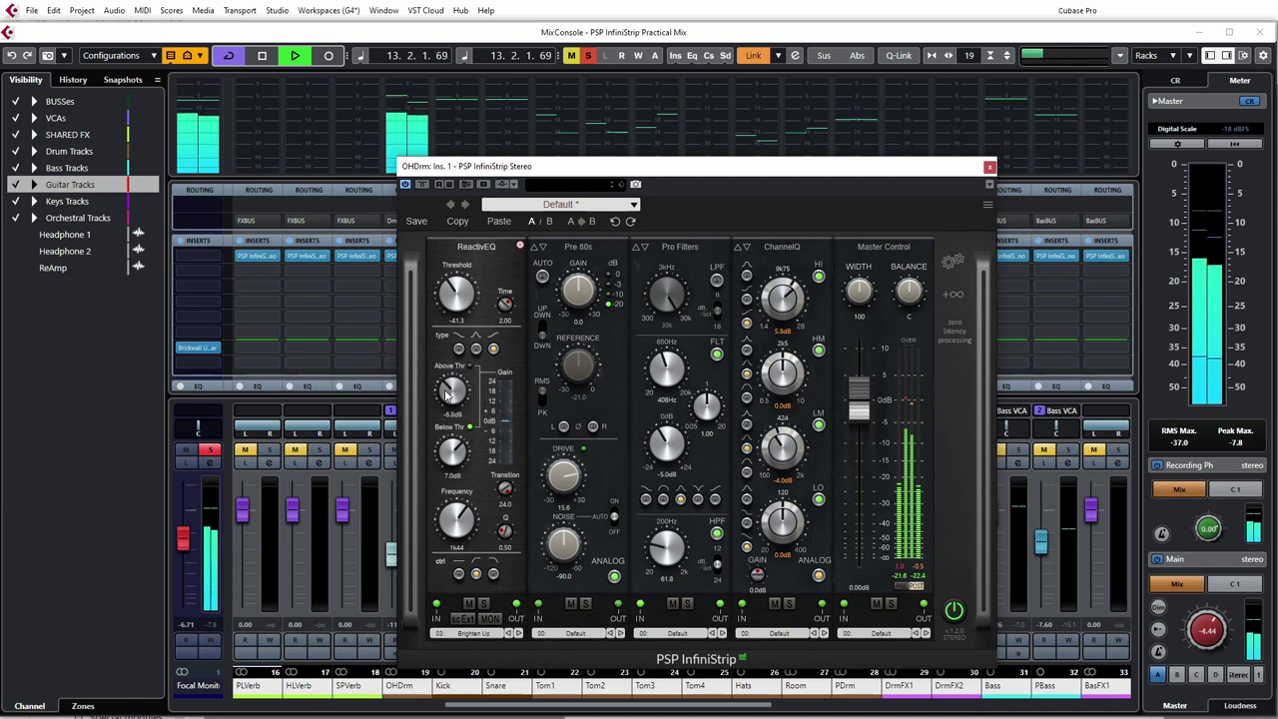
left_click_drag(444, 395, 435, 421)
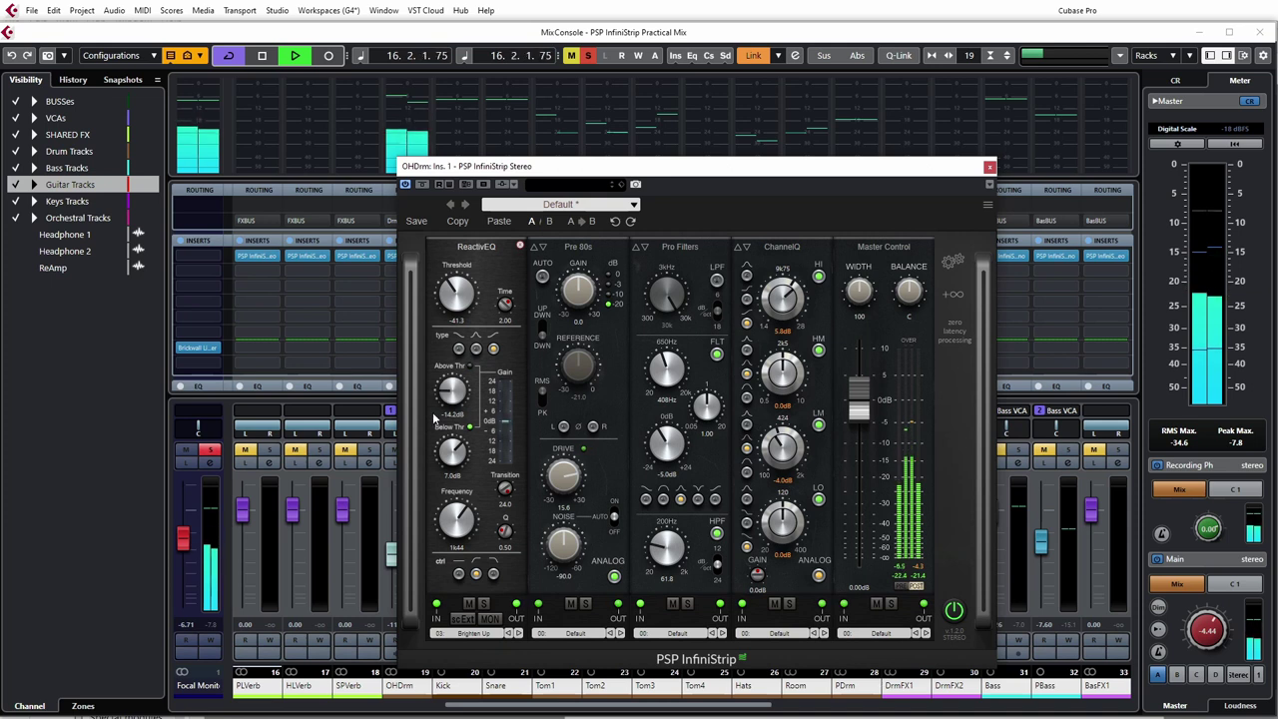
mouse_move(459, 285)
left_mouse_down()
mouse_move(451, 312)
mouse_move(455, 266)
left_mouse_up()
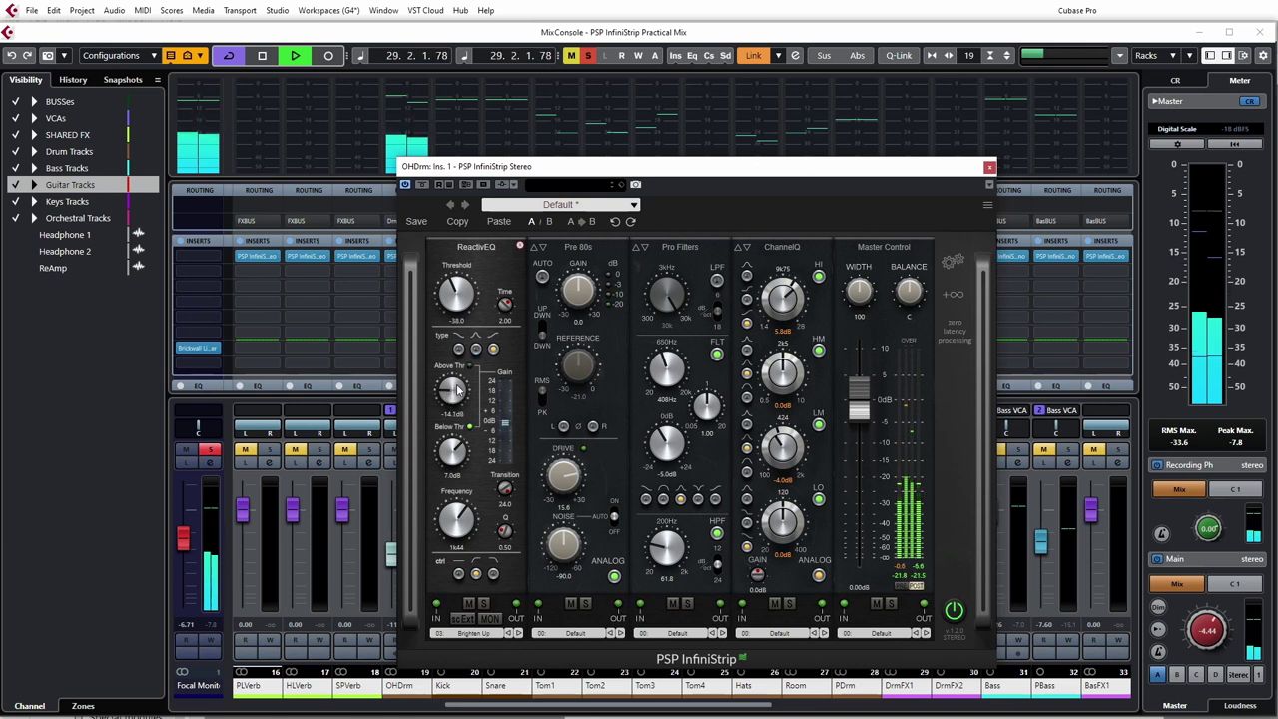
left_click_drag(450, 391, 458, 397)
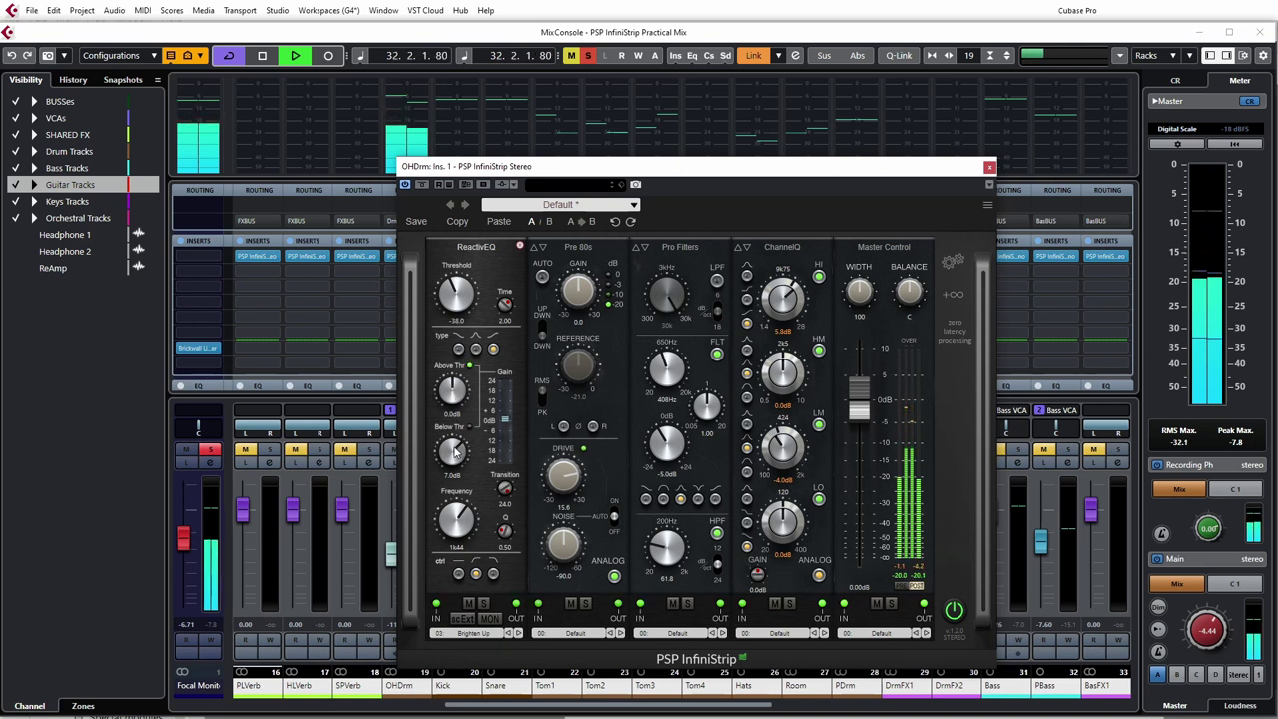
Set the below-threshold gain to 7.1 dB, audition an above-threshold cut, return that gain to 0.0 dB, and stop playback.
mouse_move(454, 451)
left_mouse_down()
mouse_move(451, 483)
mouse_move(452, 439)
left_mouse_up()
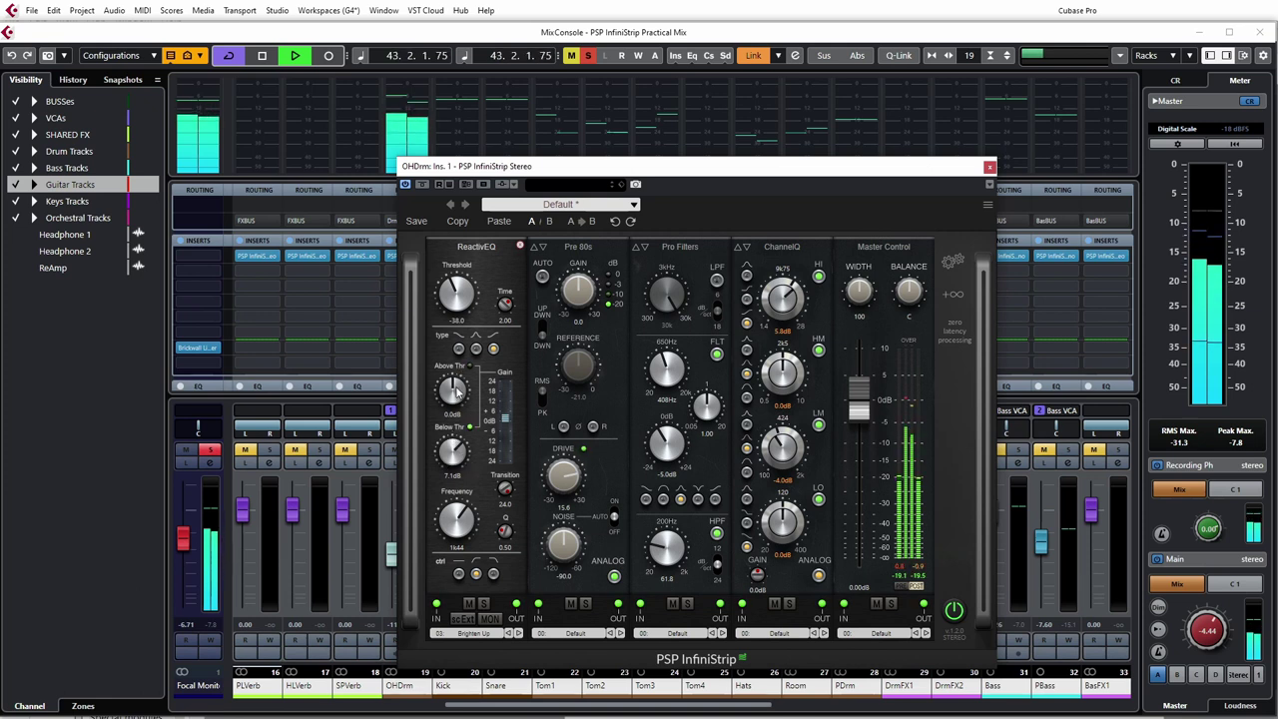
left_click_drag(452, 393, 448, 401)
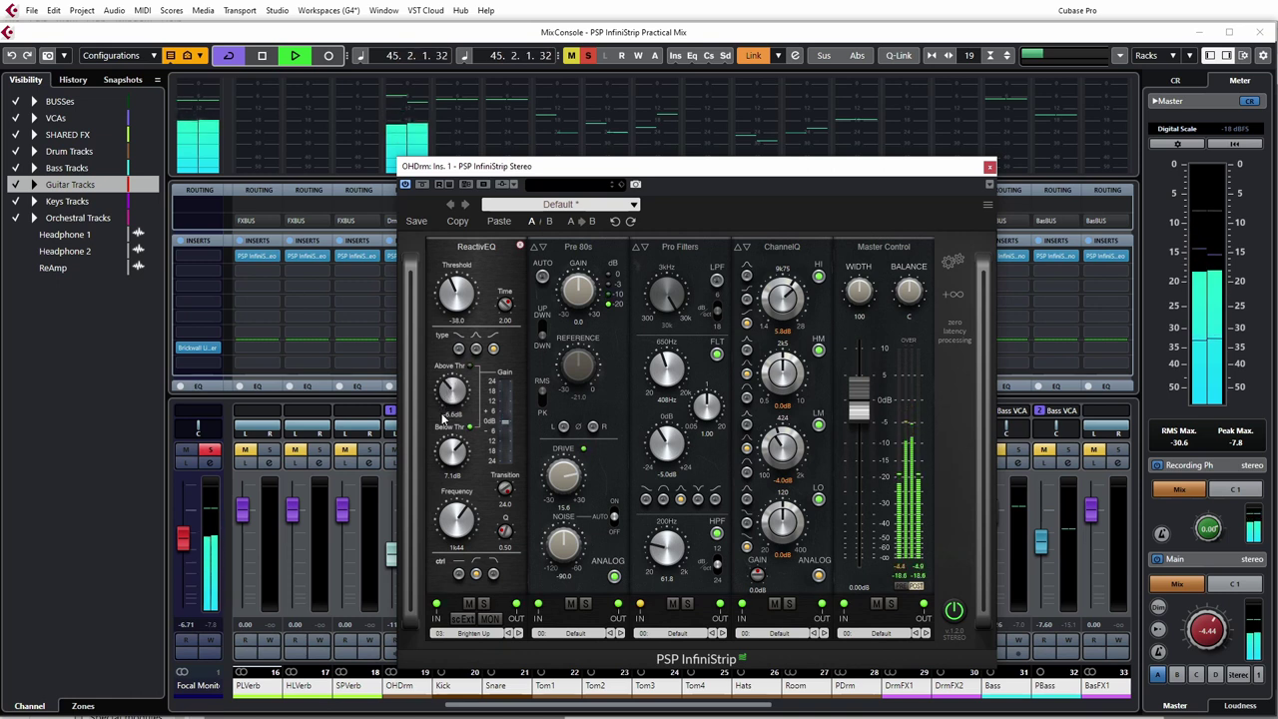
left_click_drag(448, 409, 454, 401)
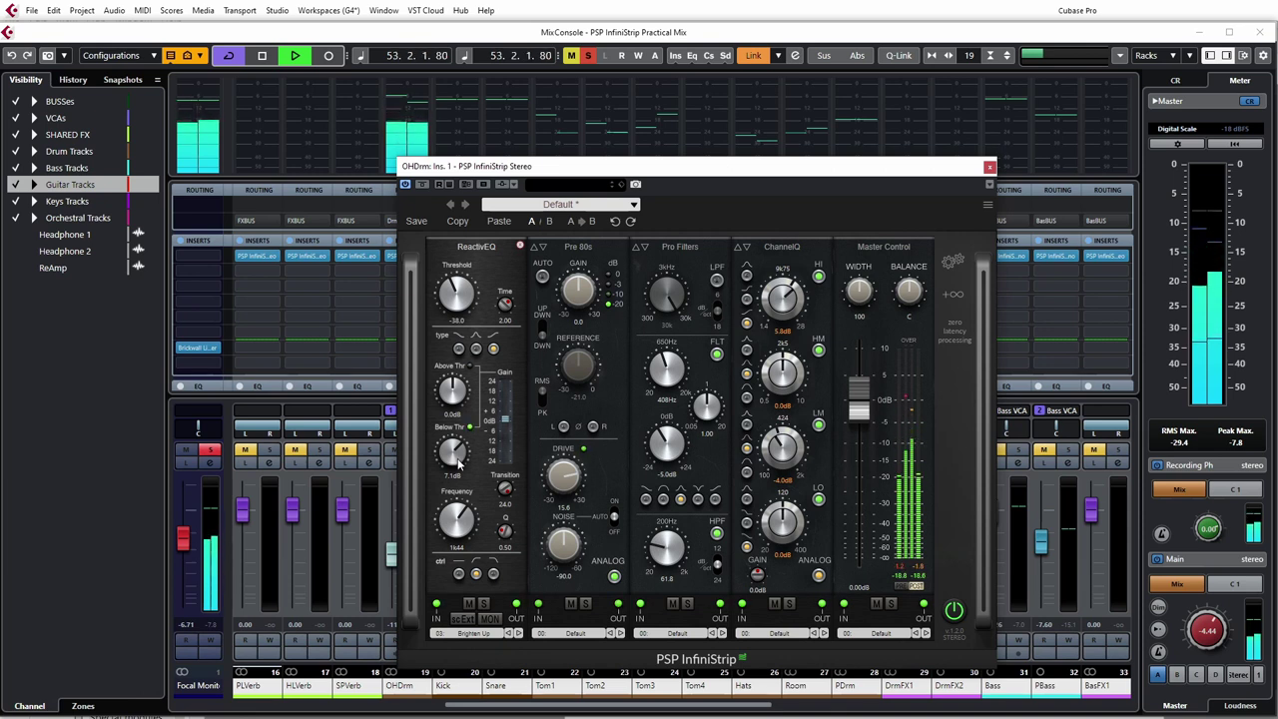
key("space")
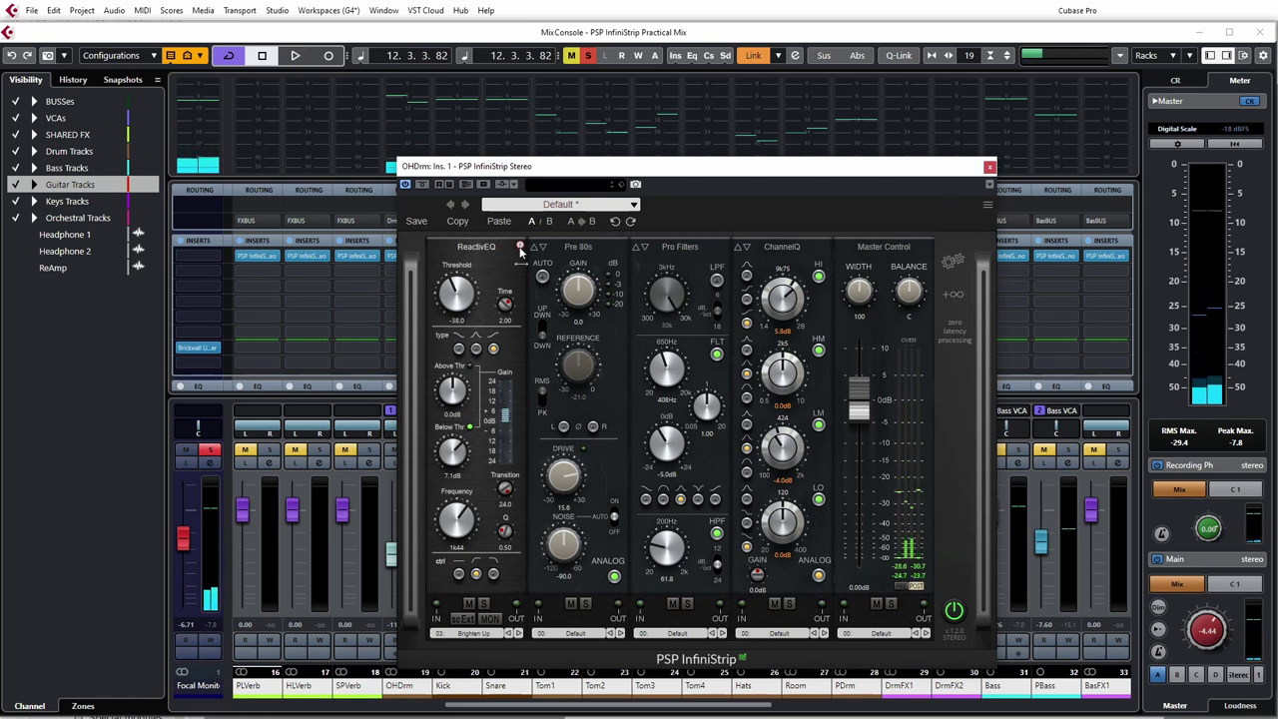
Remove the ReactivEQ module from the overheads' InfiniStrip and close the plug-in window.
left_click(477, 247)
left_click(584, 282)
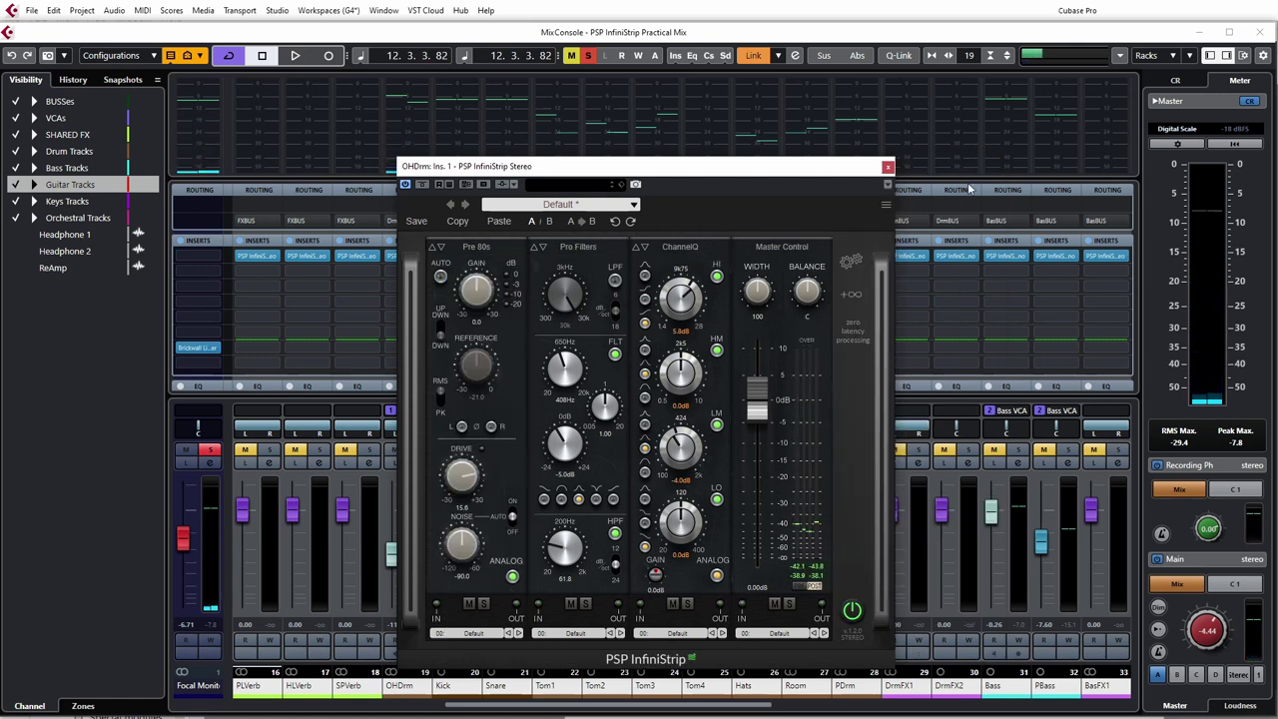
left_click(888, 167)
Clear all solos, play the mix to solo the L.Electric 1 guitar channel, open its InfiniStrip, and stop playback.
left_click_drag(567, 706, 835, 709)
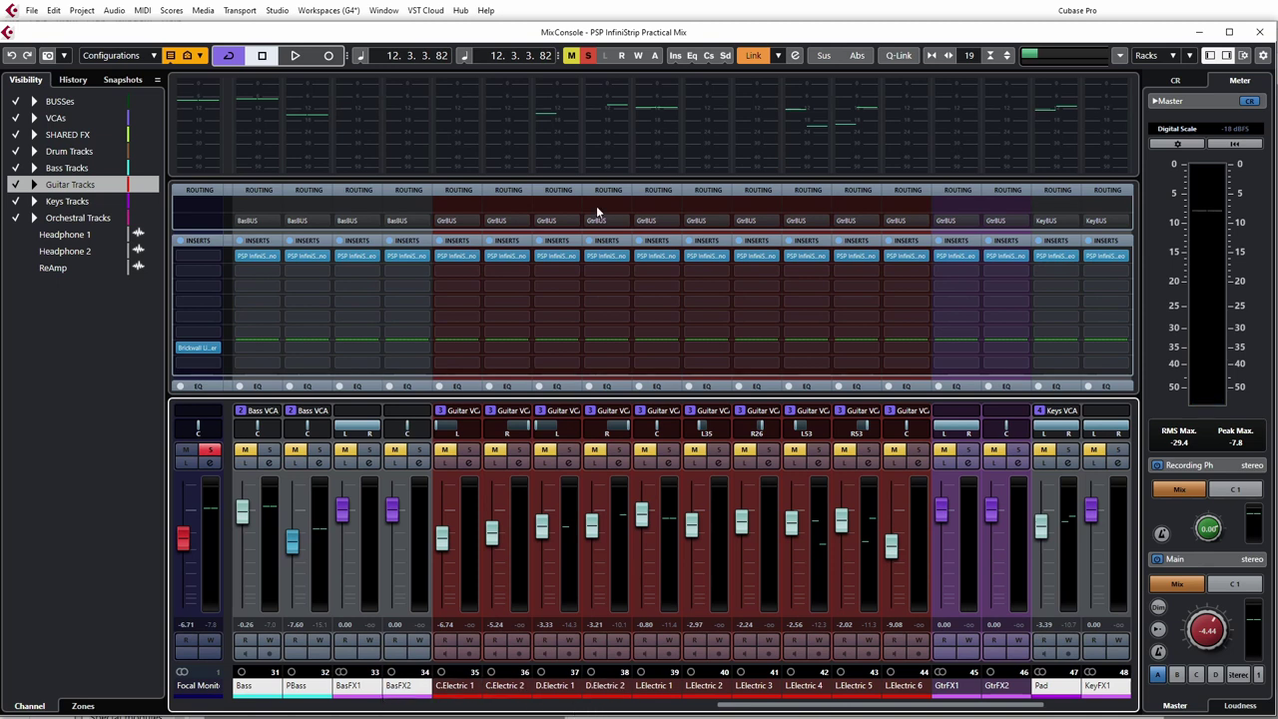
left_click(587, 56)
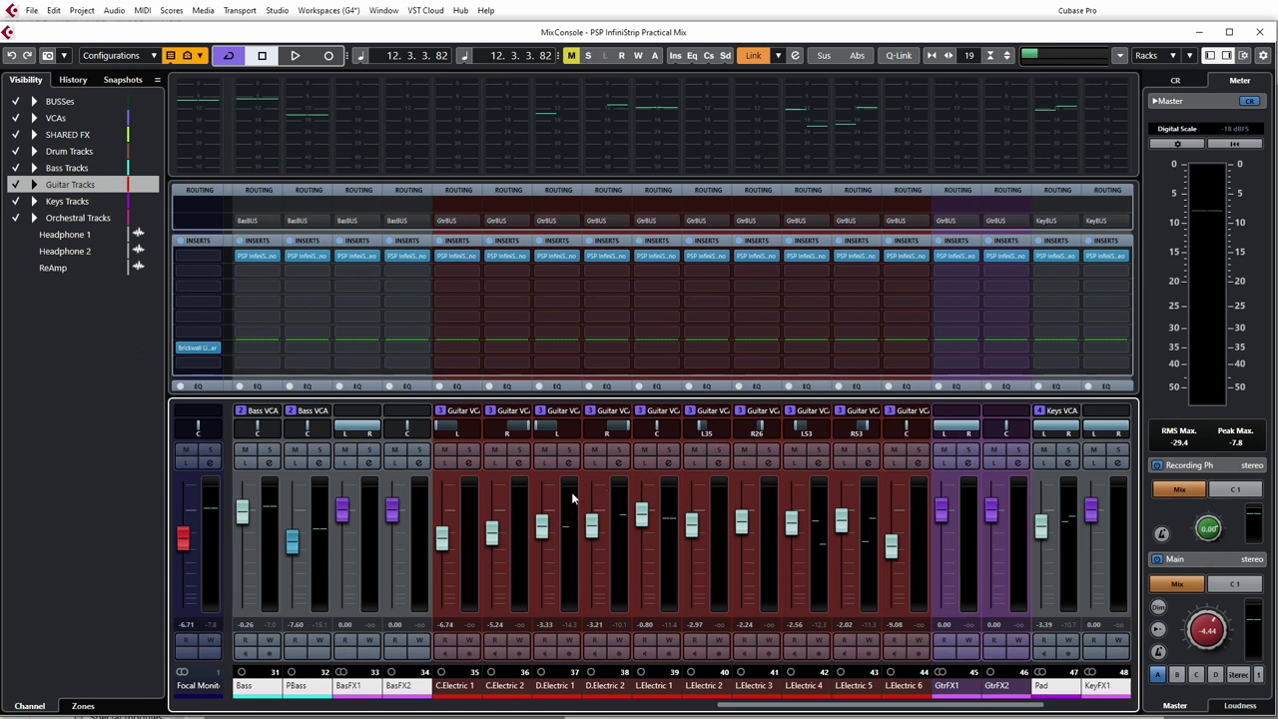
key("space")
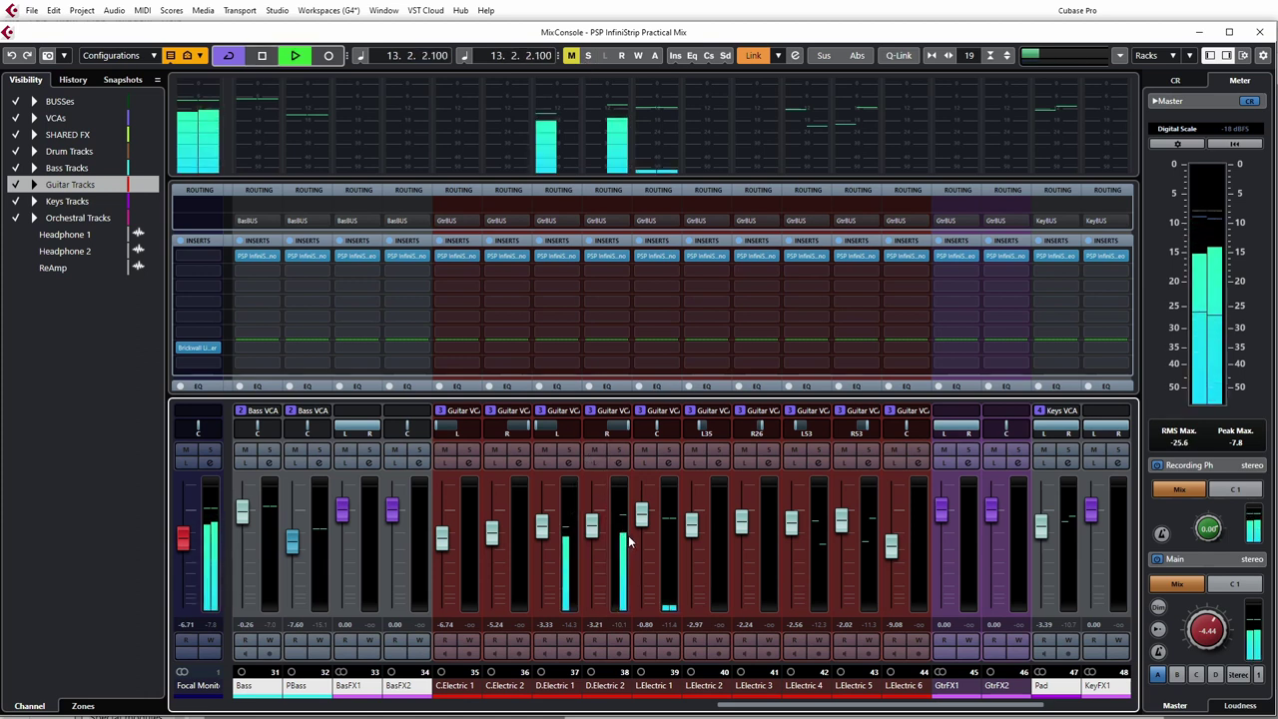
left_click(667, 451)
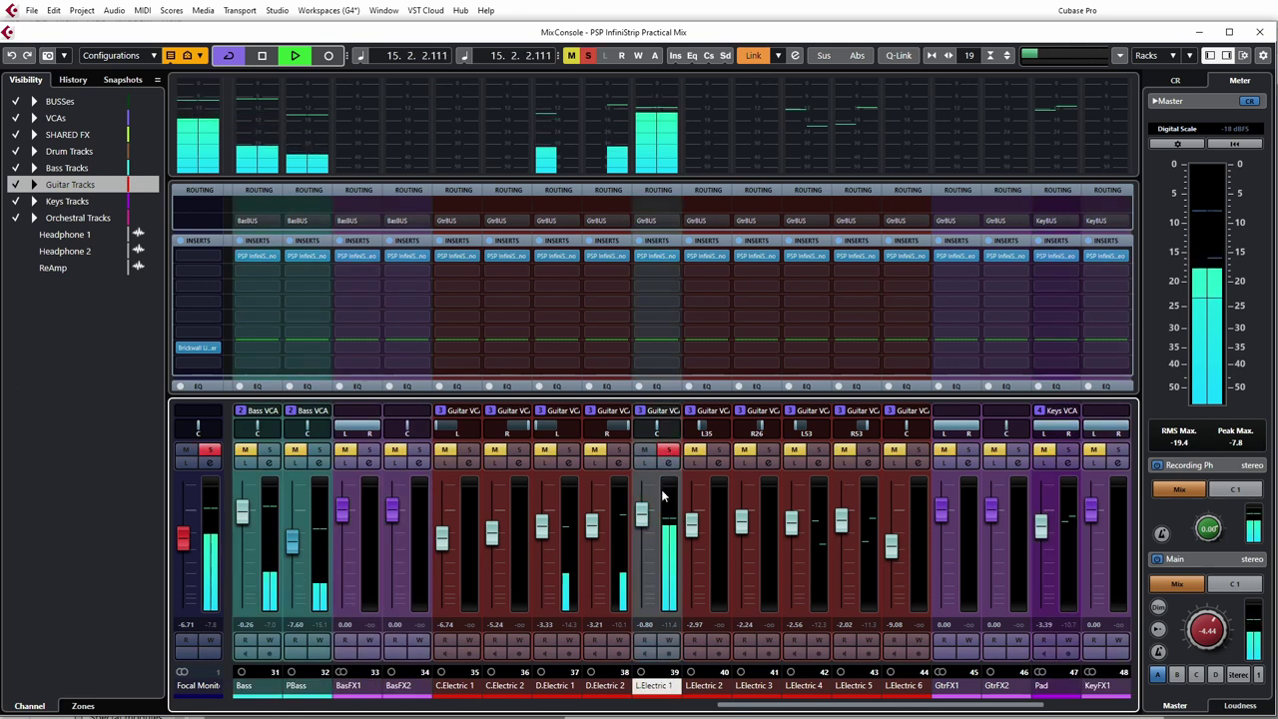
left_click(656, 256)
key("space")
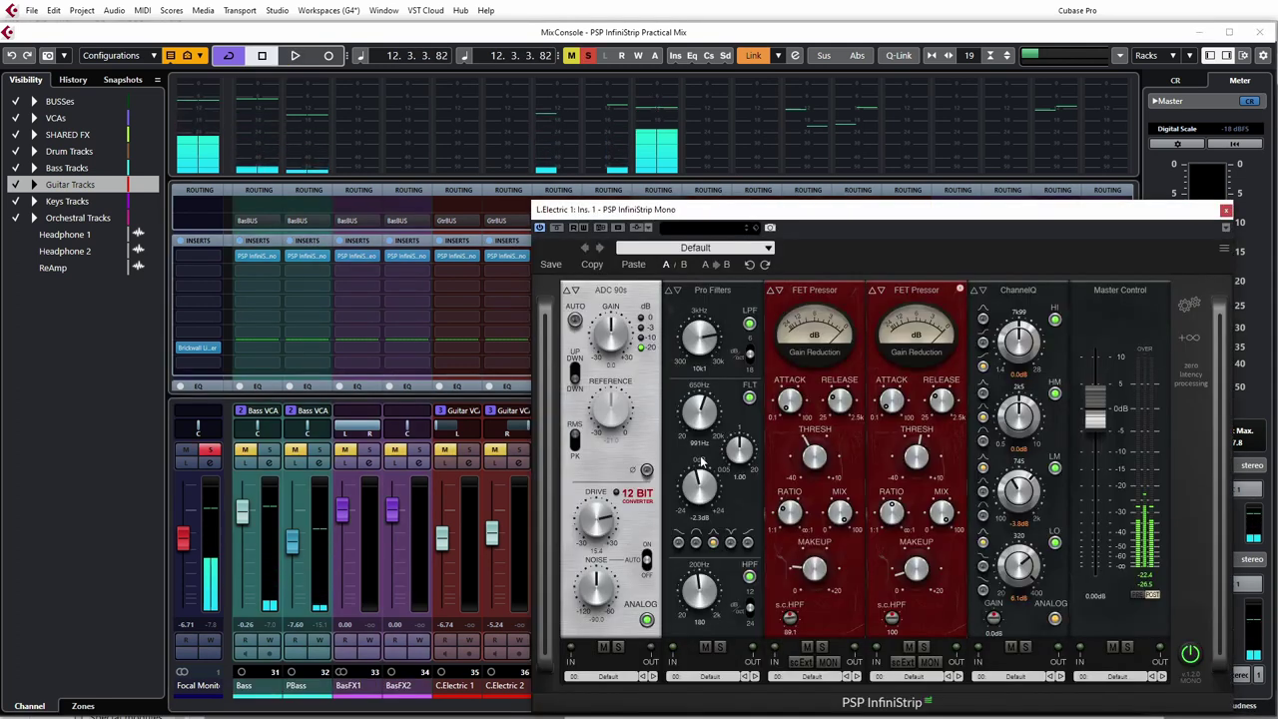
Add a ReactivEQ module to the L.Electric 1 strip, place it first in the chain, and reposition the plug-in window fully on screen.
left_click(1188, 337)
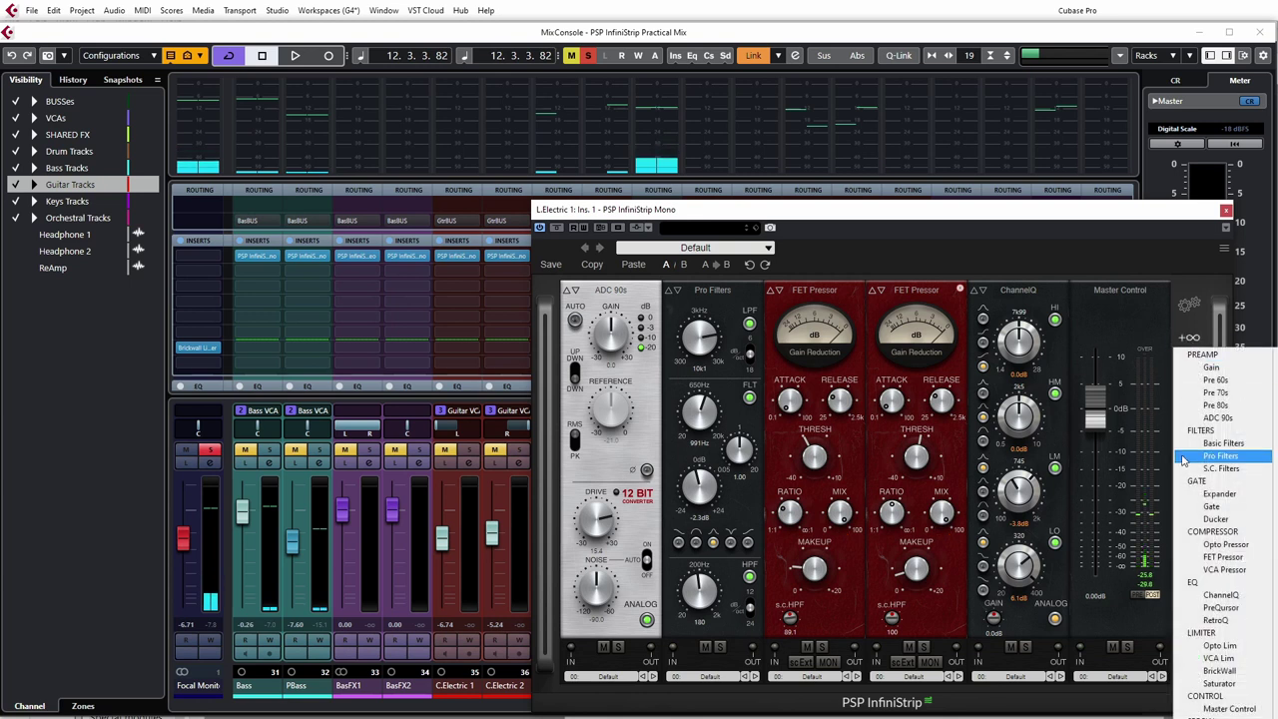
left_click(1218, 715)
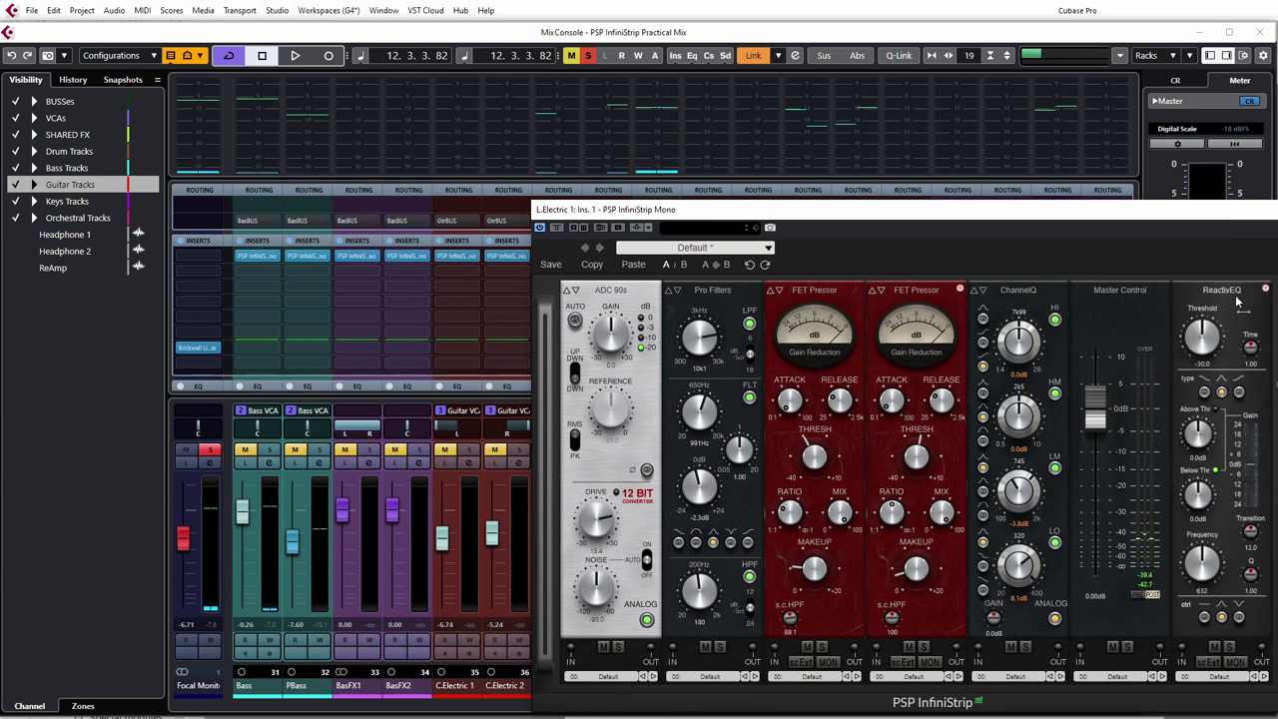
left_click_drag(1103, 313, 574, 301)
left_click_drag(713, 210, 418, 149)
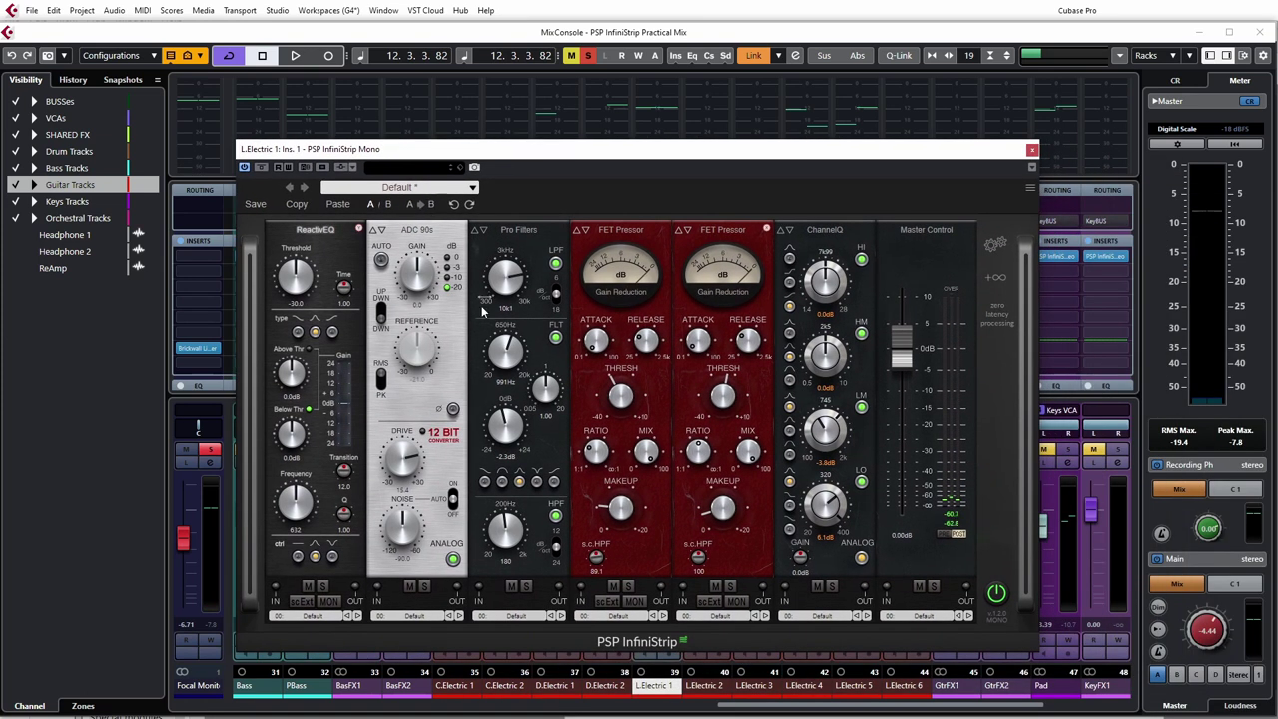
Load the Acc Gtr Res Cntr 1 preset in the guitar's ReactivEQ and compare the module muted and active during playback.
left_click(316, 616)
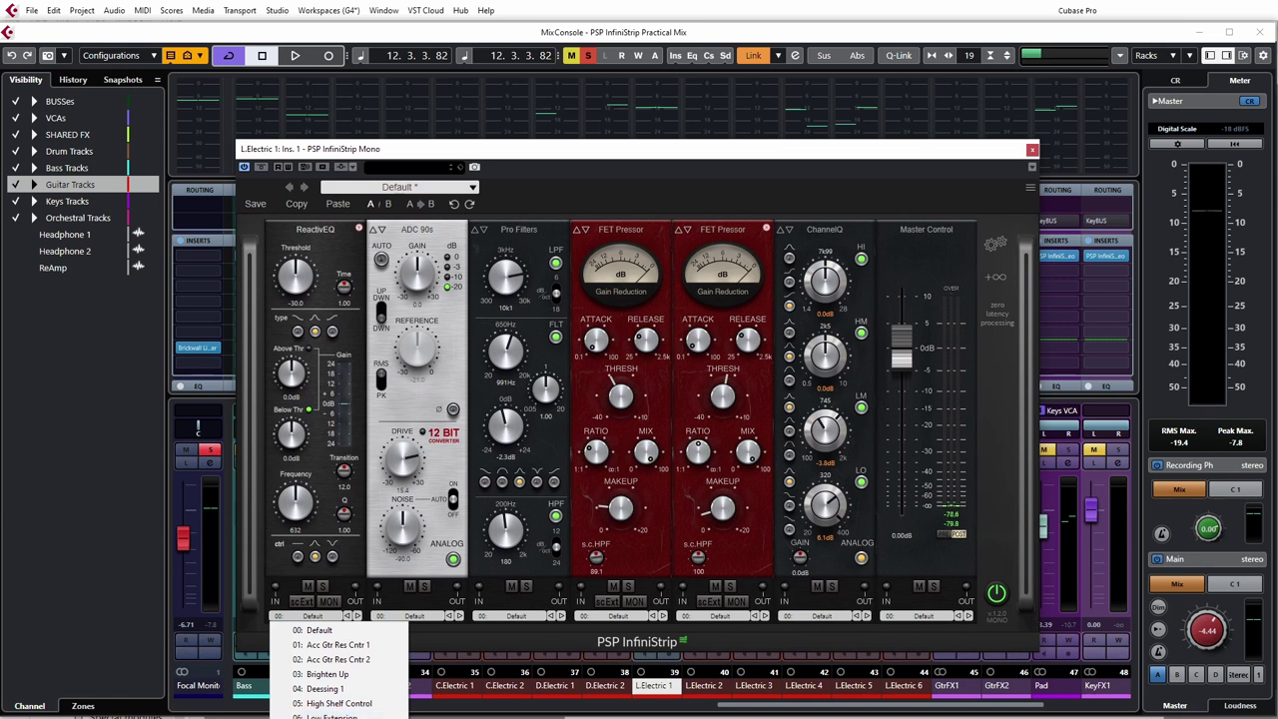
left_click(343, 647)
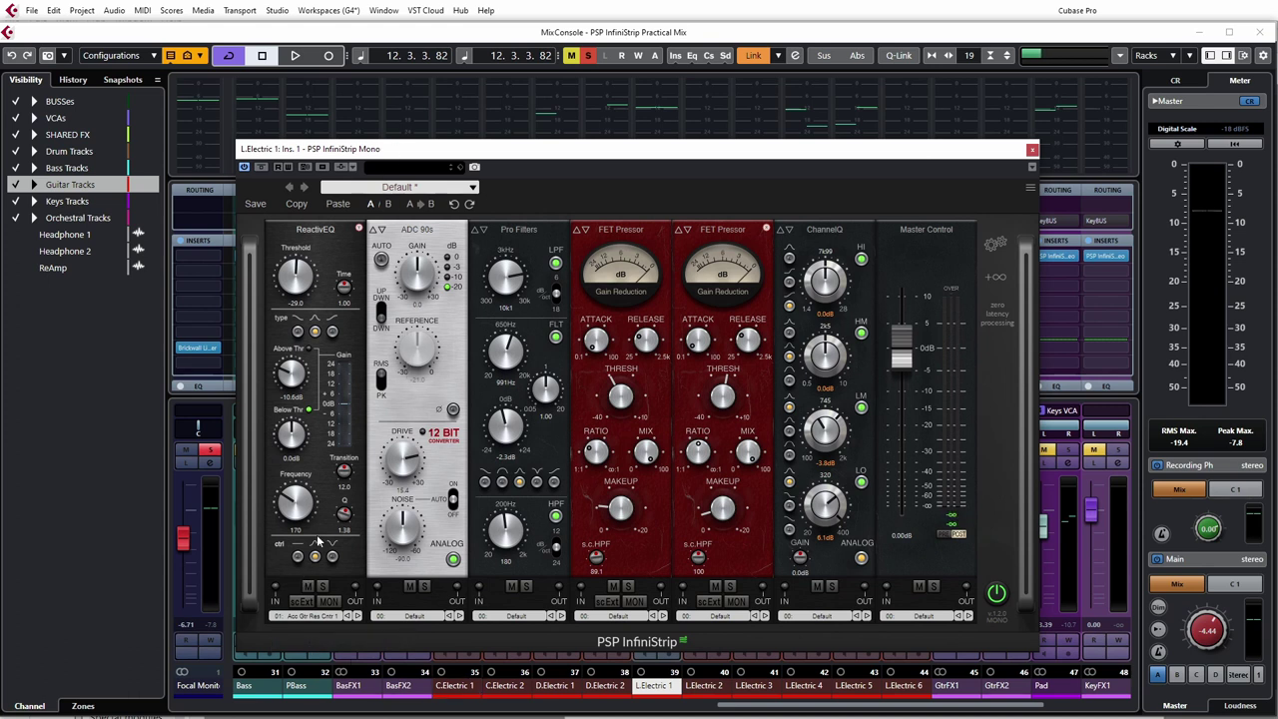
key("space")
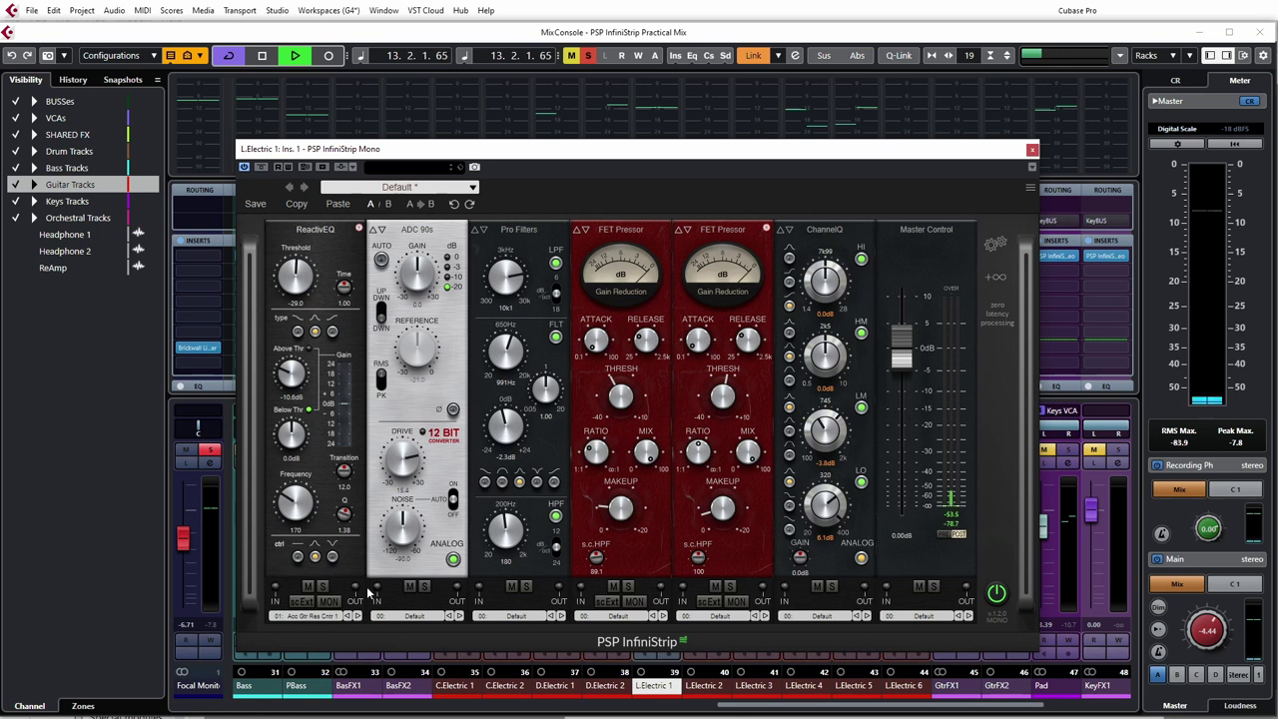
left_click(307, 588)
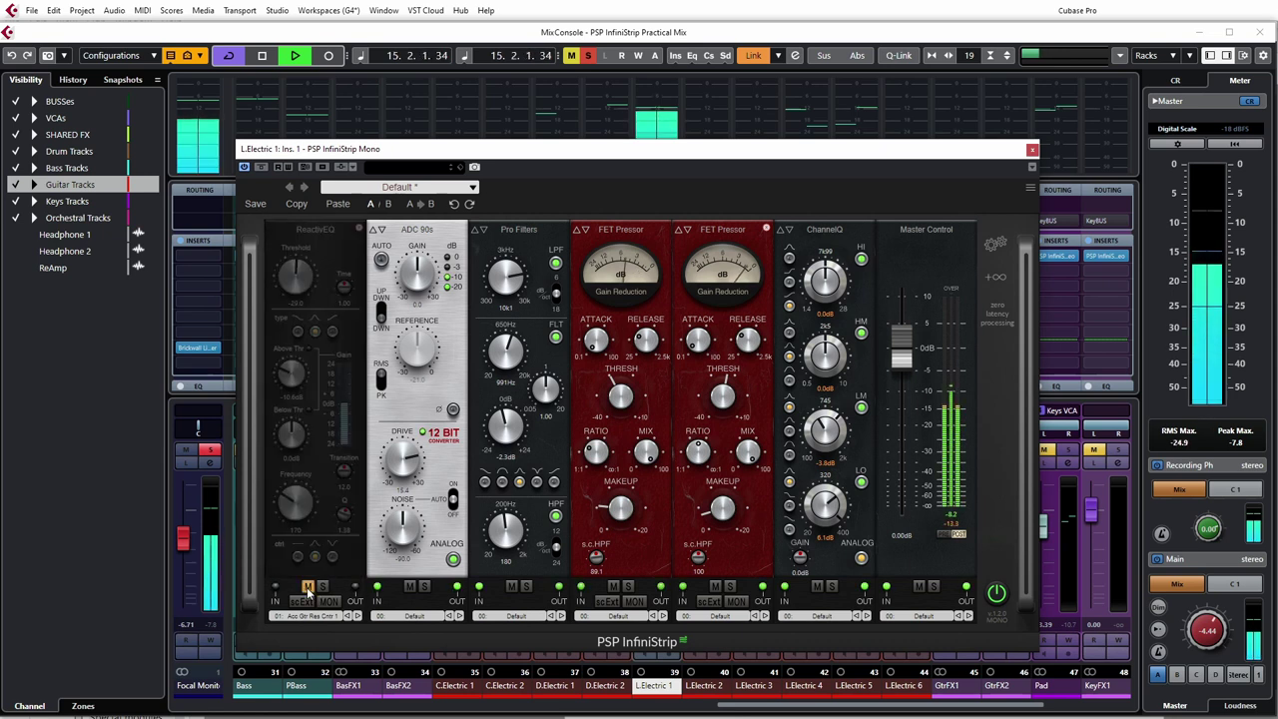
left_click(307, 587)
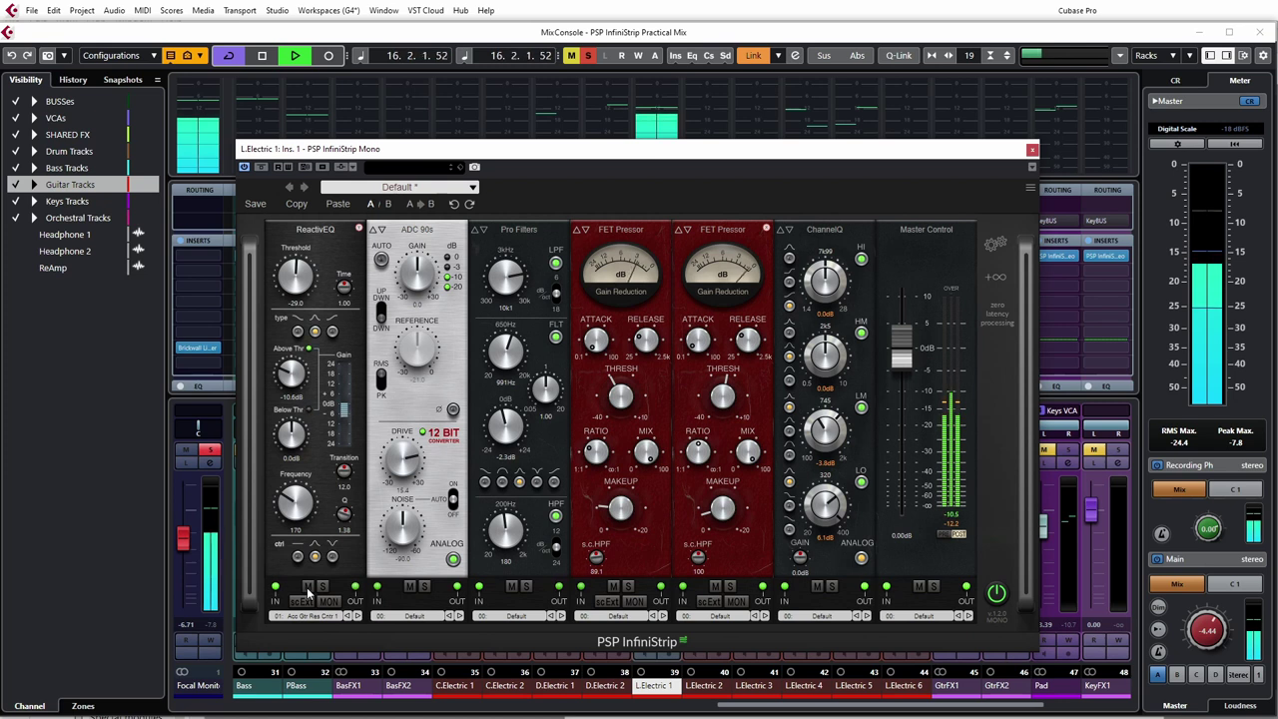
Monitor the guitar's ReactivEQ detector signal during playback, raise the Threshold to -25.2, and turn monitoring off.
key("space")
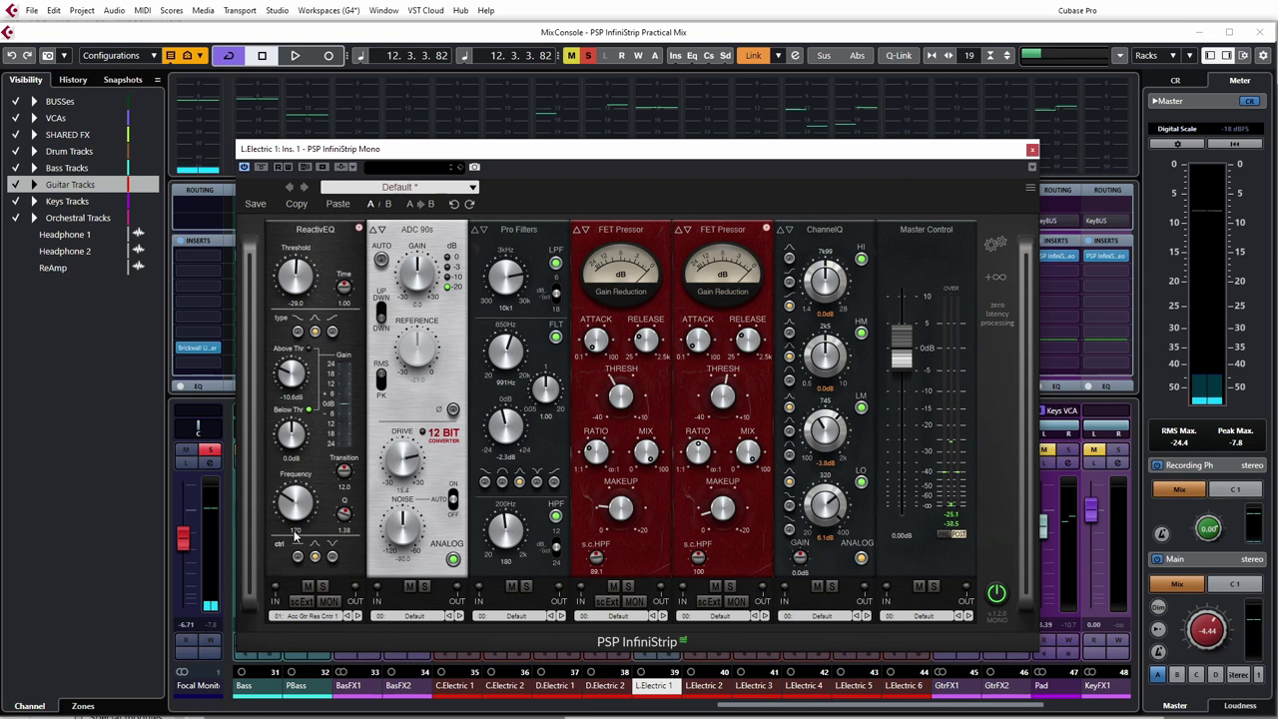
left_click(328, 601)
key("space")
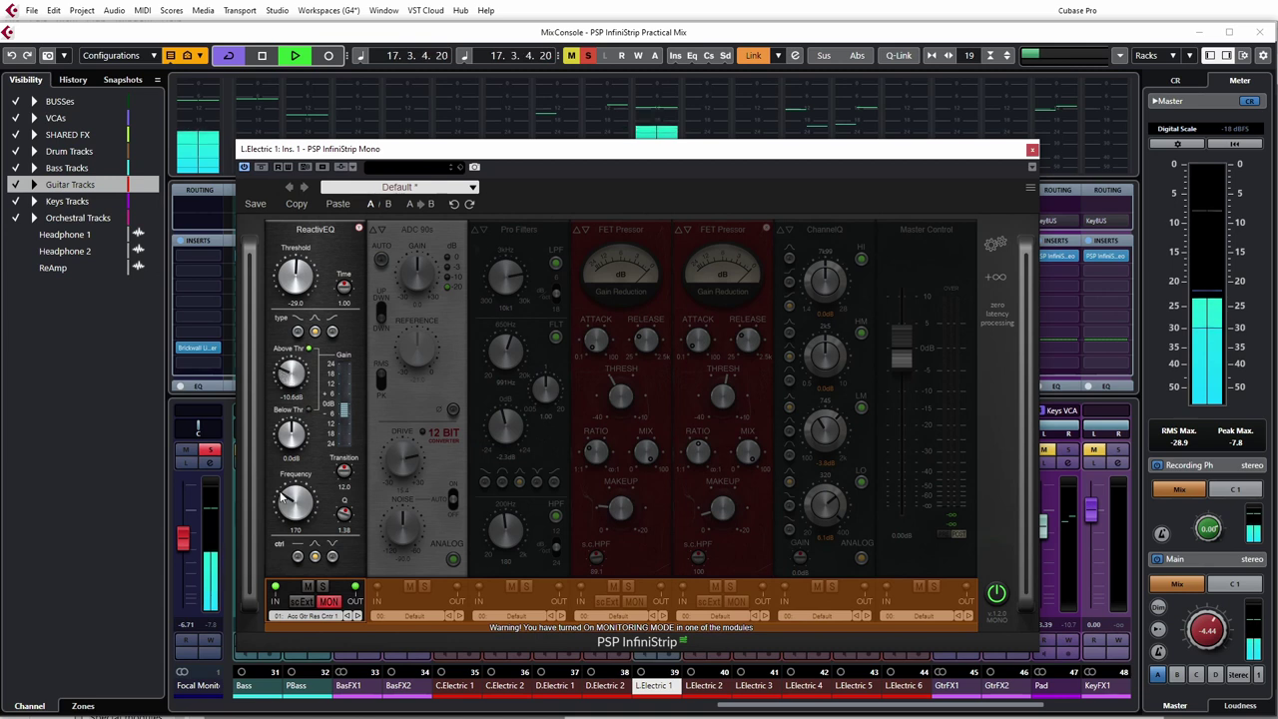
key("space")
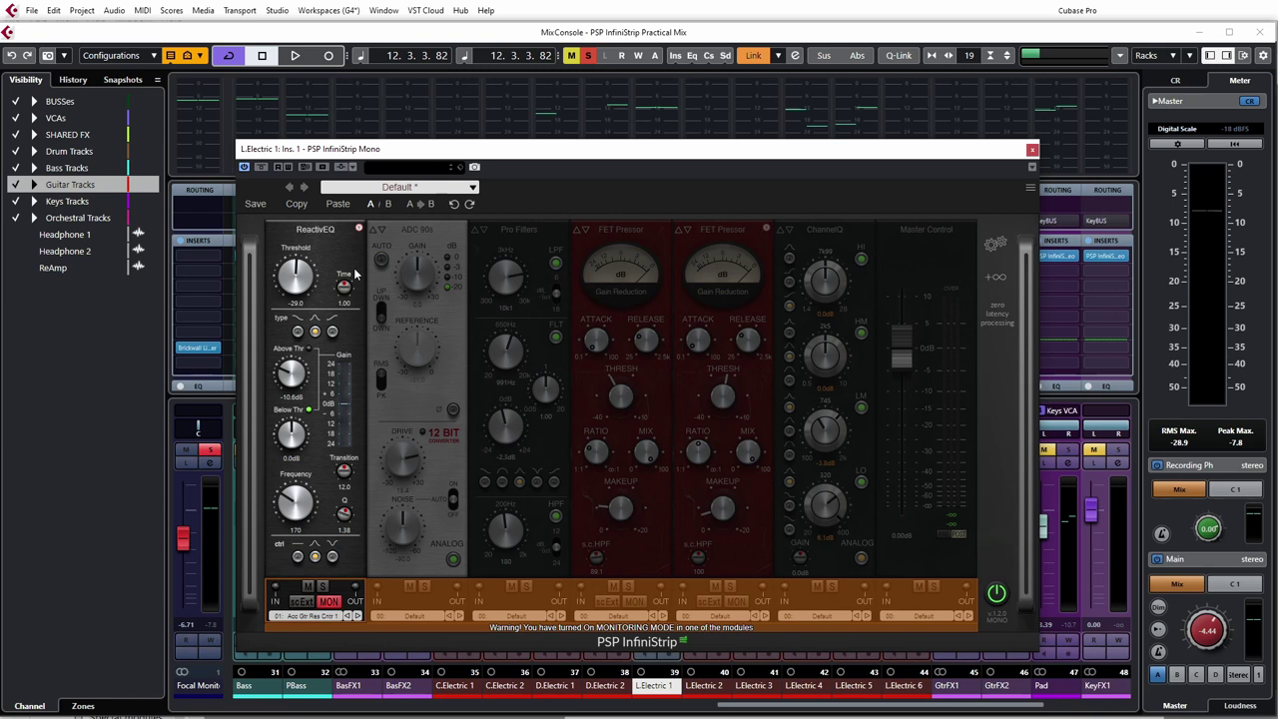
key("space")
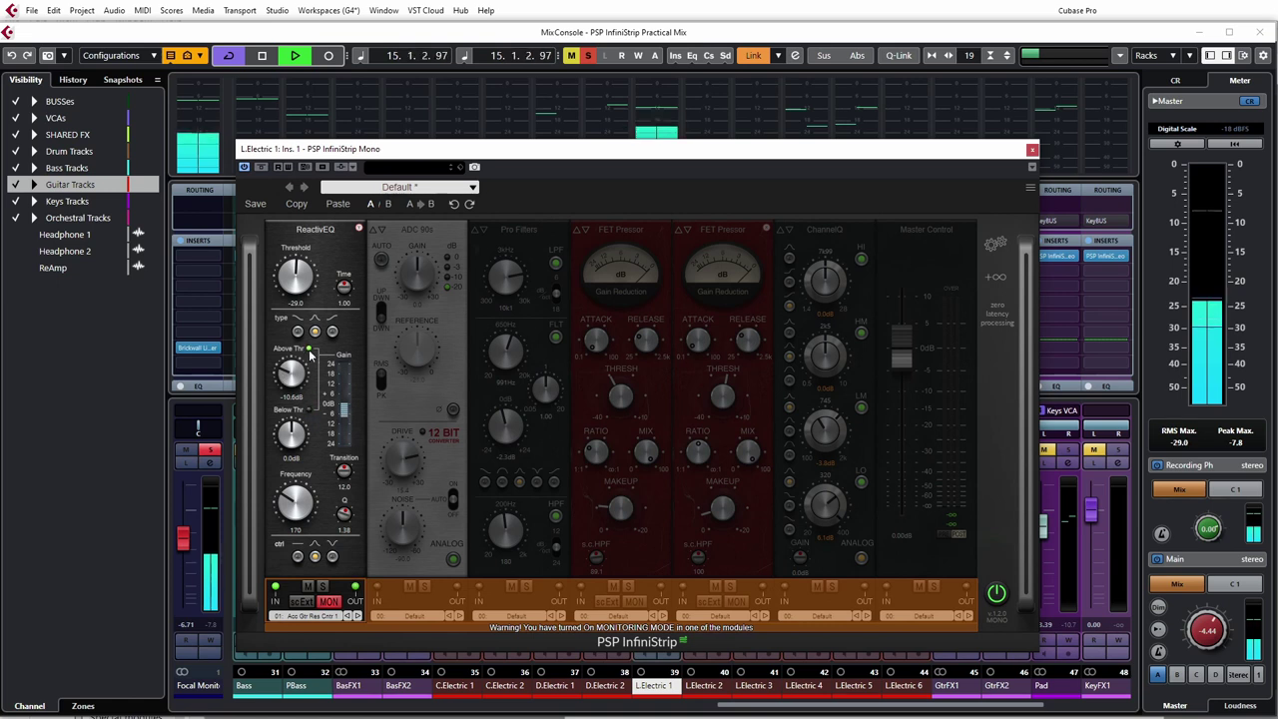
scroll(302, 269, "up", 5)
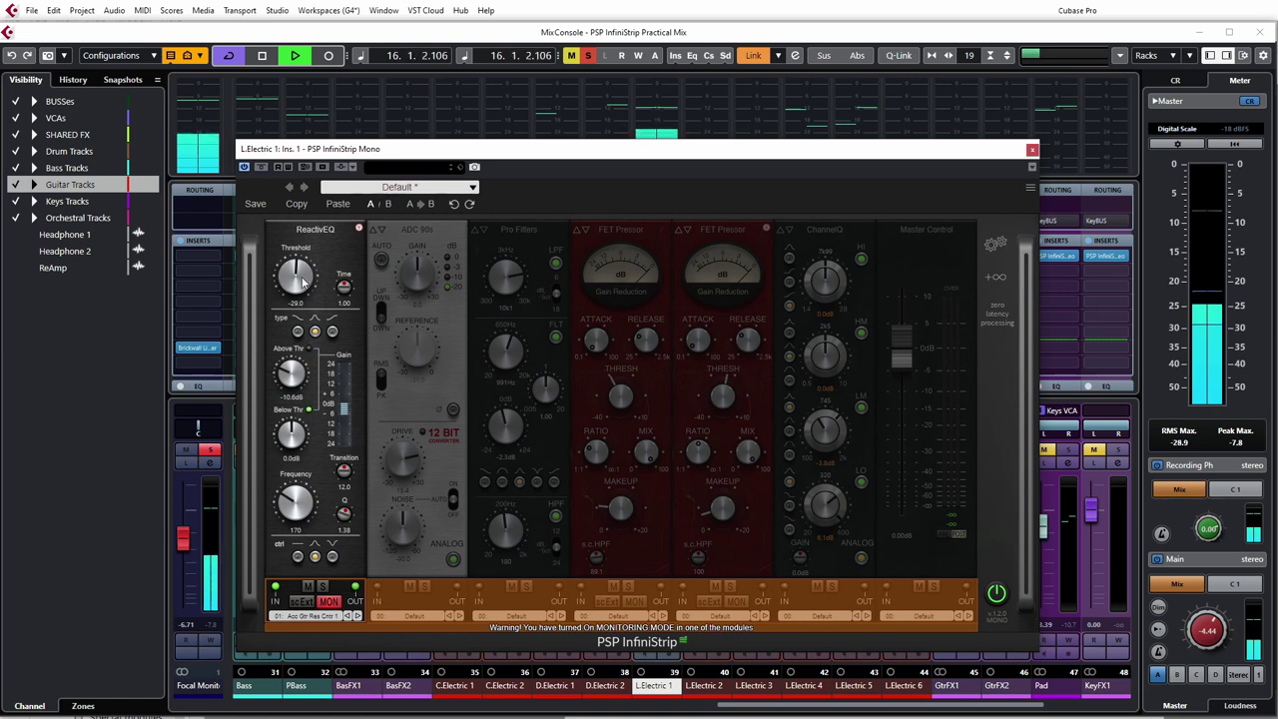
scroll(303, 270, "up", 1)
scroll(301, 264, "down", 2)
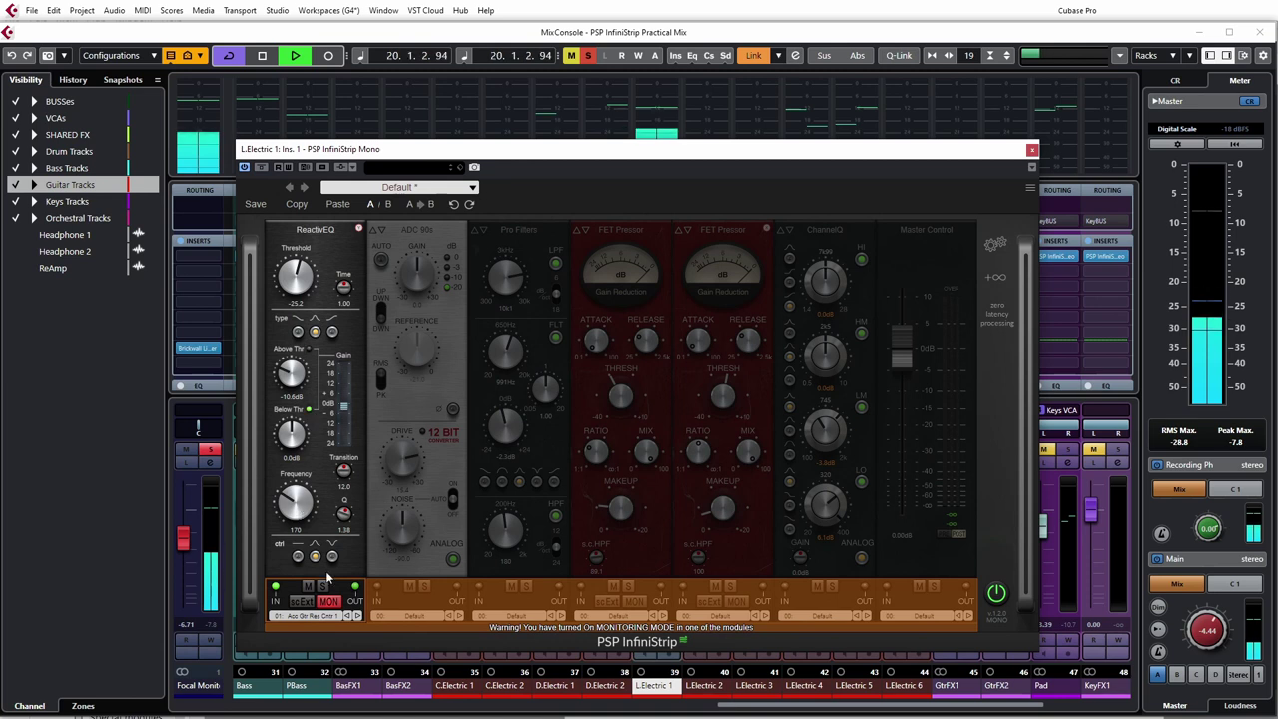
left_click(328, 602)
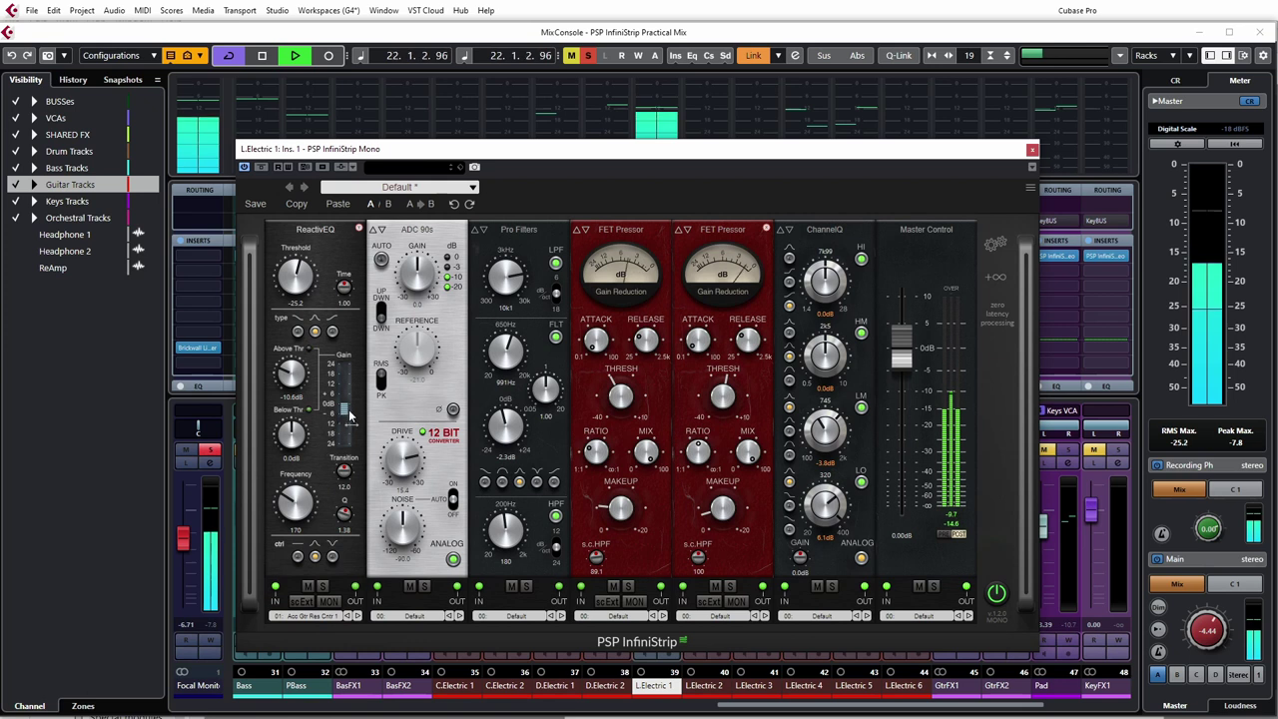
Compare the ReactivEQ muted and active around retuning it in monitoring mode to Frequency 122 and Threshold -32.3.
left_click(308, 586)
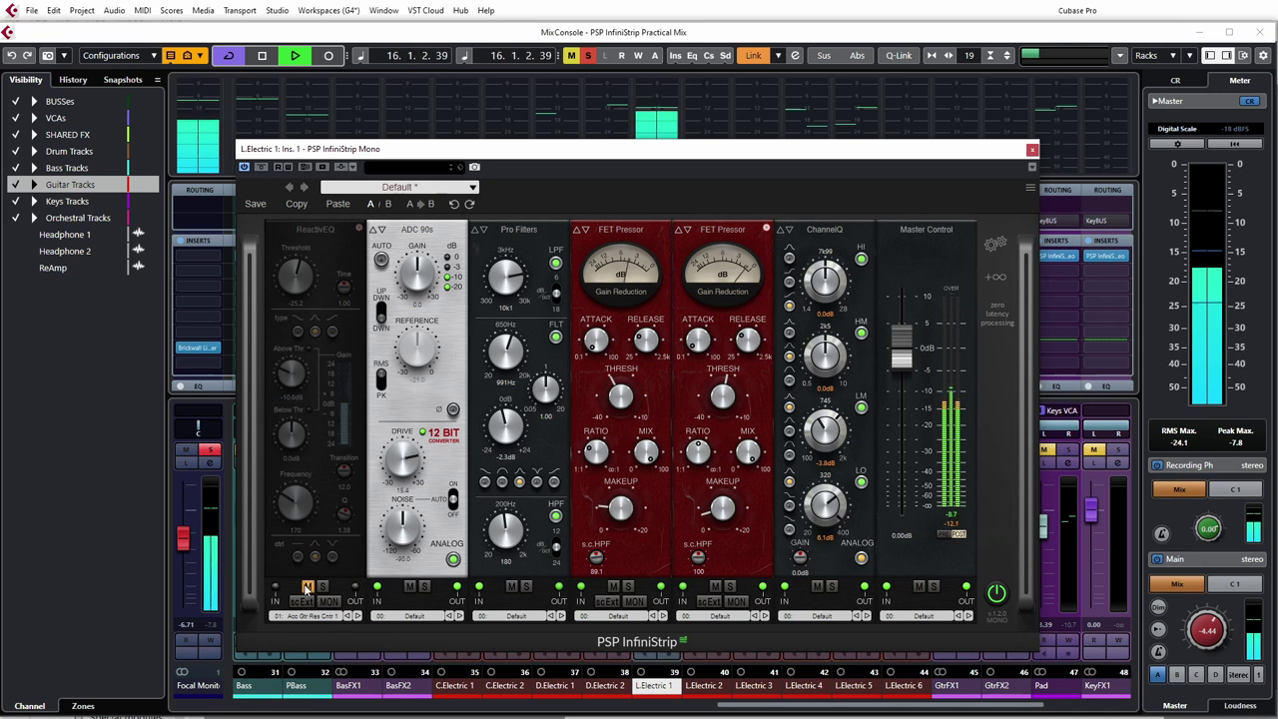
left_click(307, 587)
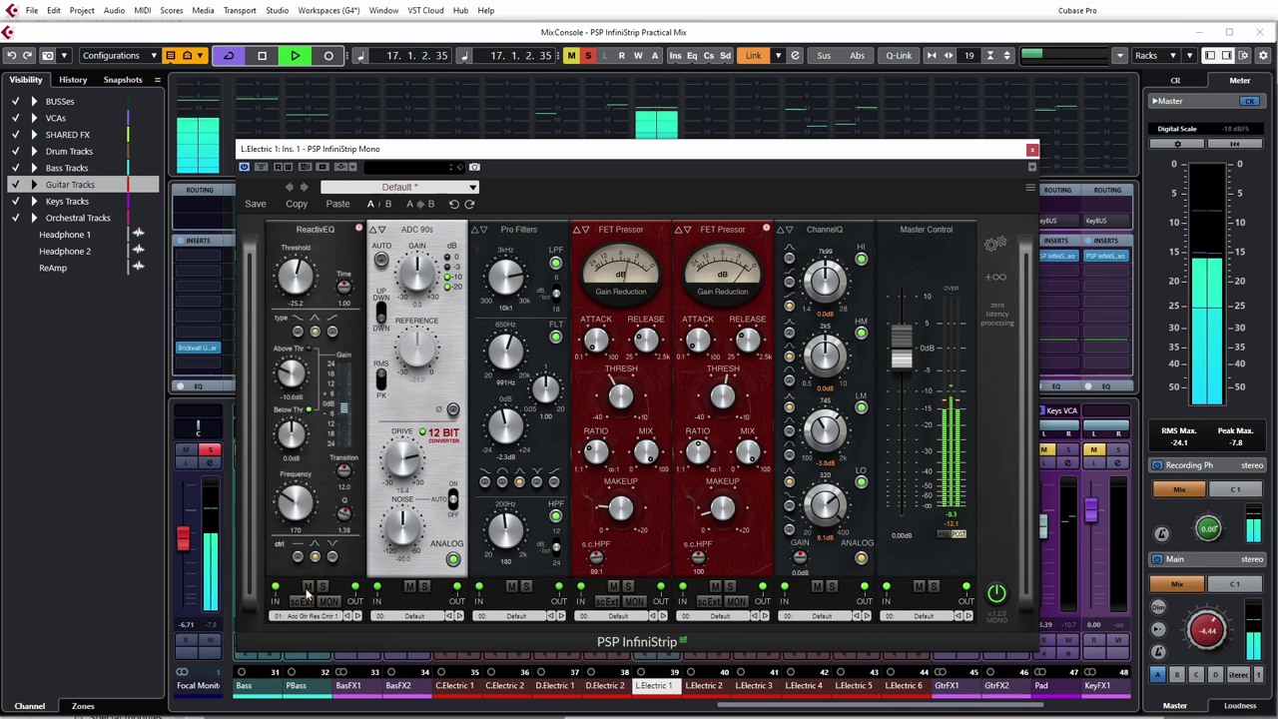
left_click(329, 601)
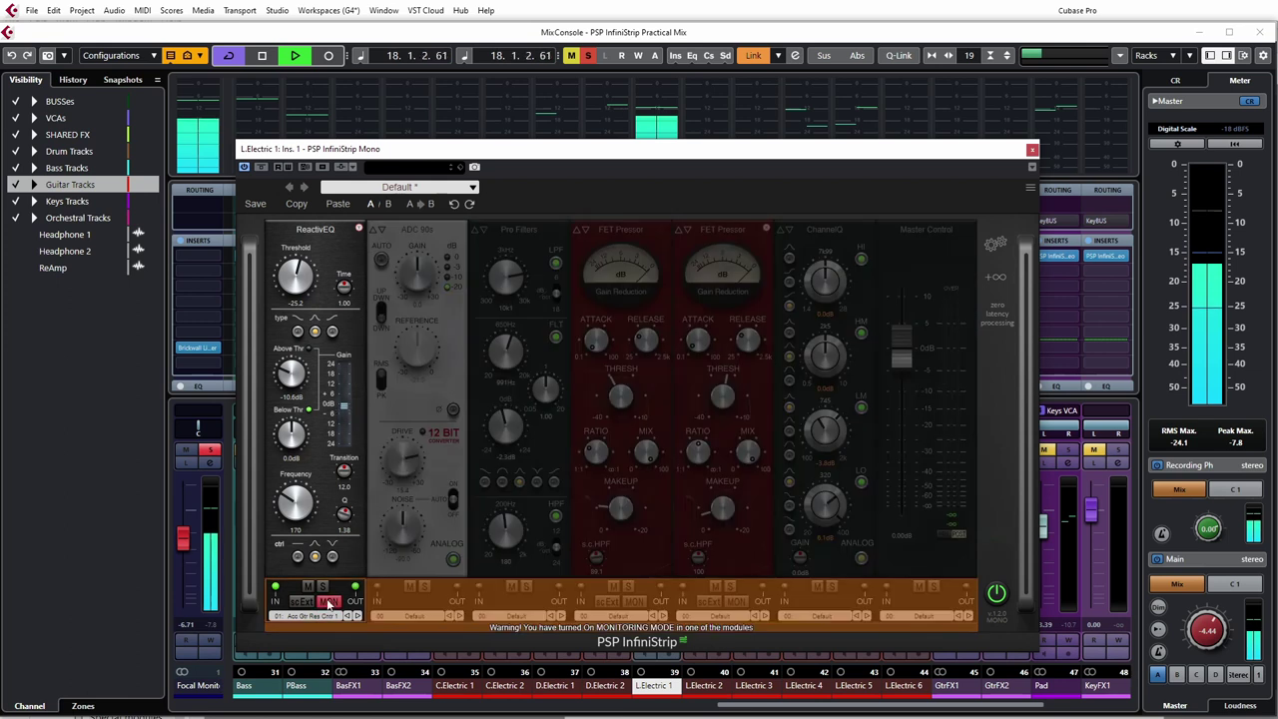
mouse_move(292, 521)
left_mouse_down()
mouse_move(295, 454)
mouse_move(281, 522)
left_mouse_up()
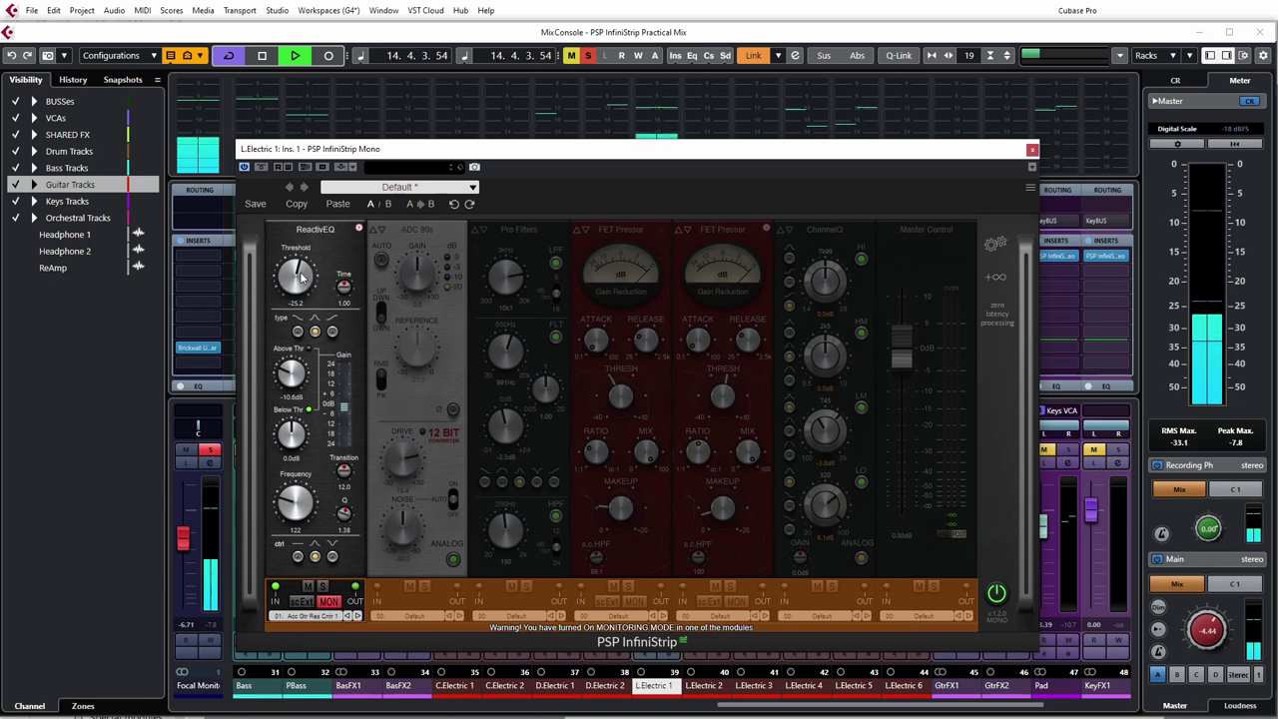
left_click_drag(301, 280, 298, 285)
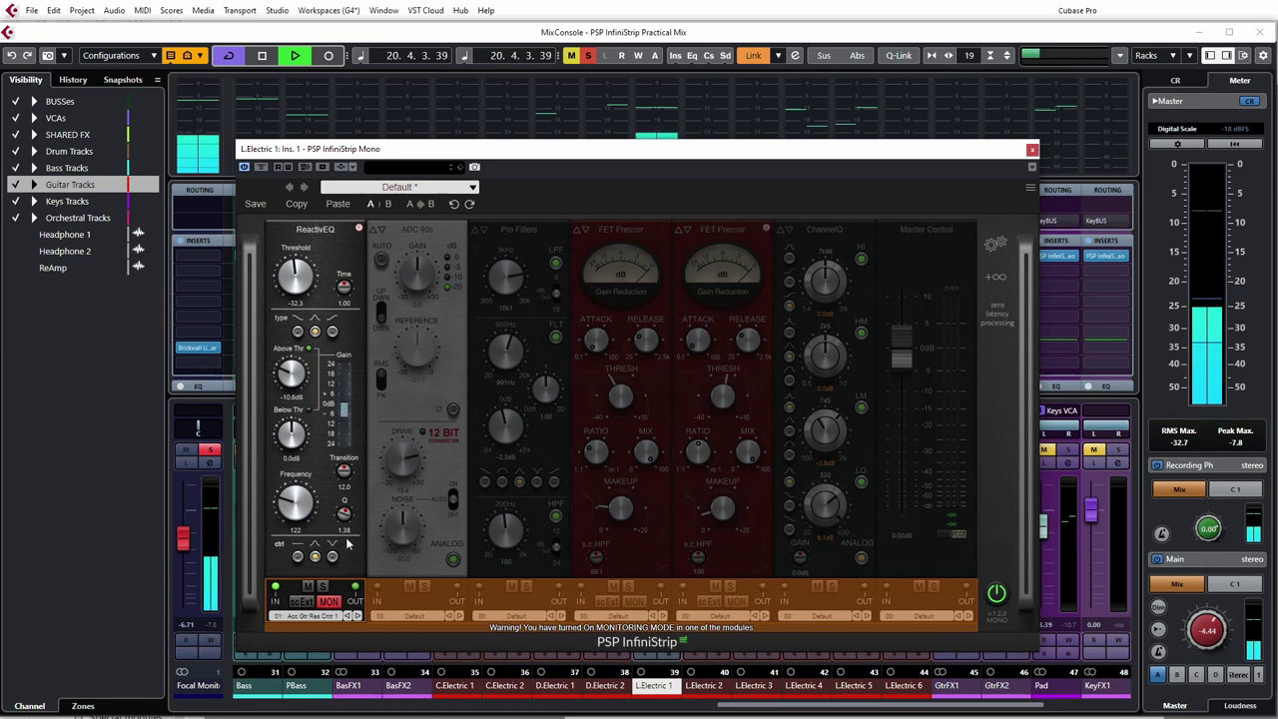
left_click(329, 602)
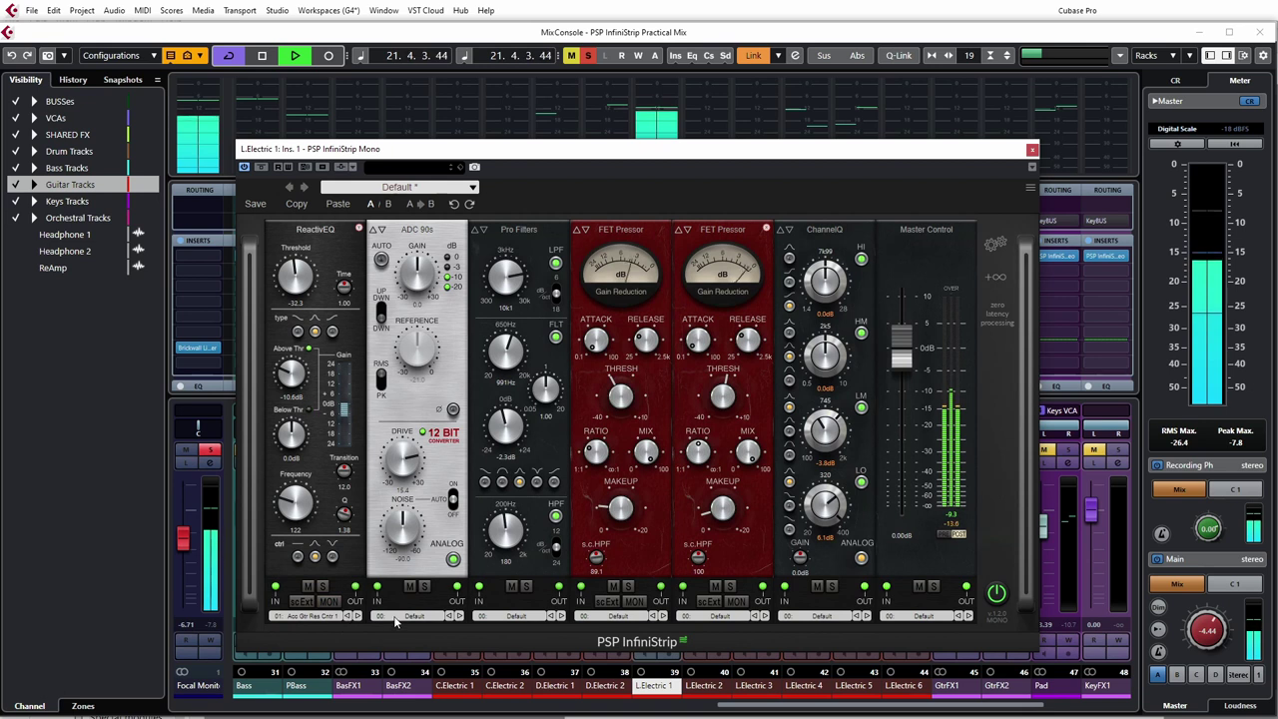
left_click(308, 586)
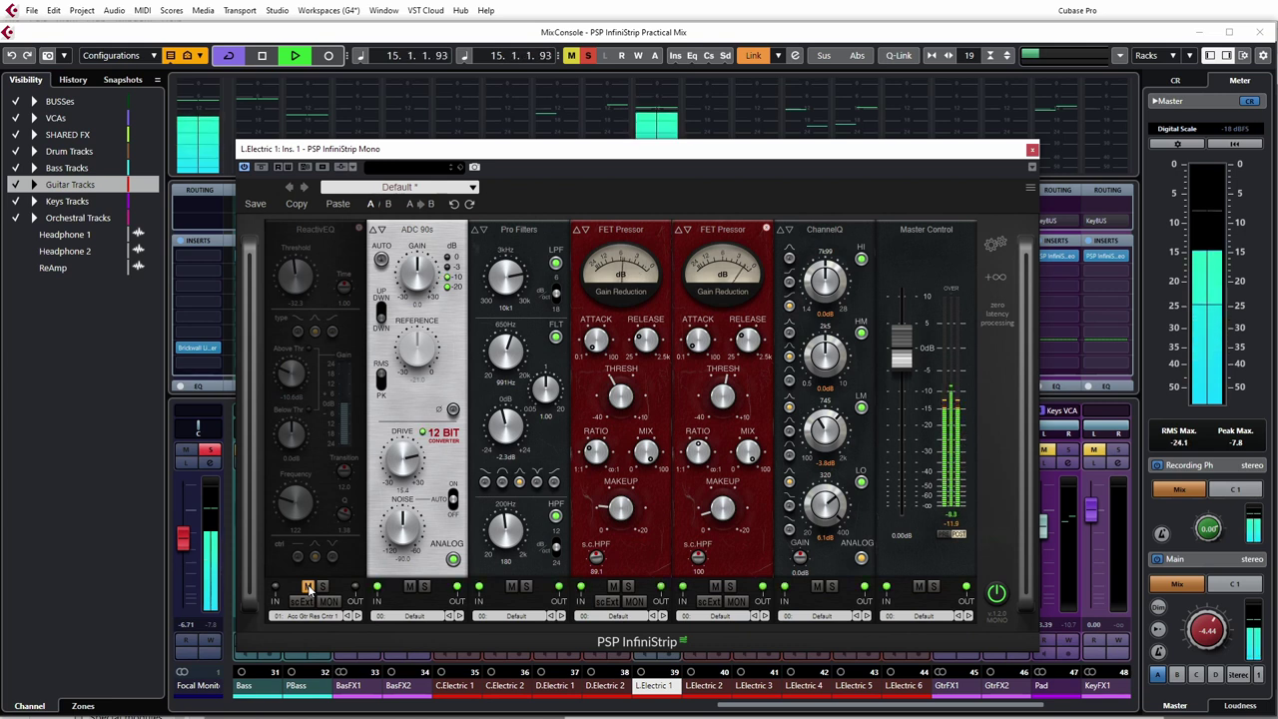
left_click(309, 587)
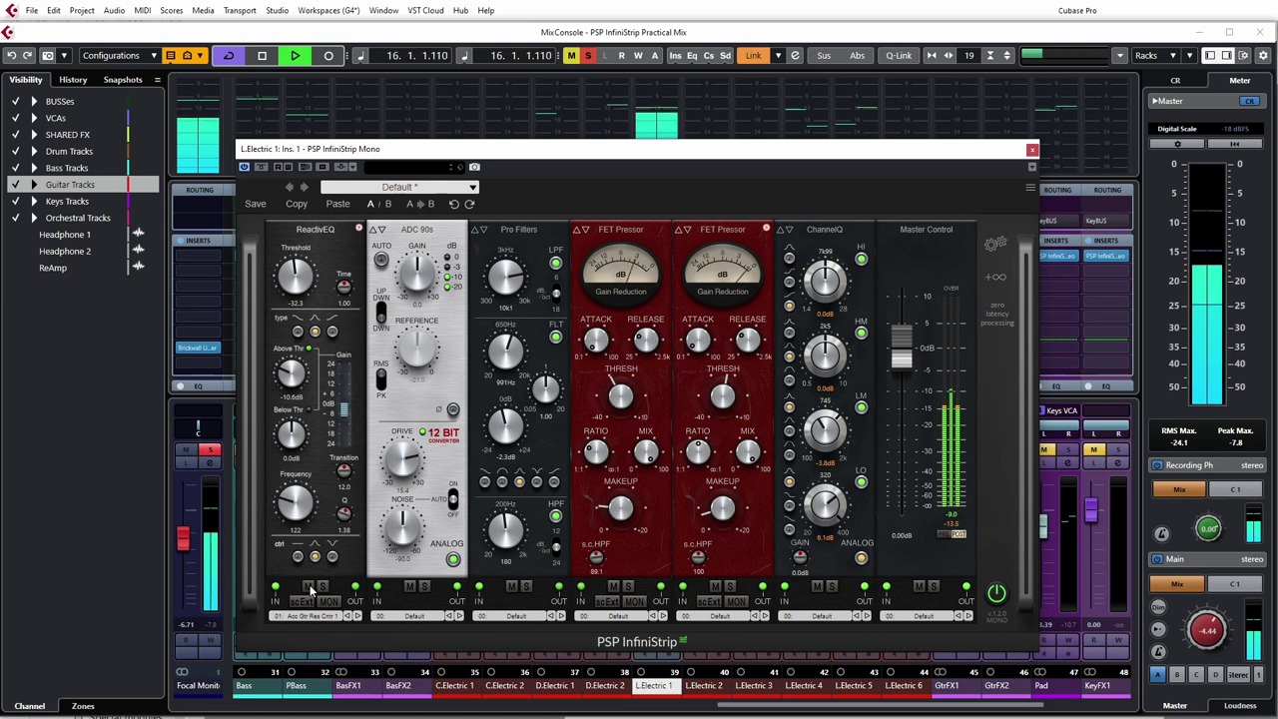
Exaggerate the Above Thr gain to -24.0 dB, compare with the module muted, ease it back to -8.3 dB, and stop playback.
left_click_drag(288, 410, 295, 428)
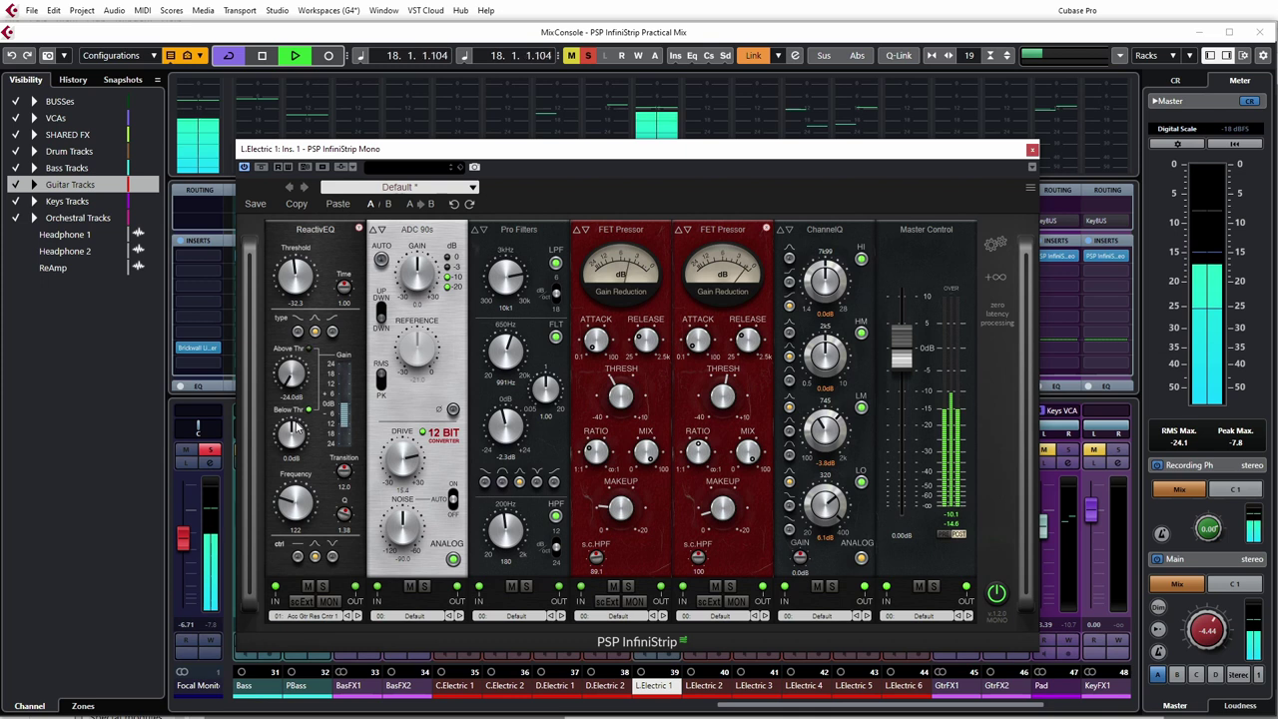
left_click(310, 587)
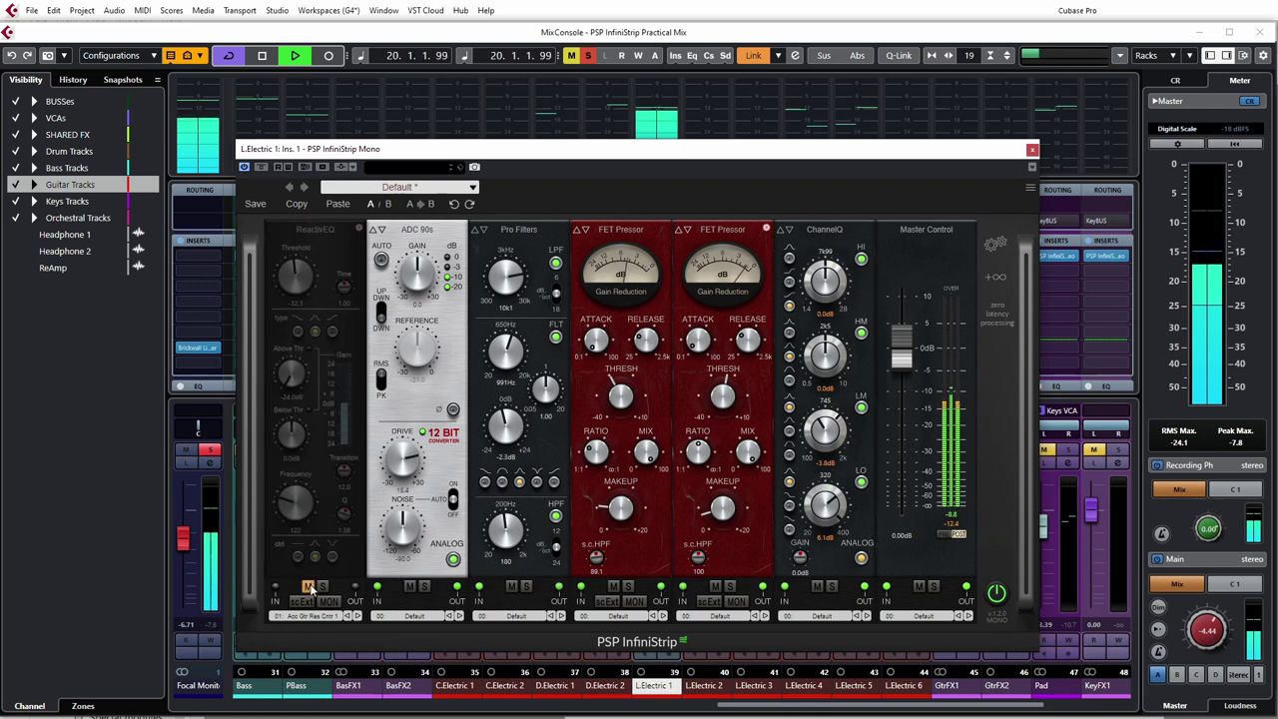
left_click(309, 587)
left_click_drag(291, 372, 292, 323)
key("space")
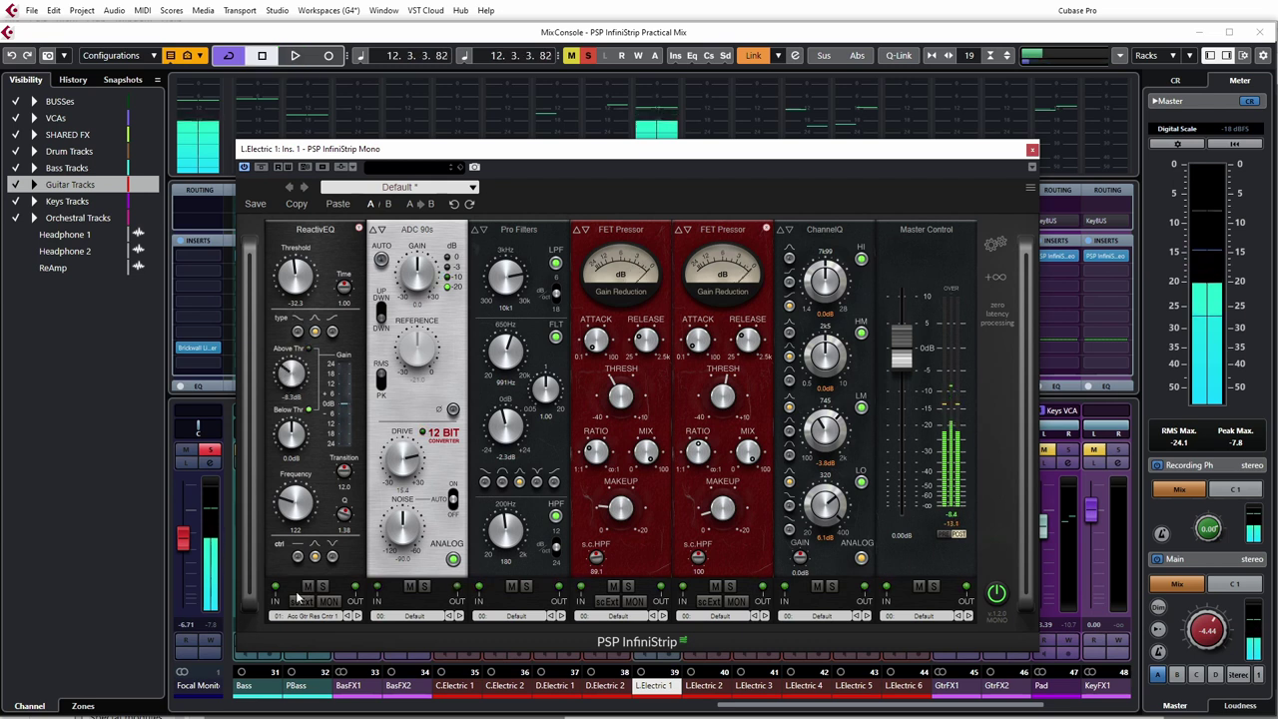
Switch the ReactivEQ to a low shelf with Q 0.77, then set Above Thr to -6.0 dB and Frequency to 198 while monitoring during playback.
left_click(329, 601)
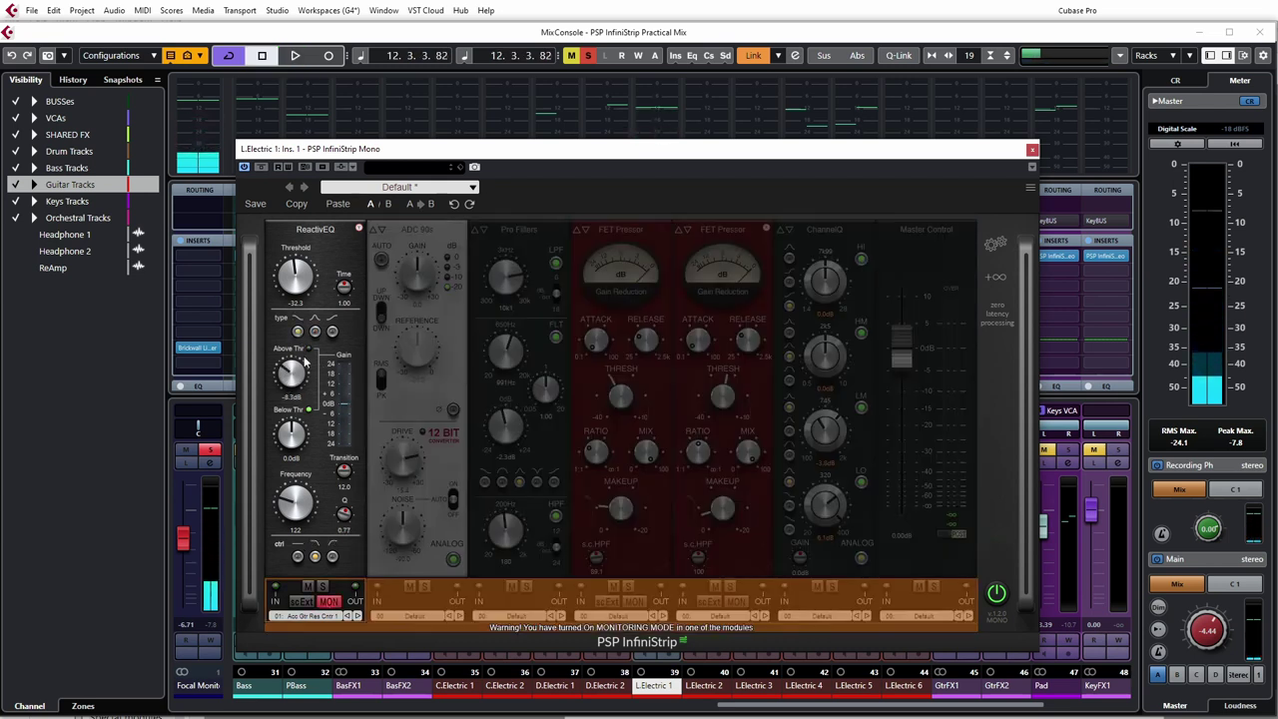
key("space")
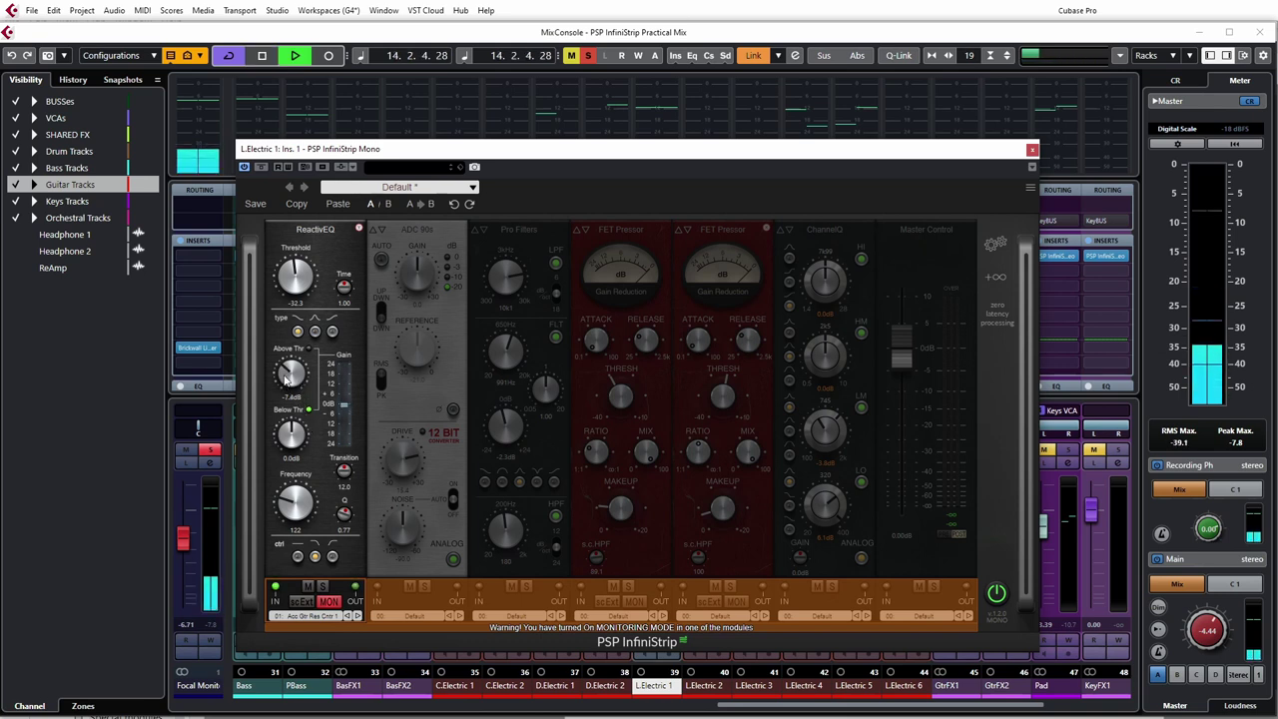
left_click_drag(286, 378, 286, 372)
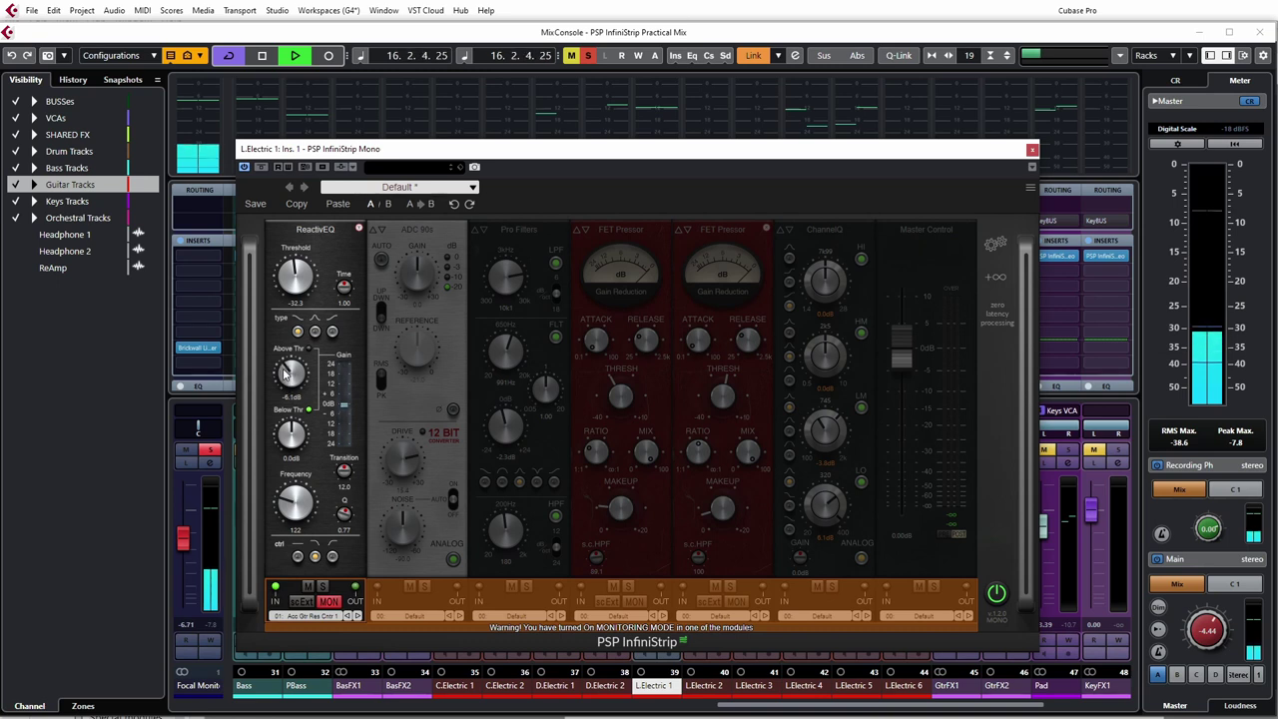
left_click_drag(289, 516, 289, 504)
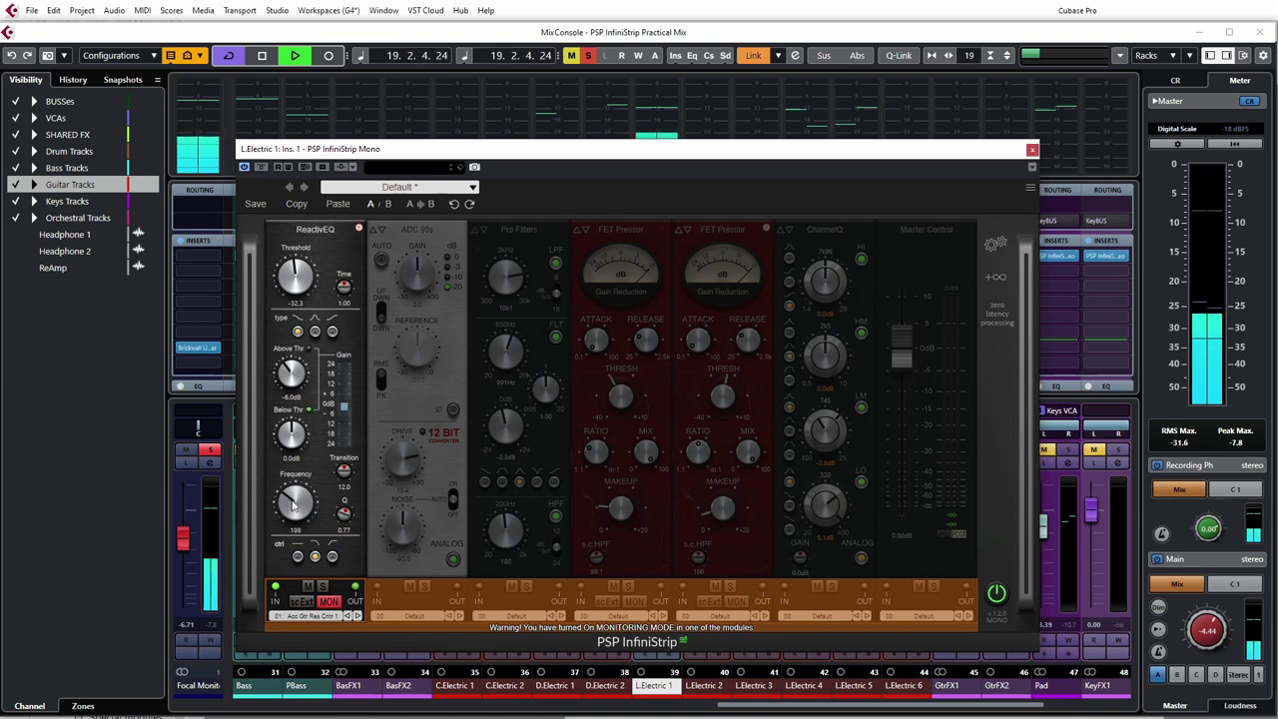
left_click(329, 601)
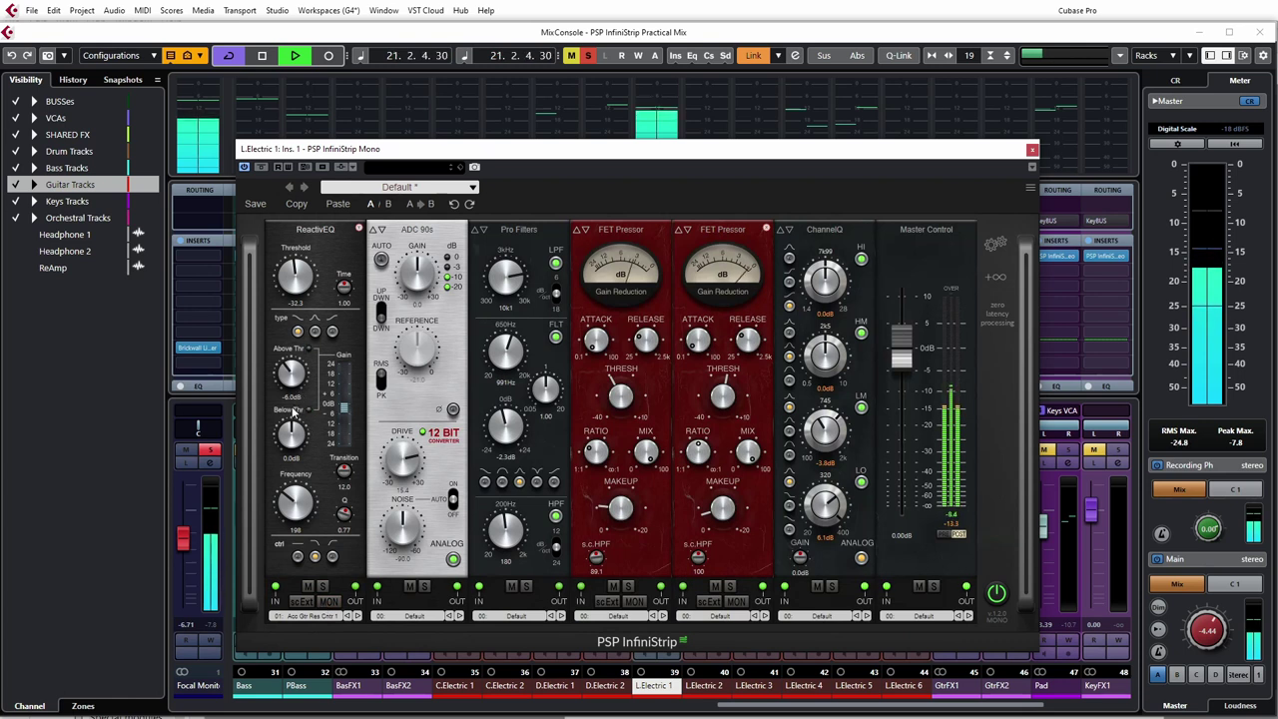
Compare the low-shelf ReactivEQ muted and active with Above Thr at -24.0 dB, then at -8.2 dB, and stop playback.
left_click(307, 587)
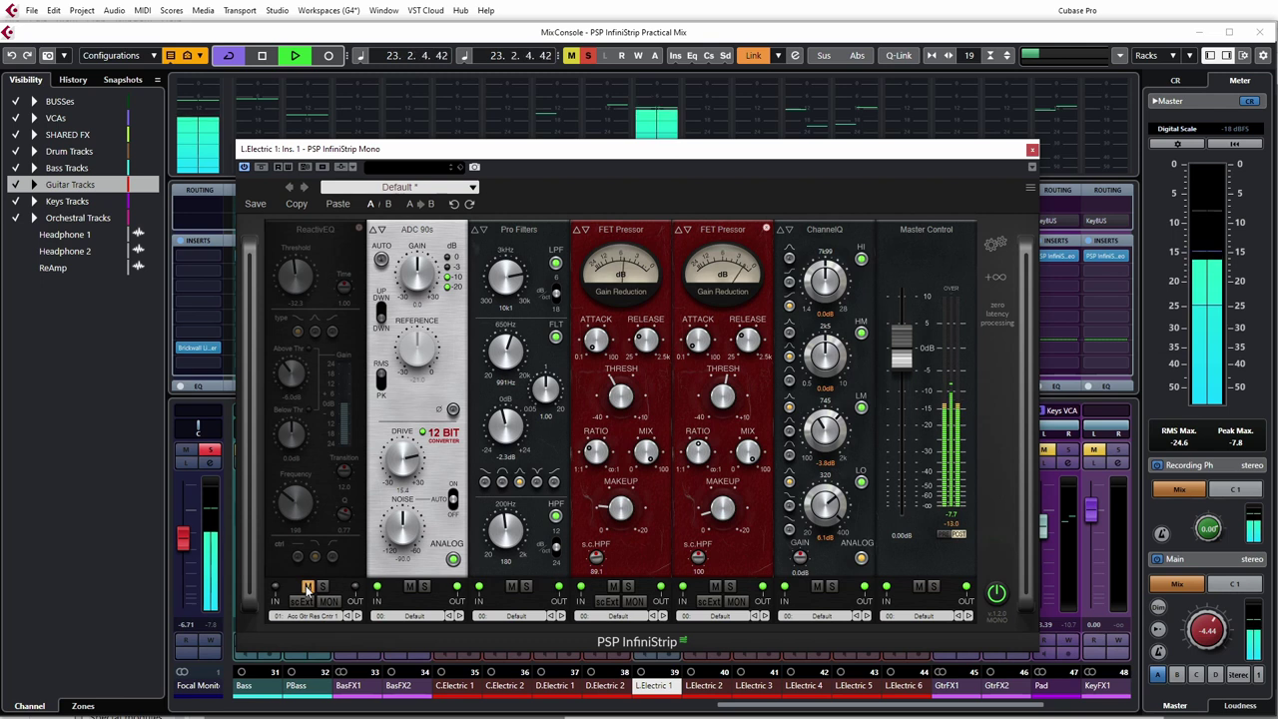
left_click(308, 586)
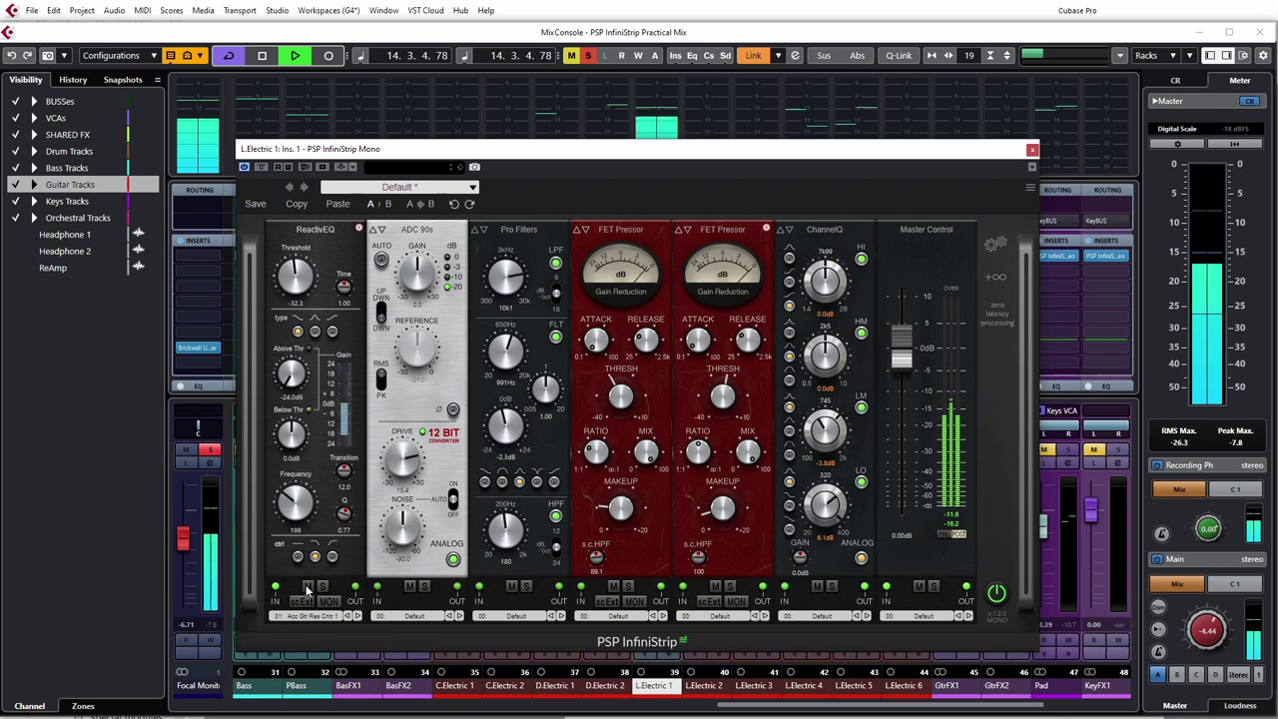
left_click(307, 587)
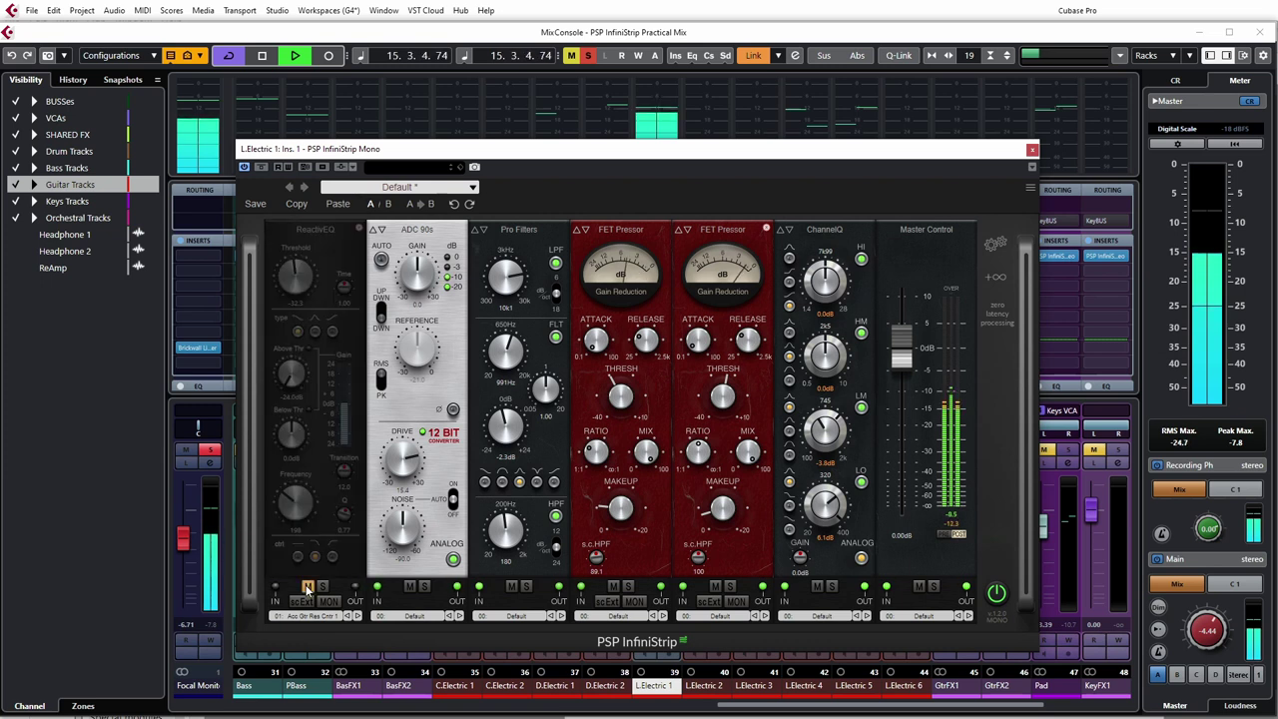
left_click(308, 587)
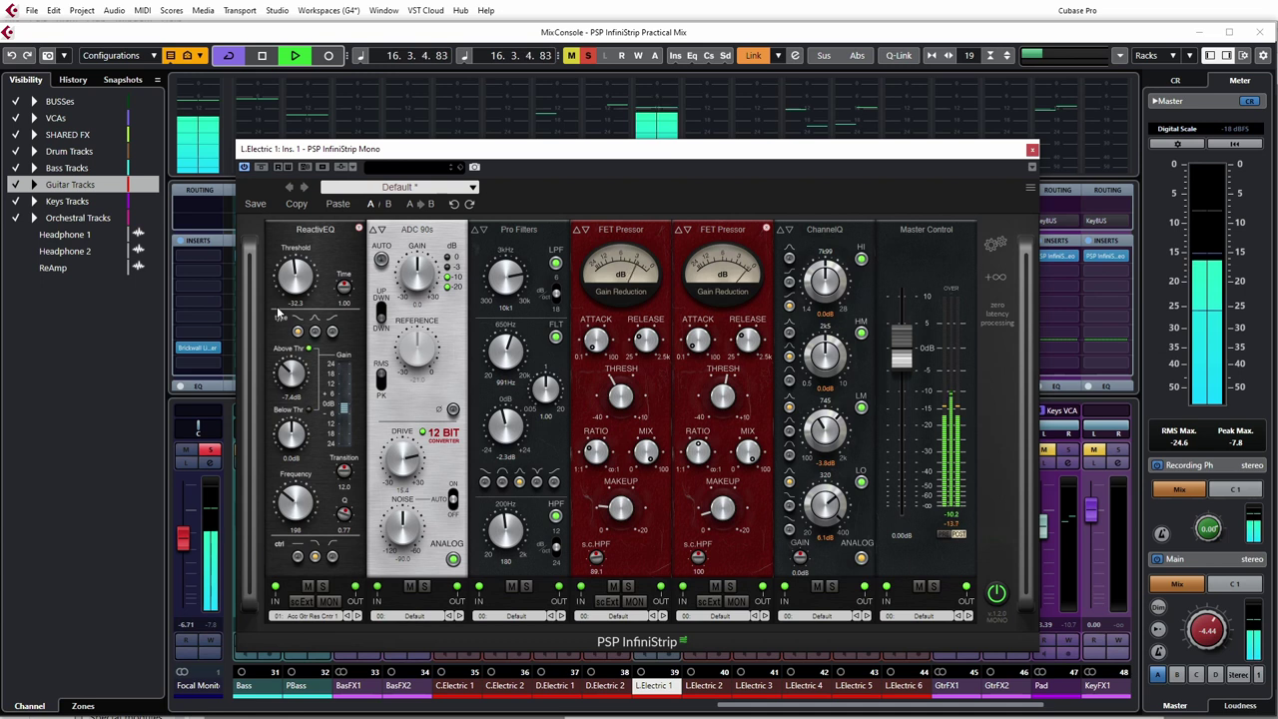
left_click(307, 587)
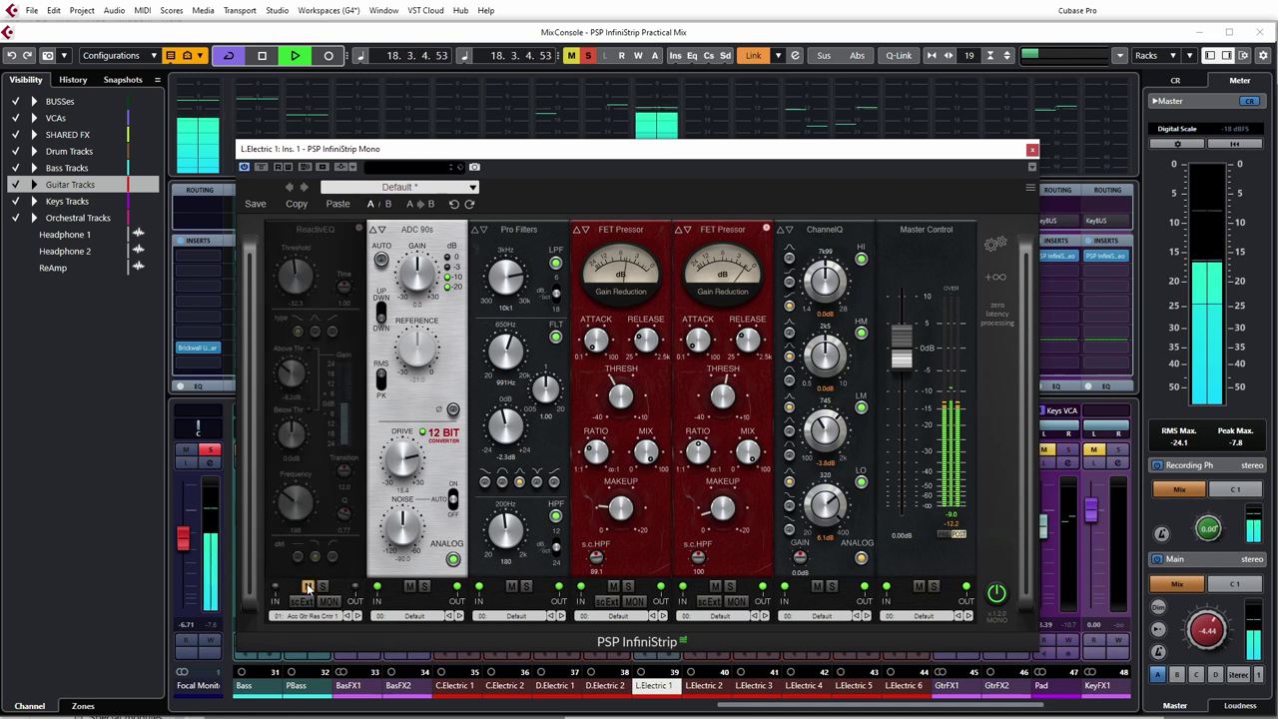
left_click(308, 588)
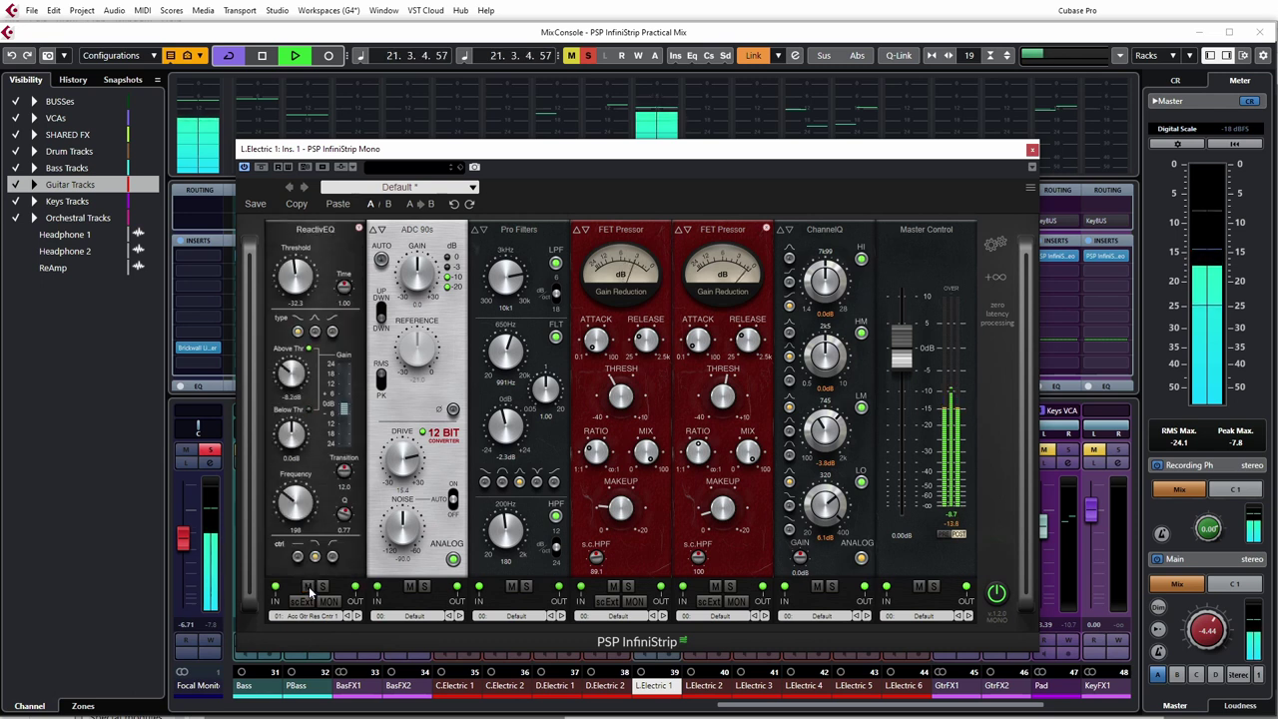
key("space")
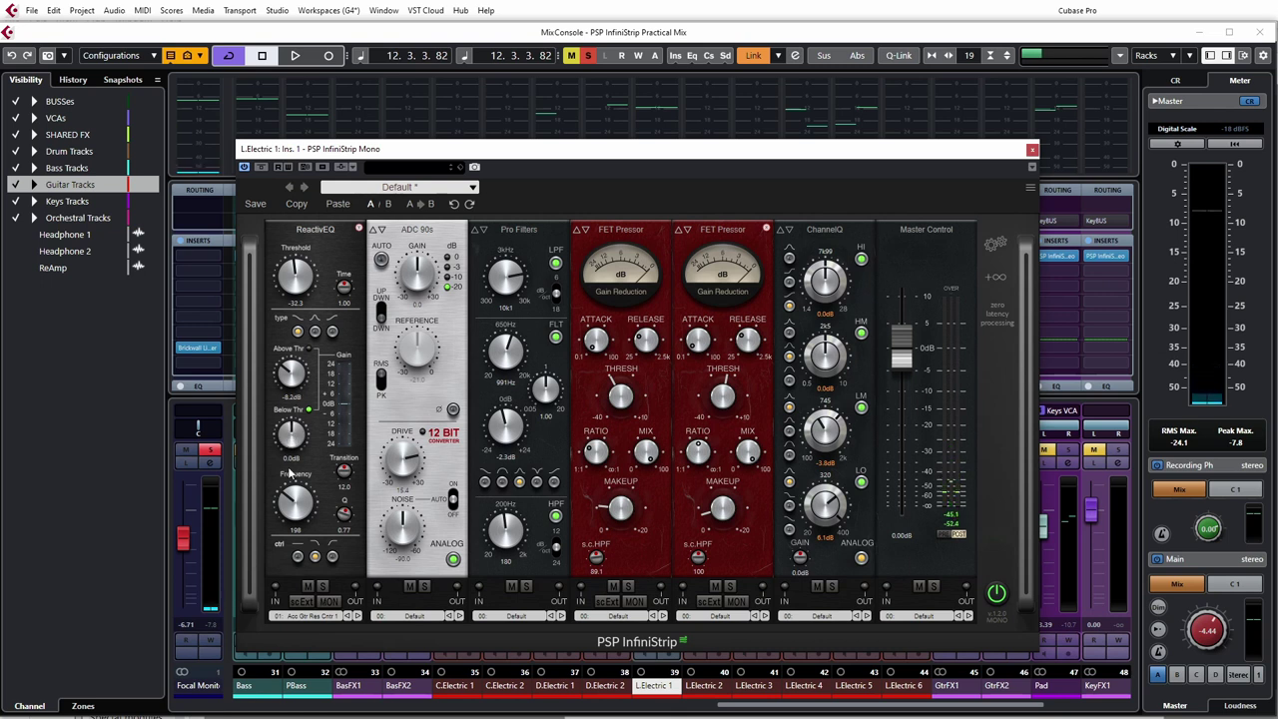
Retune the ReactivEQ in monitoring mode to a high shelf with Frequency 2k19, Above Thr 0.0 dB and Threshold -39.8.
left_click(315, 331)
key("space")
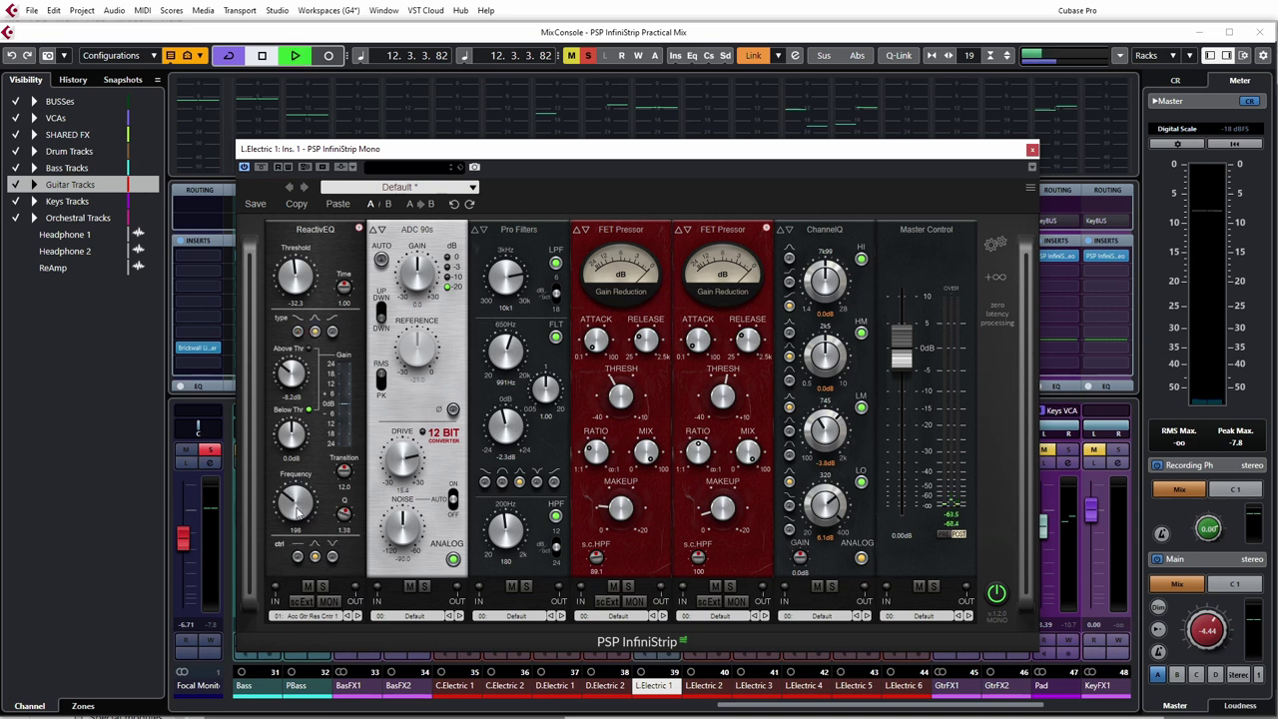
left_click(329, 601)
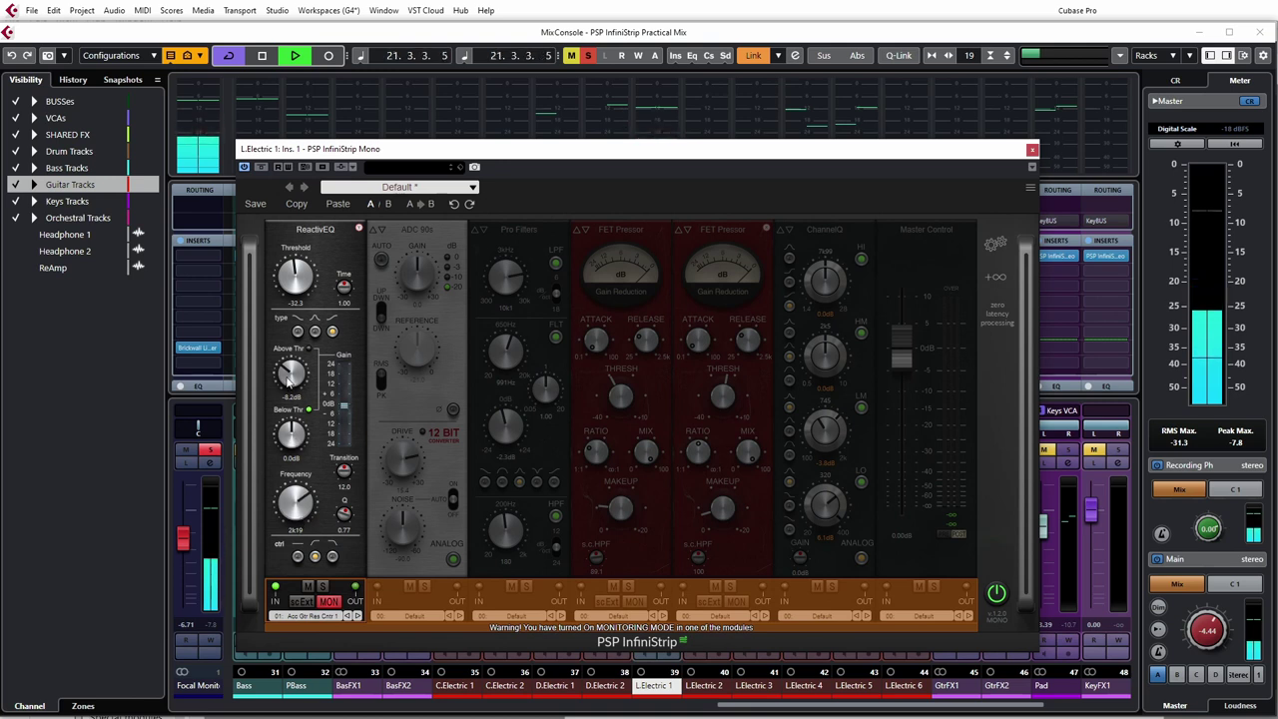
left_click(289, 382, "ctrl")
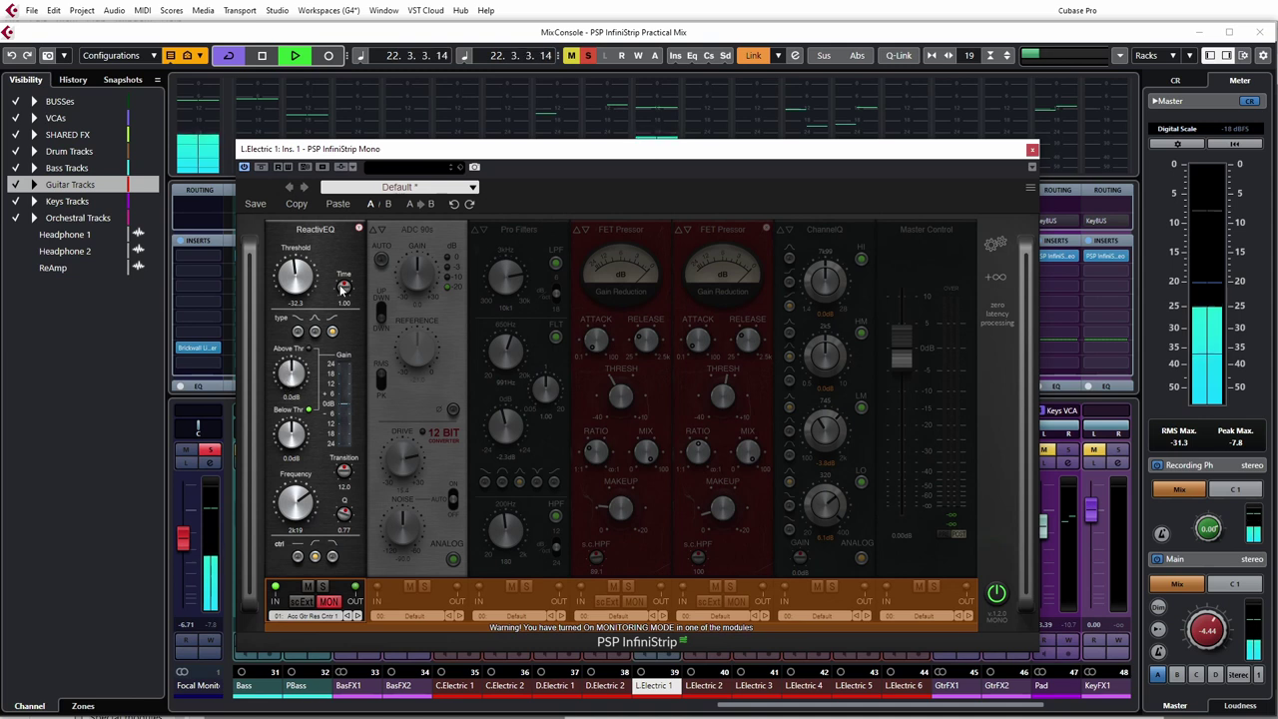
left_click_drag(290, 282, 288, 287)
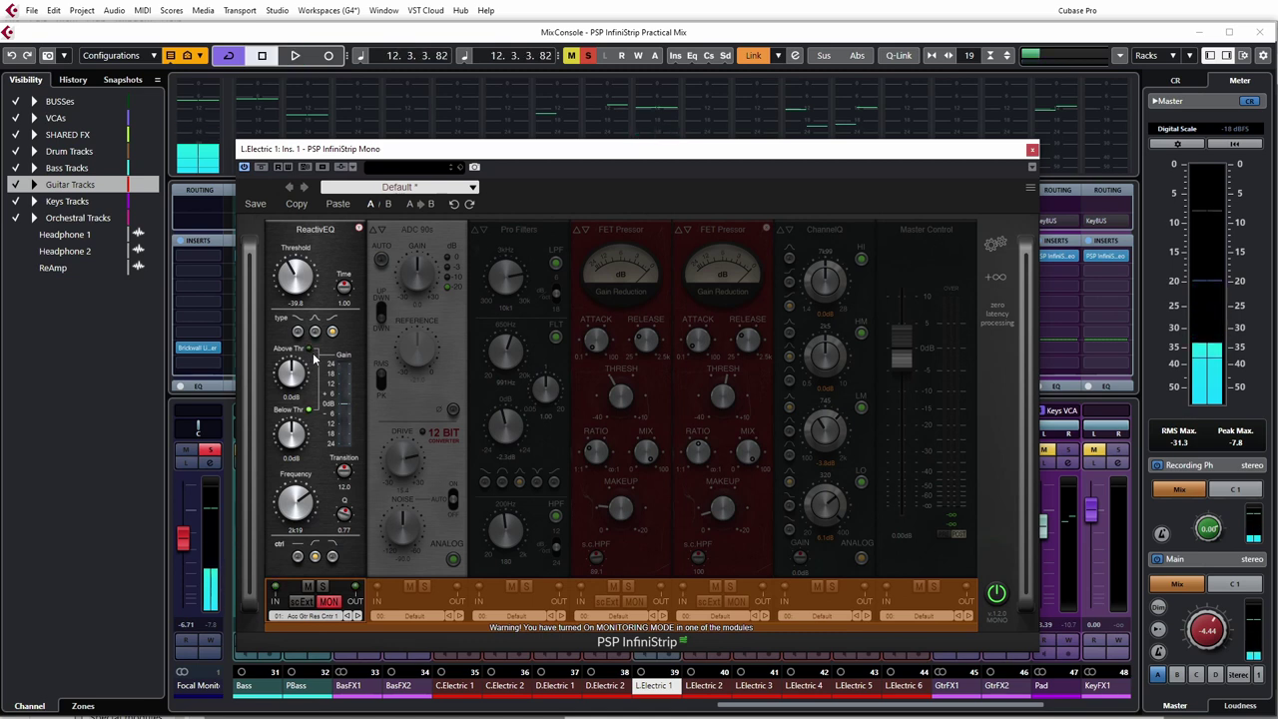
Lower the high shelf's Above Thr to -13.4 dB during playback, turning off monitoring mode to hear the full chain.
key("space")
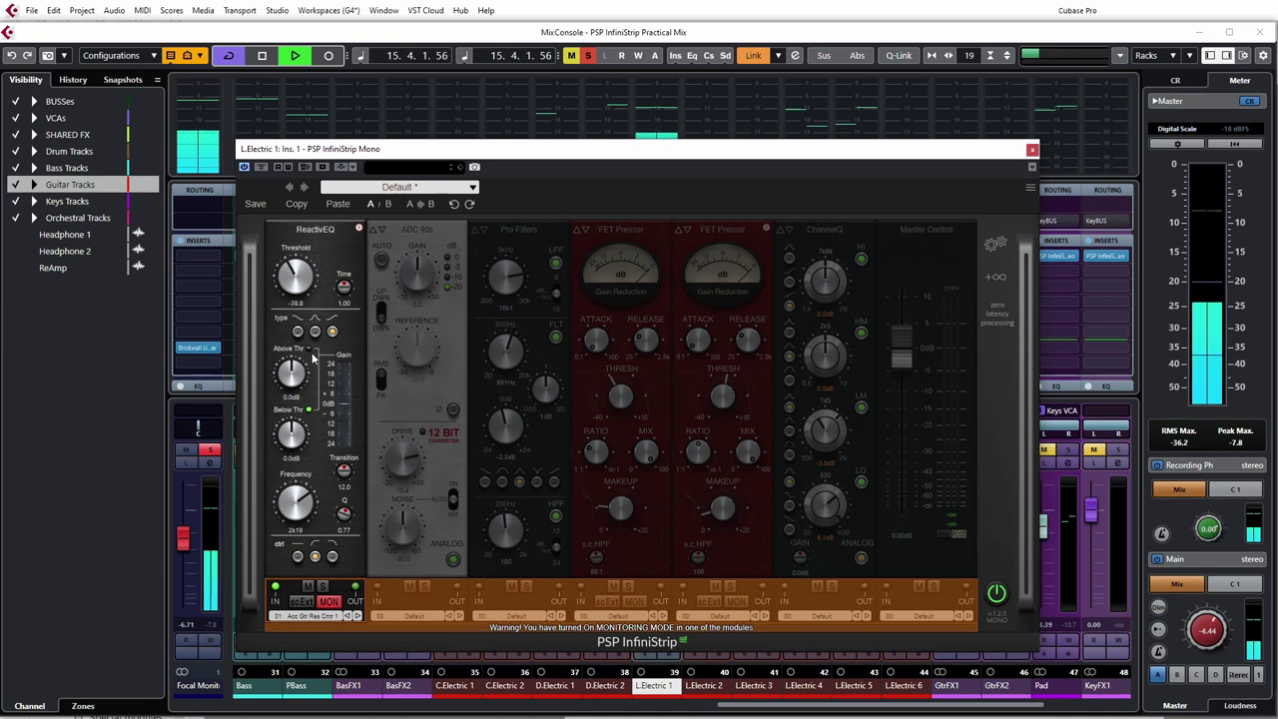
left_click_drag(291, 374, 290, 395)
left_click(329, 603)
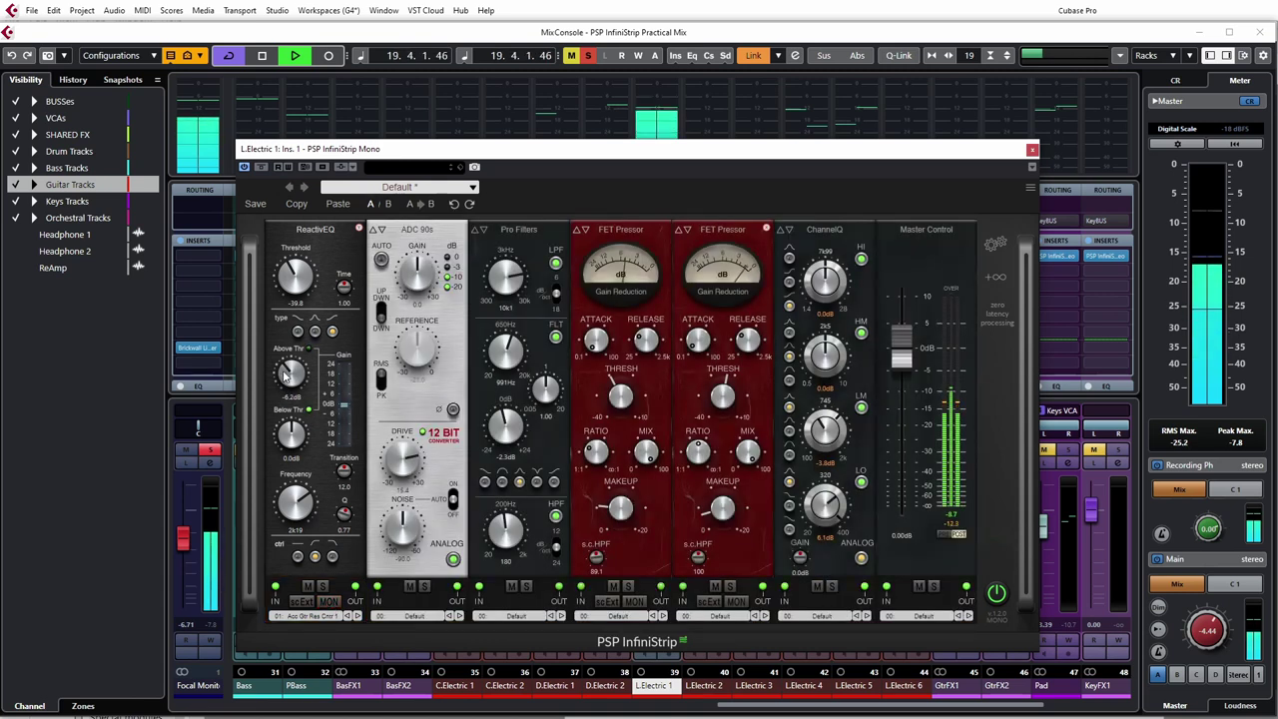
left_click_drag(287, 373, 284, 404)
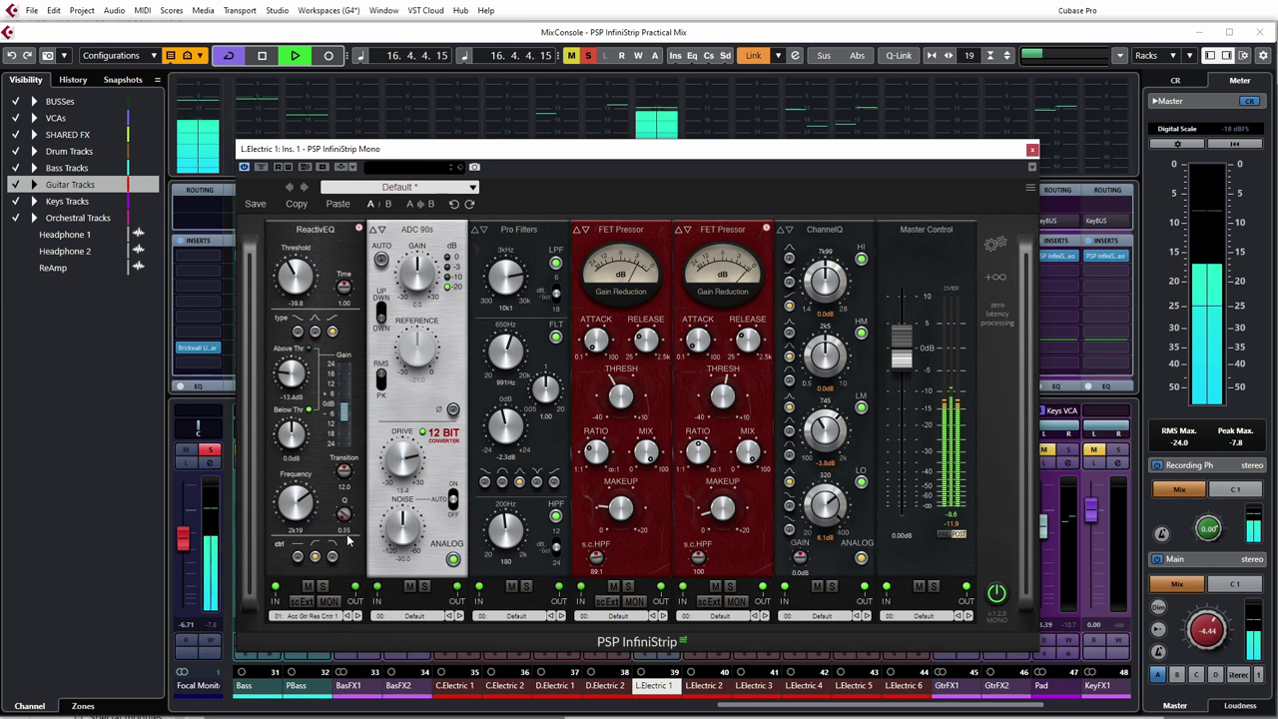
Set the ReactivEQ's Q to 0.42 in monitoring mode, then leave monitoring and compare the module muted and active.
left_click(337, 600)
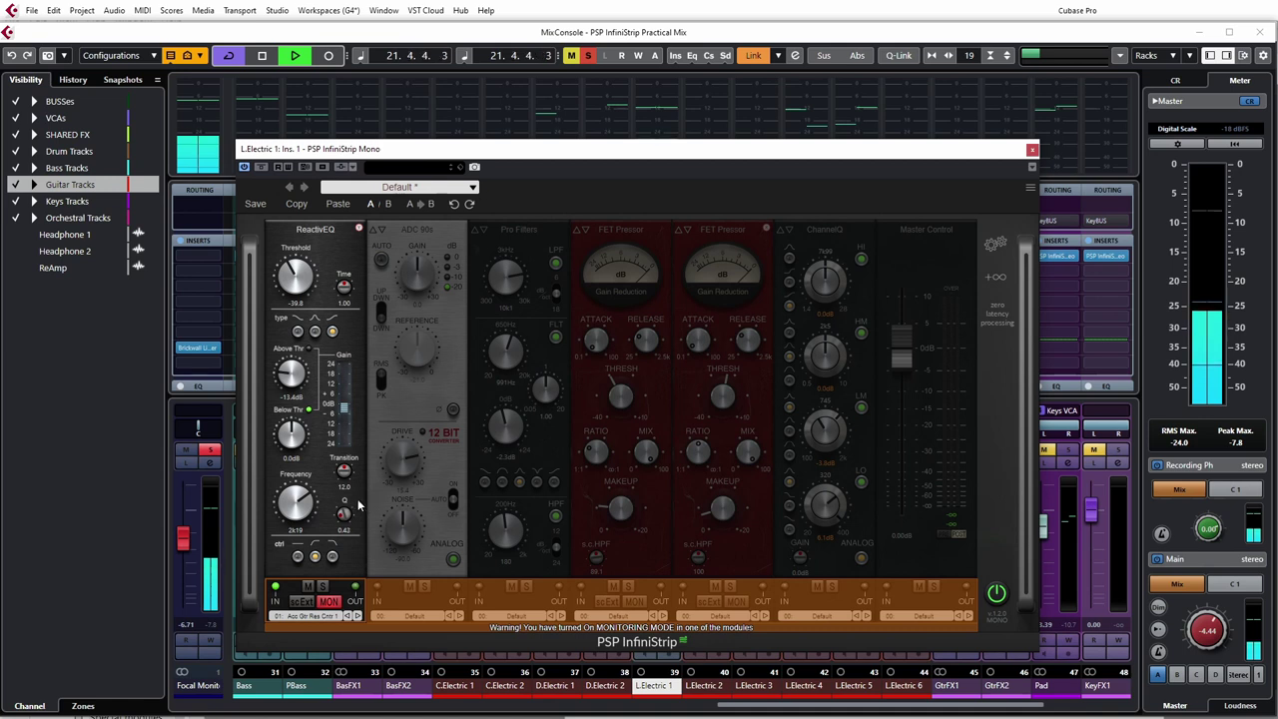
left_click(329, 601)
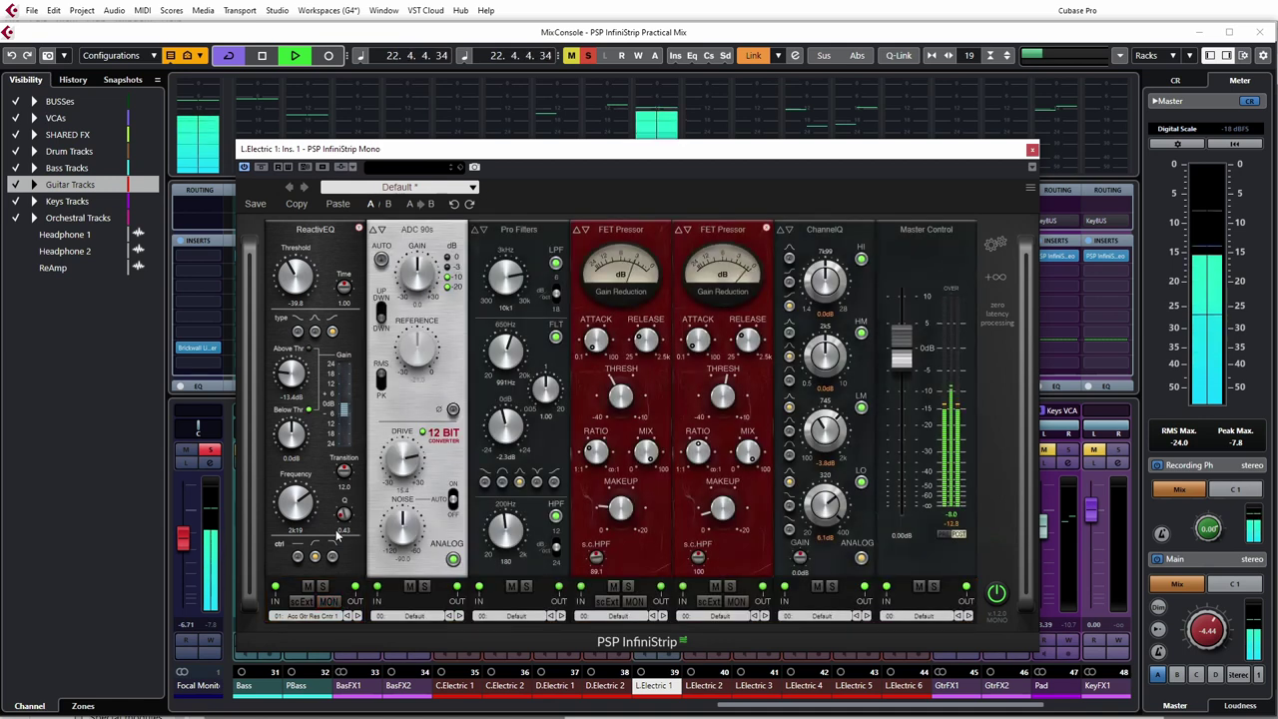
left_click(308, 586)
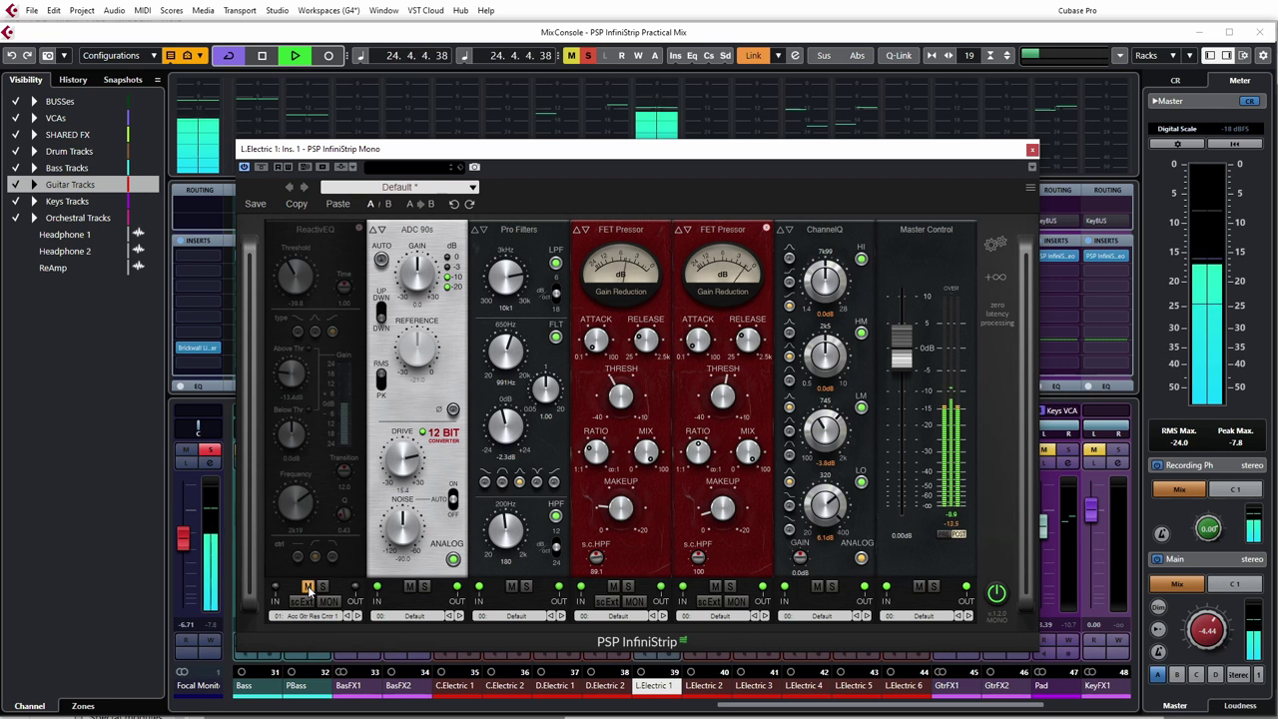
left_click(307, 586)
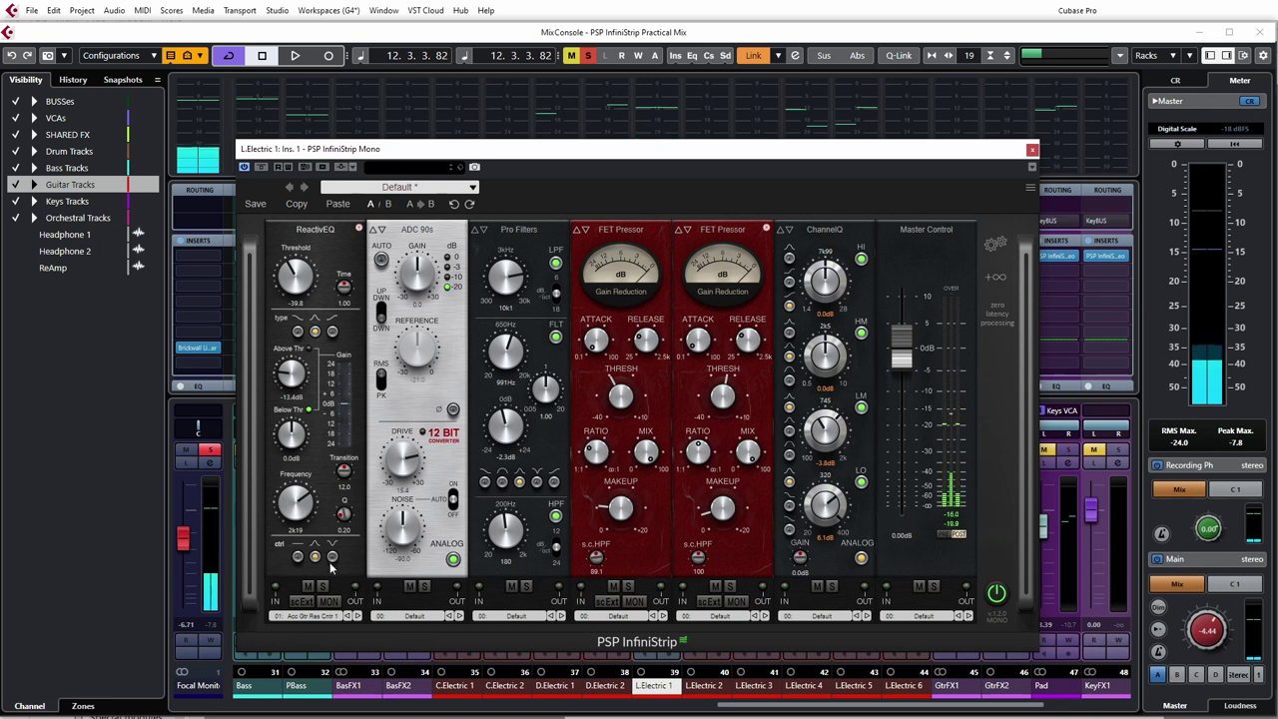
Switch the ReactivEQ to a bell filter with Q 2.07 while monitoring during playback, then leave monitoring mode.
left_click(334, 602)
key("space")
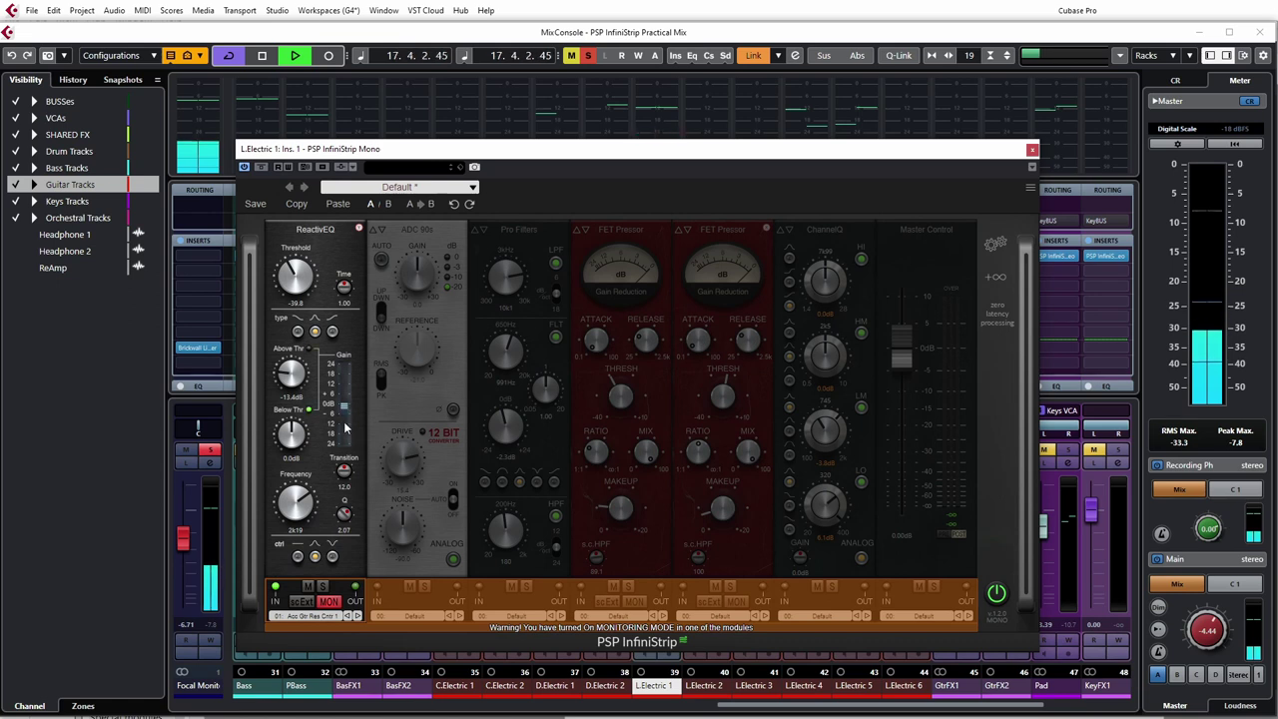
left_click(327, 602)
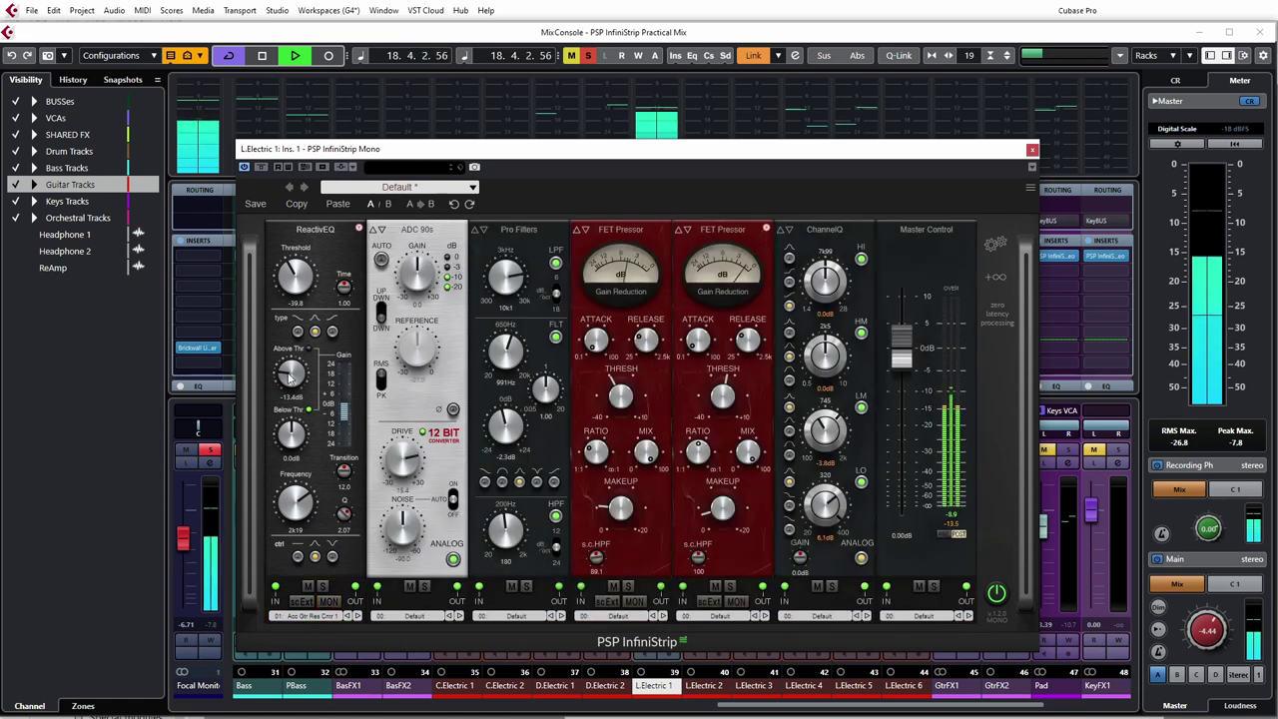
Exaggerate the bell filter's Above Thr to -23.2 dB and compare the ReactivEQ muted and active.
scroll(286, 384, "down", 1)
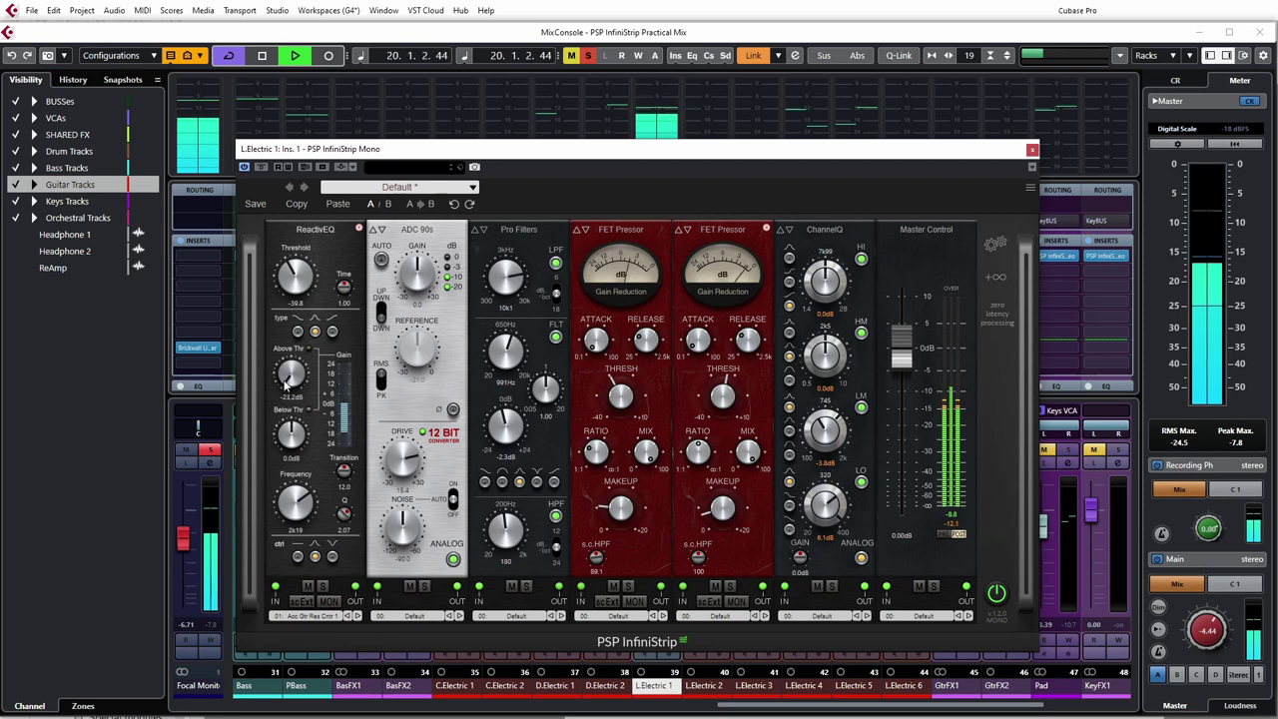
left_click(310, 587)
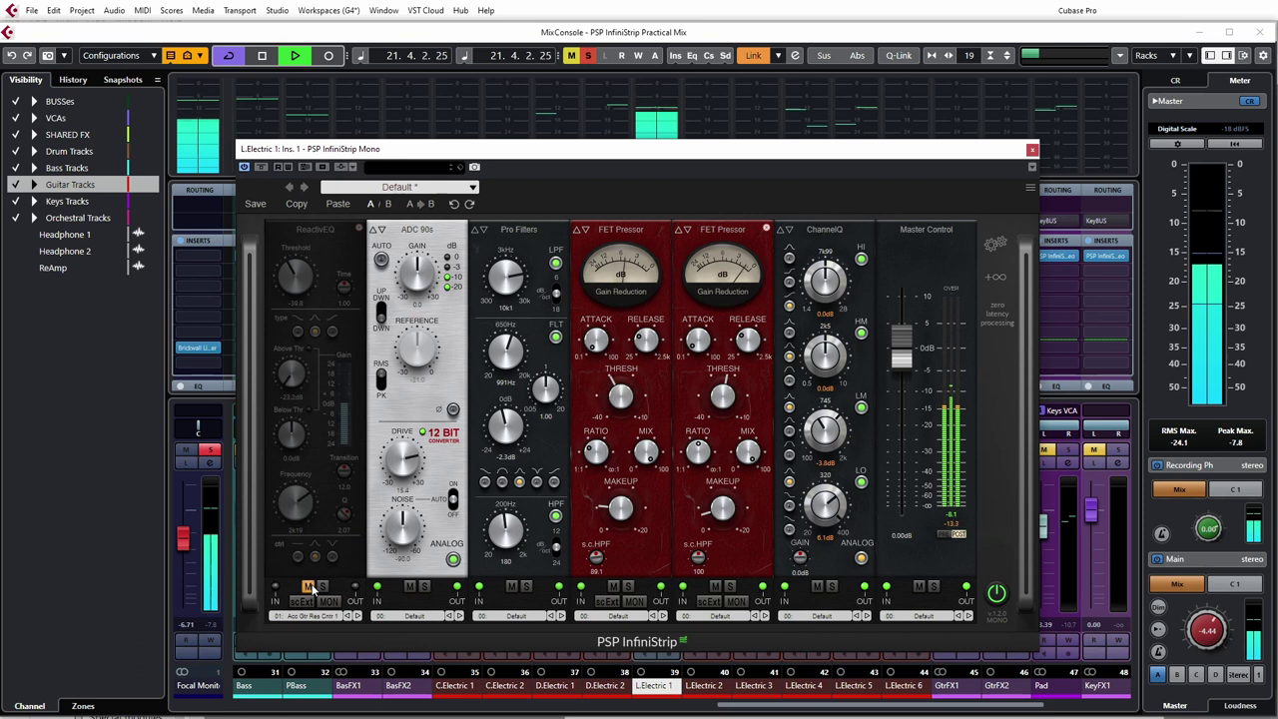
left_click(309, 587)
Try Above Thr at 18.2 dB, bring it down to -7.0 dB, and compare the bell-filter ReactivEQ muted and active.
left_click_drag(291, 378, 289, 226)
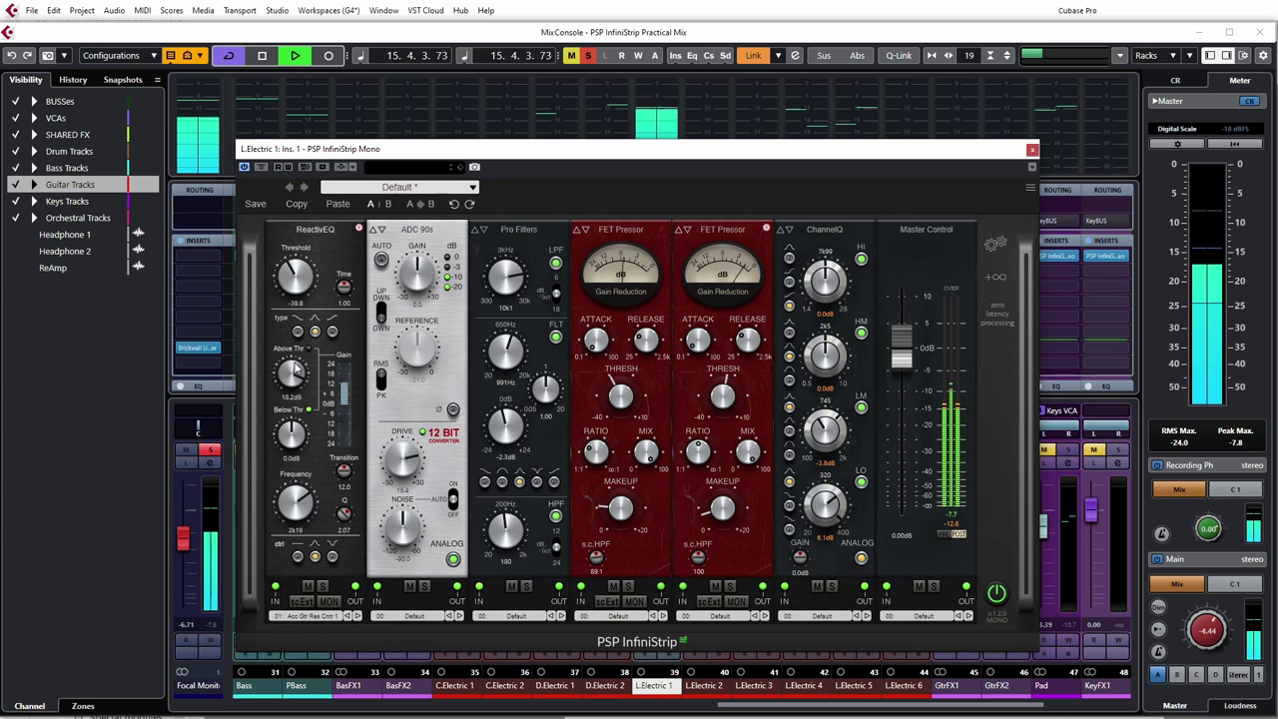
left_click_drag(294, 369, 275, 455)
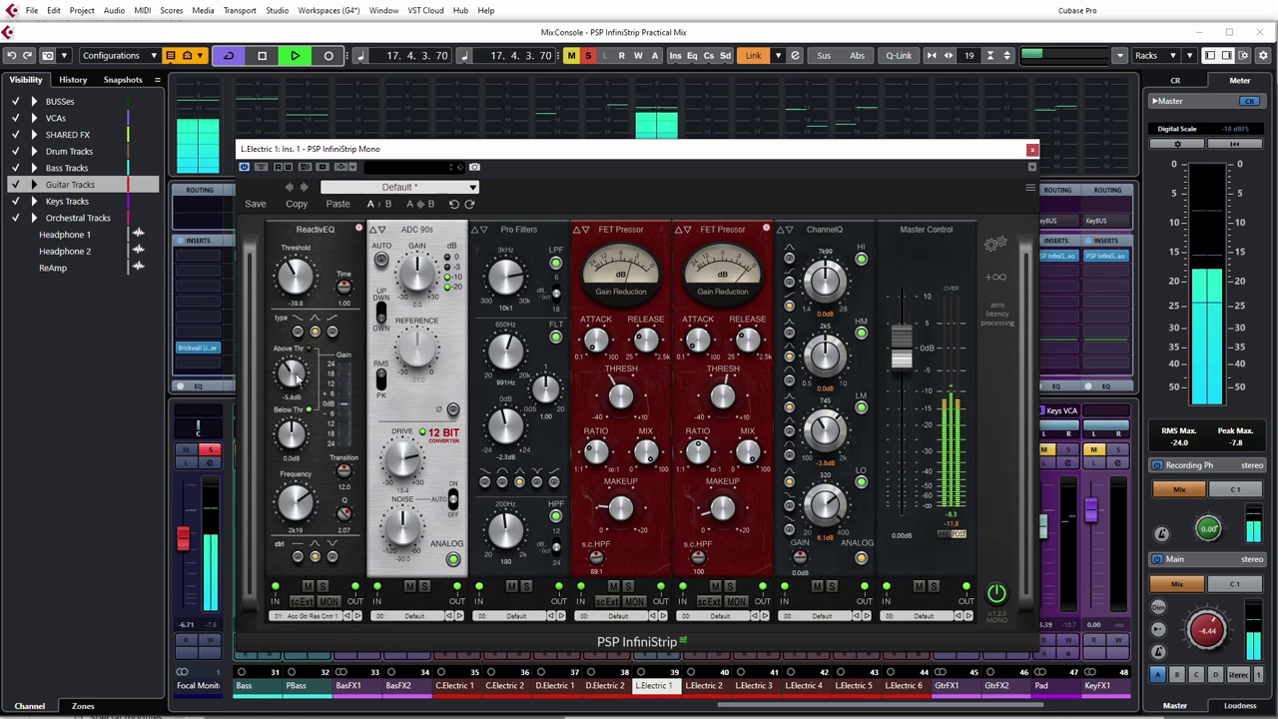
left_click(309, 589)
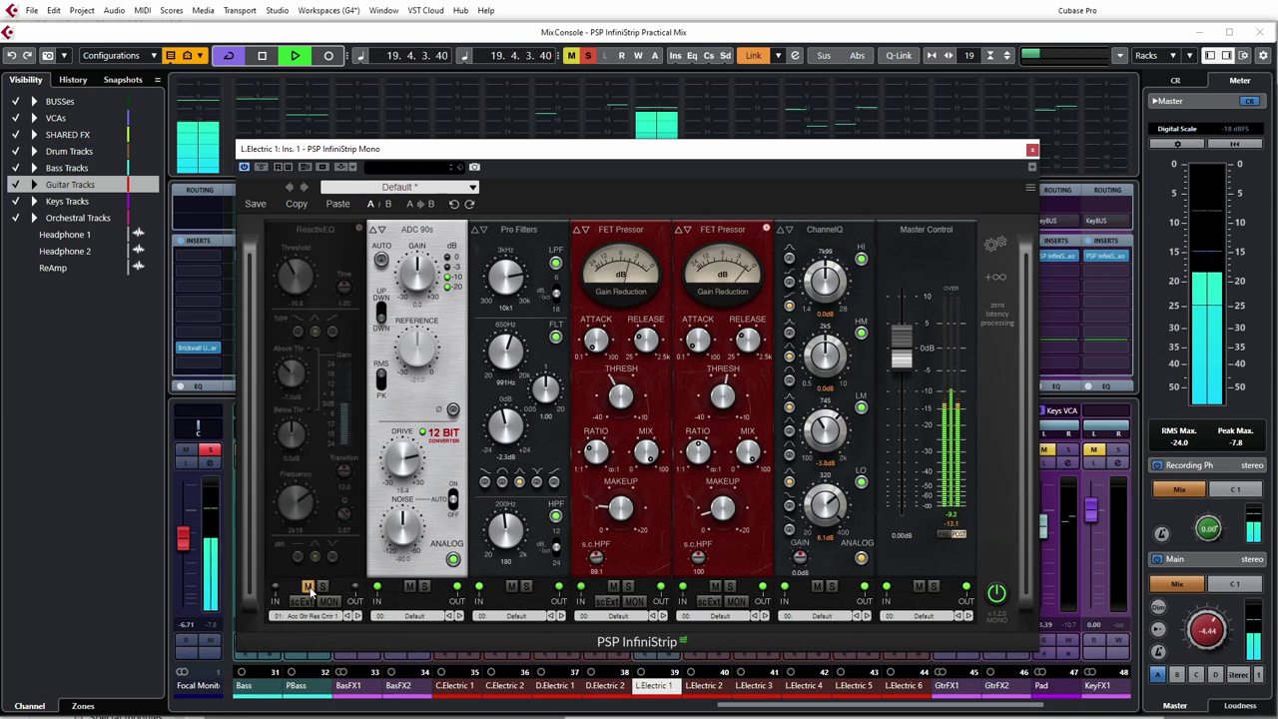
left_click(309, 589)
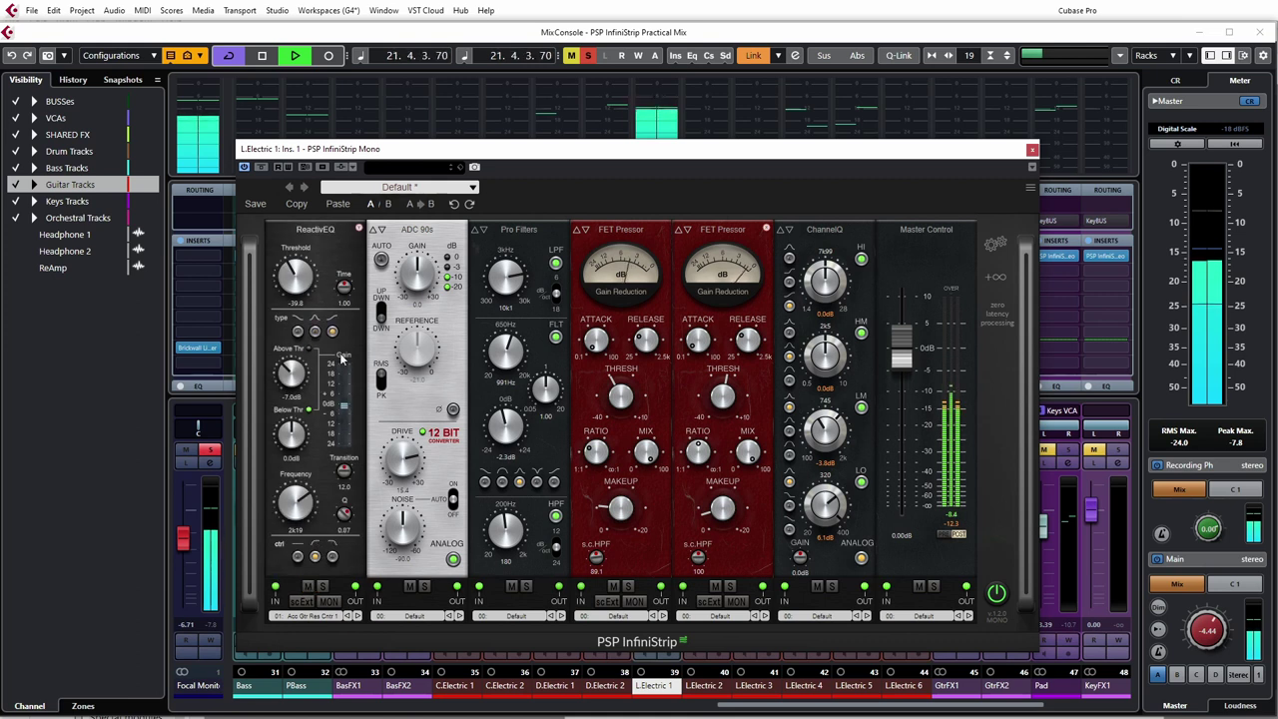
Set the ReactivEQ to a high shelf with Q 0.87 and Above Thr -5.4 dB, compare it muted and active, and stop playback.
left_click_drag(289, 376, 289, 368)
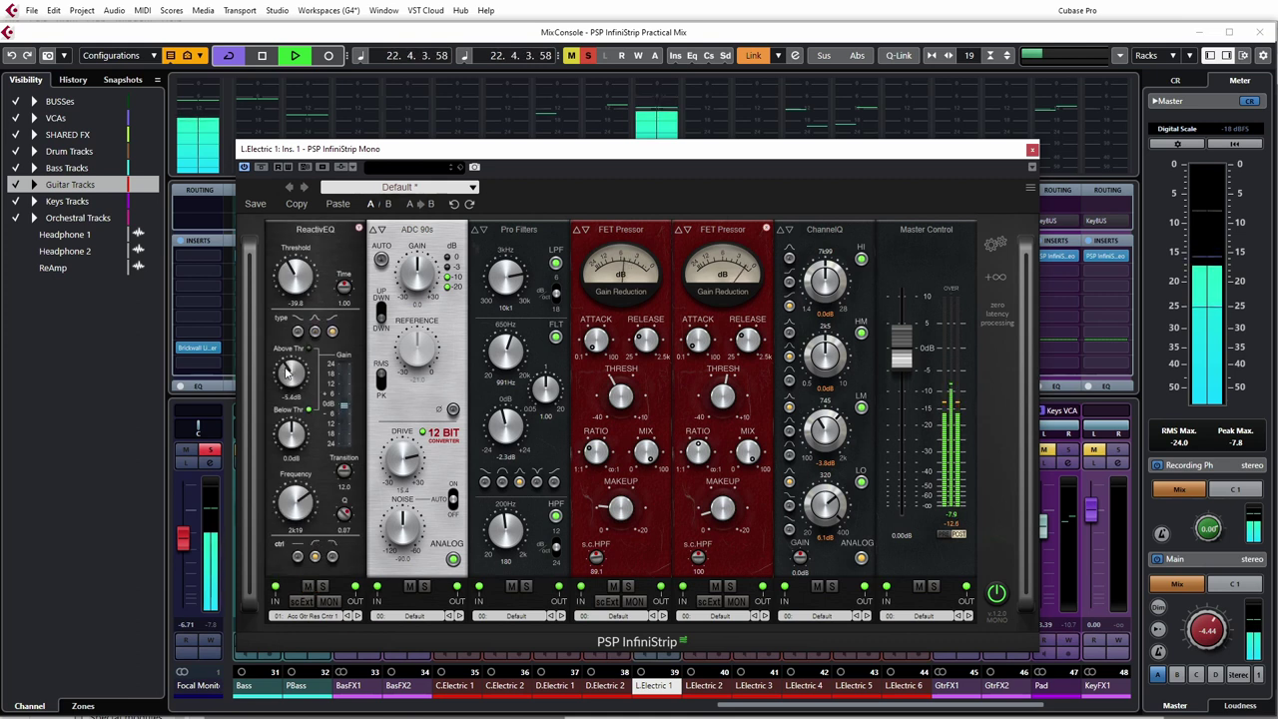
left_click(308, 587)
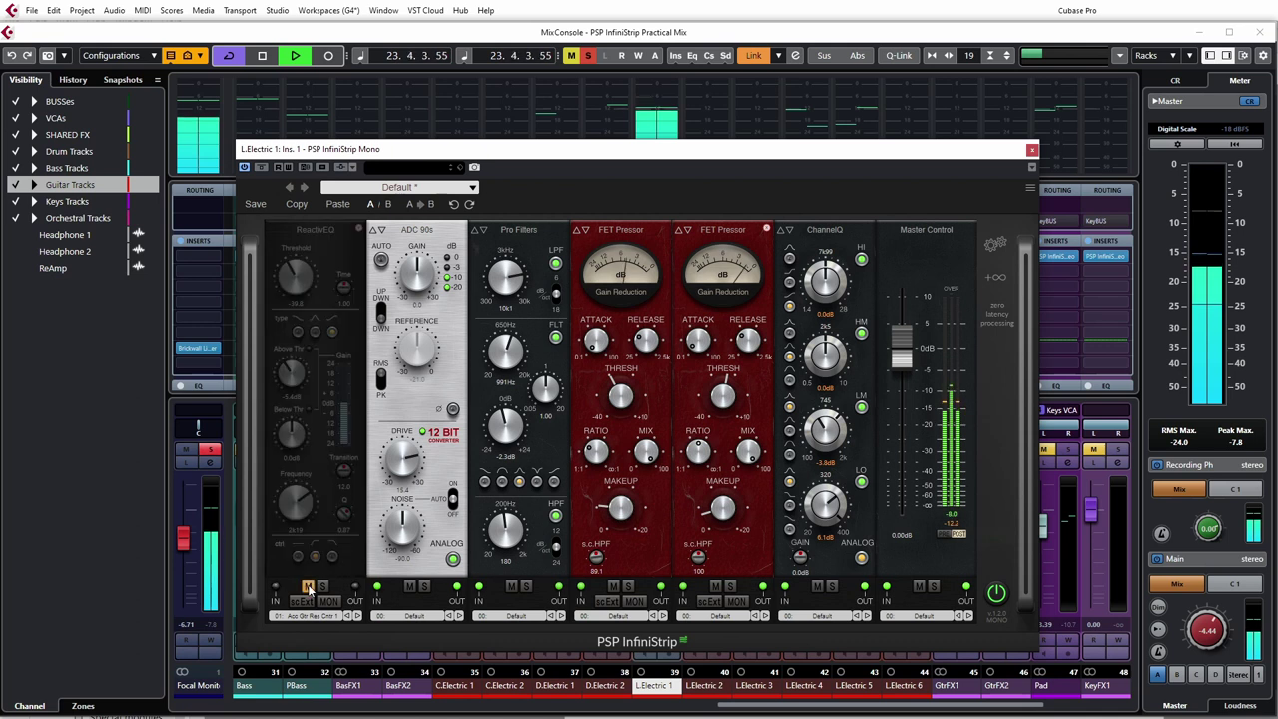
left_click(309, 587)
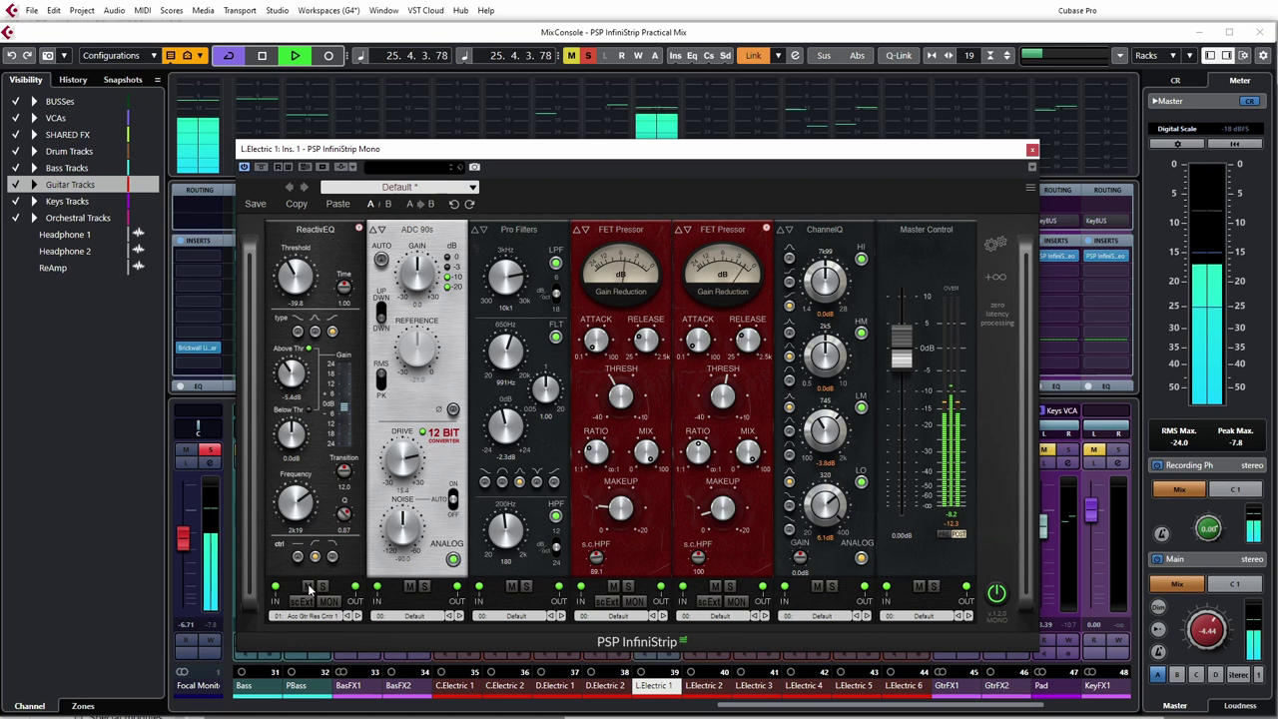
key("space")
left_click(332, 331)
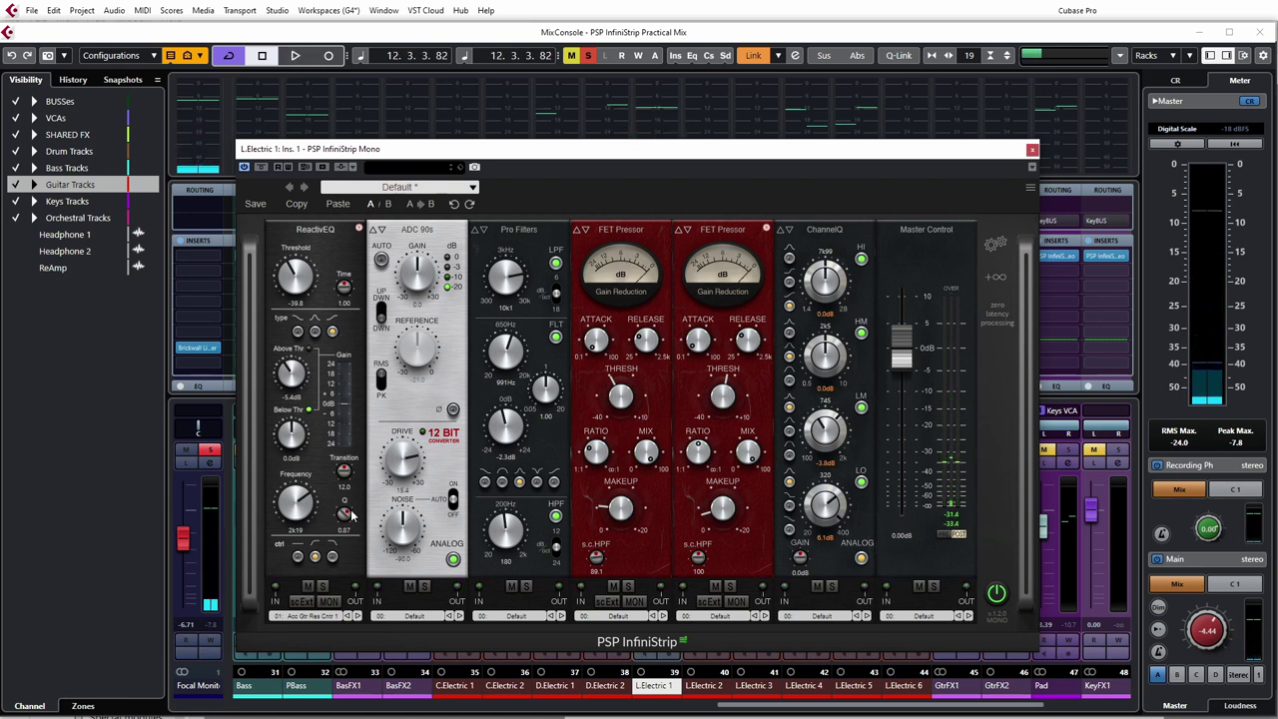
Replay the guitar, compare the high-shelf ReactivEQ muted and active once more, and stop playback.
key("space")
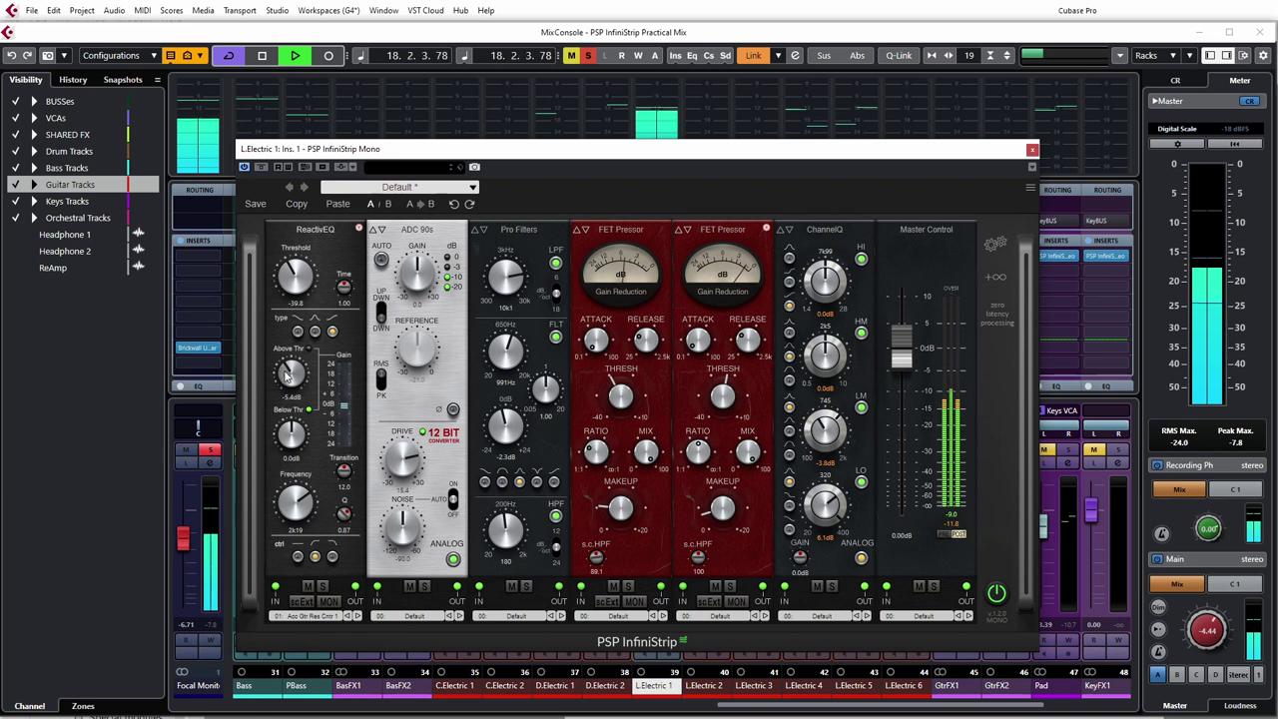
left_click(308, 587)
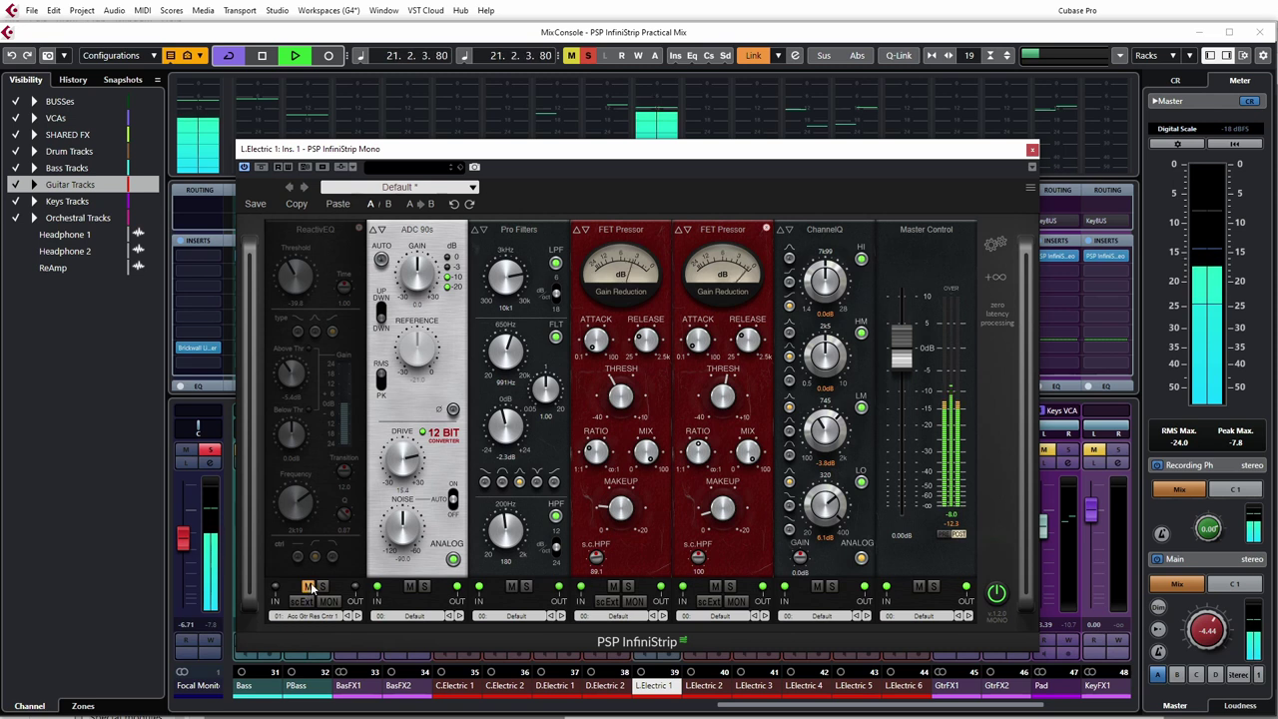
left_click(309, 586)
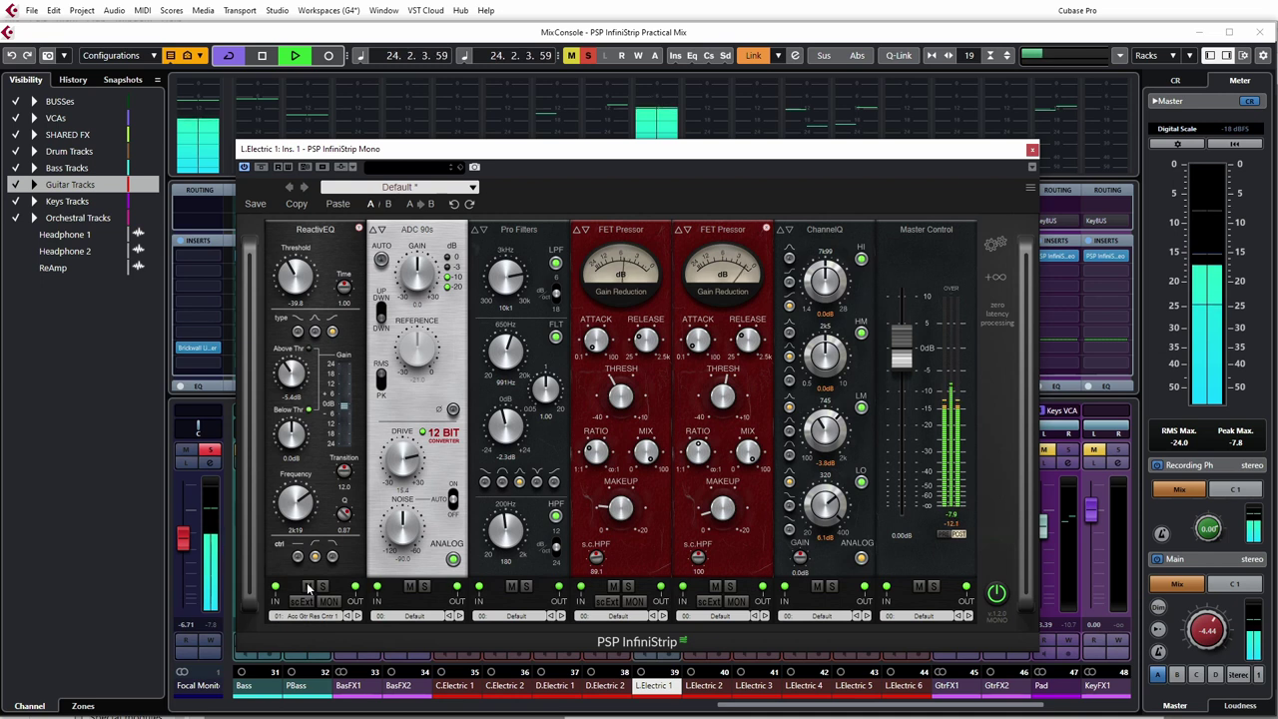
key("space")
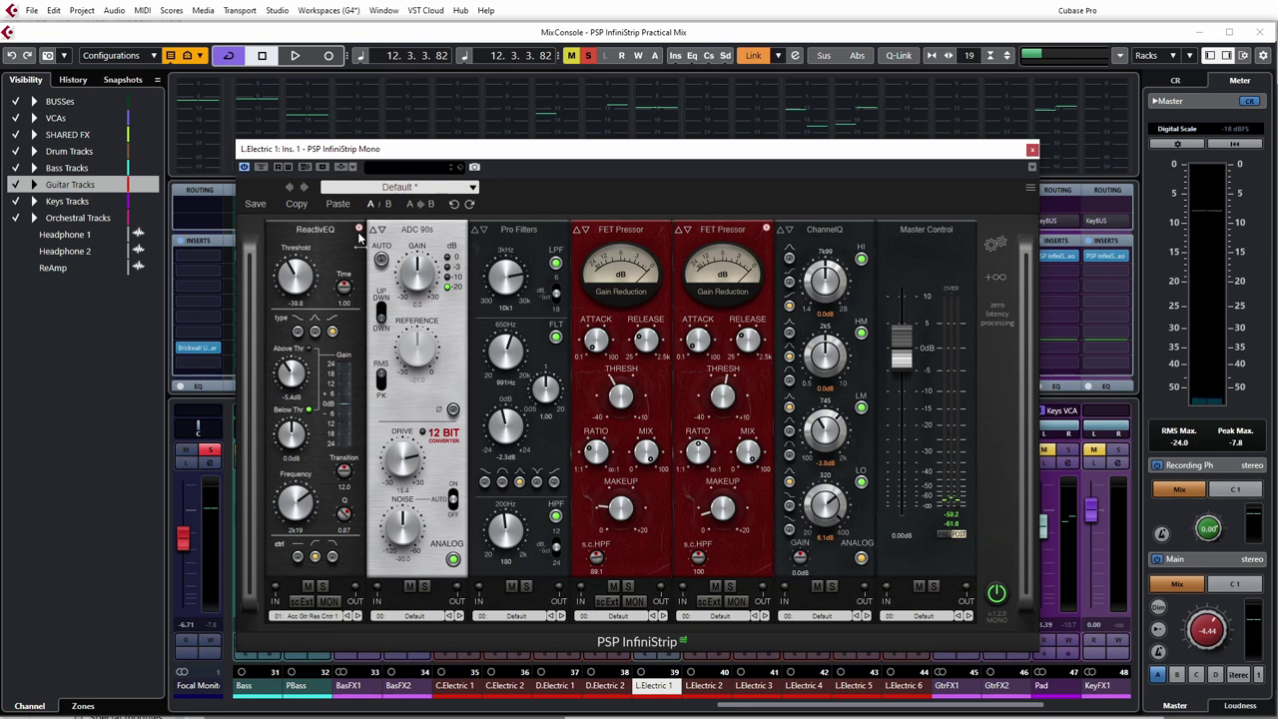
Reset the ReactivEQ module to the Default preset, then load its Deessing 1 preset.
left_click(311, 617)
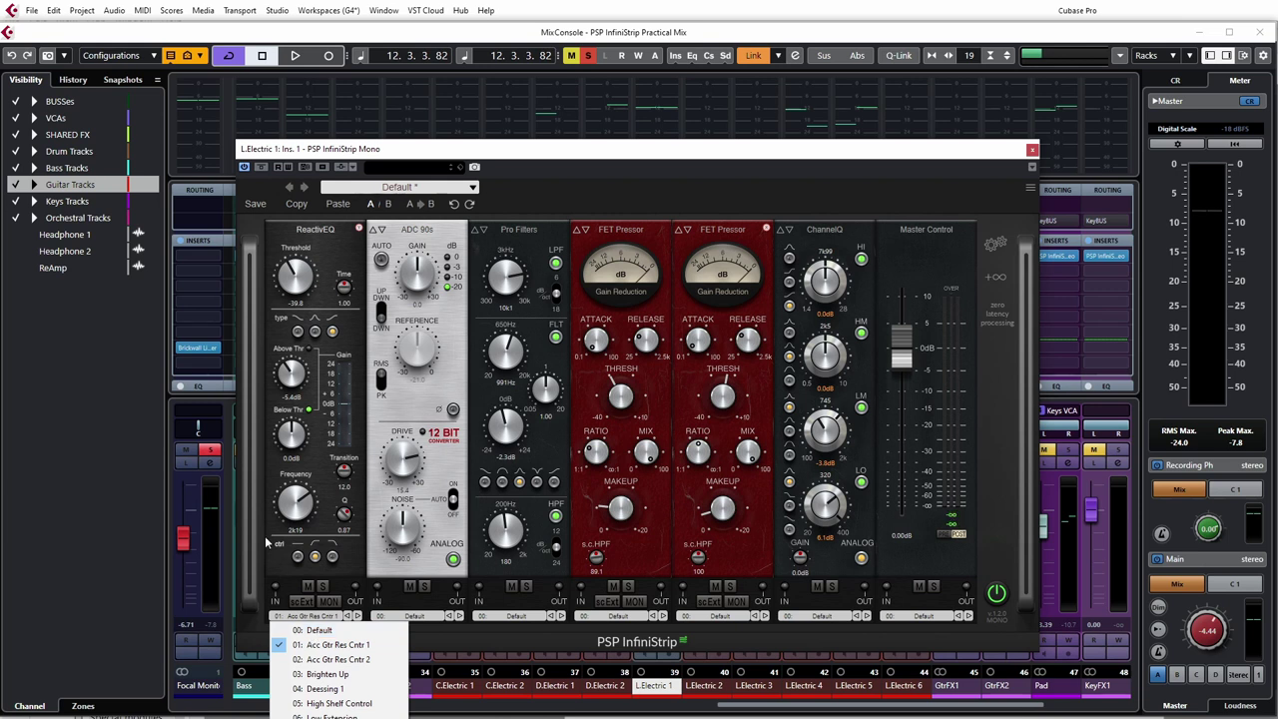
left_click(336, 632)
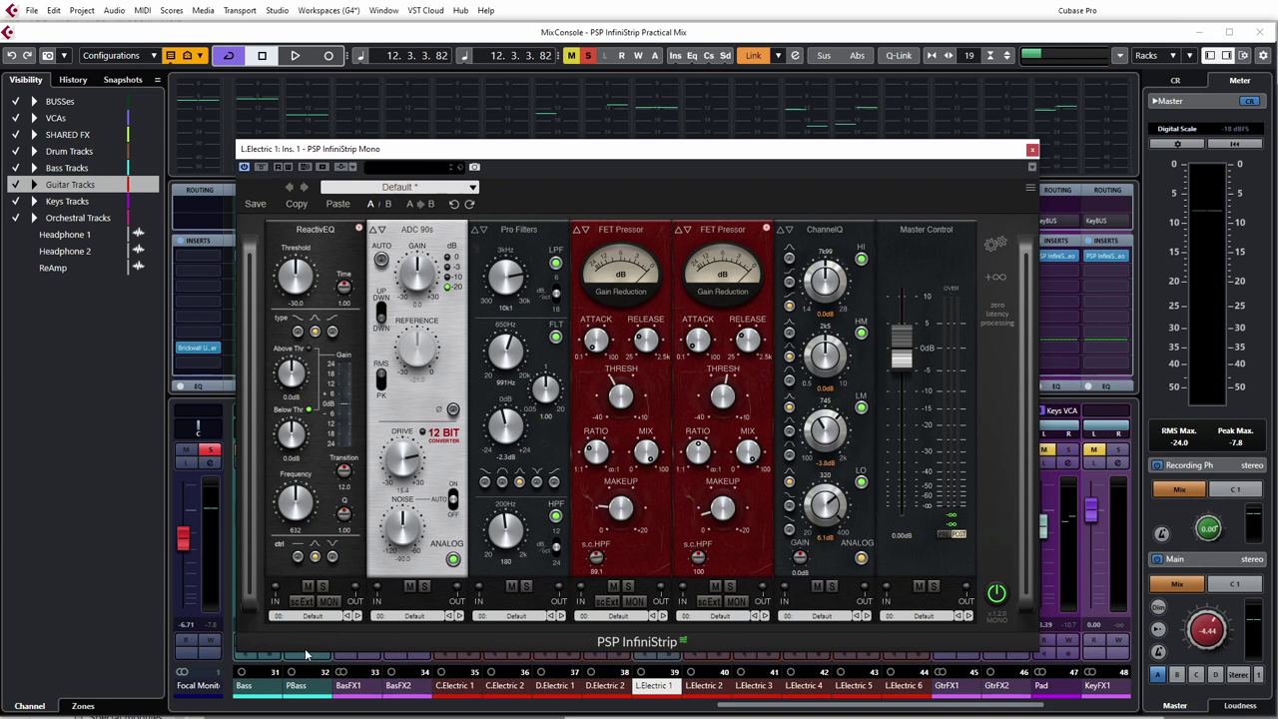
left_click(308, 617)
left_click(330, 702)
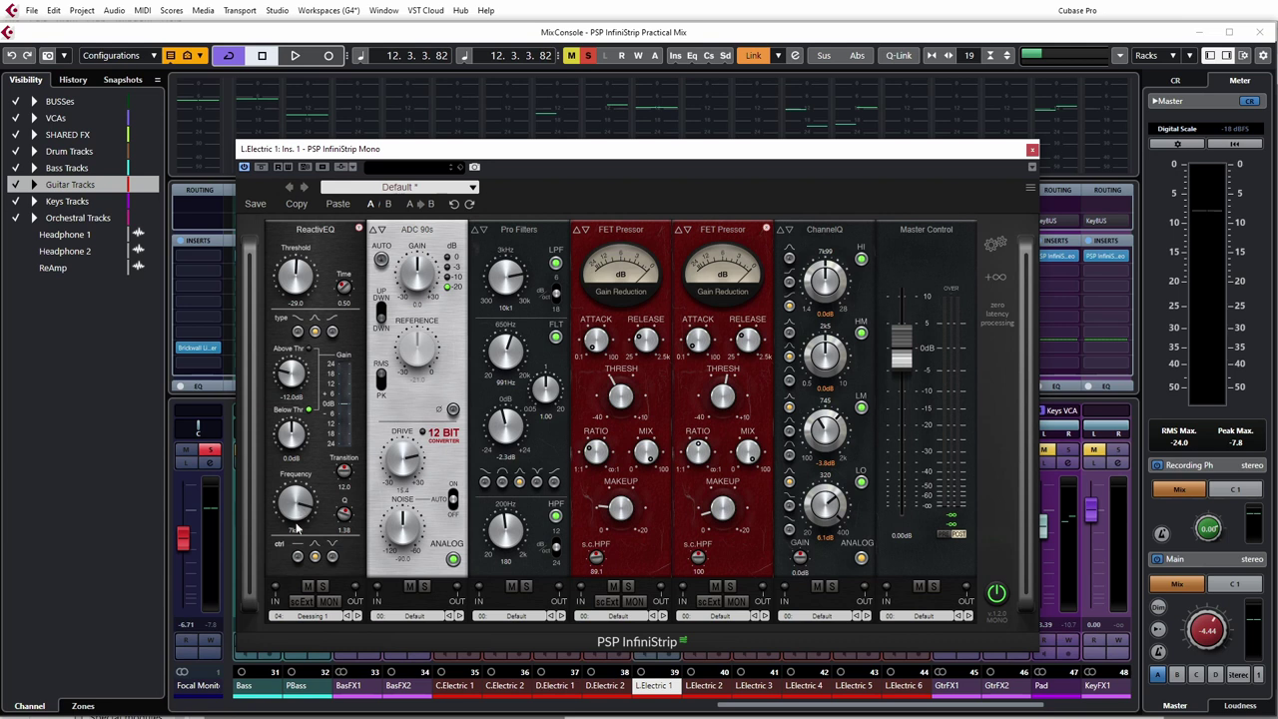
Tune the Deessing 1 preset in monitoring mode during playback, setting Frequency to 6k32 and Threshold to -47.5.
left_click(328, 601)
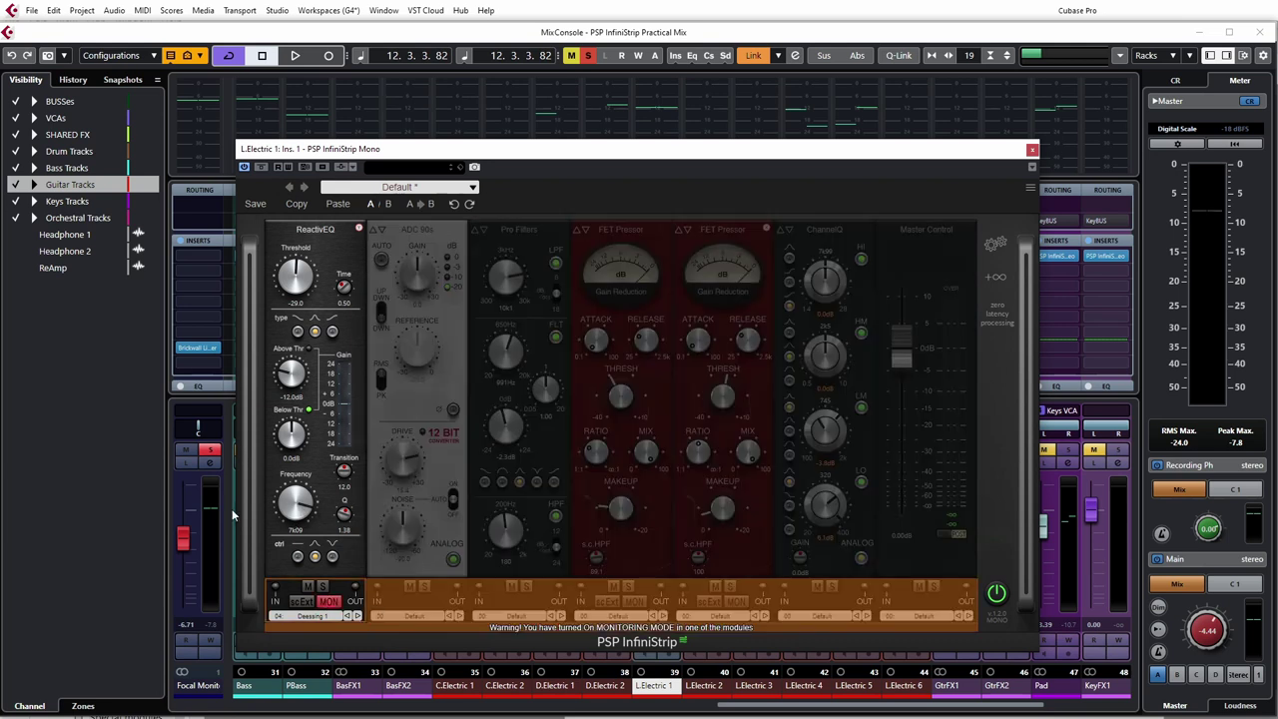
key("space")
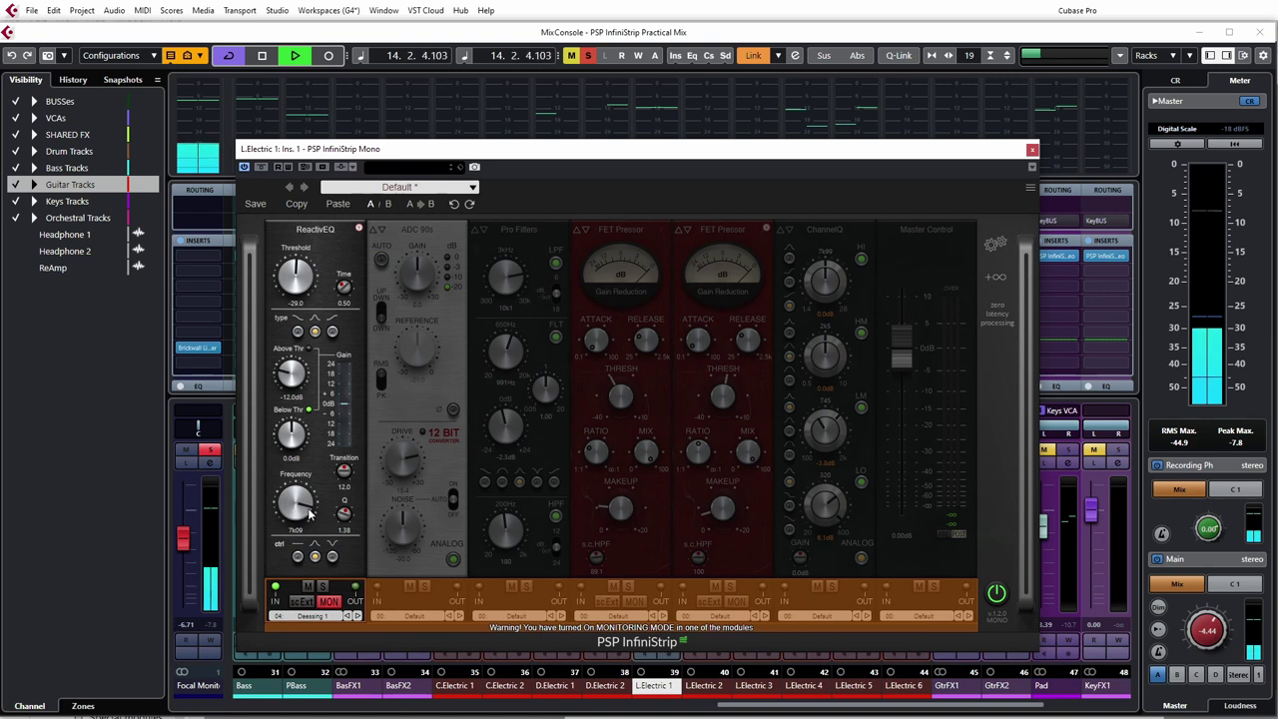
left_click_drag(298, 510, 289, 509)
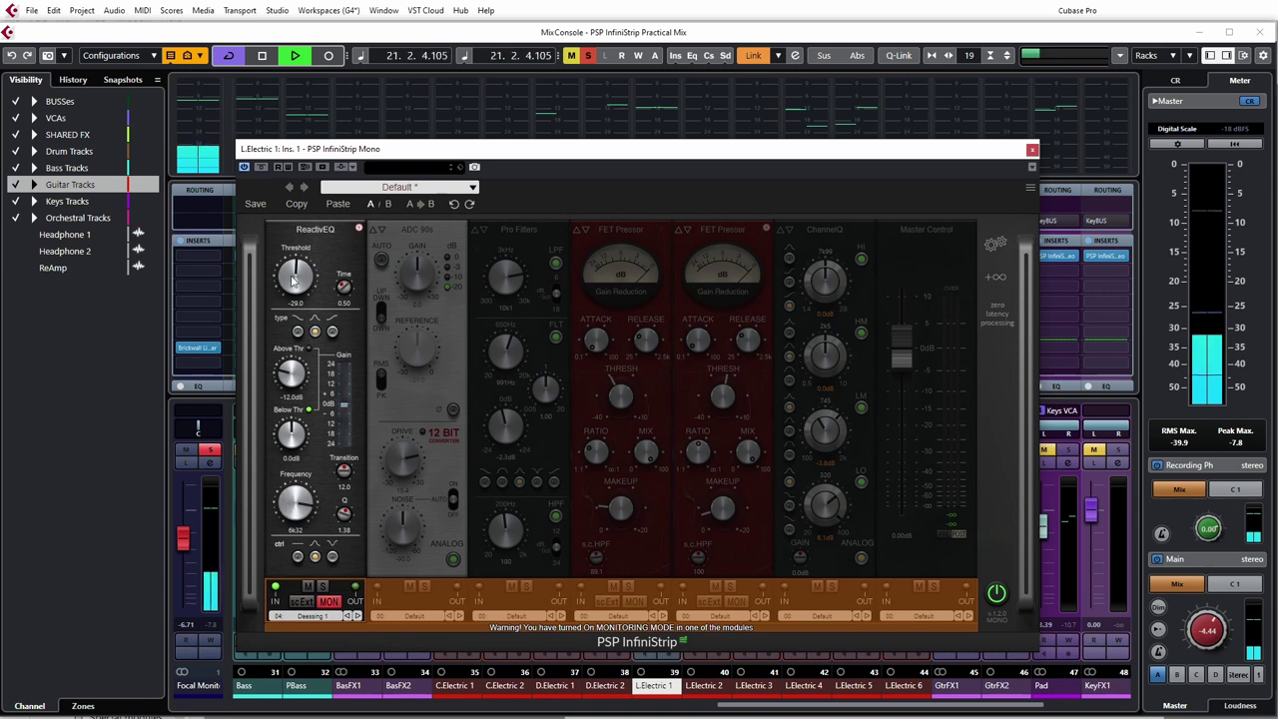
mouse_move(292, 281)
left_mouse_down()
mouse_move(290, 309)
mouse_move(289, 292)
left_mouse_up()
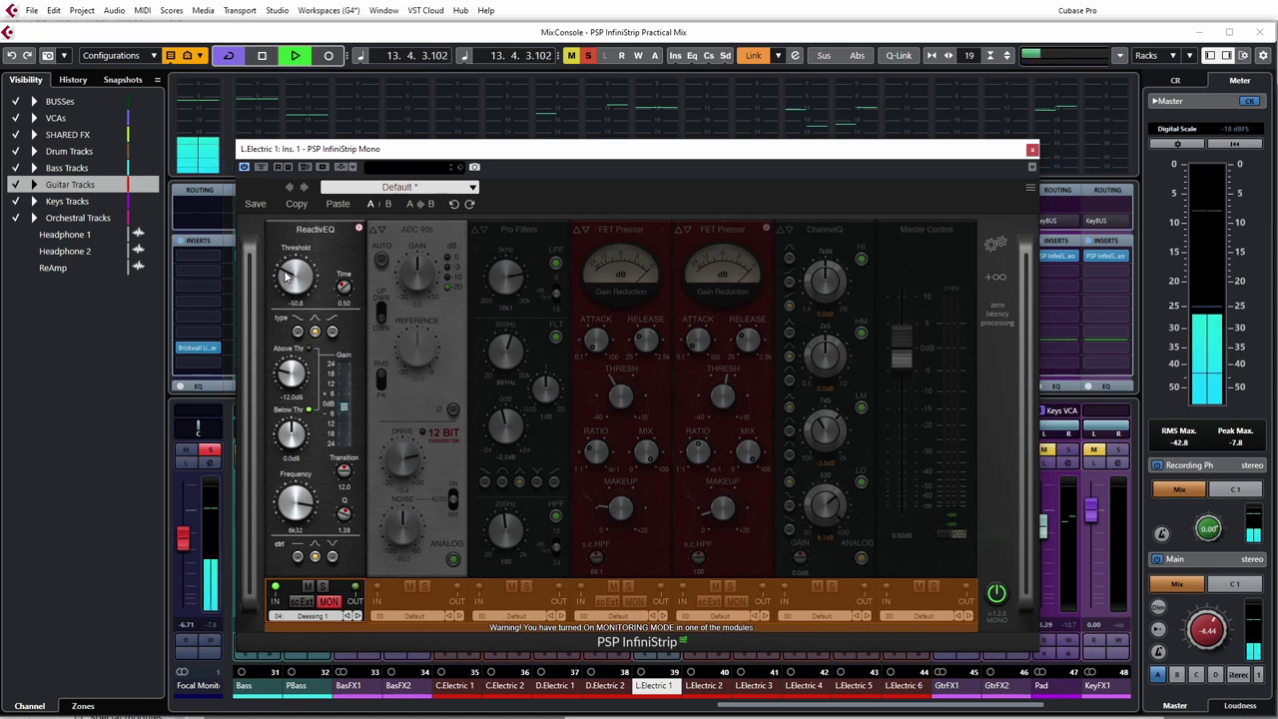
left_click_drag(287, 278, 289, 270)
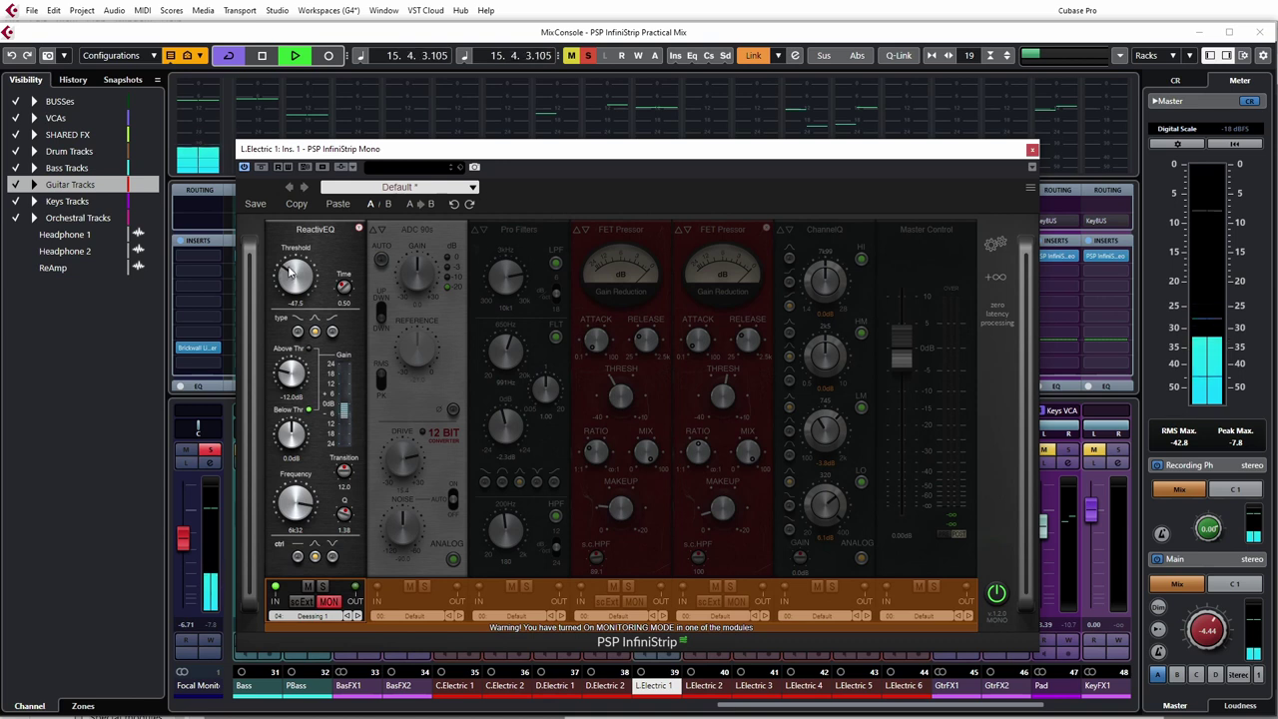
Turn off the ReactivEQ's monitoring mode, compare the guitar with the module muted and active twice, and stop playback.
left_click(329, 601)
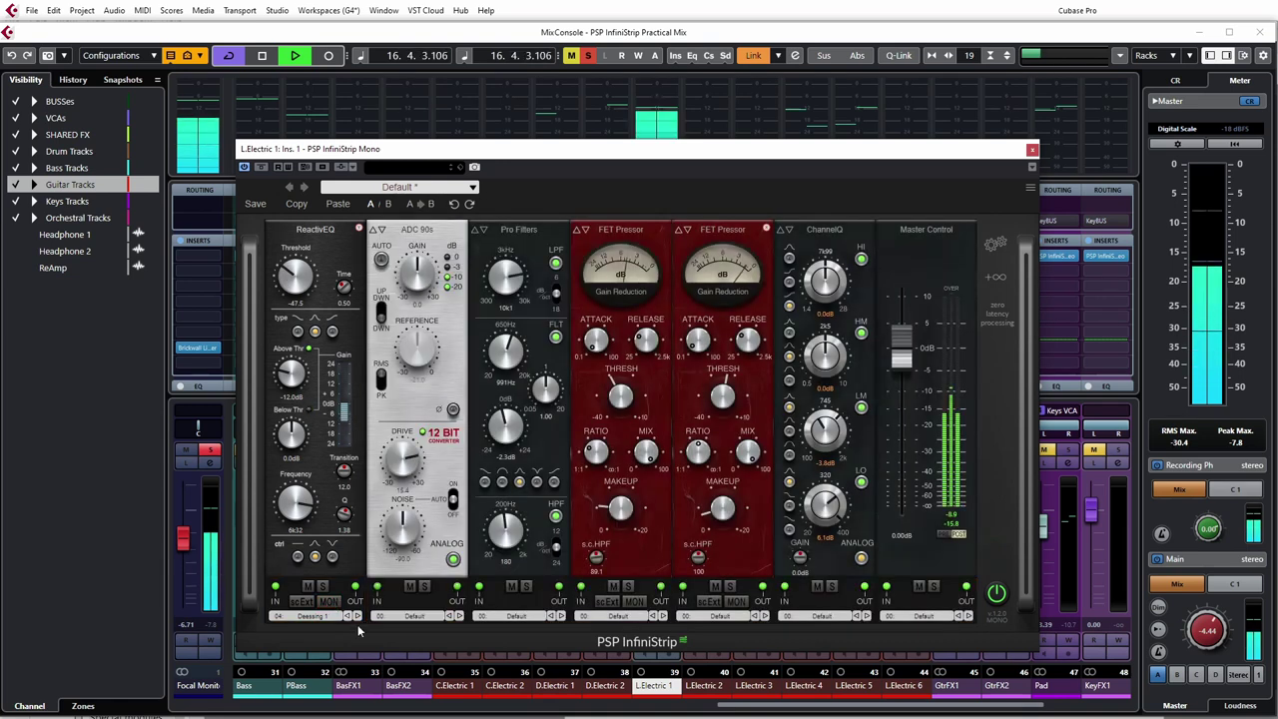
left_click(308, 586)
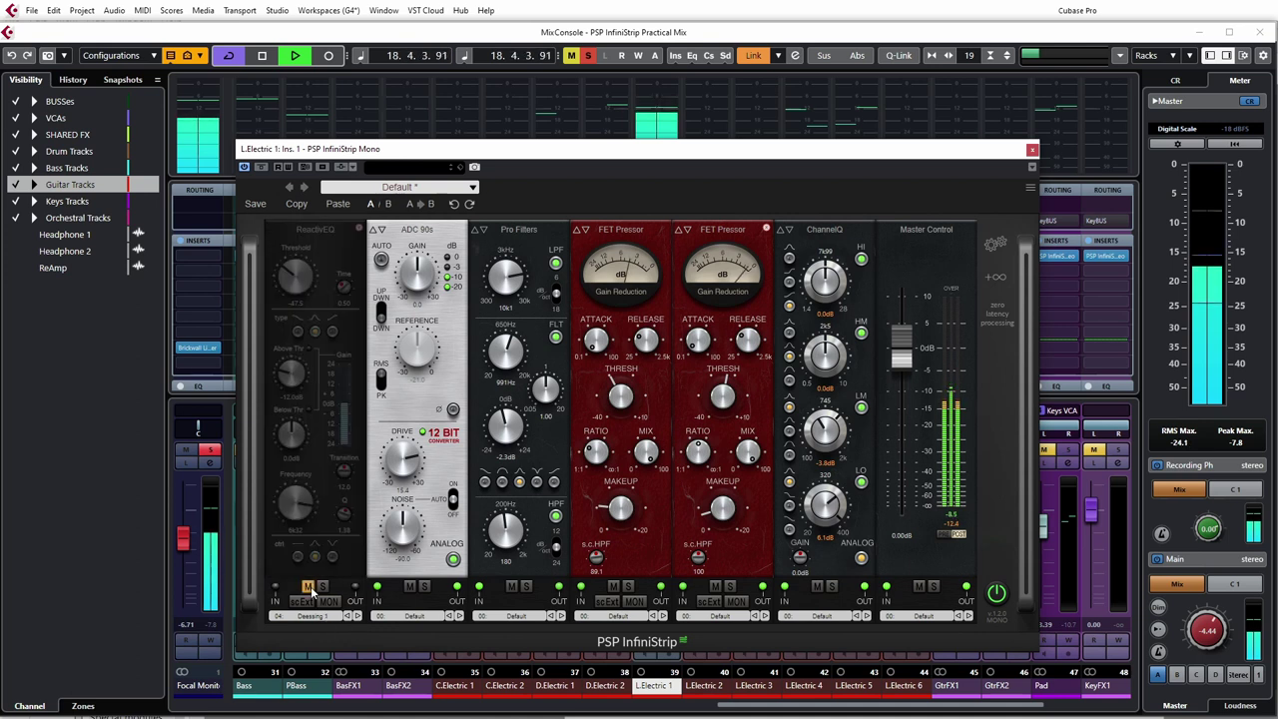
left_click(308, 586)
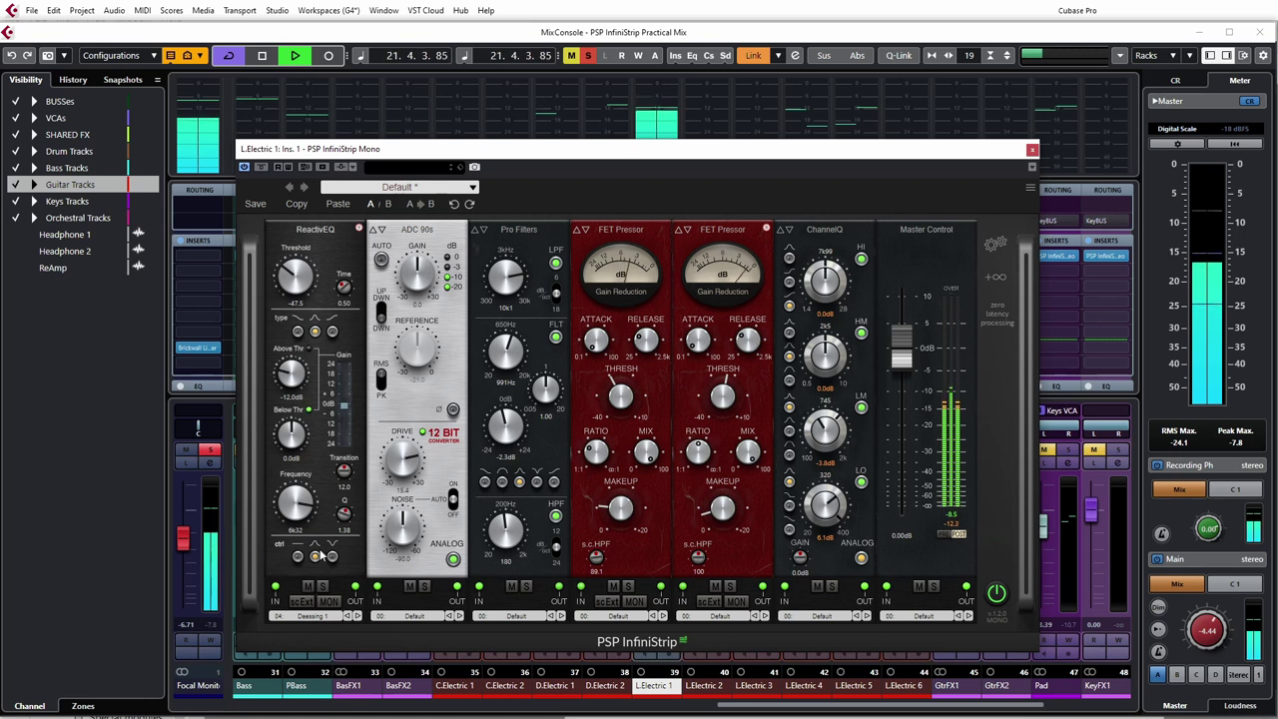
left_click(309, 586)
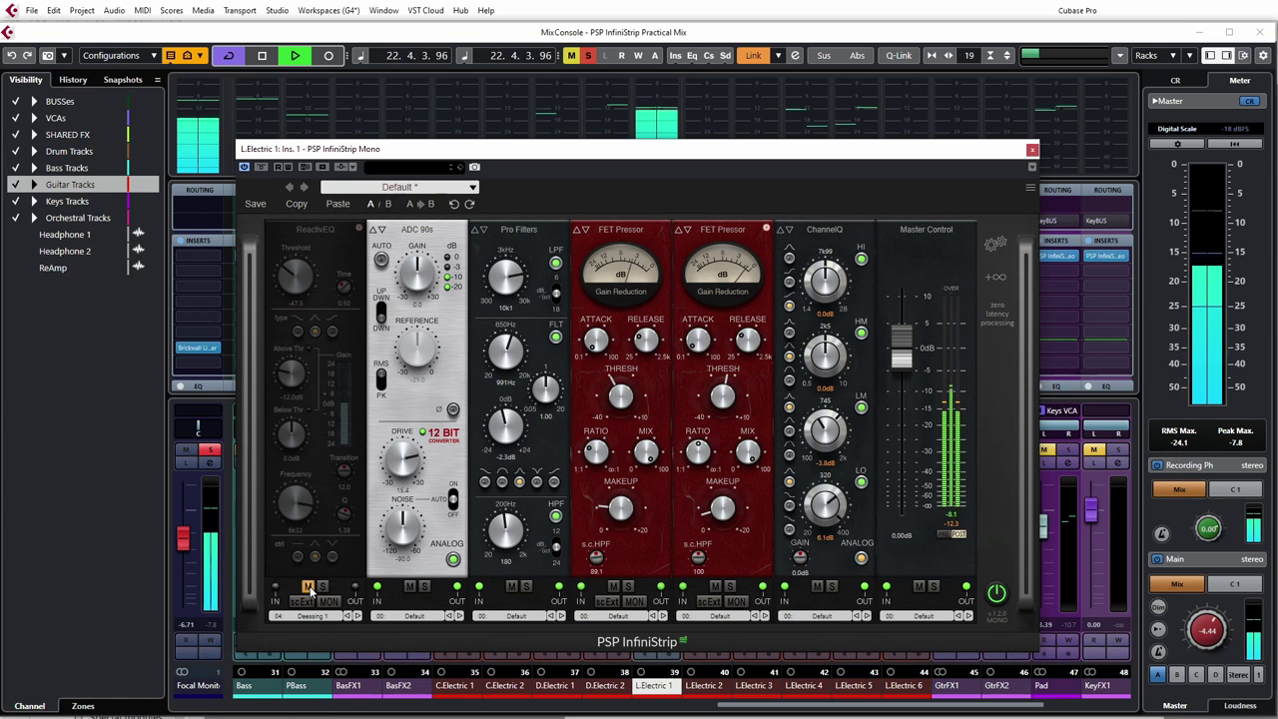
left_click(309, 587)
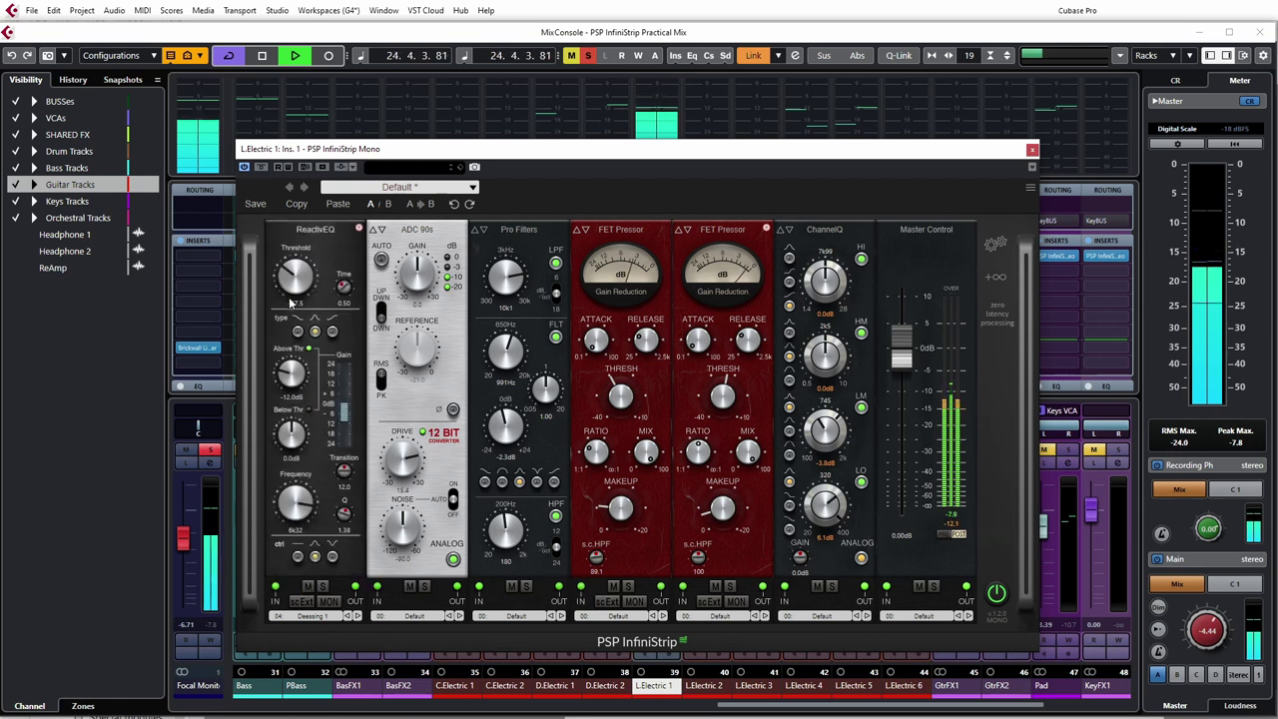
key("space")
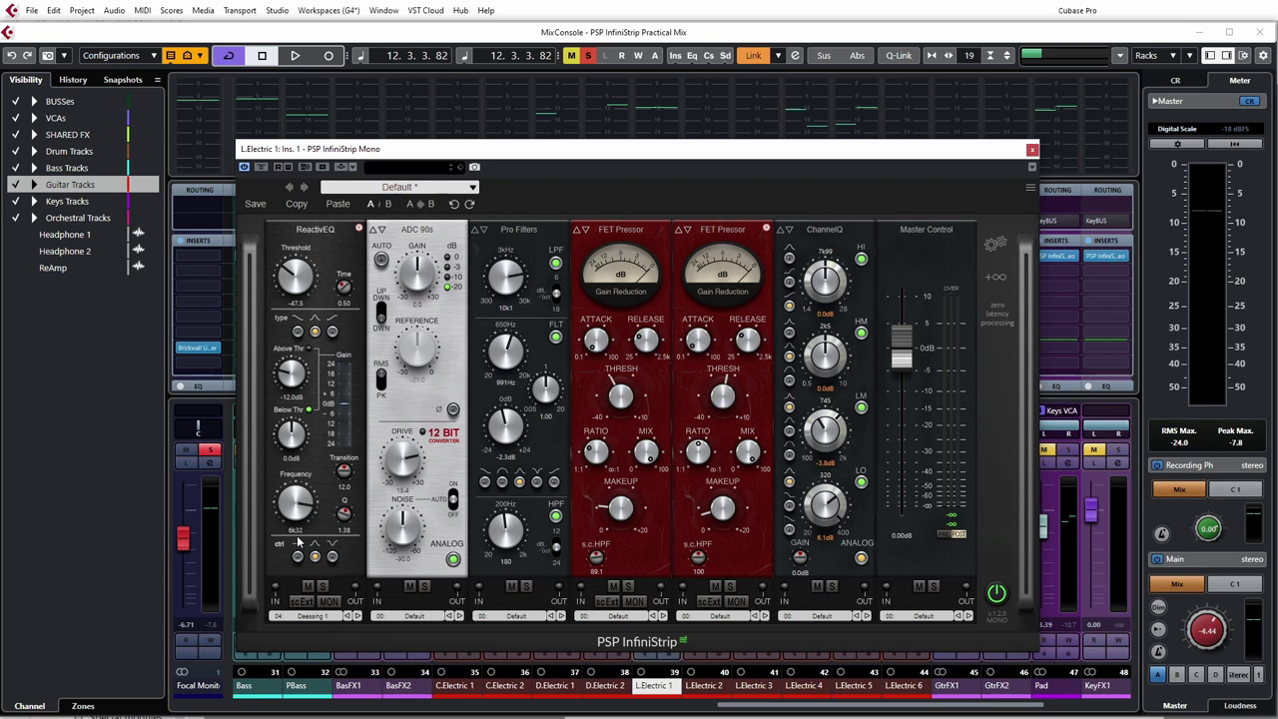
Reload the Deessing 1 preset in the ReactivEQ module and try adjusting its Frequency.
left_click(329, 620)
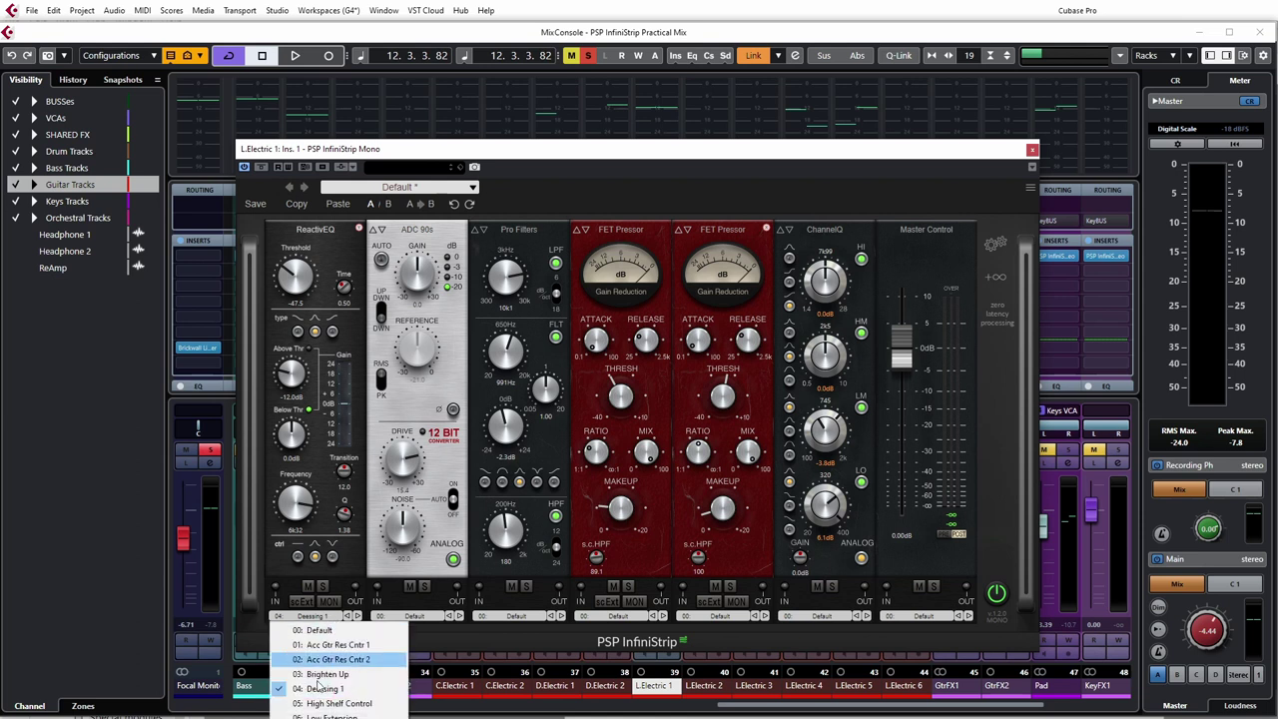
left_click(326, 697)
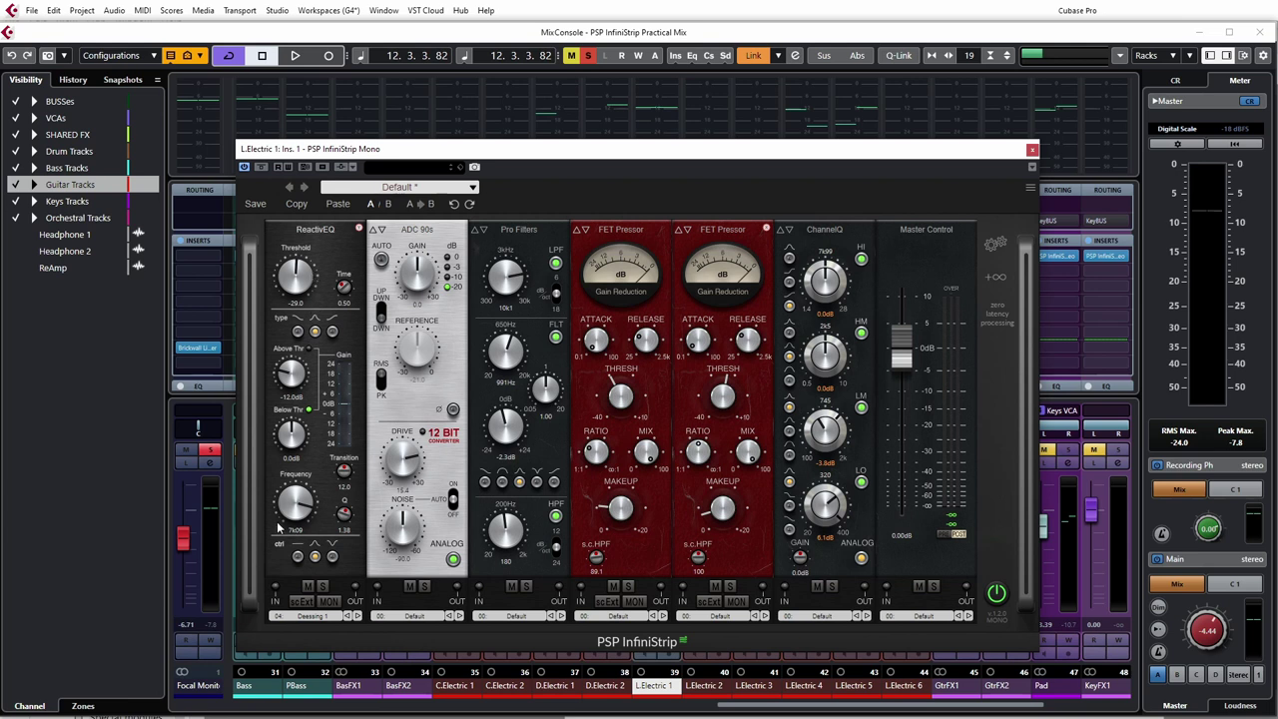
left_click_drag(292, 532, 297, 517)
Remove the module ahead of ADC 90s from the L.Electric 1 strip and reposition the plug-in window.
mouse_move(699, 458)
left_click(358, 234)
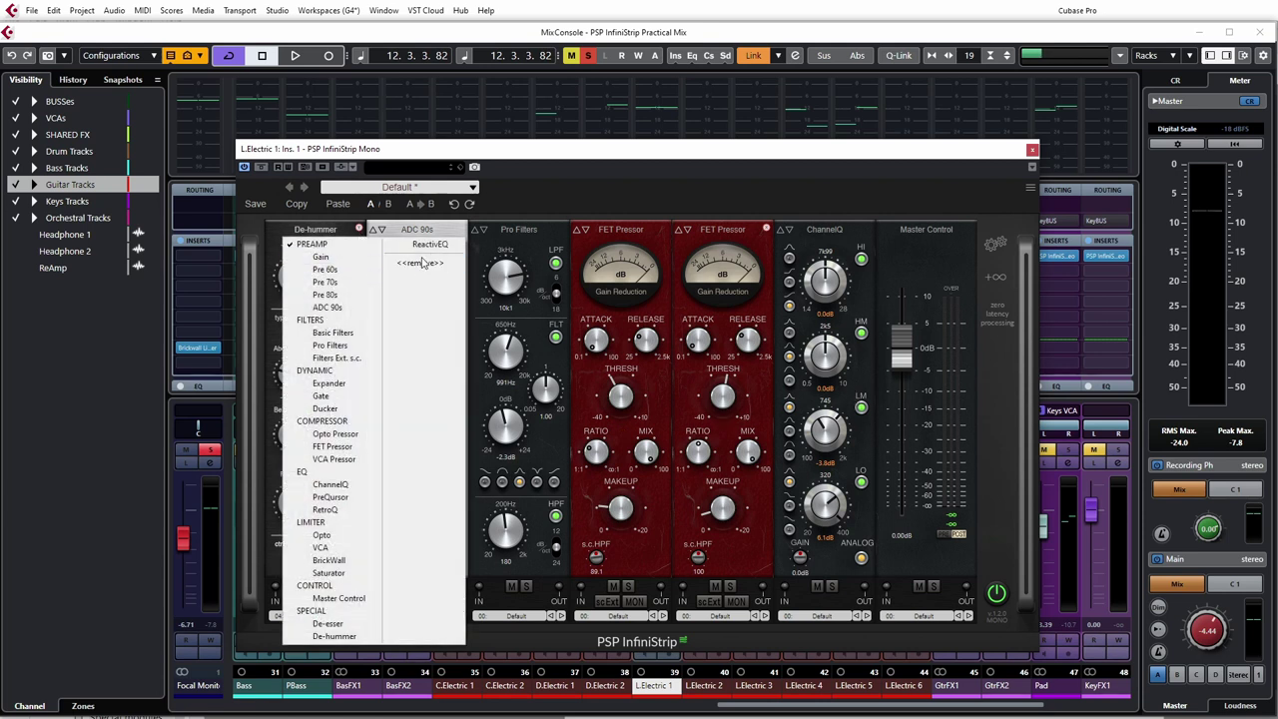
left_click(419, 263)
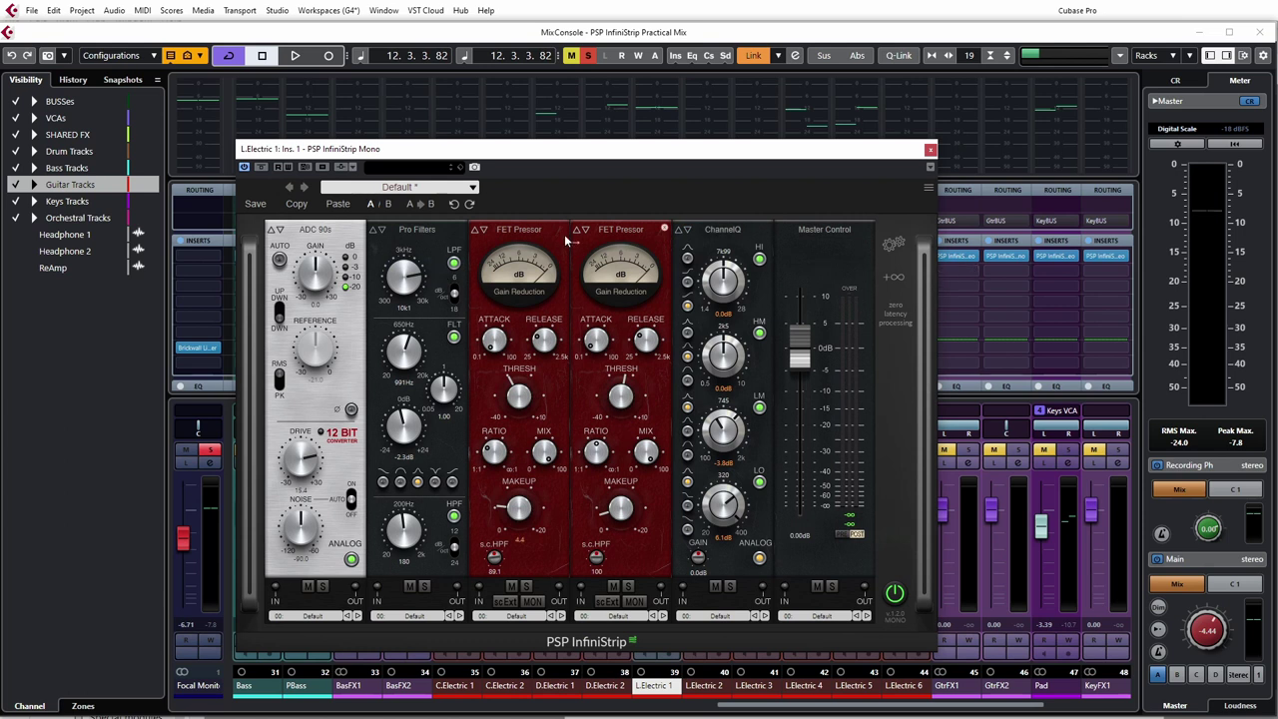
left_click_drag(695, 157, 744, 144)
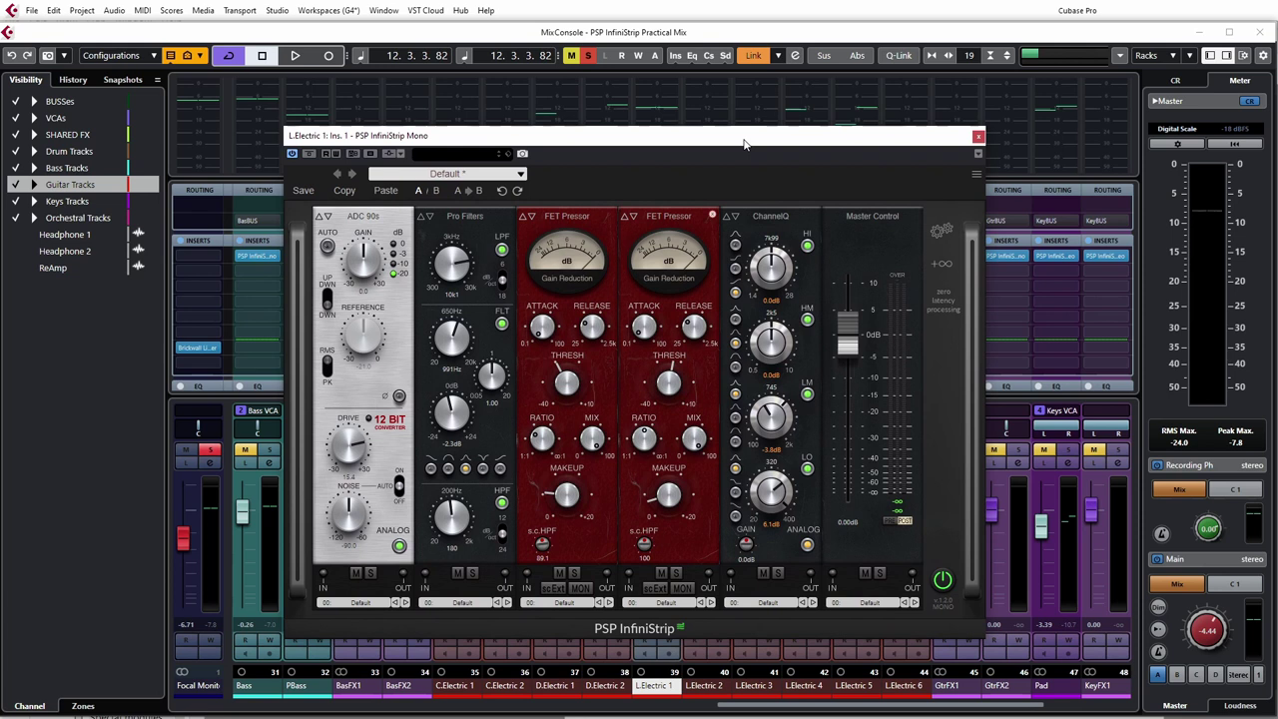
left_click_drag(743, 144, 745, 159)
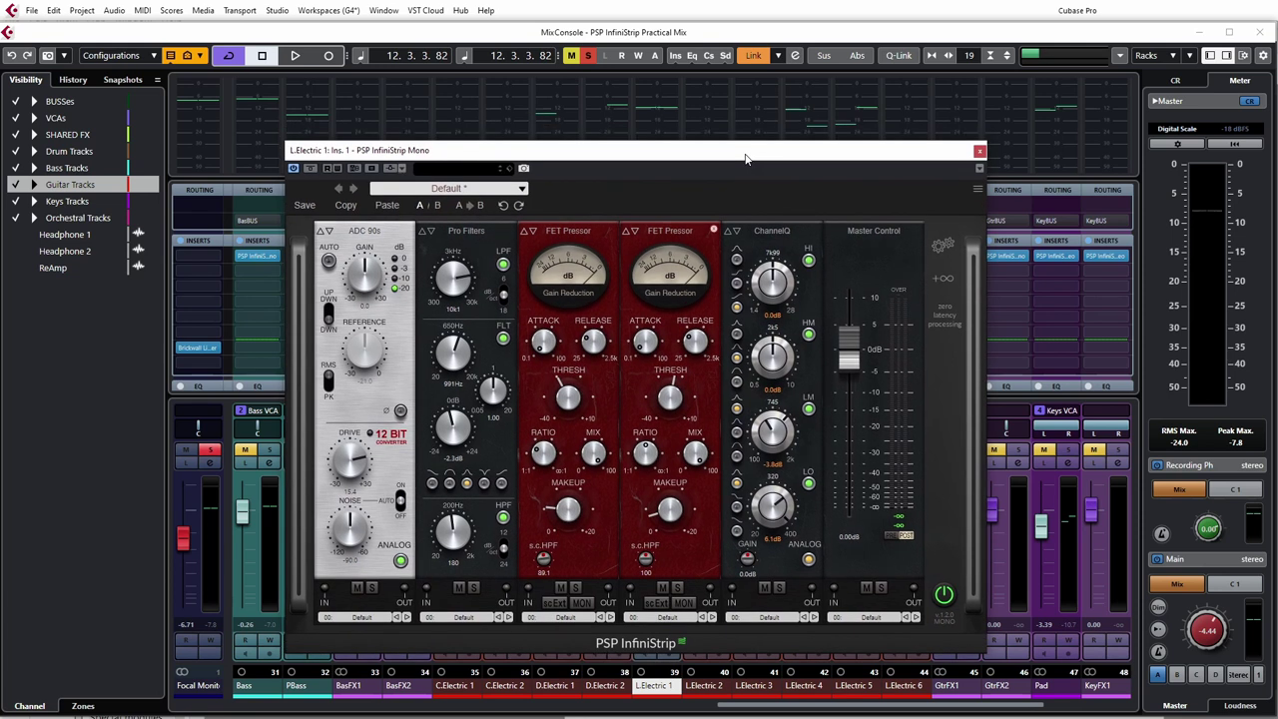